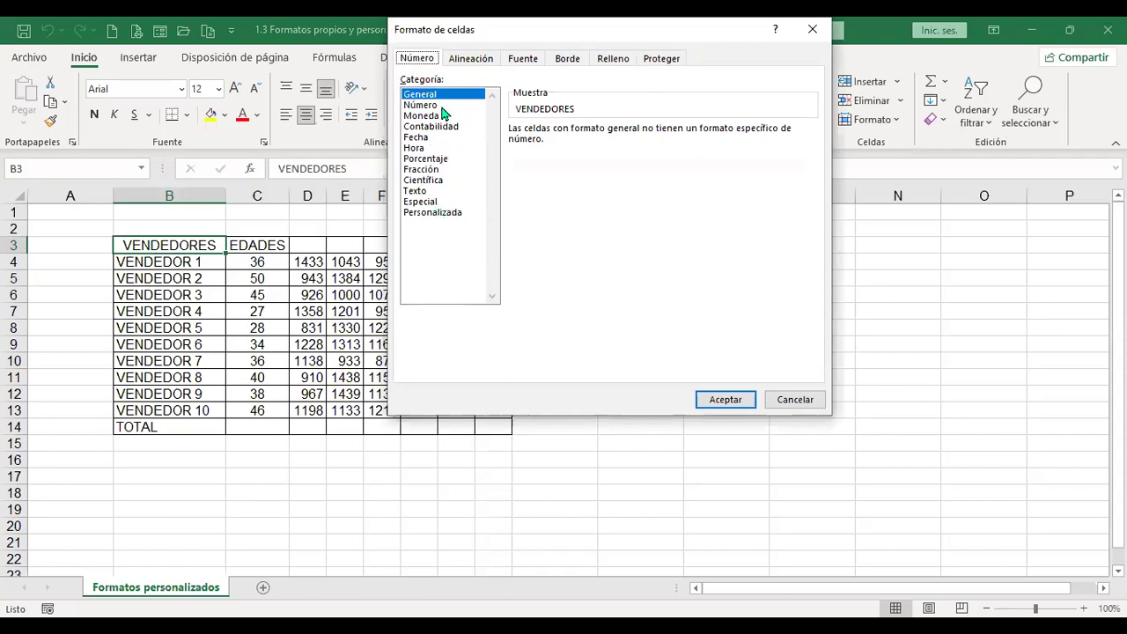
left_click(467, 60)
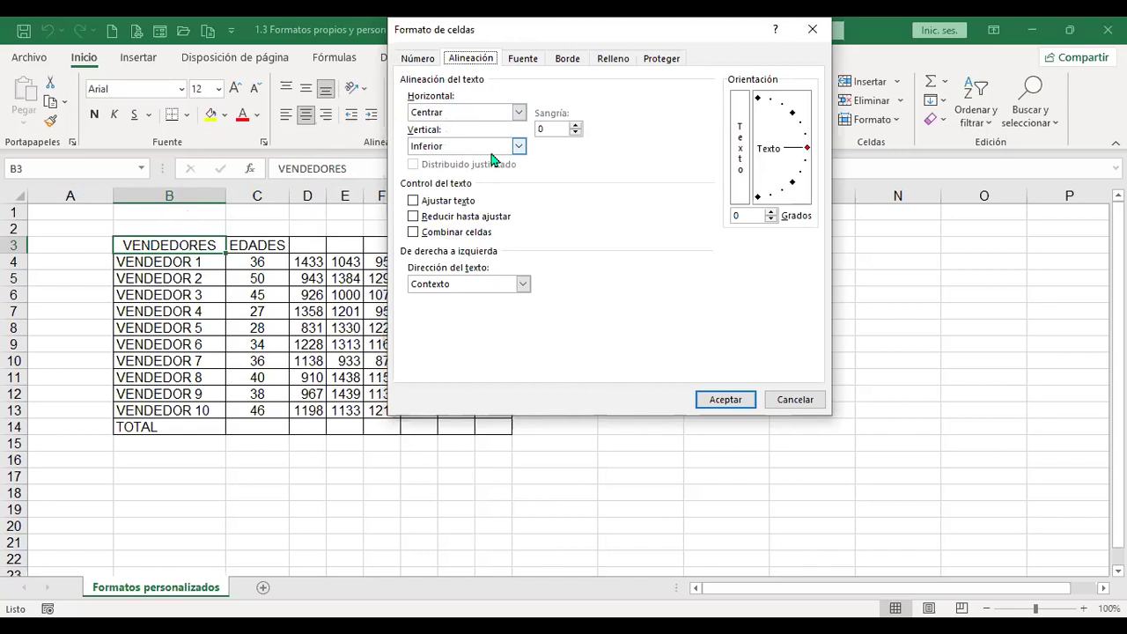
left_click(520, 147)
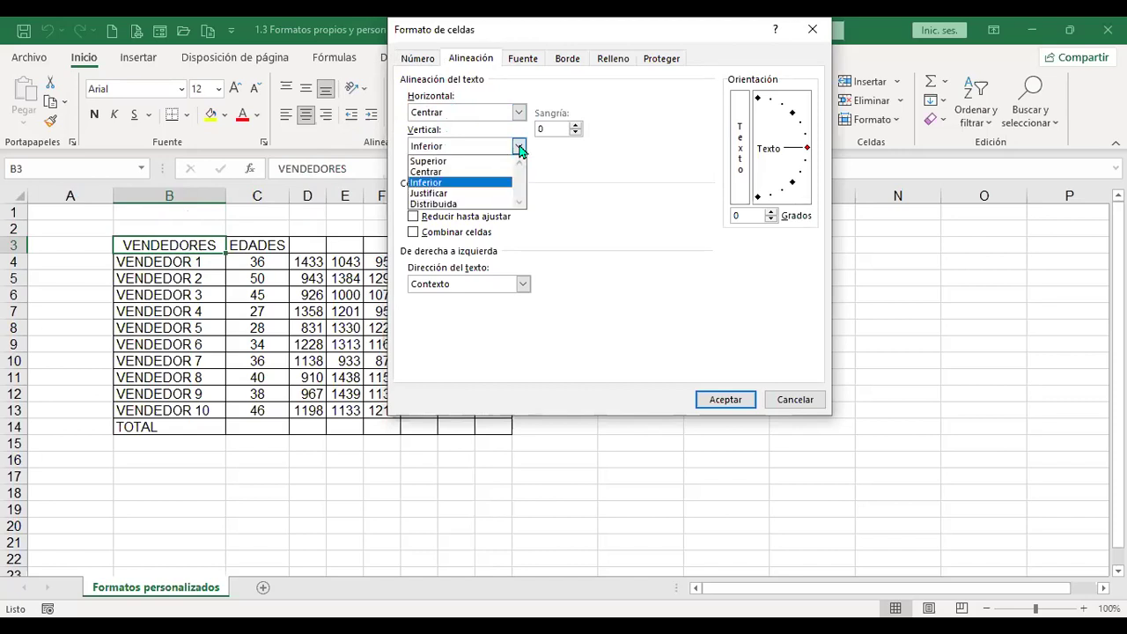
left_click(795, 400)
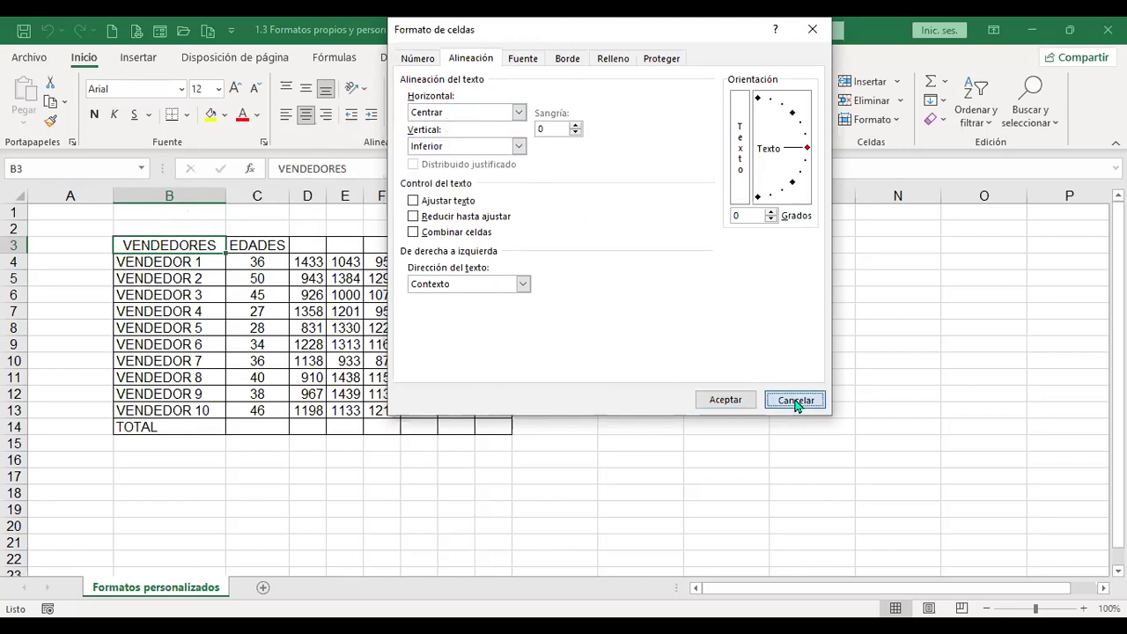
- Make row 3 slightly taller and centre the VENDEDORES and EDADES headers vertically in their cells
left_click_drag(24, 253, 23, 262)
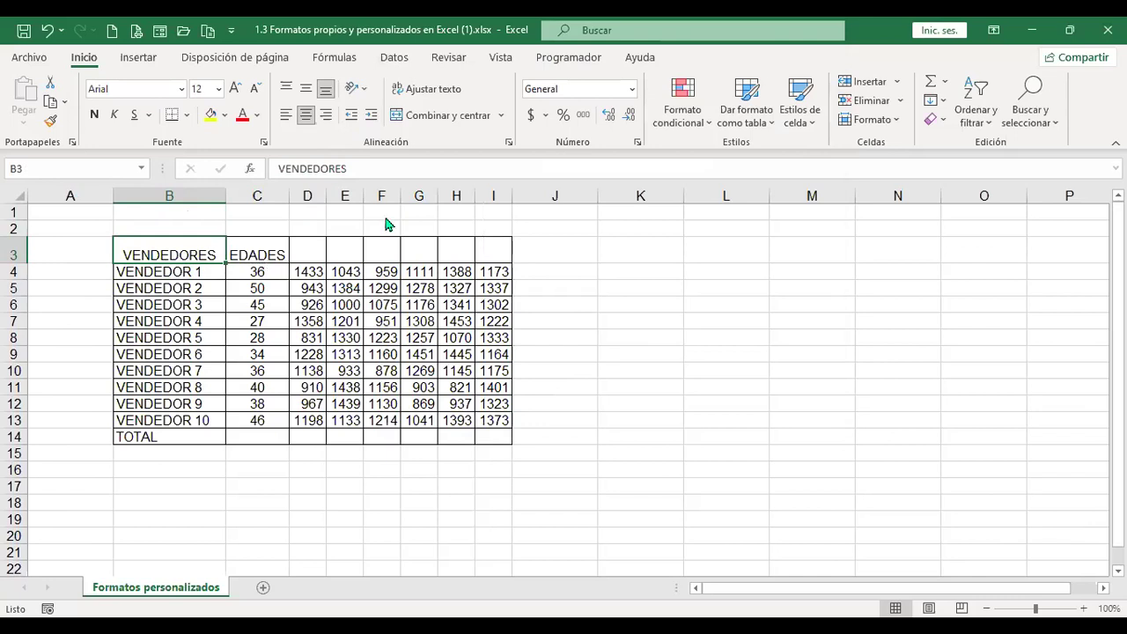
left_click(508, 142)
left_click(519, 149)
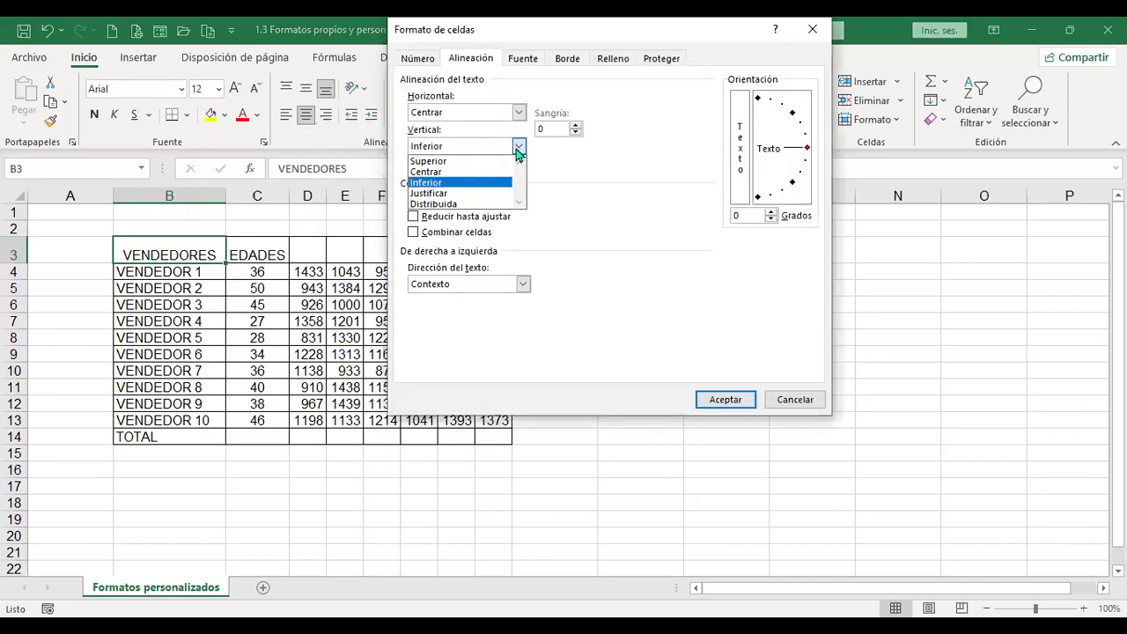
left_click(459, 172)
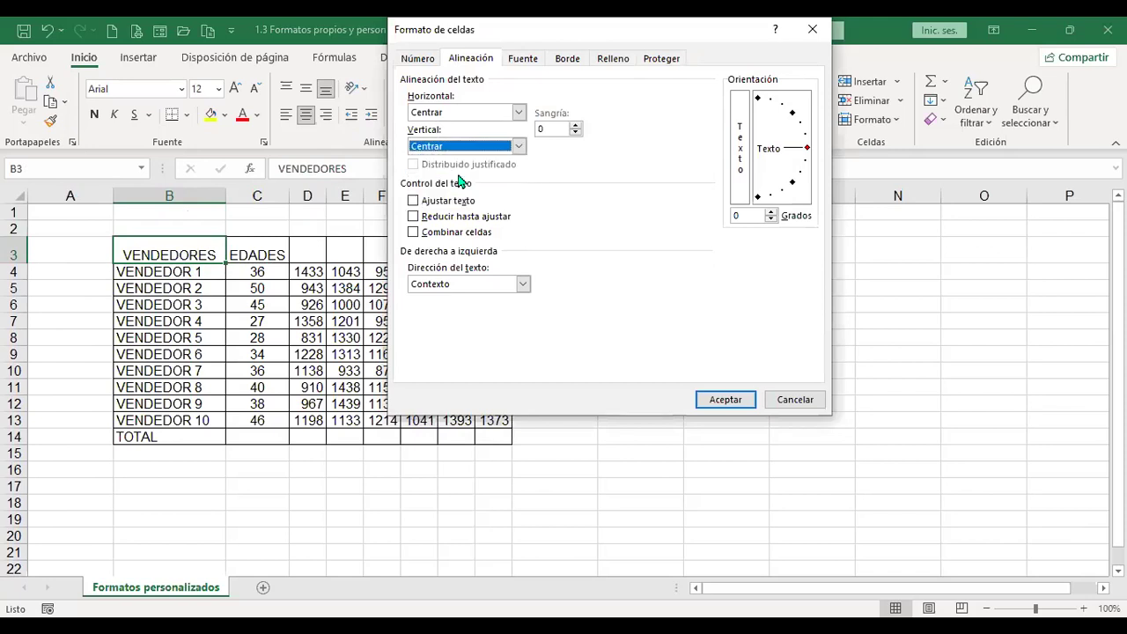
left_click(723, 403)
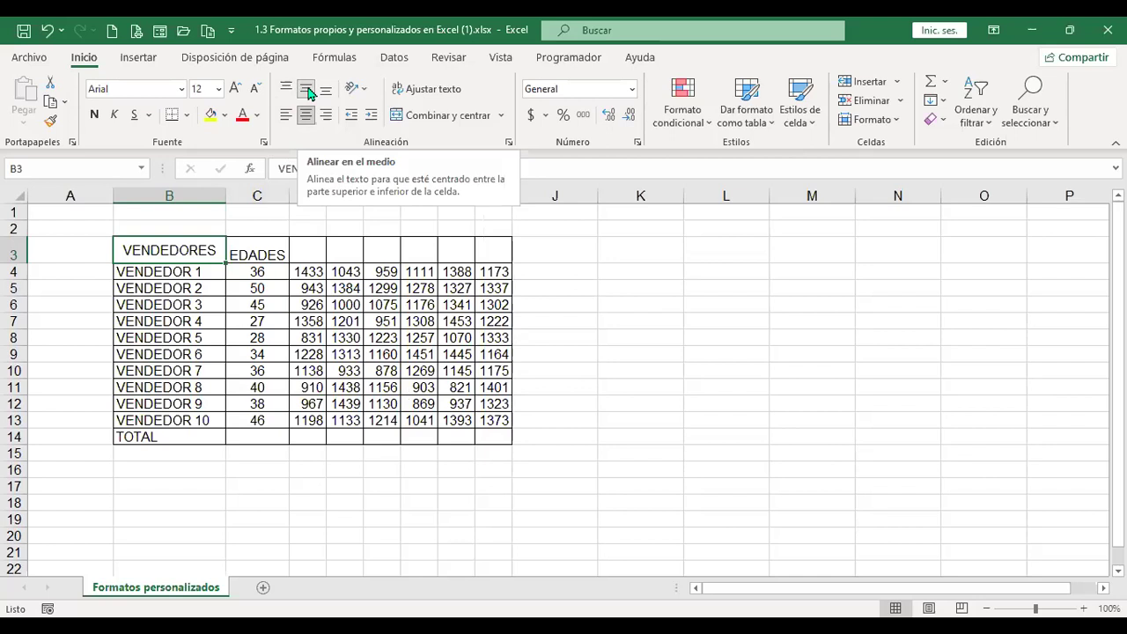
left_click(261, 246)
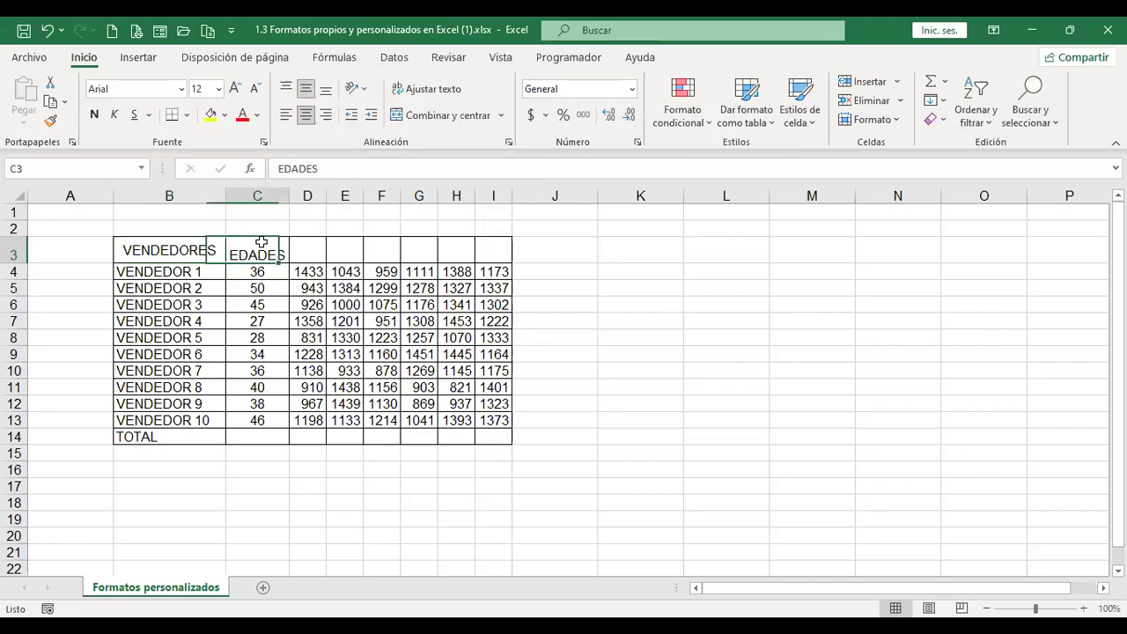
left_click(303, 90)
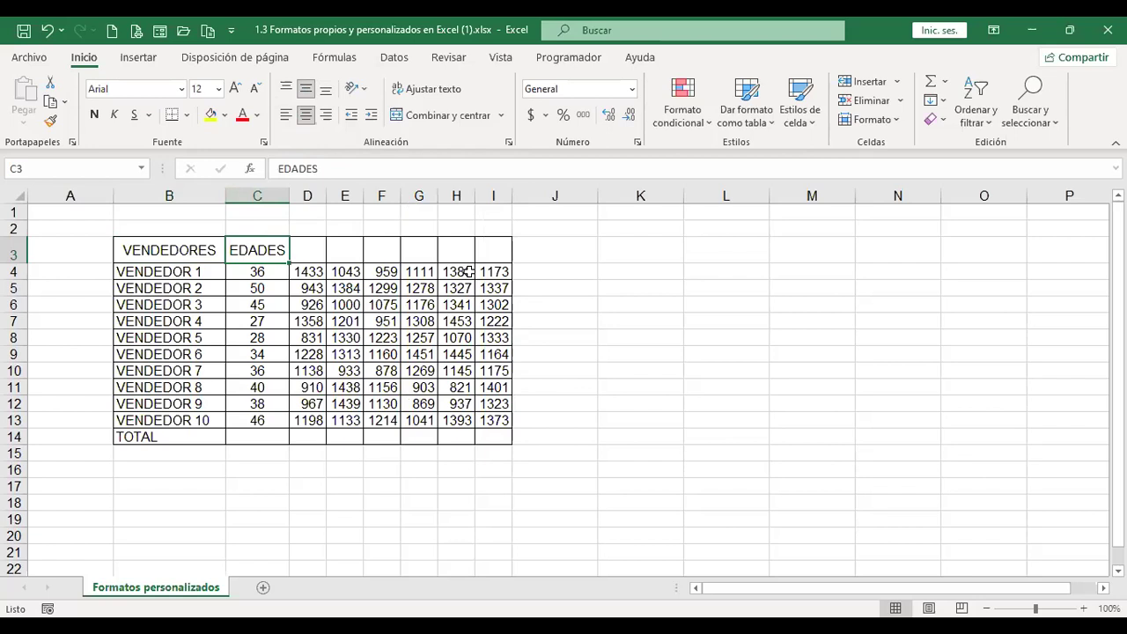
- Rotate the EDADES header text in C3 to an orientation of 45 degrees
key("ctrl+1")
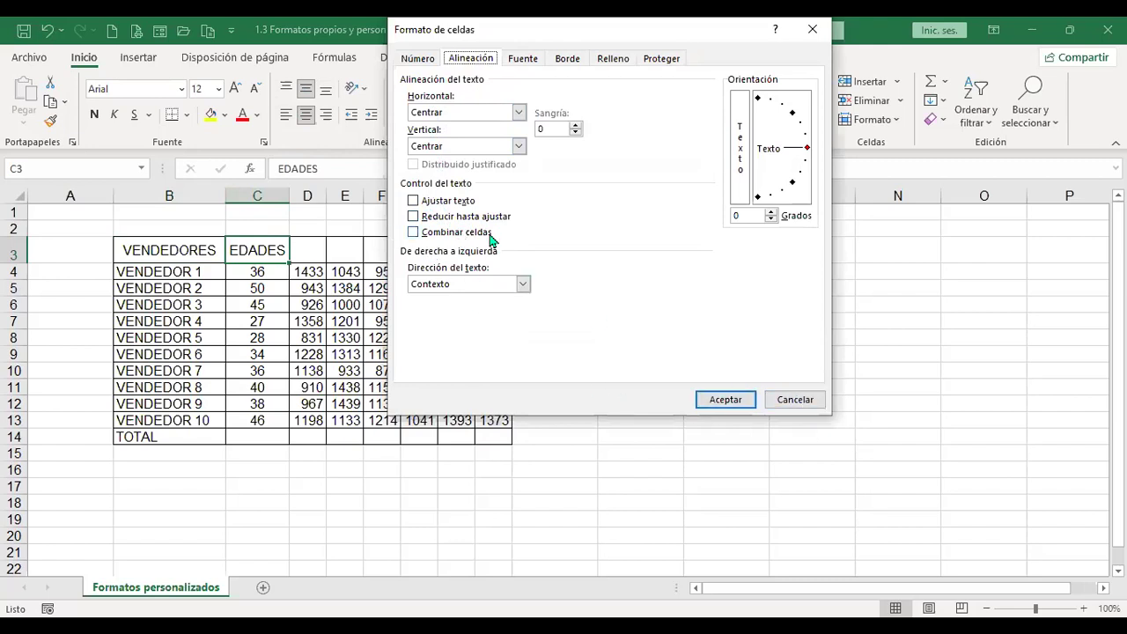
left_click(523, 283)
left_click(543, 284)
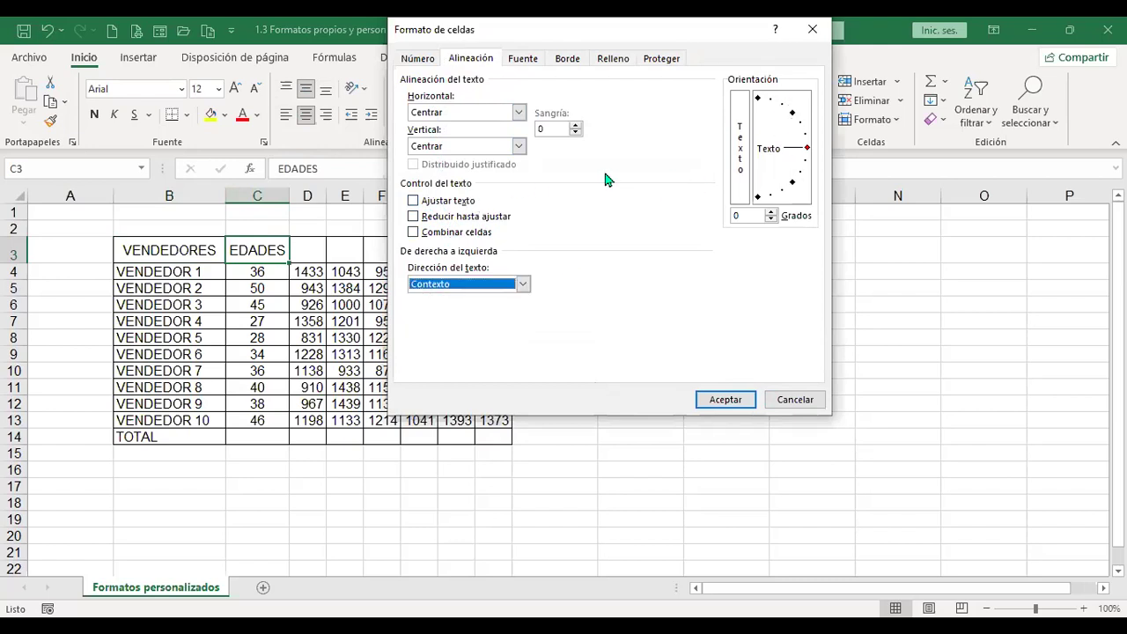
left_click(792, 114)
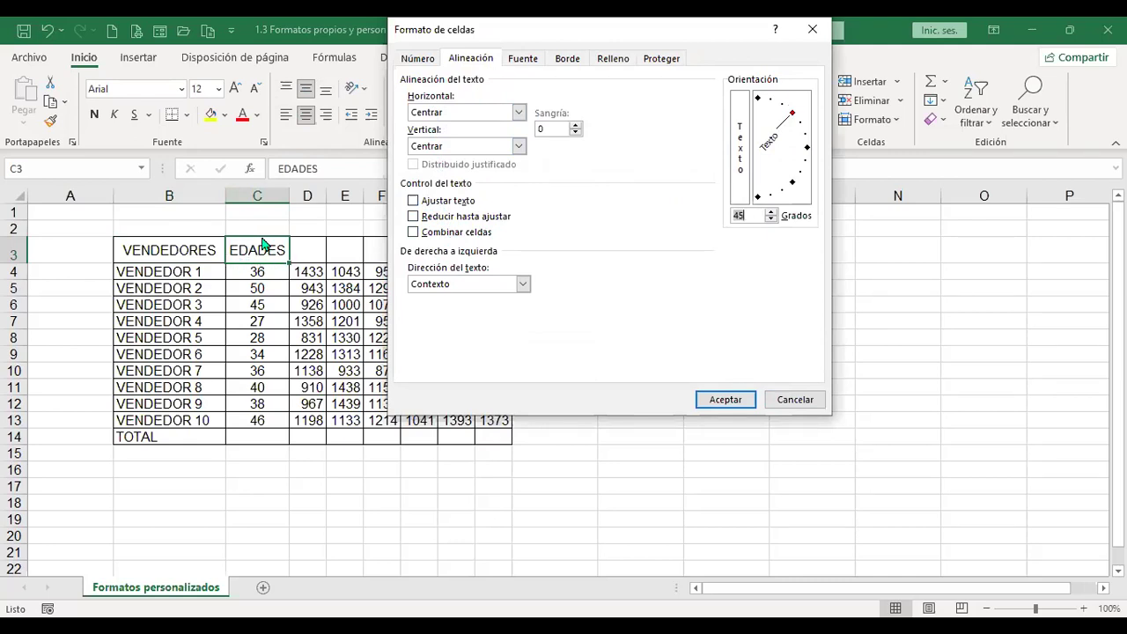
left_click(732, 398)
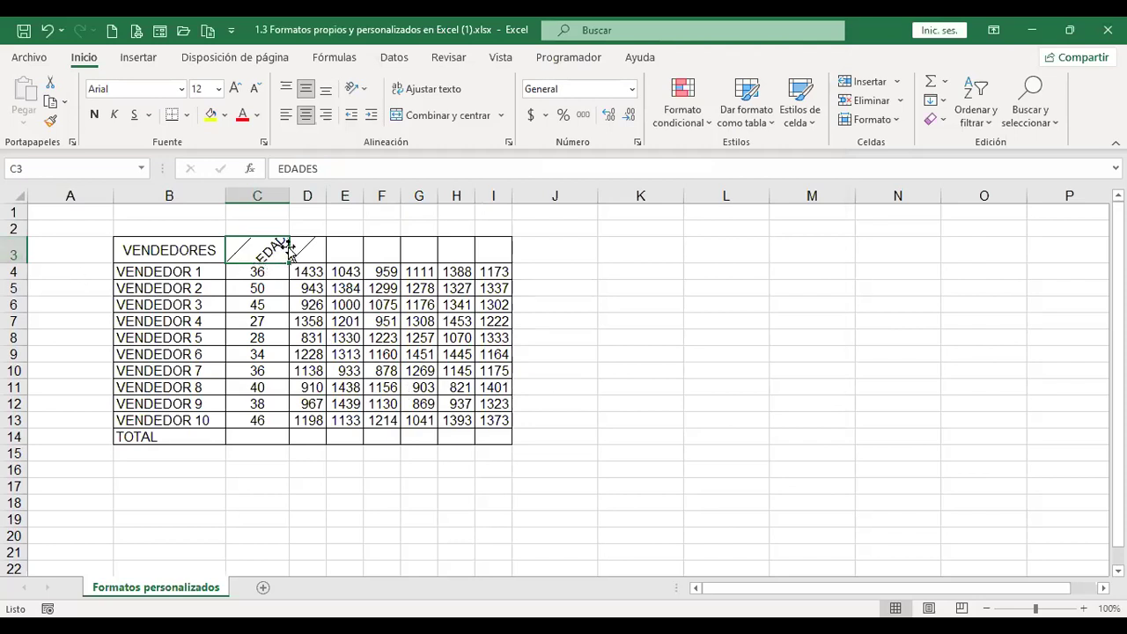
- Apply text wrapping (Ajustar texto) to the rotated EDADES header in C3
key("ctrl+1")
left_click(413, 201)
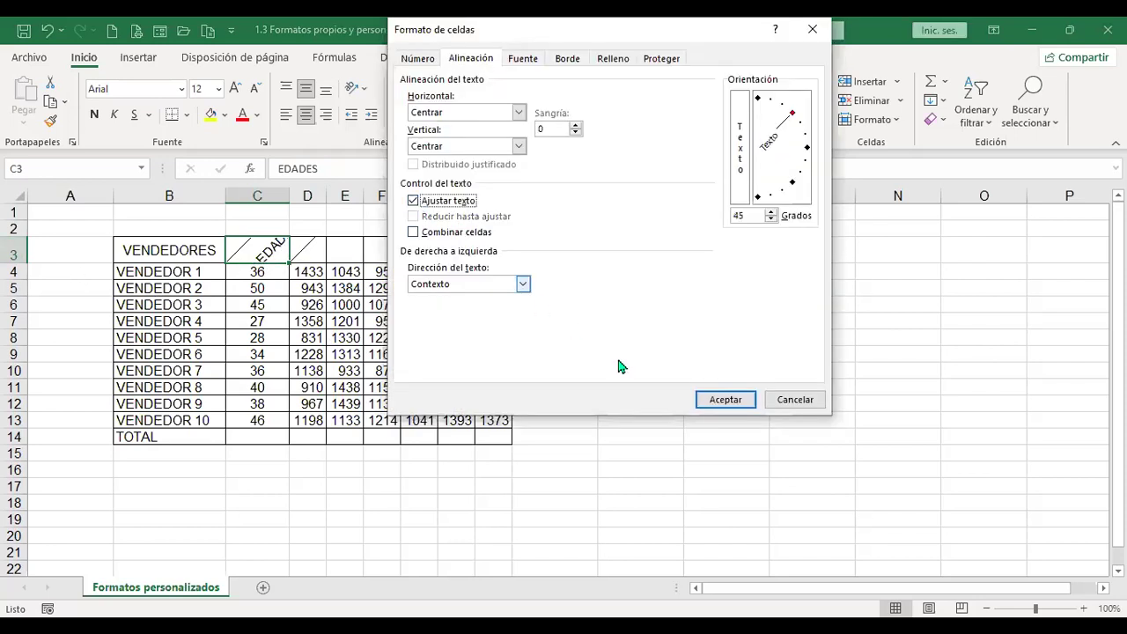
left_click(724, 398)
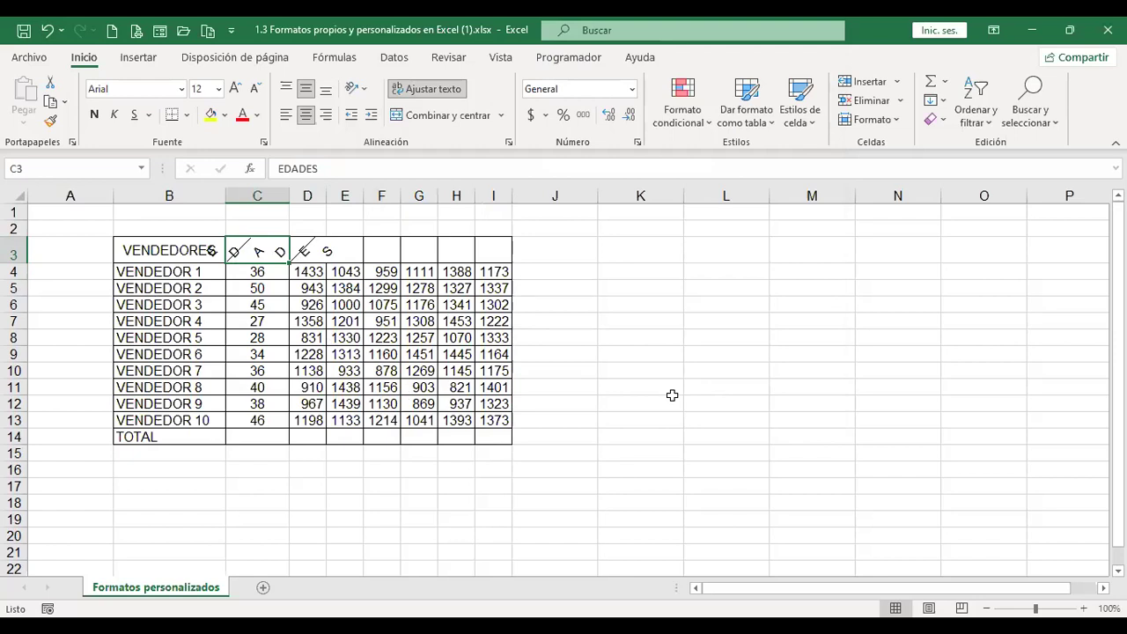
- Replace text wrapping with shrink to fit (Reducir hasta ajustar) for the EDADES header
key("ctrl+1")
left_click(413, 201)
left_click(414, 217)
left_click(712, 397)
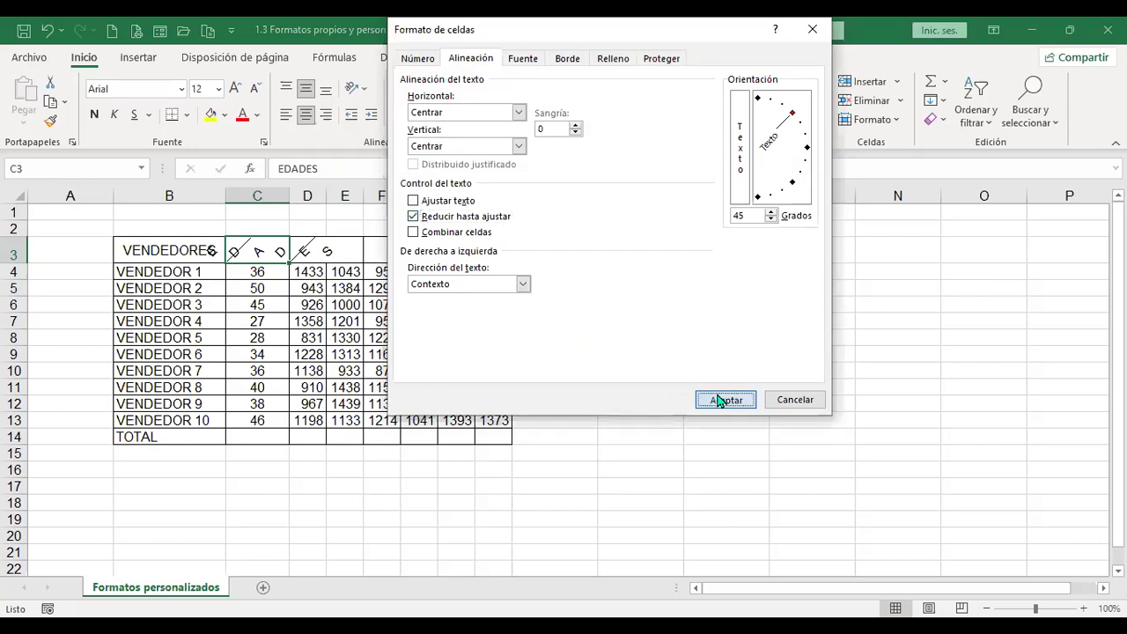
scroll(574, 409, "up", 3)
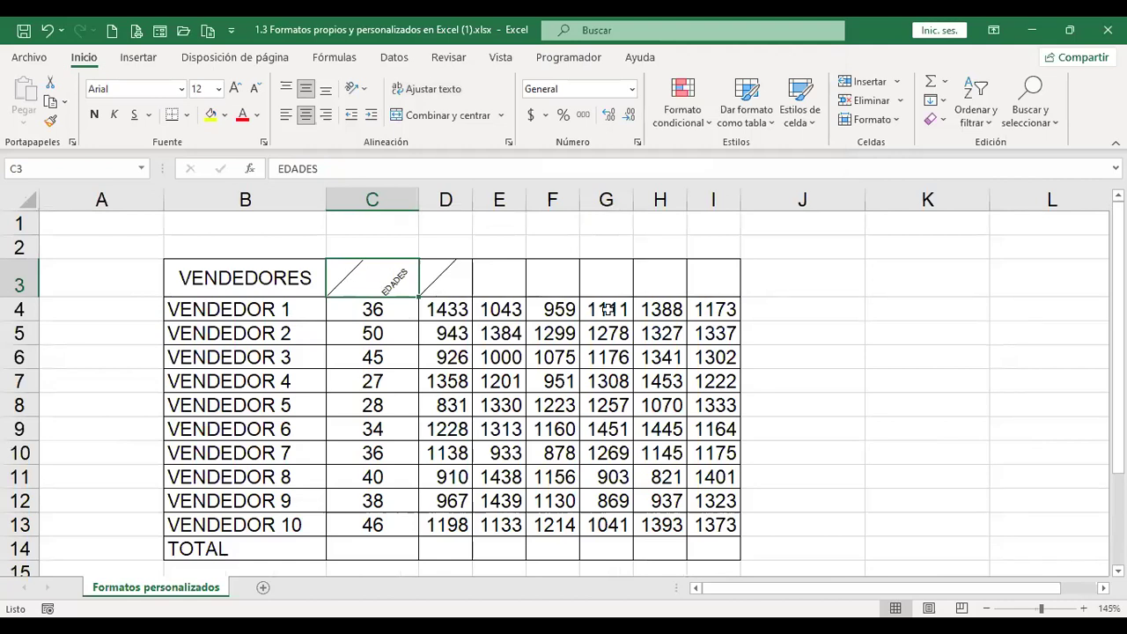
- Turn off shrink to fit for the EDADES header and make row 3 tall enough for the rotated text
key("ctrl+1")
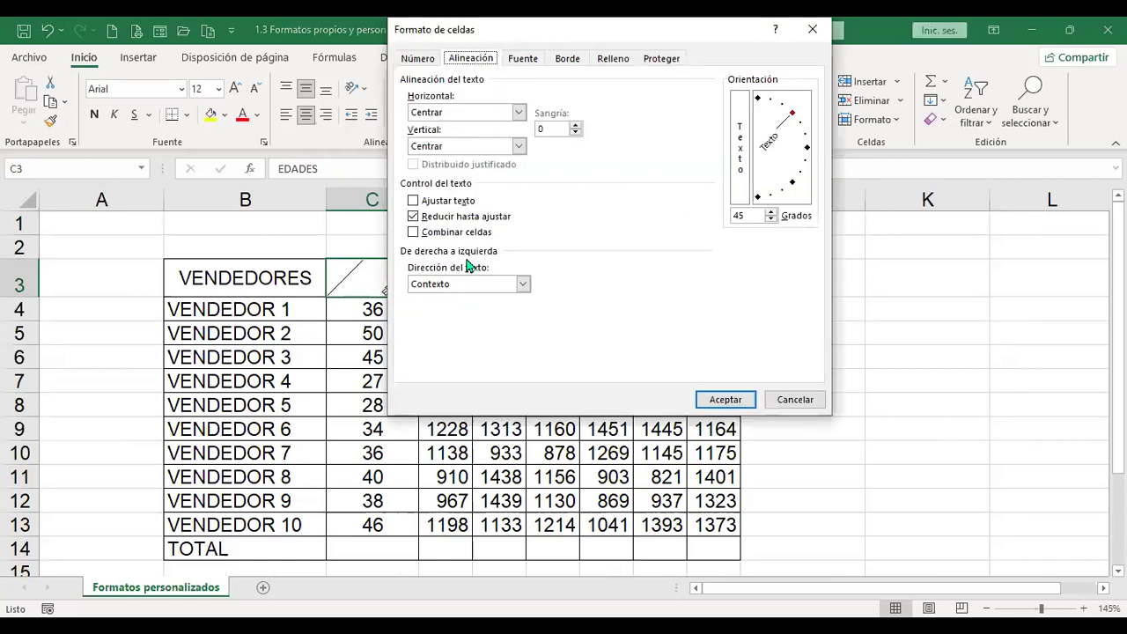
left_click(414, 216)
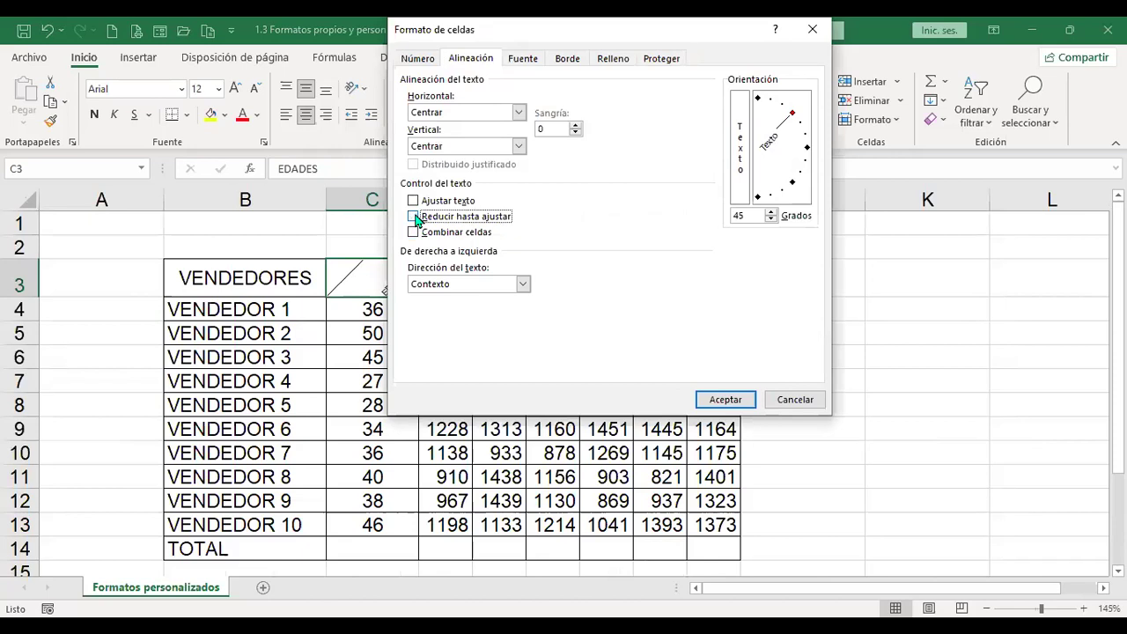
left_click(734, 401)
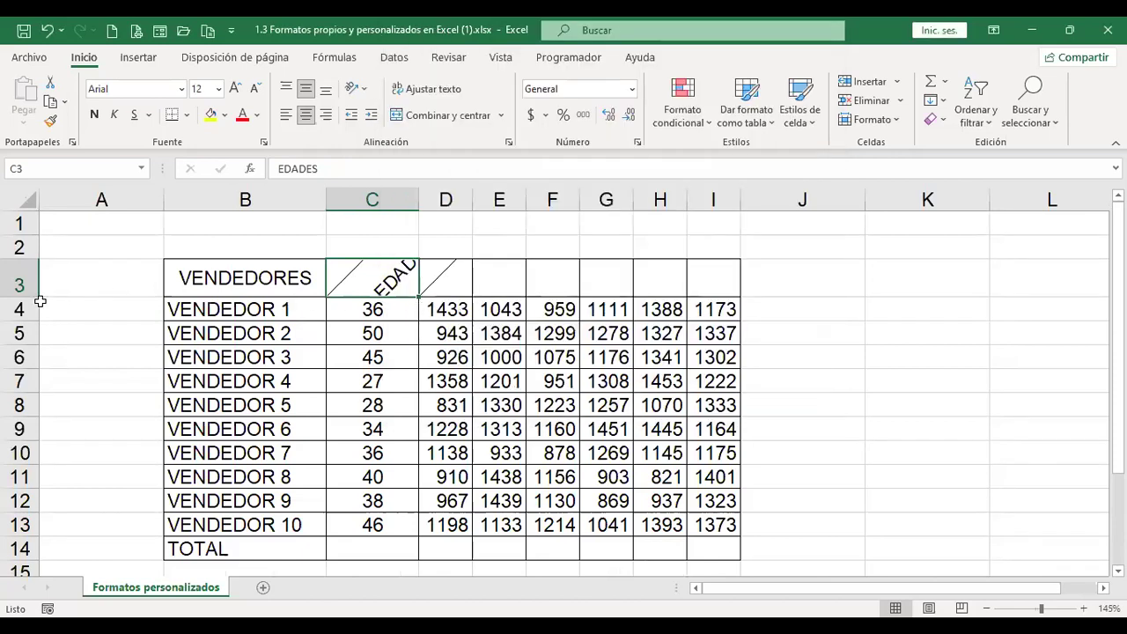
left_click_drag(21, 293, 21, 336)
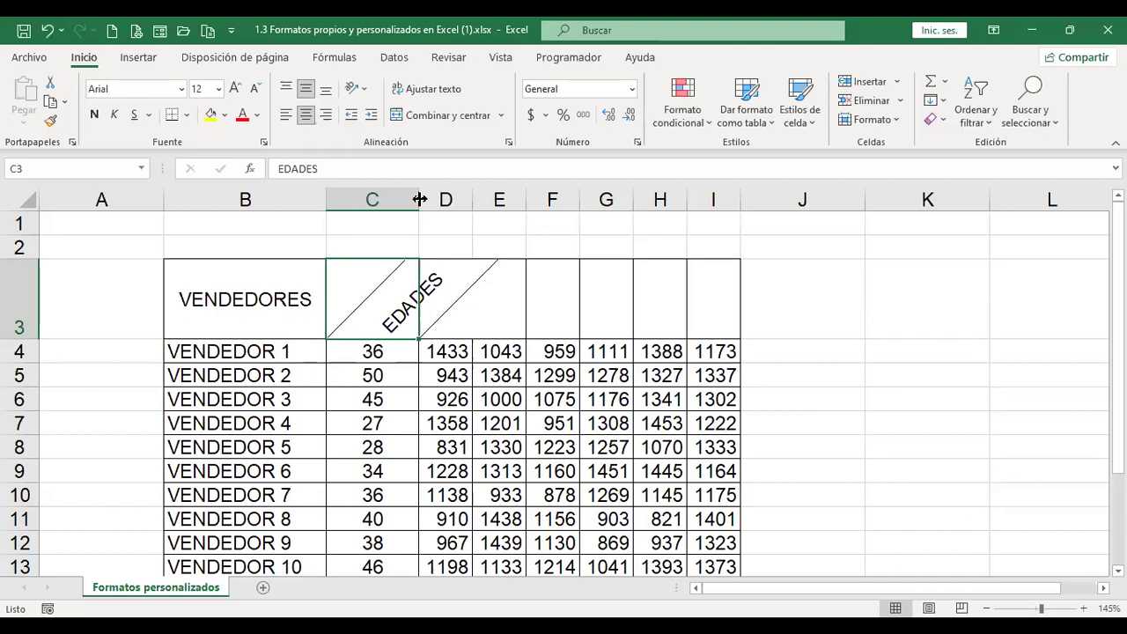
- Enter Enero in D3 and fill the month series across to Mayo in H3
left_click(433, 309)
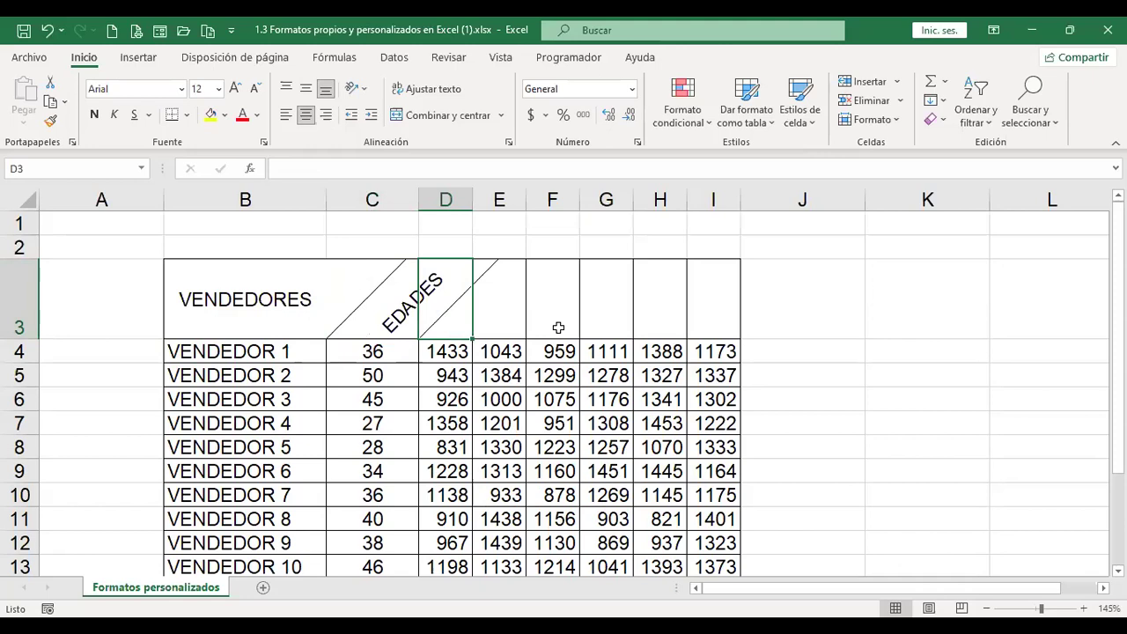
type("Enero")
key("Tab")
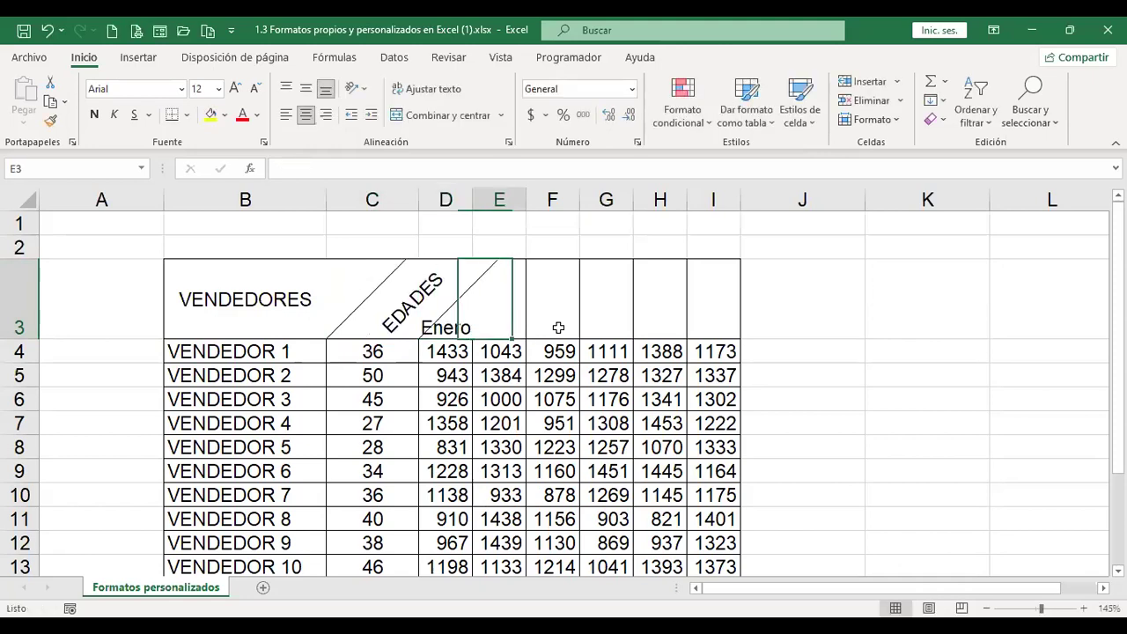
key("Left")
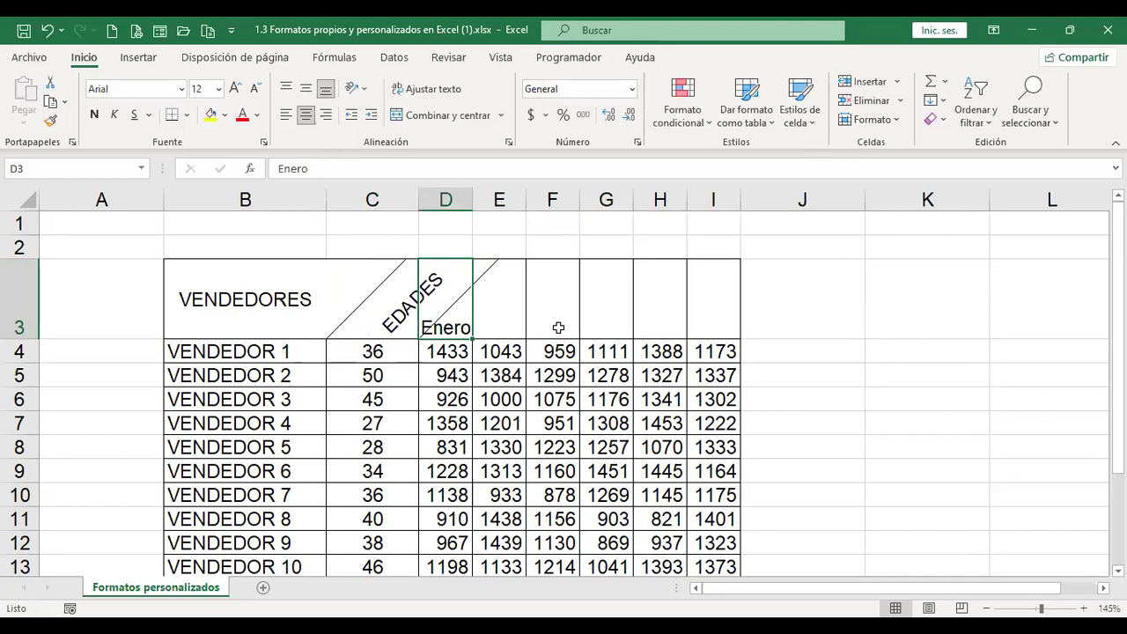
left_click_drag(473, 339, 709, 339)
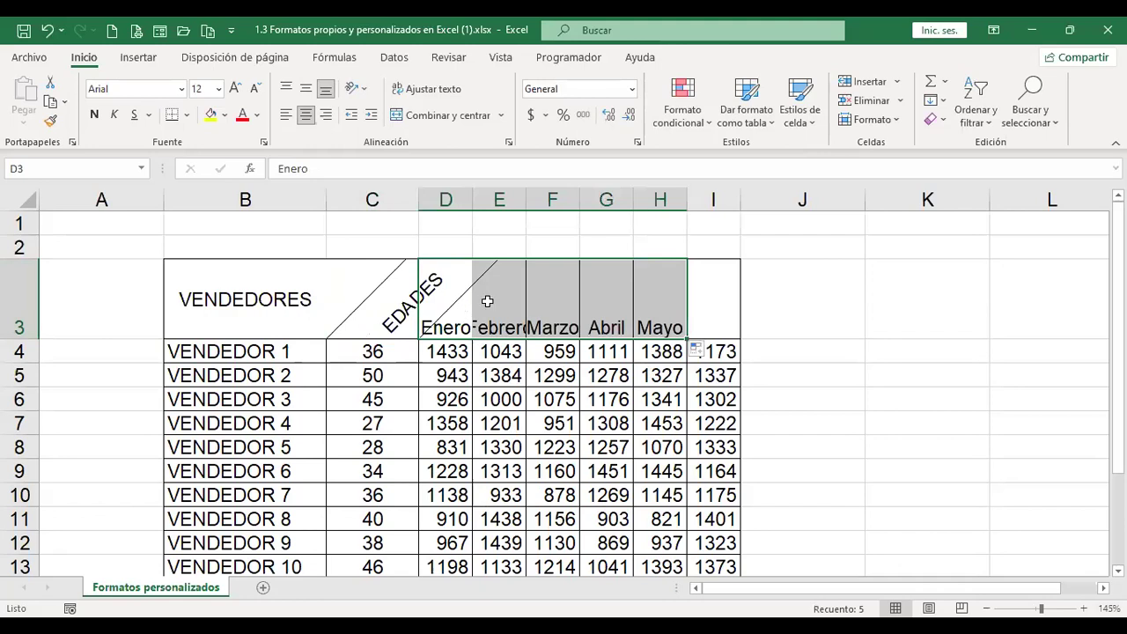
- Rotate the month headers in D3:H3 to 45 degrees
key("ctrl+1")
left_click_drag(803, 141, 794, 114)
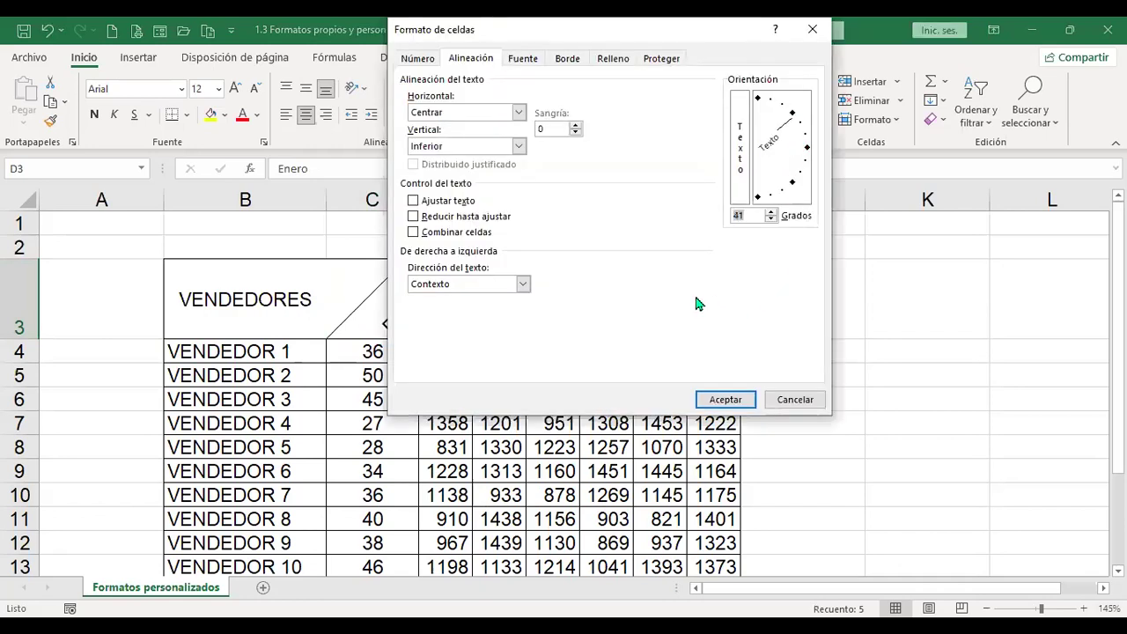
left_click(793, 118)
left_click(743, 399)
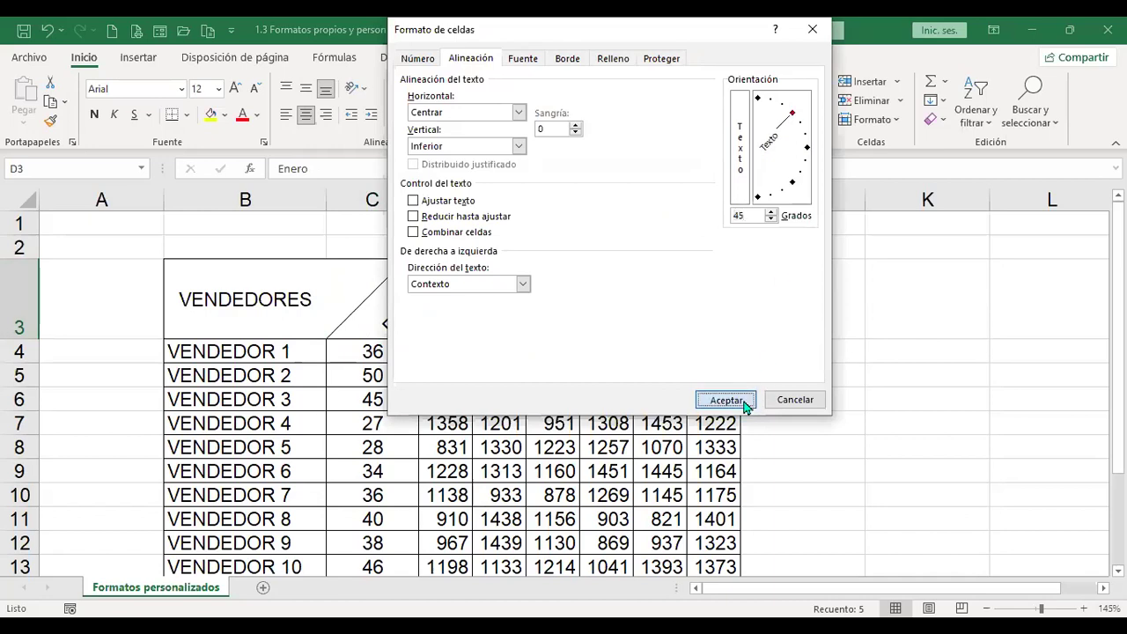
left_click(772, 372)
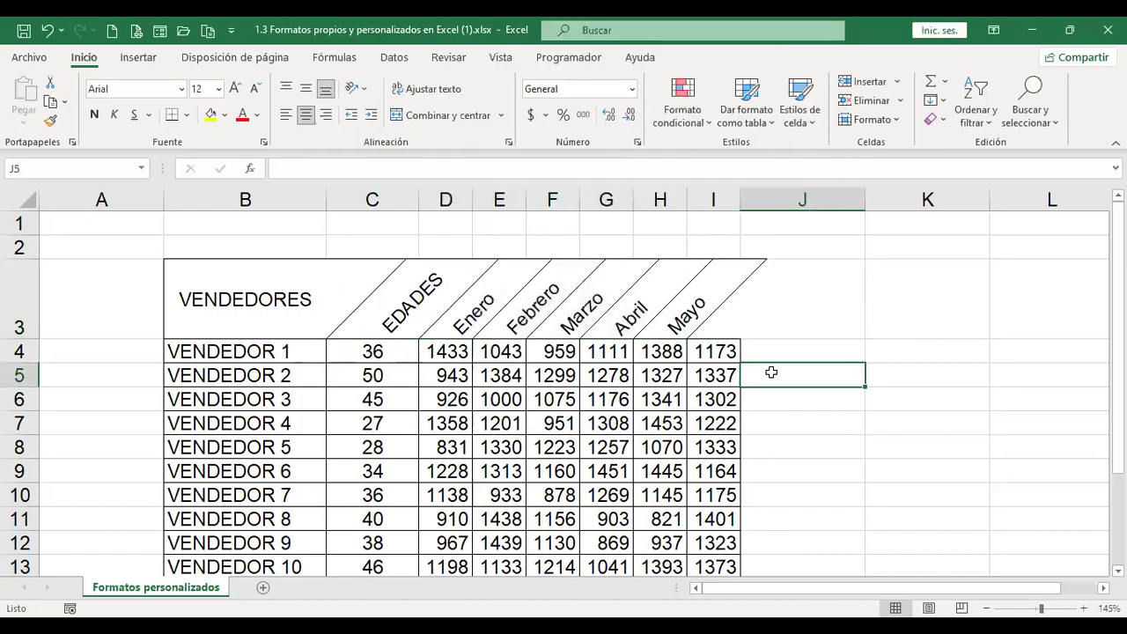
- Examine the font settings and underline styles available for the EDADES header without applying any change
left_click(416, 312)
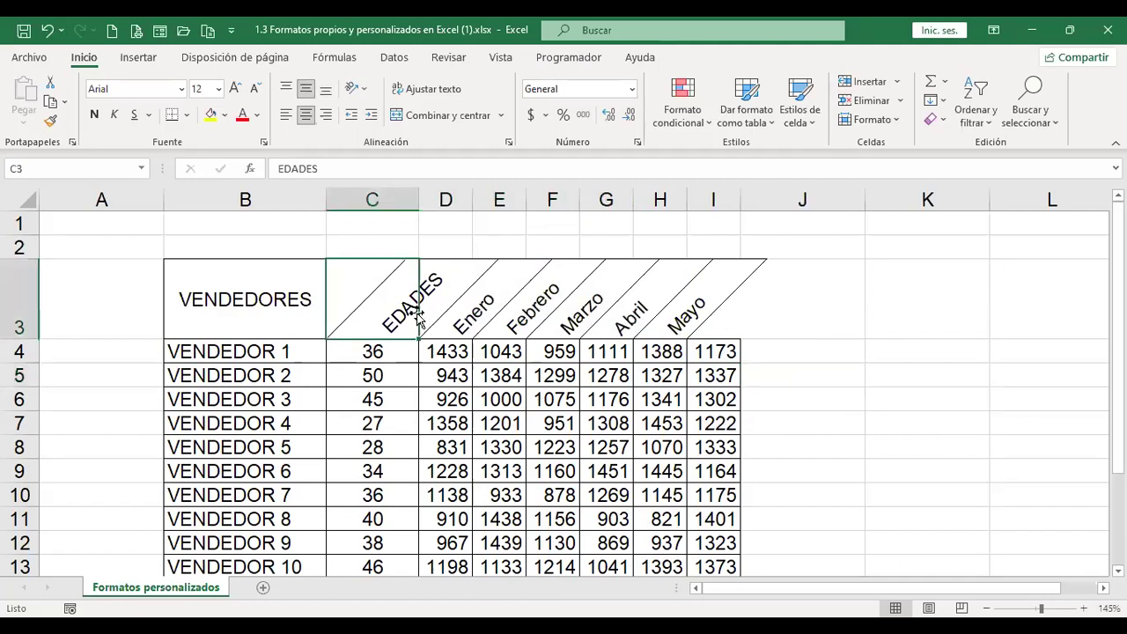
key("ctrl+1")
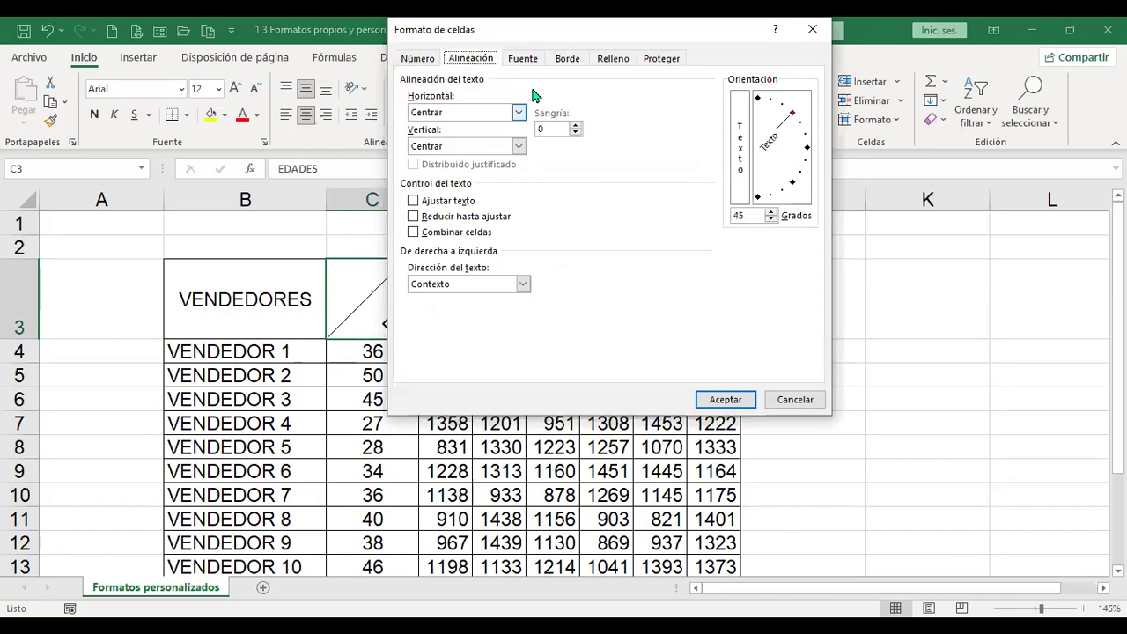
left_click(531, 60)
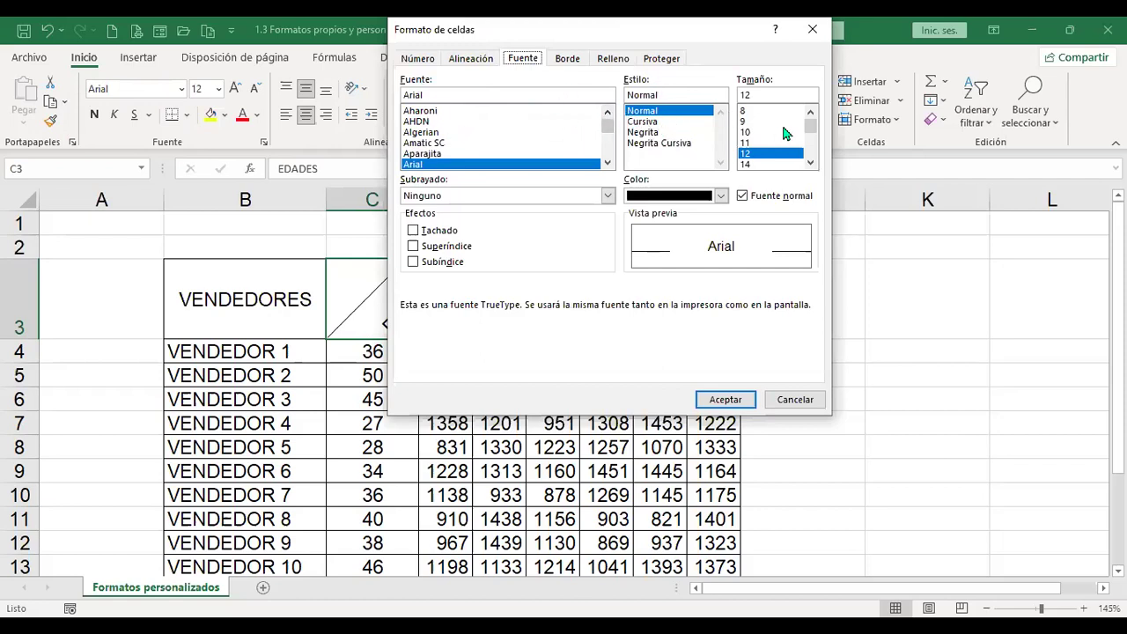
left_click(608, 196)
left_click(537, 347)
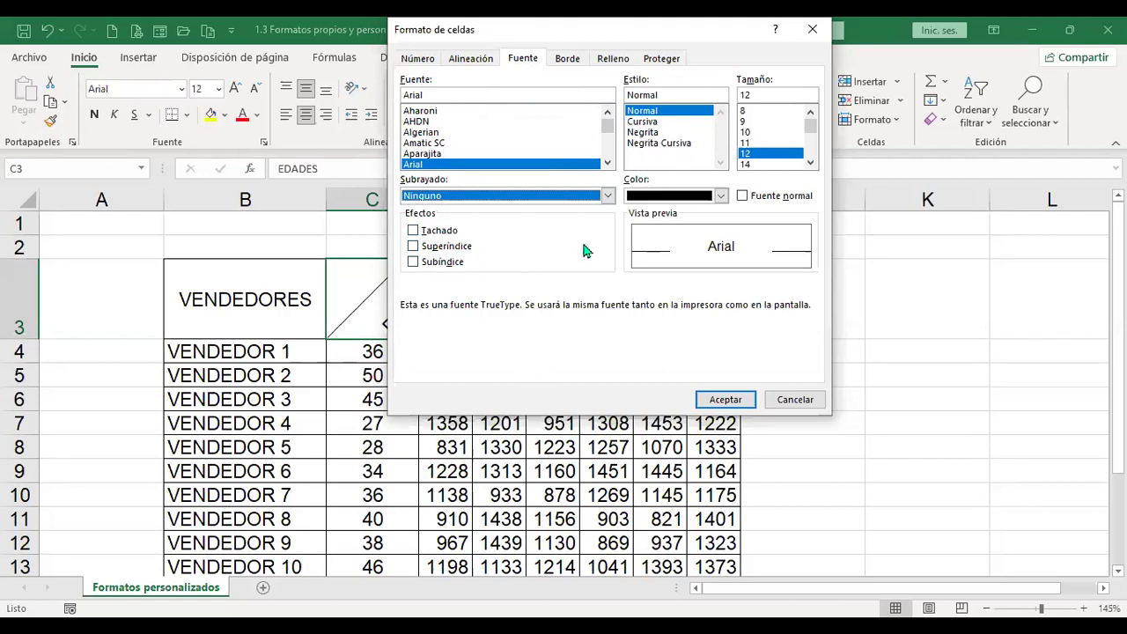
left_click(796, 400)
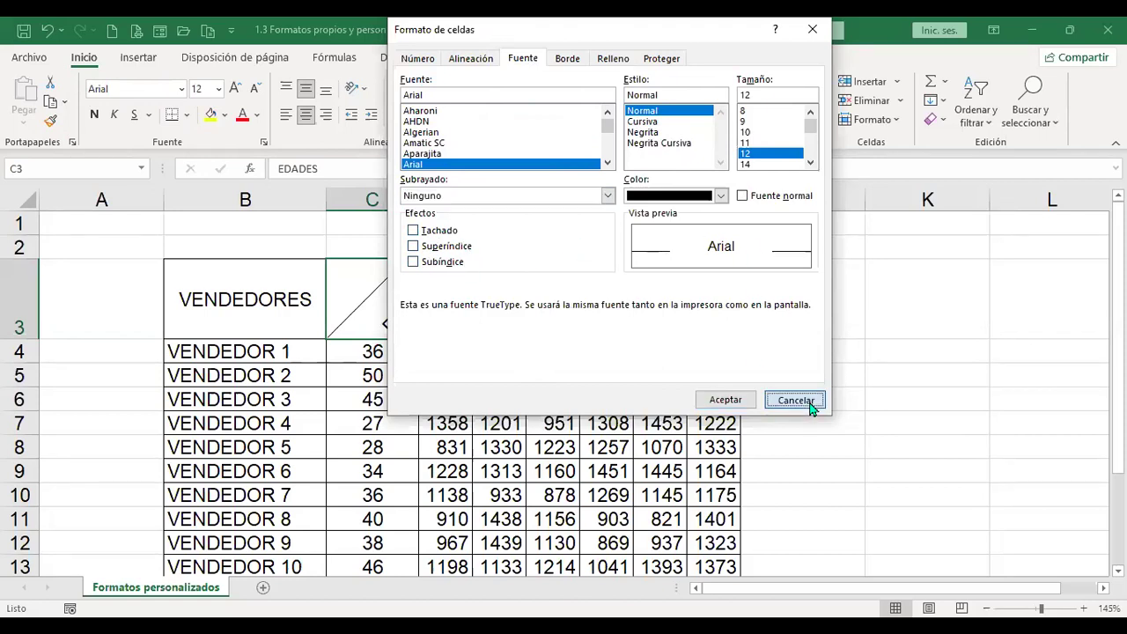
left_click(802, 335)
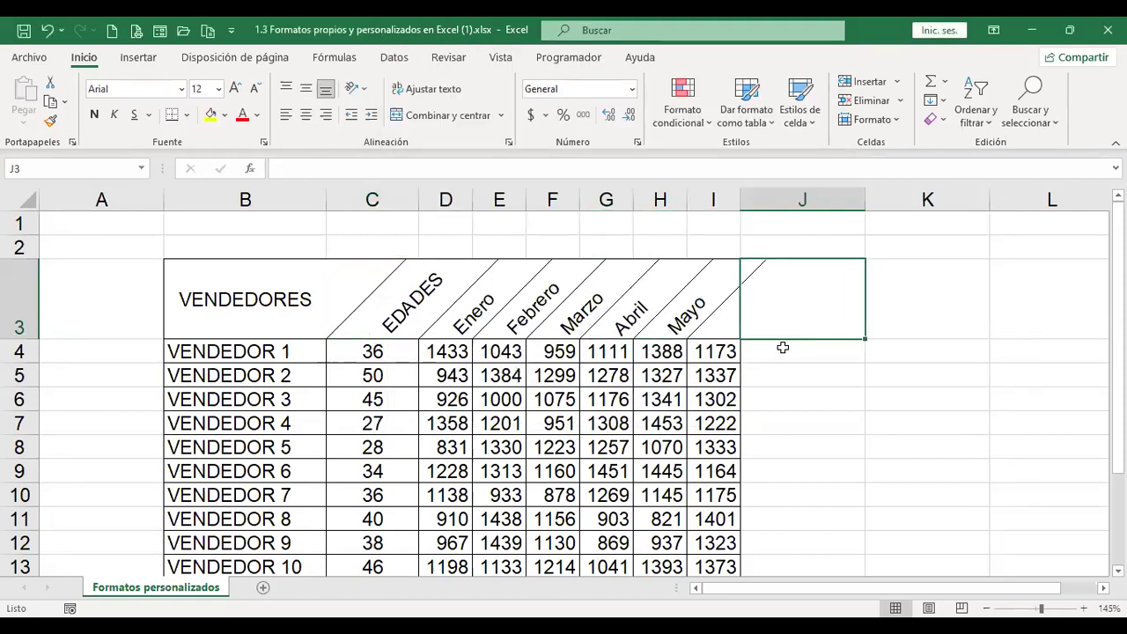
scroll(783, 348, "down", 2)
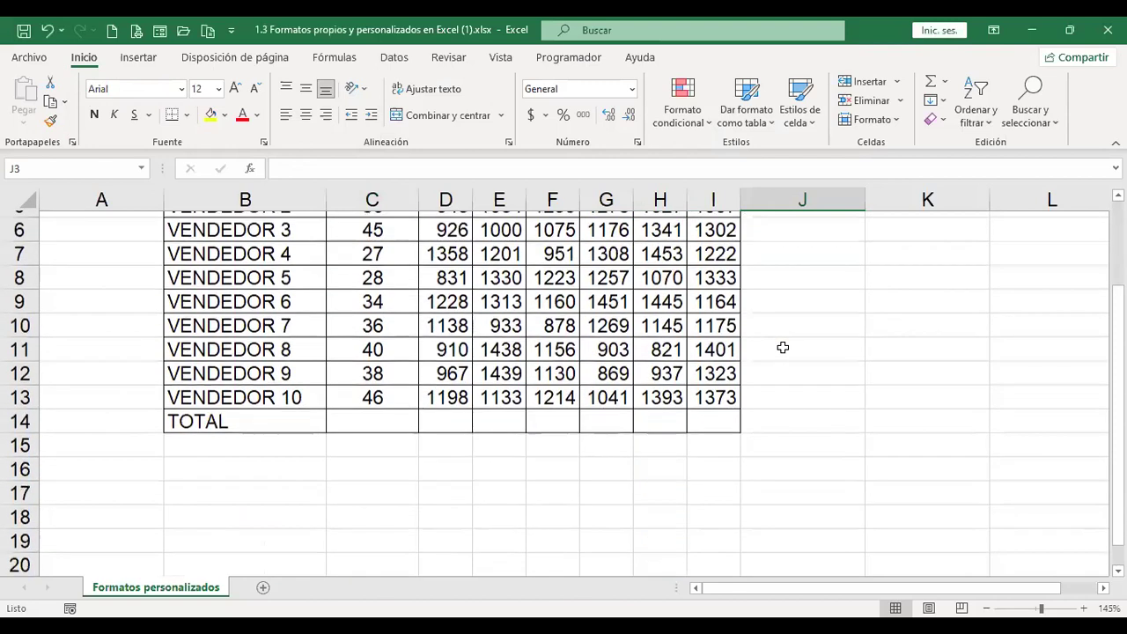
- Enter x2 in cell K5, outside the sellers table
scroll(781, 348, "up", 2)
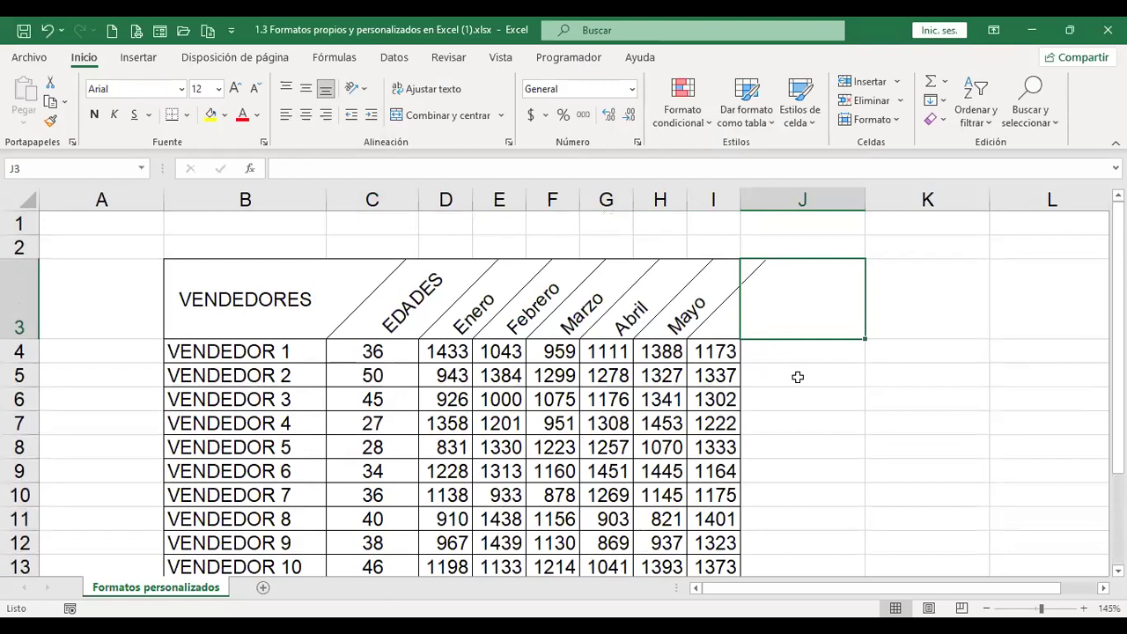
left_click(898, 382)
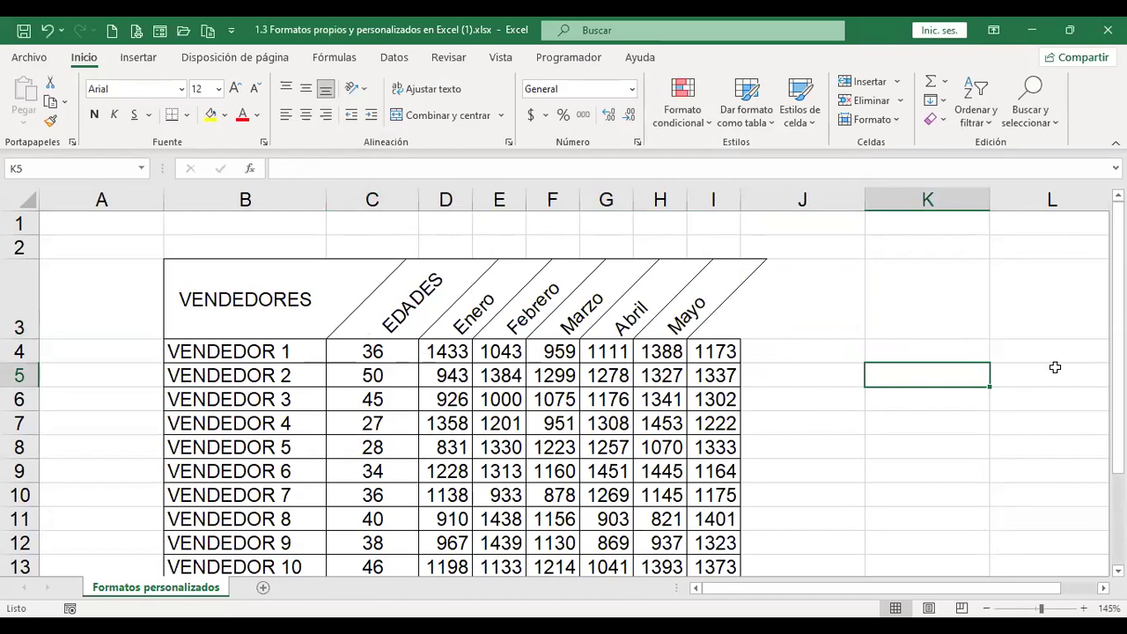
type("x2")
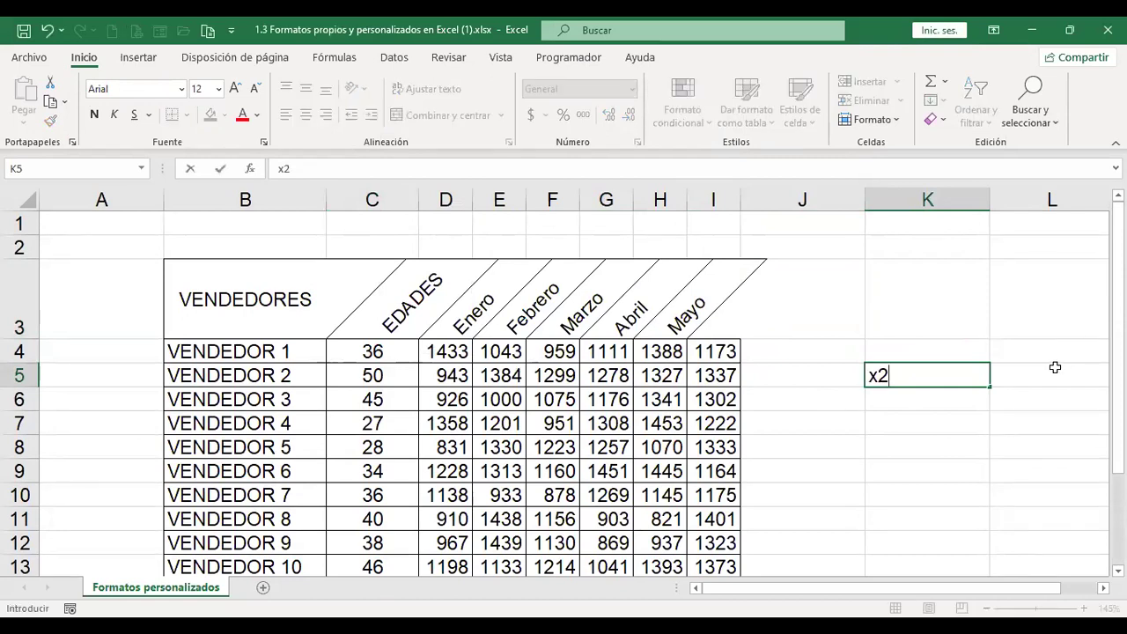
key("shift+Left")
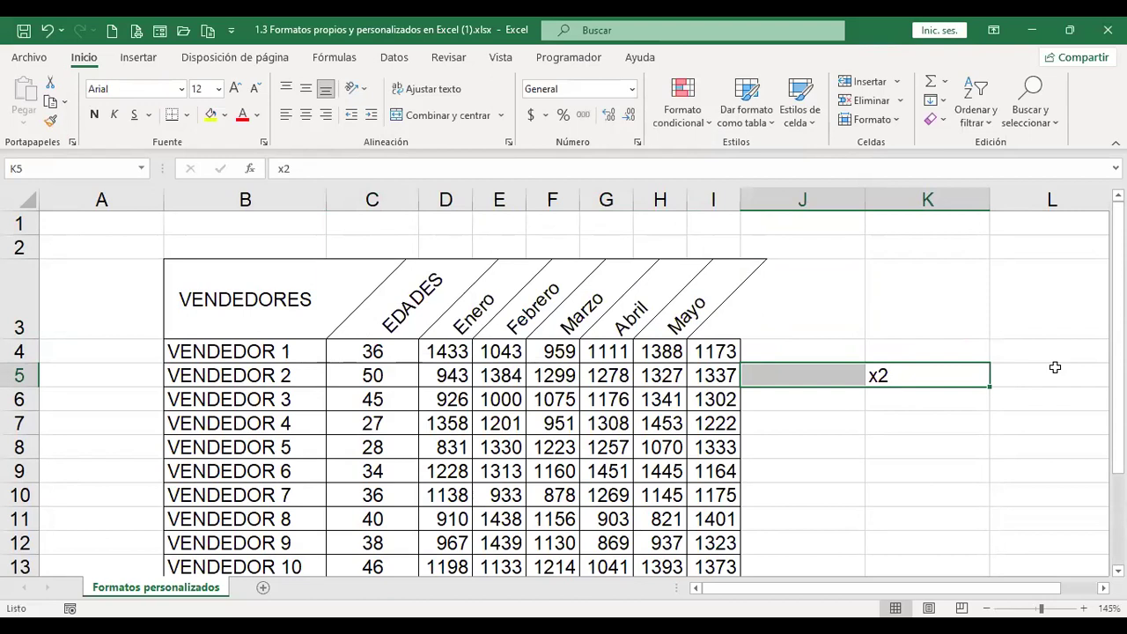
scroll(1055, 367, "right", 1)
key("shift+Right")
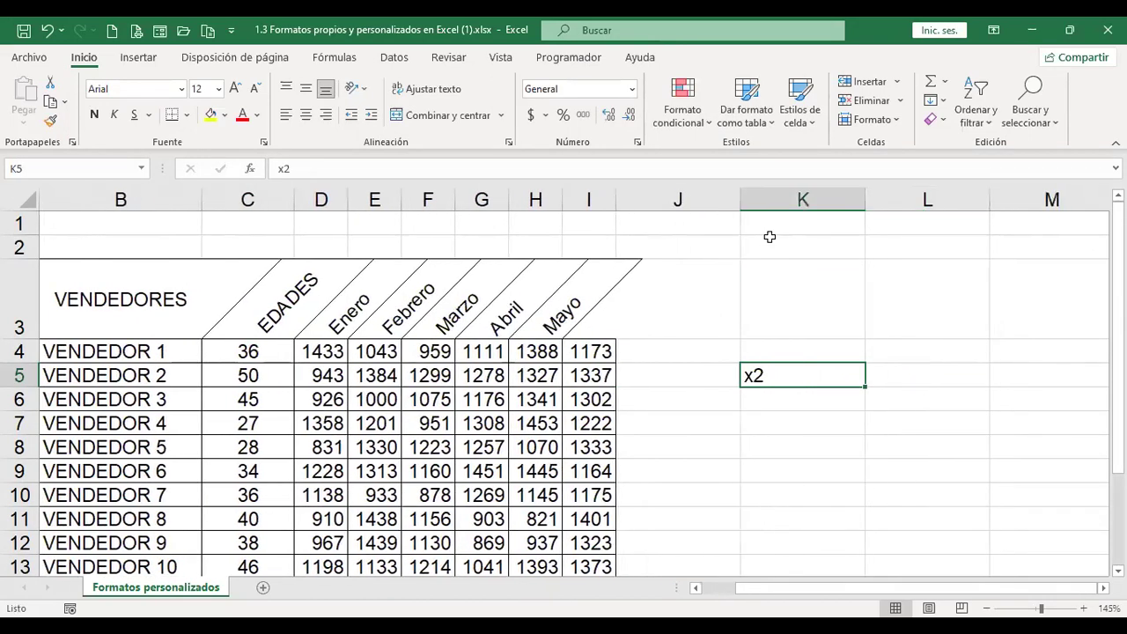
- Format only the 2 of x2 in K5 as superscript (Superíndice)
key("F2")
key("shift+Left")
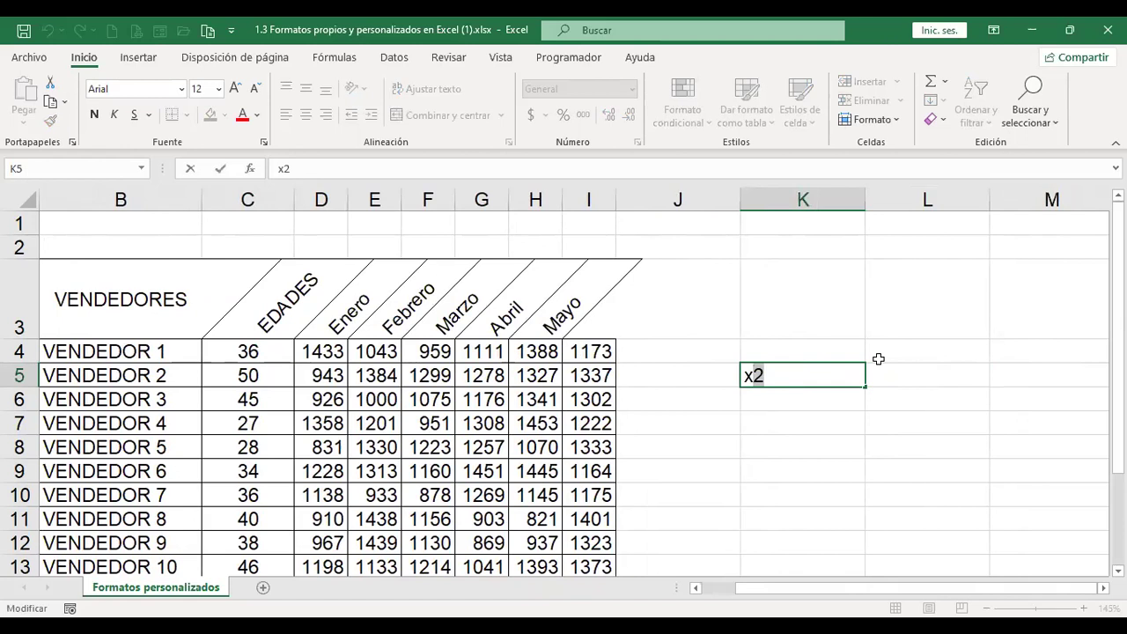
key("ctrl+1")
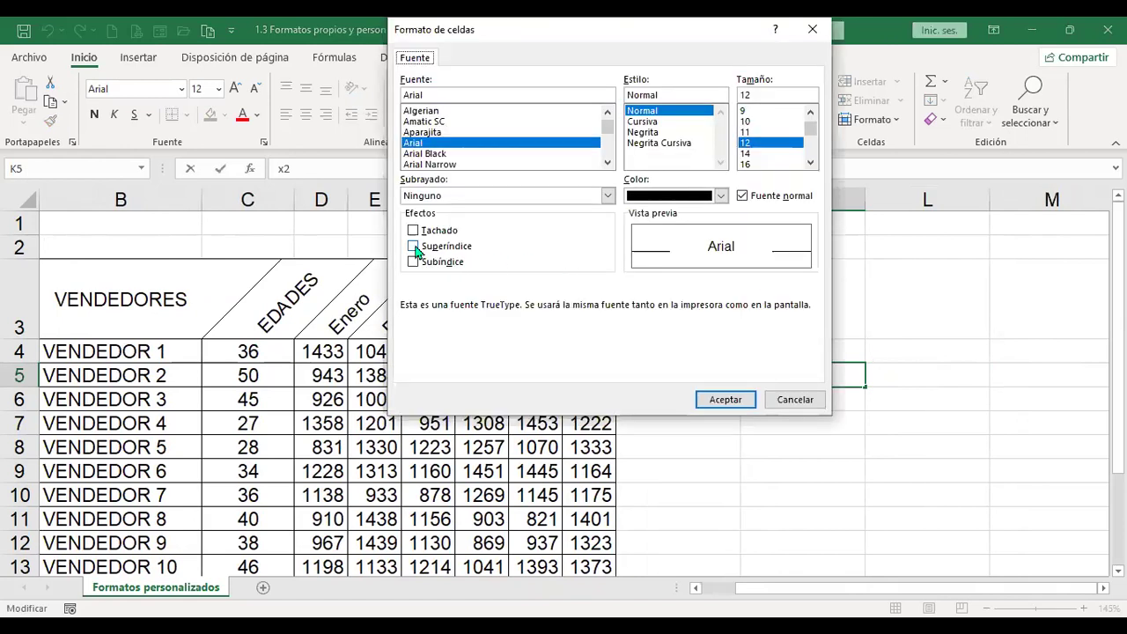
left_click(414, 246)
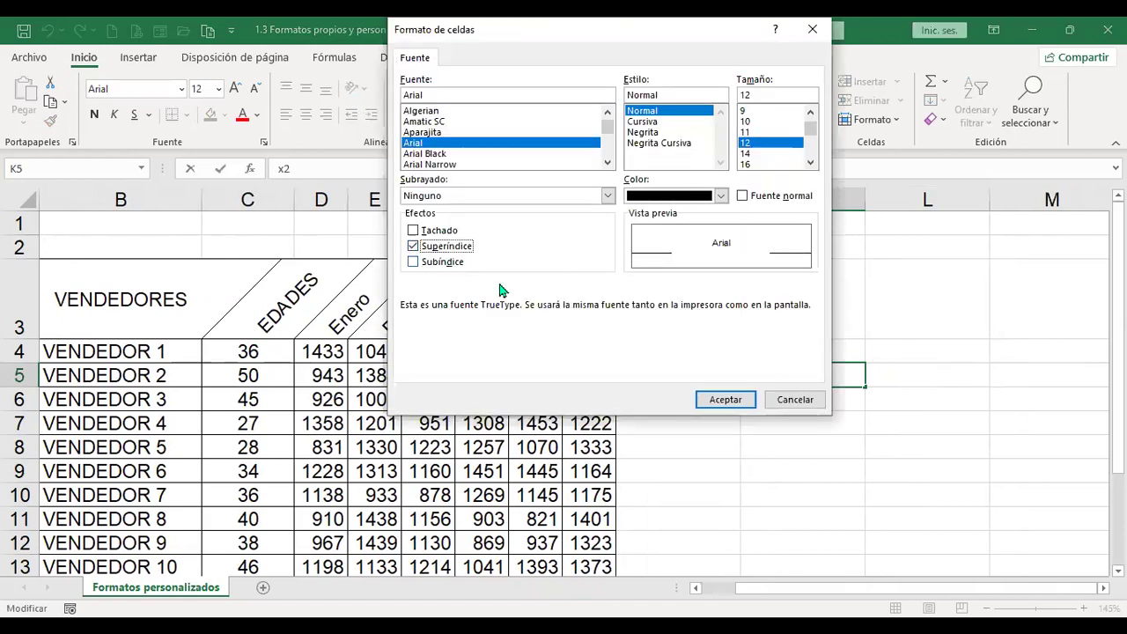
left_click(717, 401)
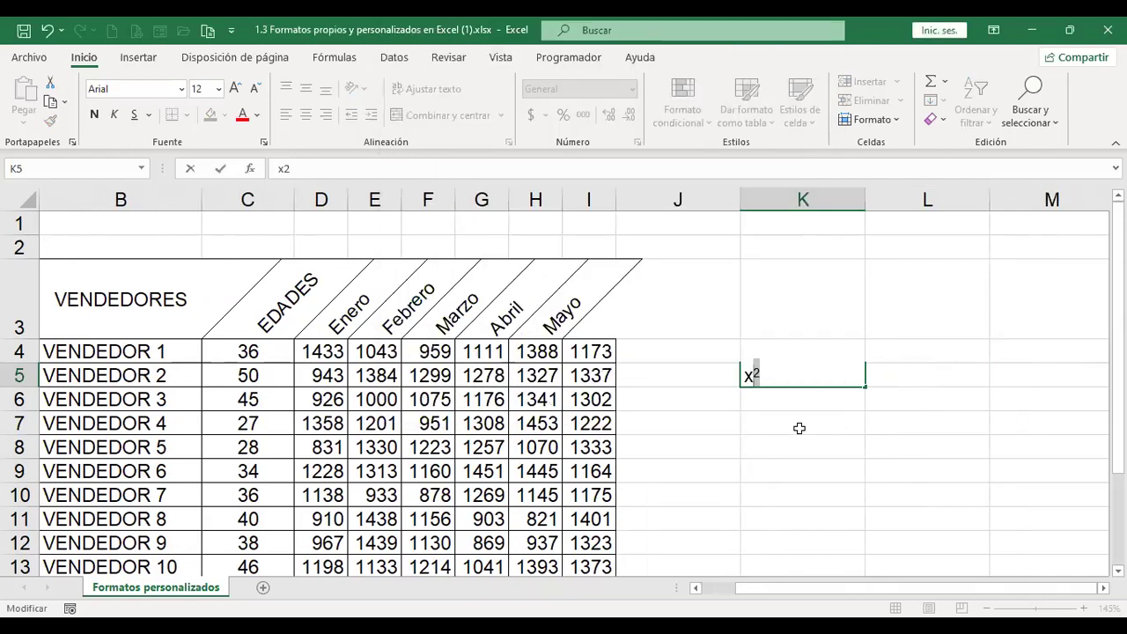
key("Return")
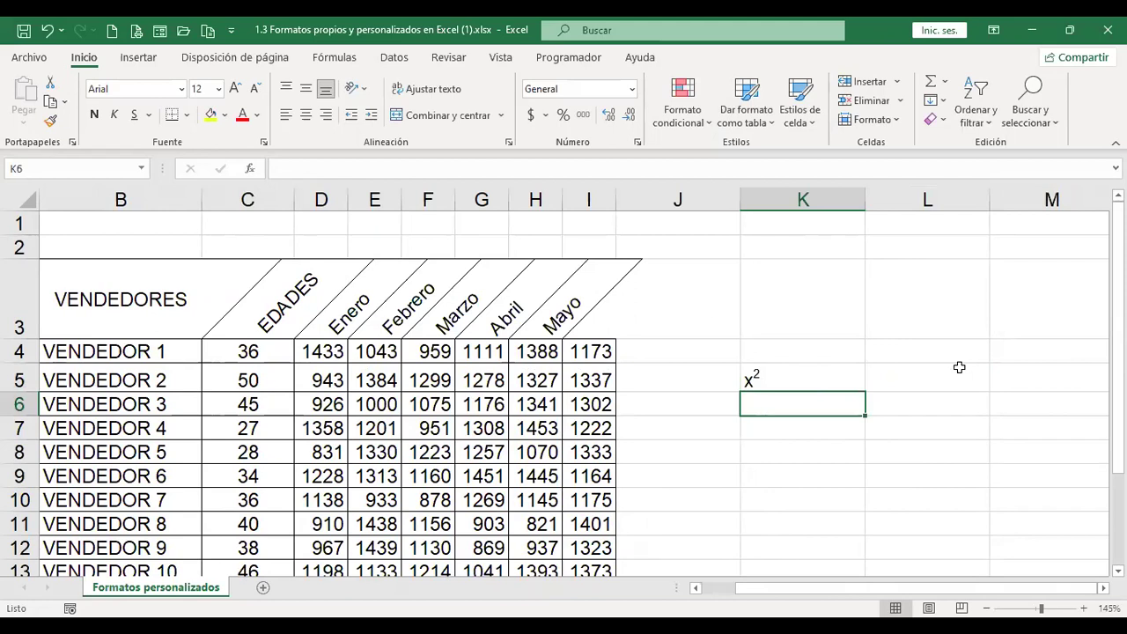
- Enter H2O in cell K6, just below the superscript example
type("H2O")
key("Return")
key("Up")
- Format only the 2 of H2O in K6 as subscript (Subíndice)
key("F2")
key("Left")
key("shift+Left")
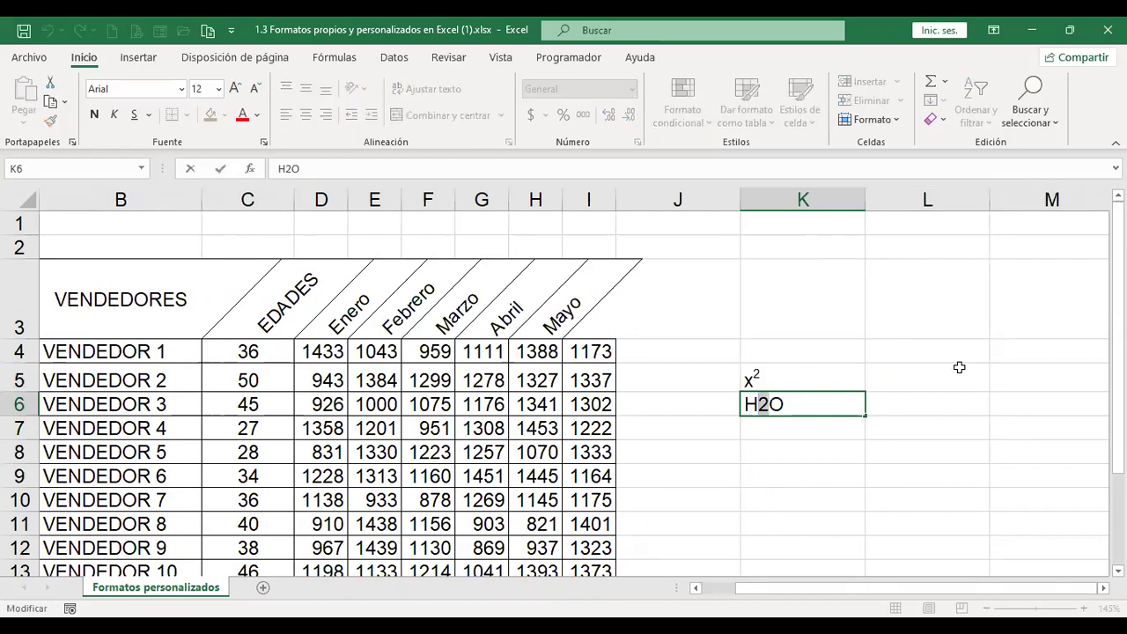
key("ctrl+1")
left_click(413, 261)
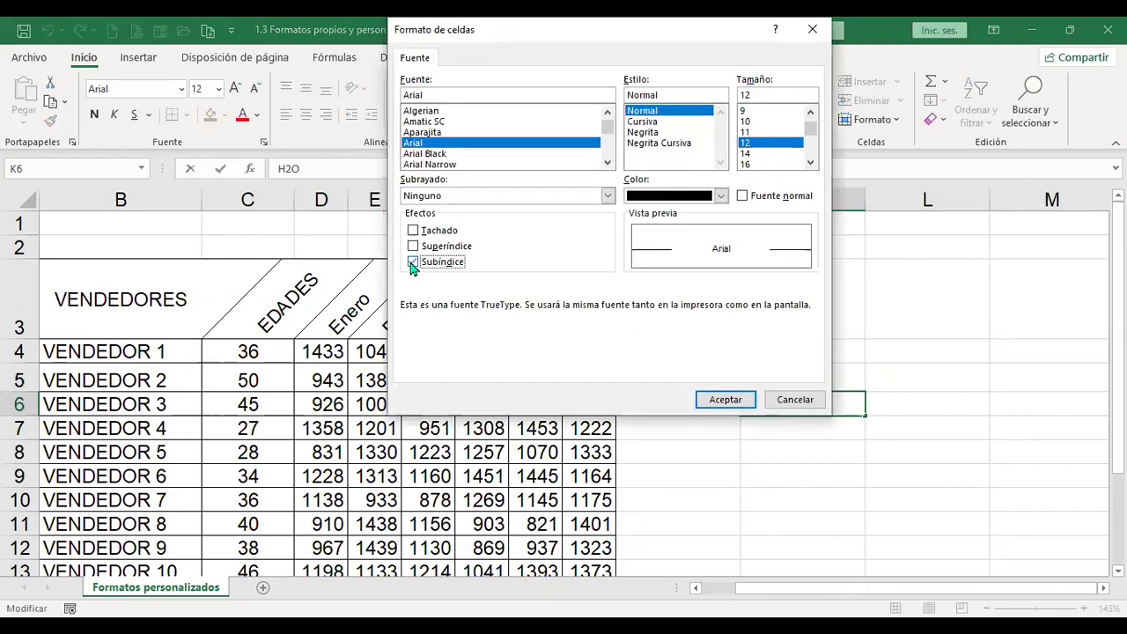
left_click(726, 400)
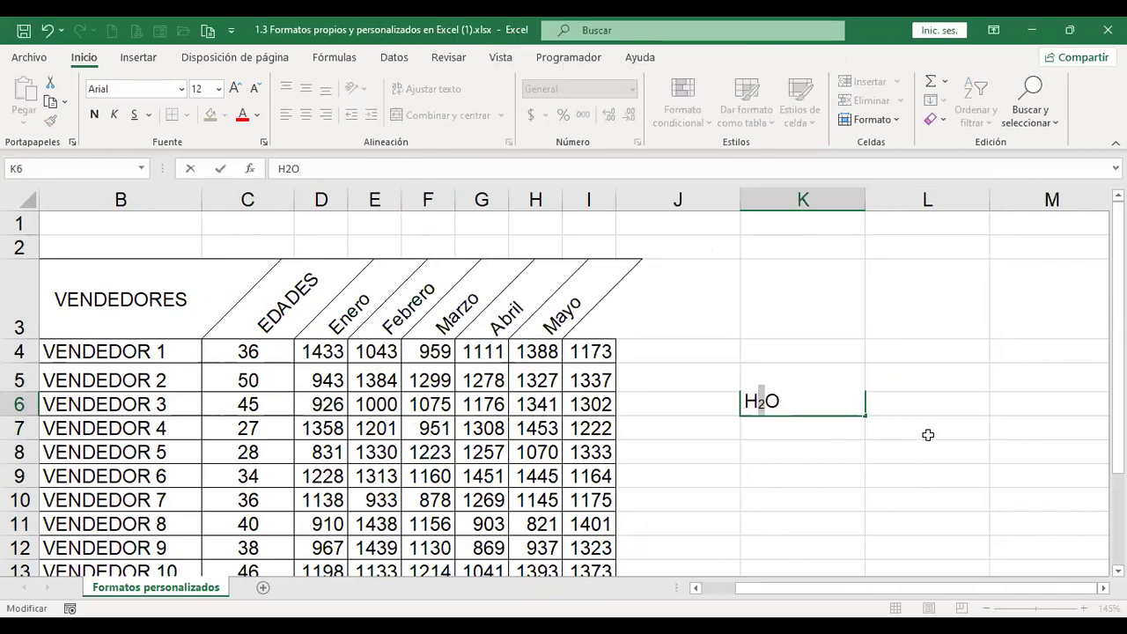
key("Return")
key("Up")
left_click(853, 376)
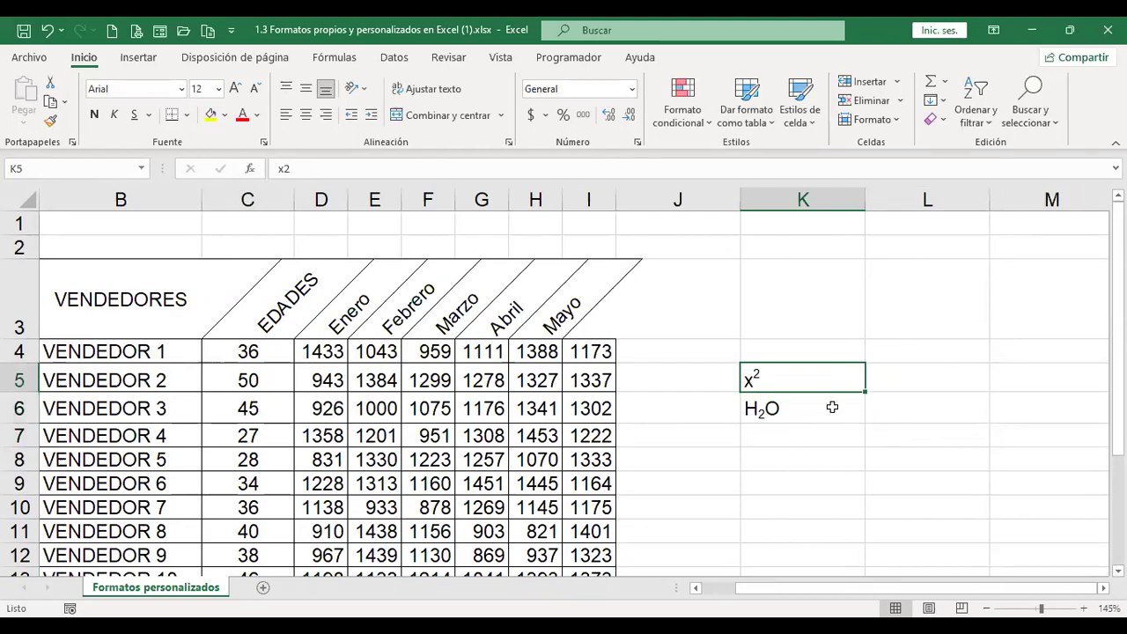
left_click(833, 408)
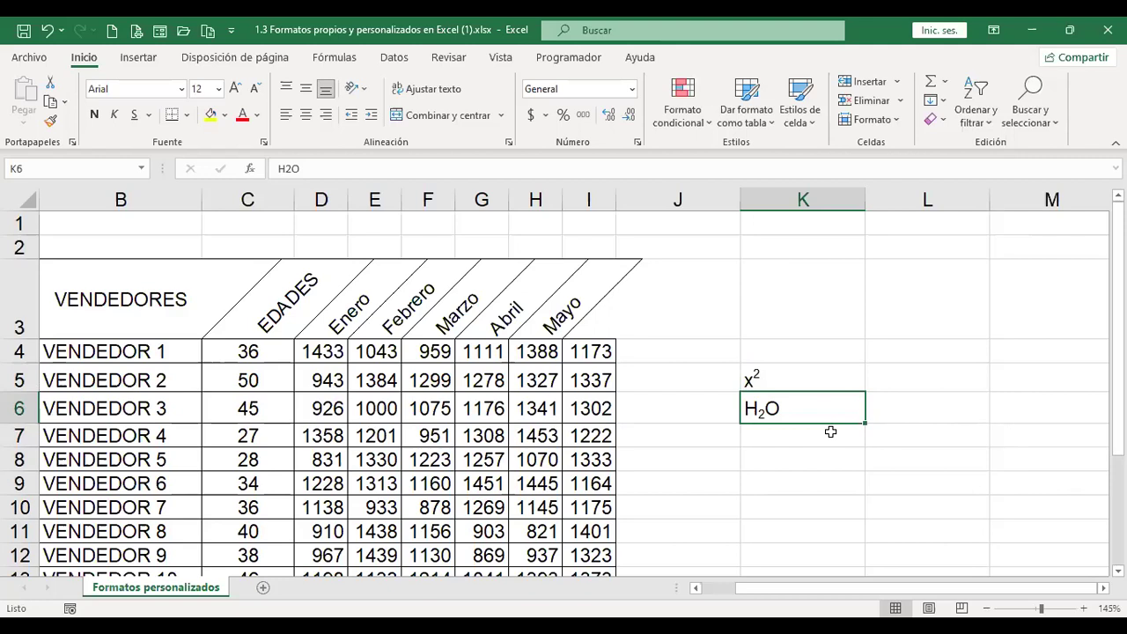
key("ctrl+1")
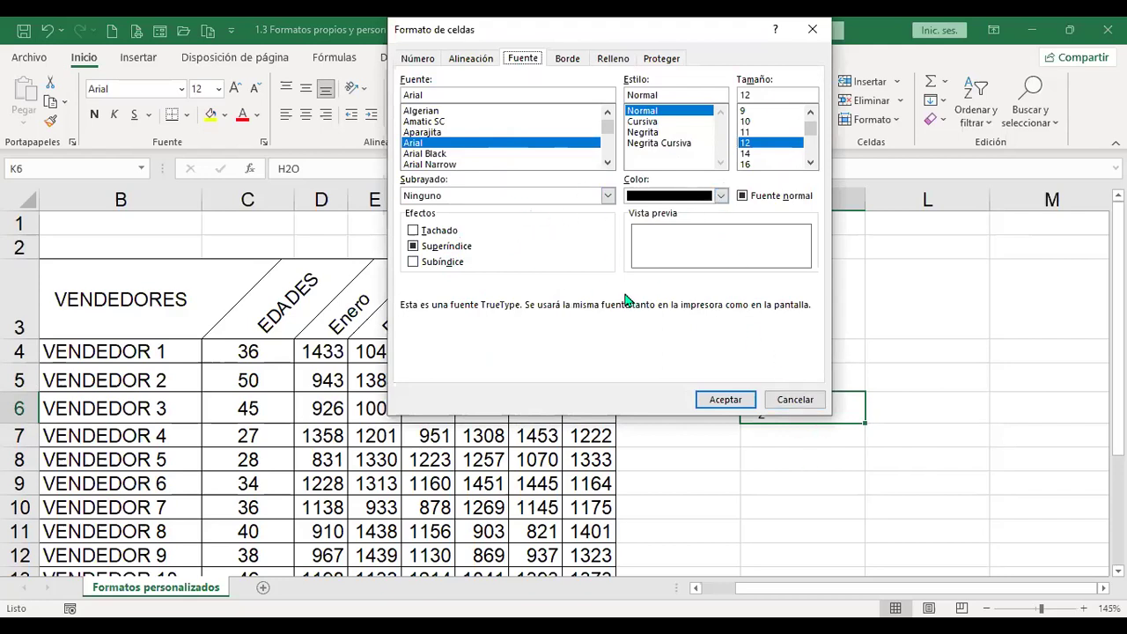
left_click(570, 59)
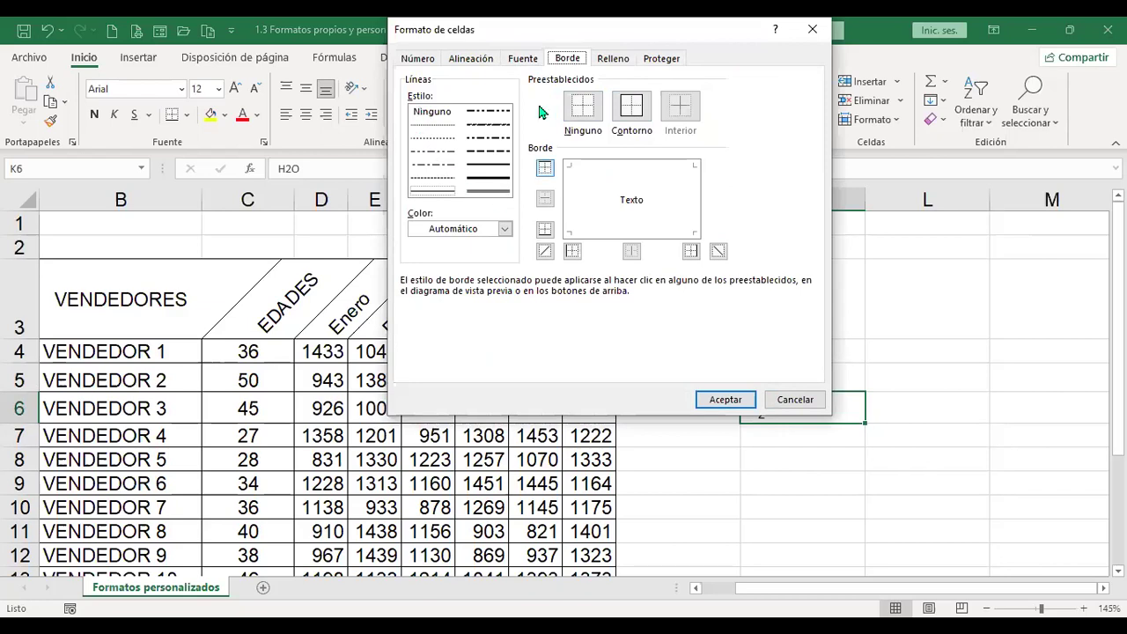
left_click(806, 403)
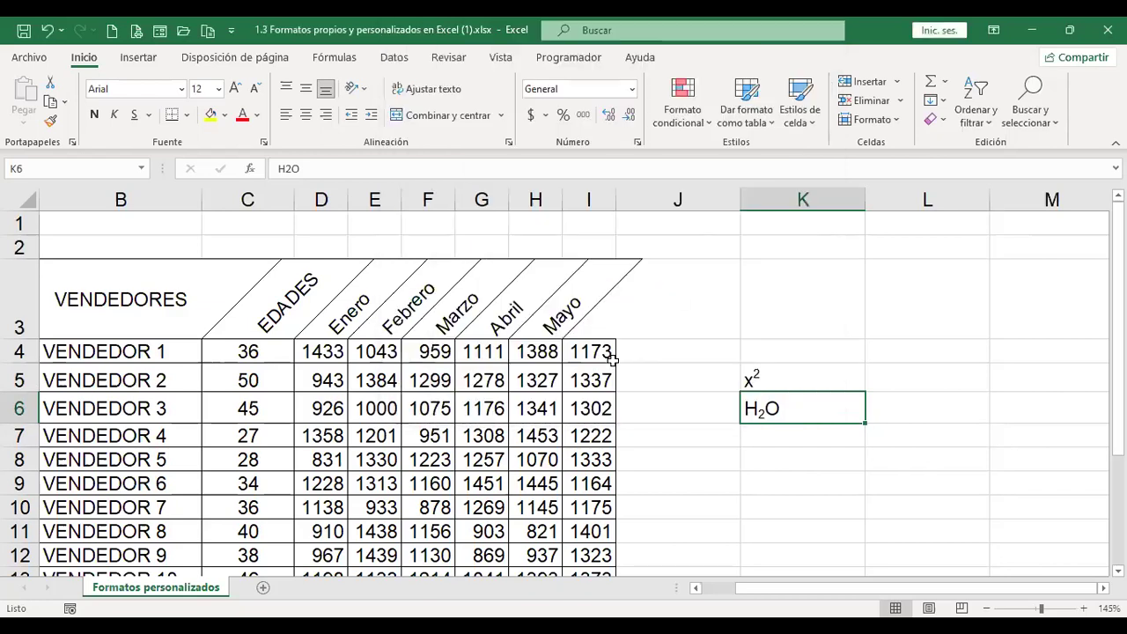
- Apply a thick dark blue outline border around the whole sellers table B3:I14, keeping its inner lines
key("ctrl+Home")
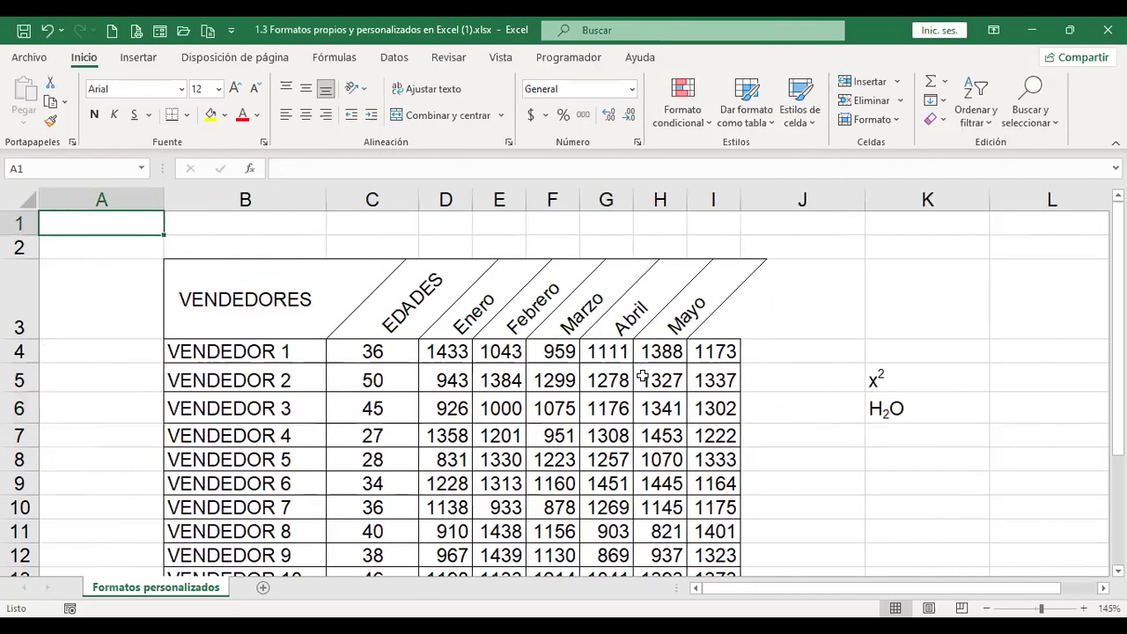
scroll(643, 377, "down", 1, "ctrl")
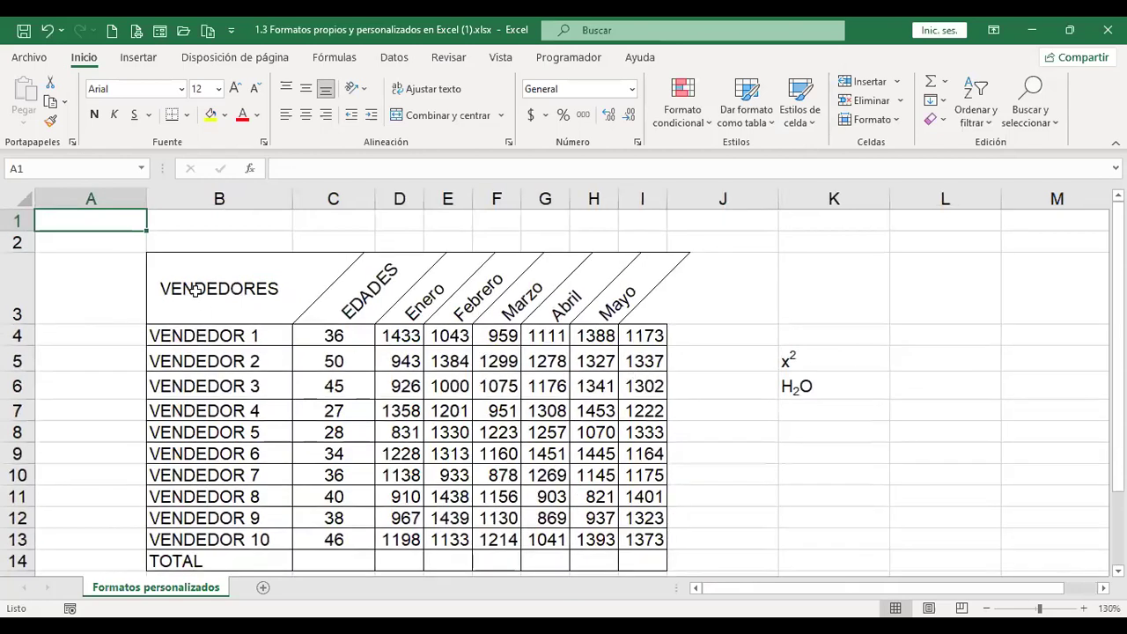
left_click_drag(196, 291, 598, 407)
scroll(616, 423, "down", 1)
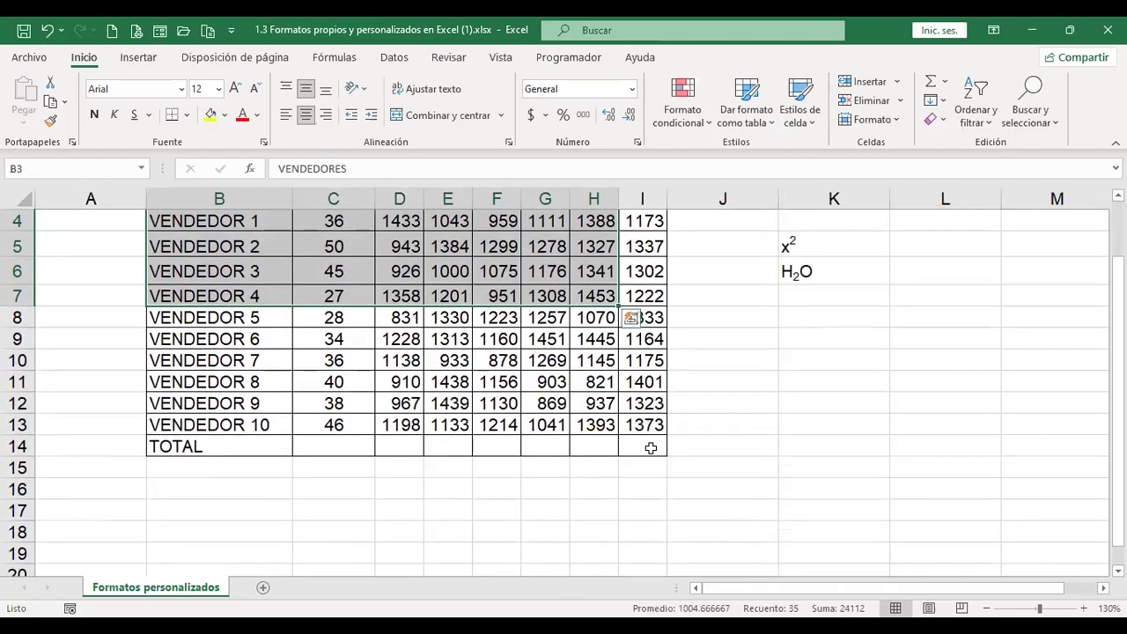
left_click(650, 448, "shift")
scroll(651, 445, "up", 1)
key("ctrl+1")
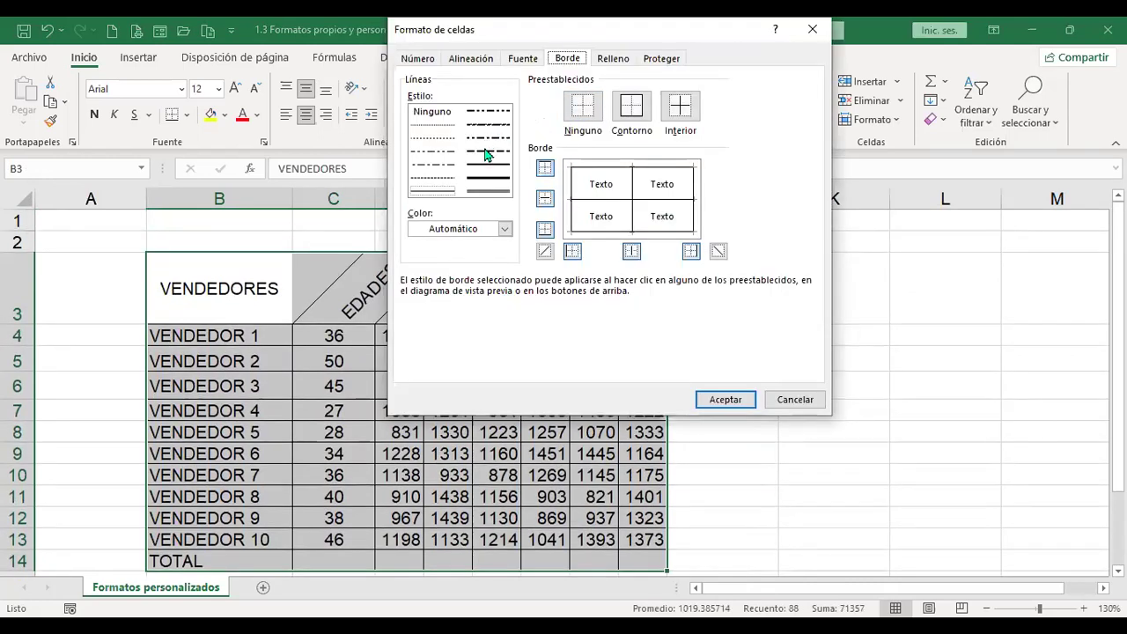
left_click(500, 180)
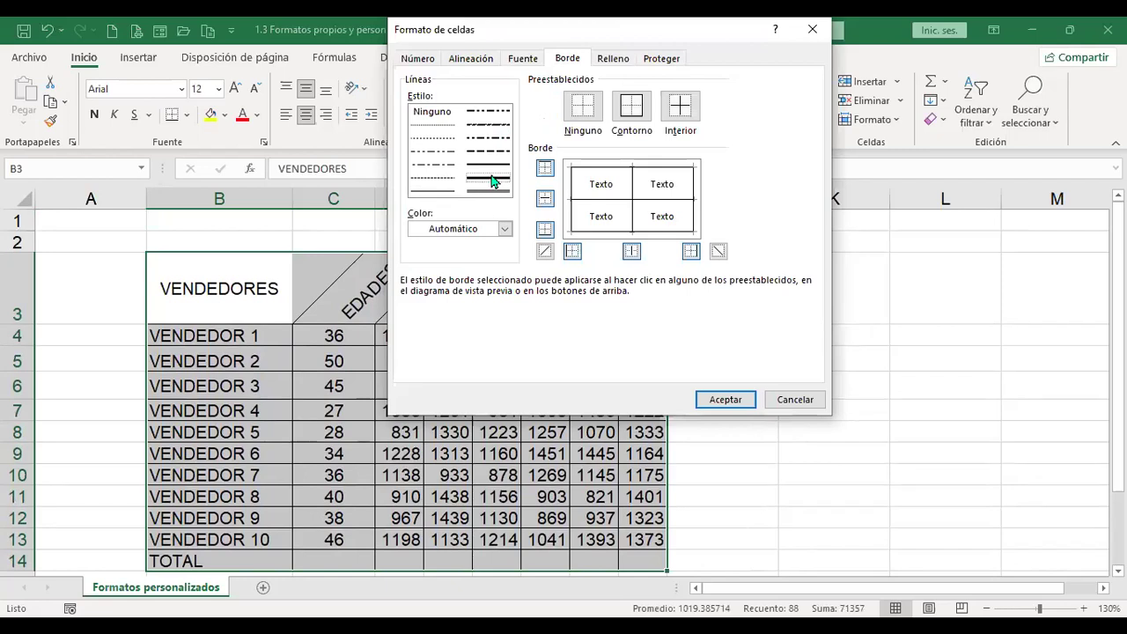
left_click(505, 229)
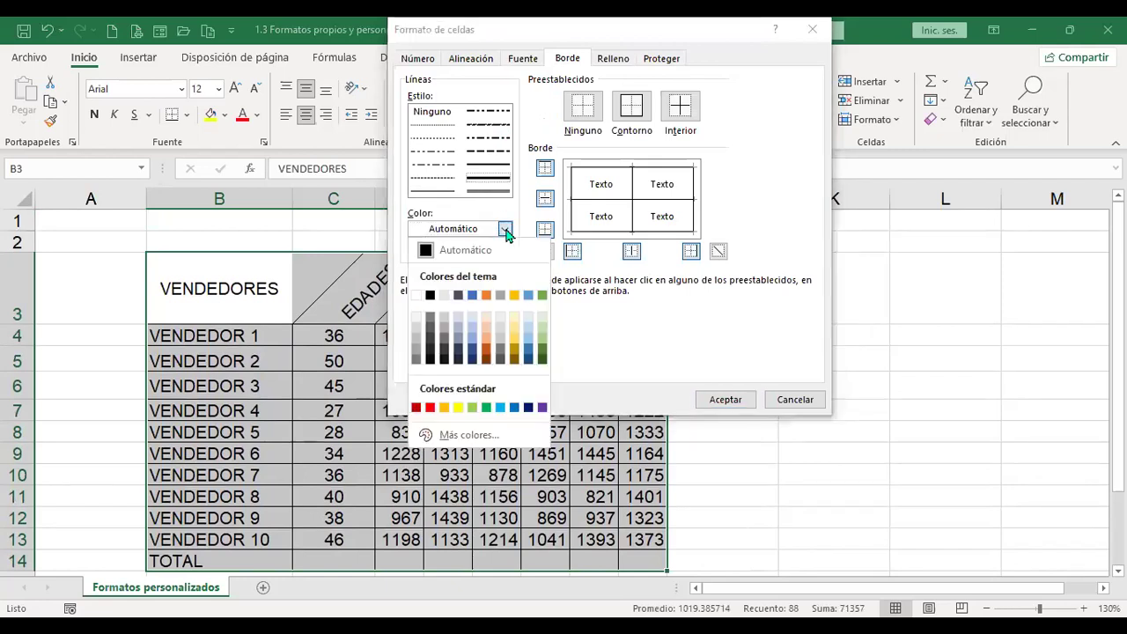
left_click(529, 408)
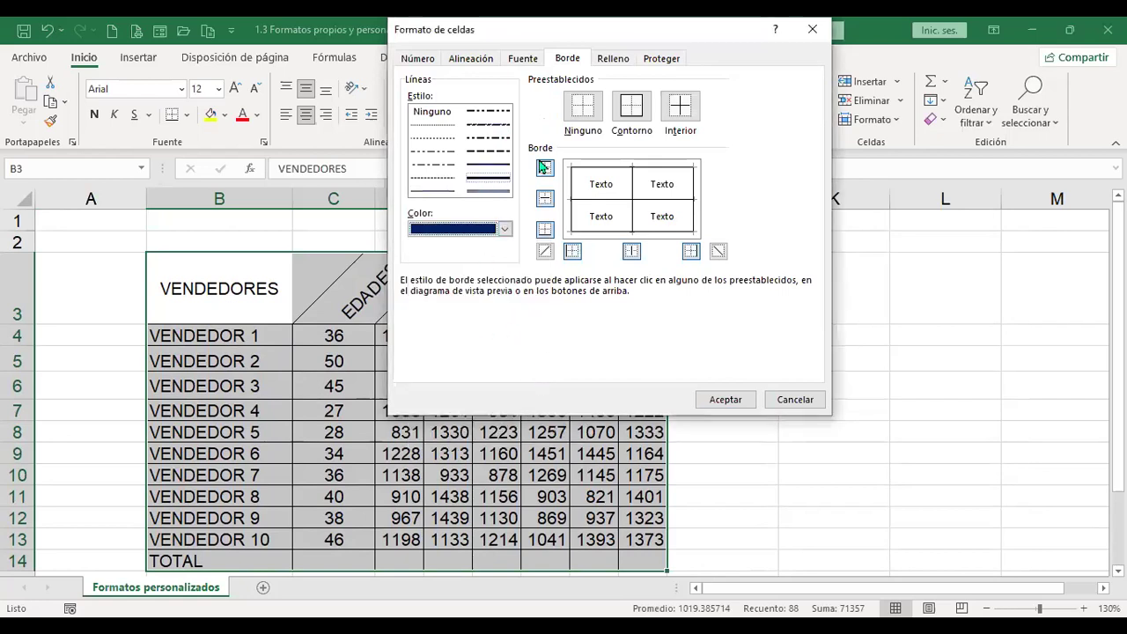
left_click(632, 109)
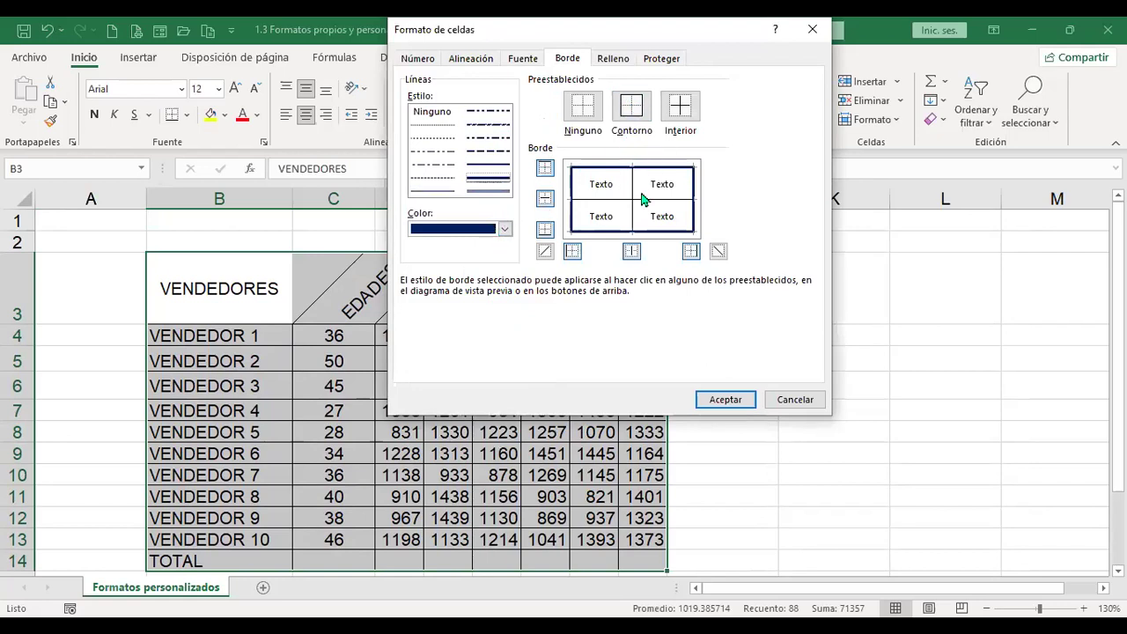
left_click(731, 398)
left_click(723, 396)
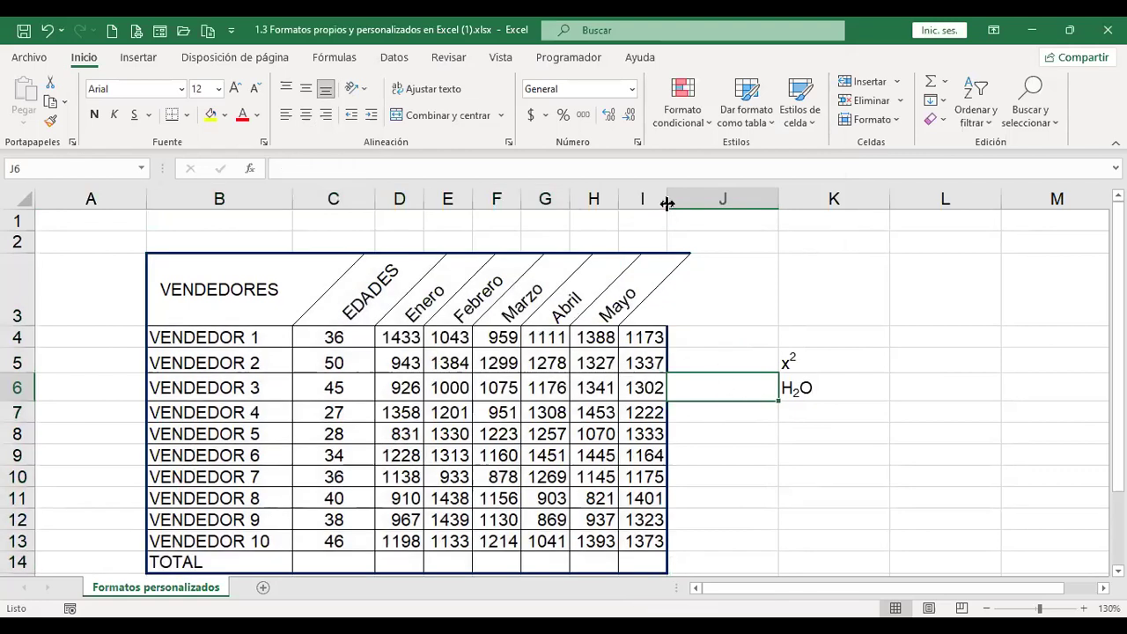
- Widen column I until its edge lies just past the slanted end of the header row
left_click_drag(667, 204, 701, 206)
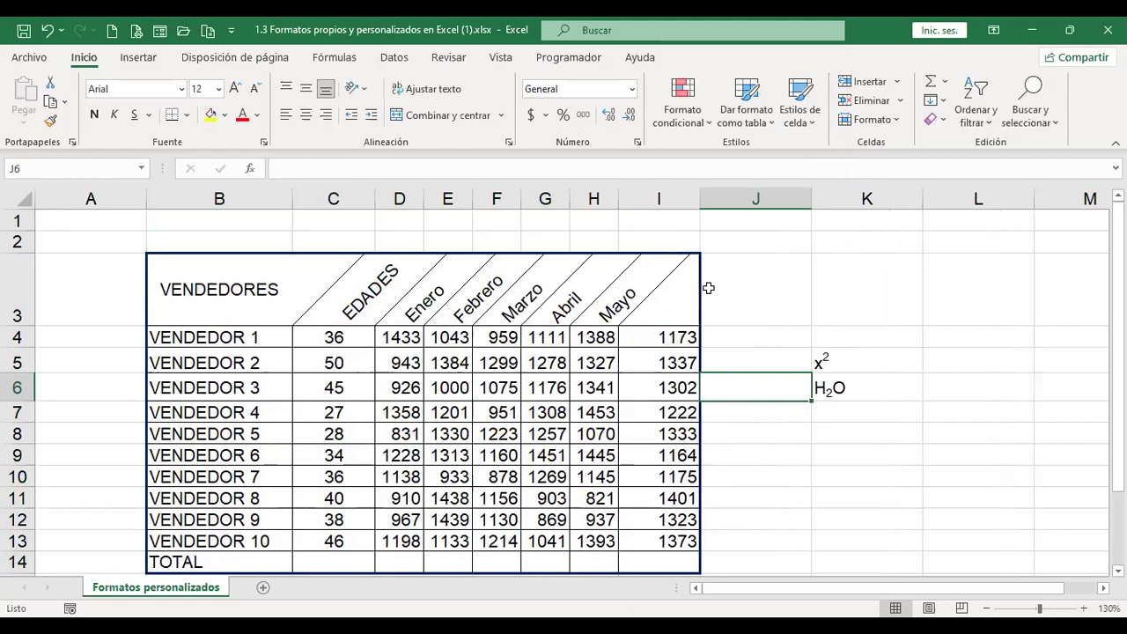
key("ctrl+z")
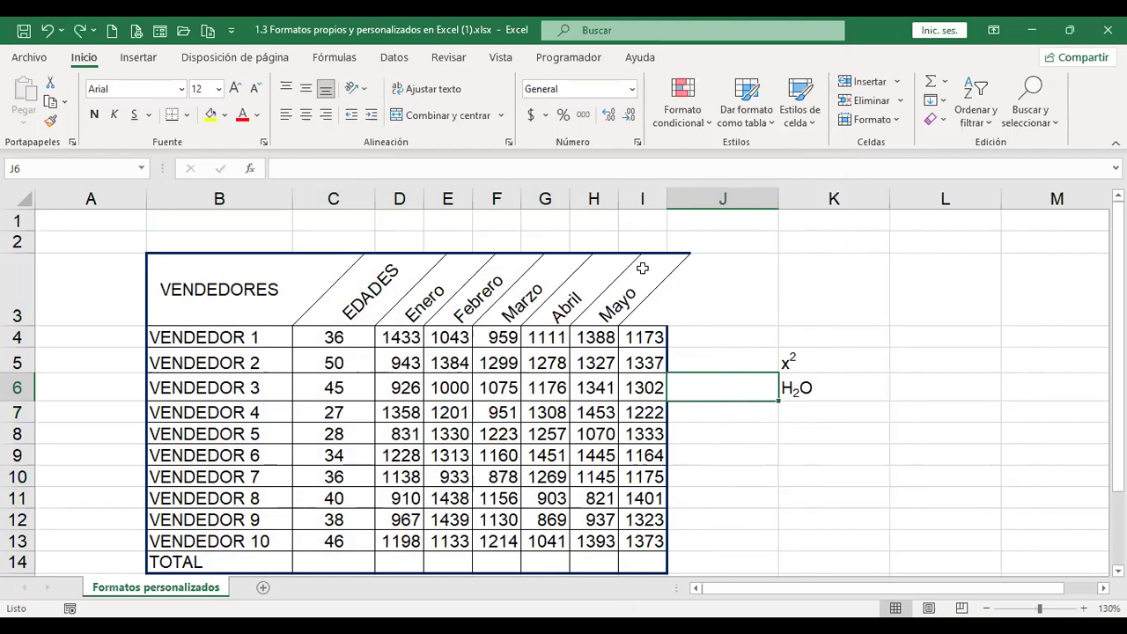
left_click_drag(668, 199, 702, 200)
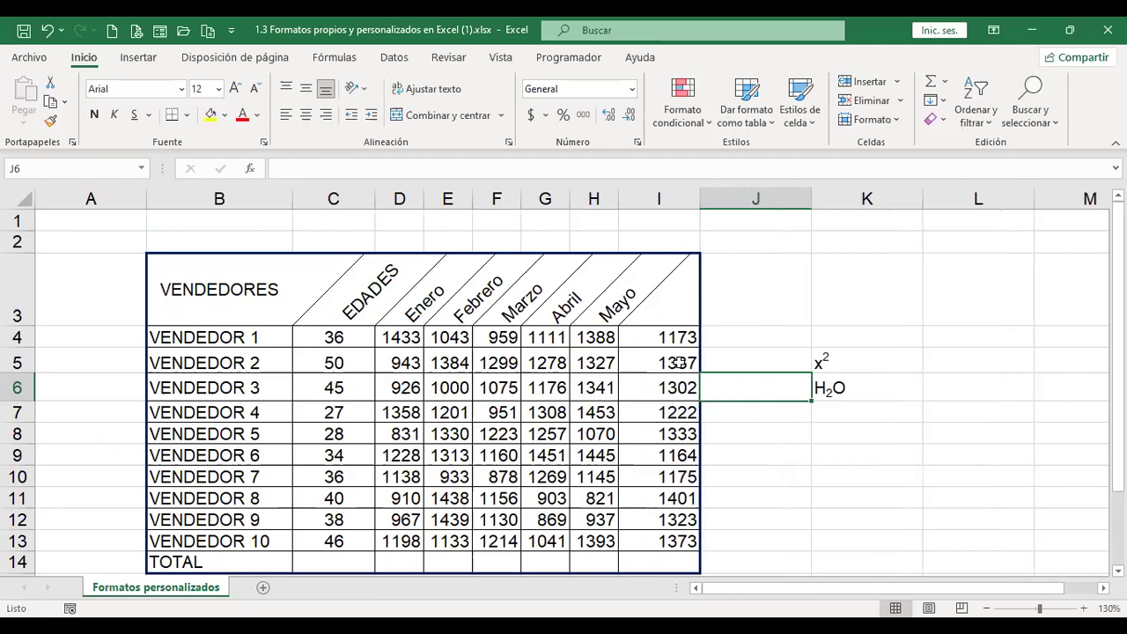
- Apply green double-line inner borders to the whole sellers table B3:I14, keeping its thick dark blue outline
left_click_drag(216, 278, 670, 456)
scroll(670, 368, "down", 2)
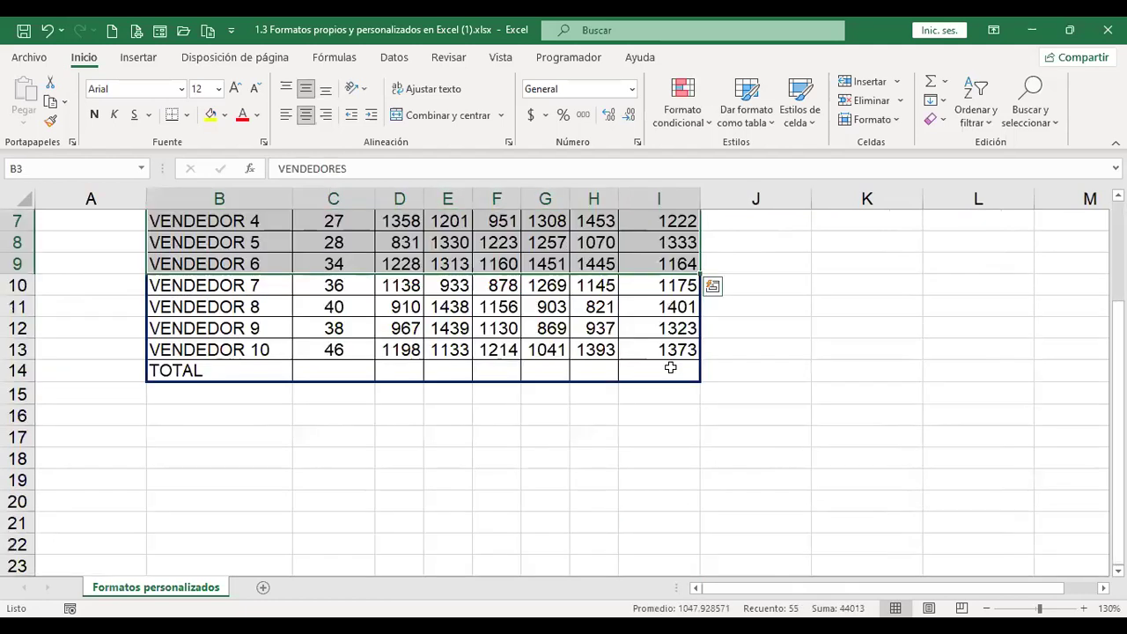
left_click(670, 368, "shift")
scroll(670, 368, "up", 2)
key("ctrl+1")
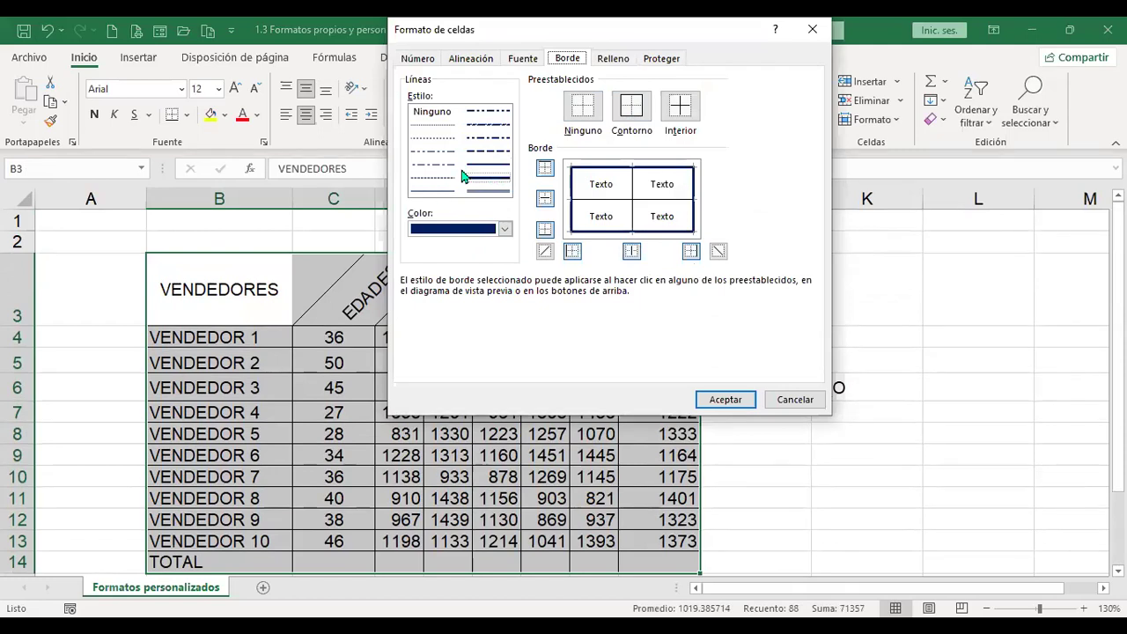
left_click(487, 191)
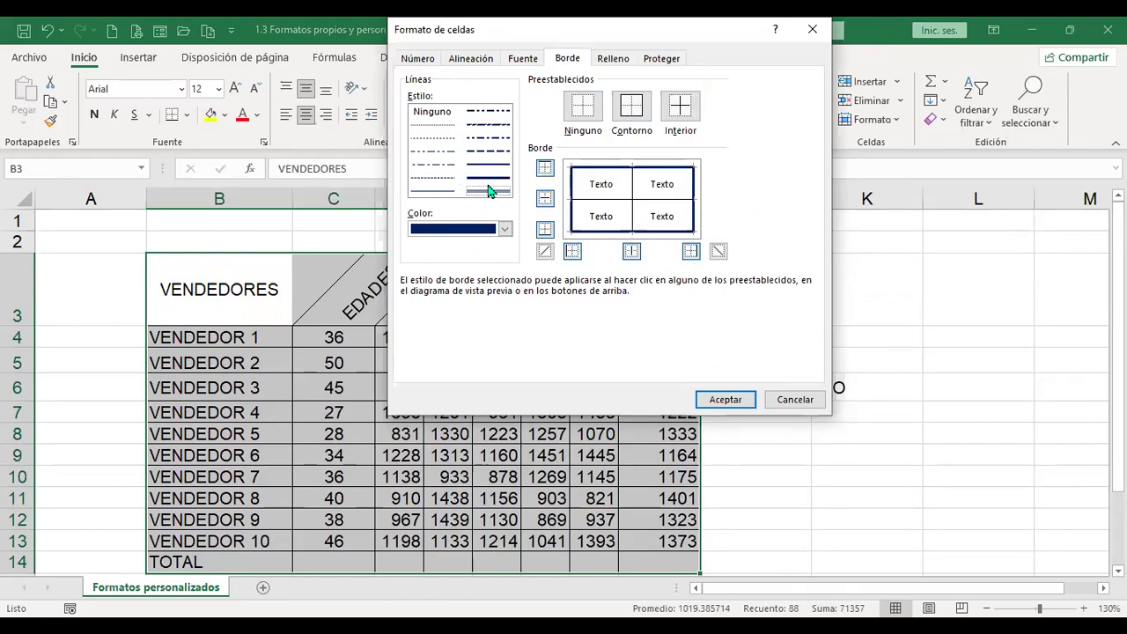
left_click(506, 229)
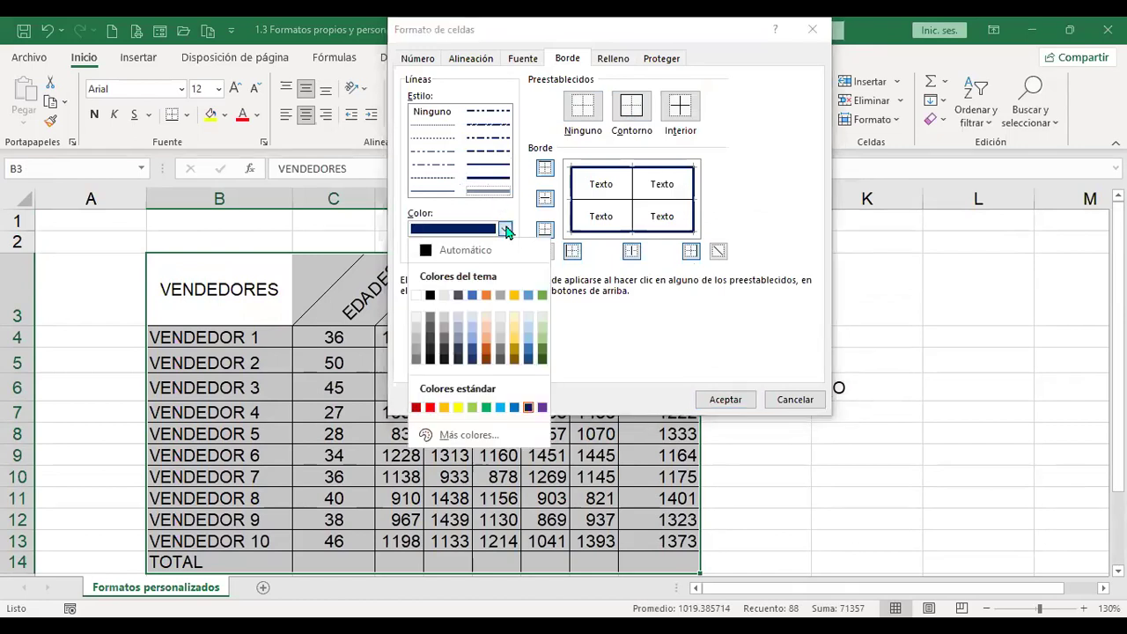
left_click(543, 296)
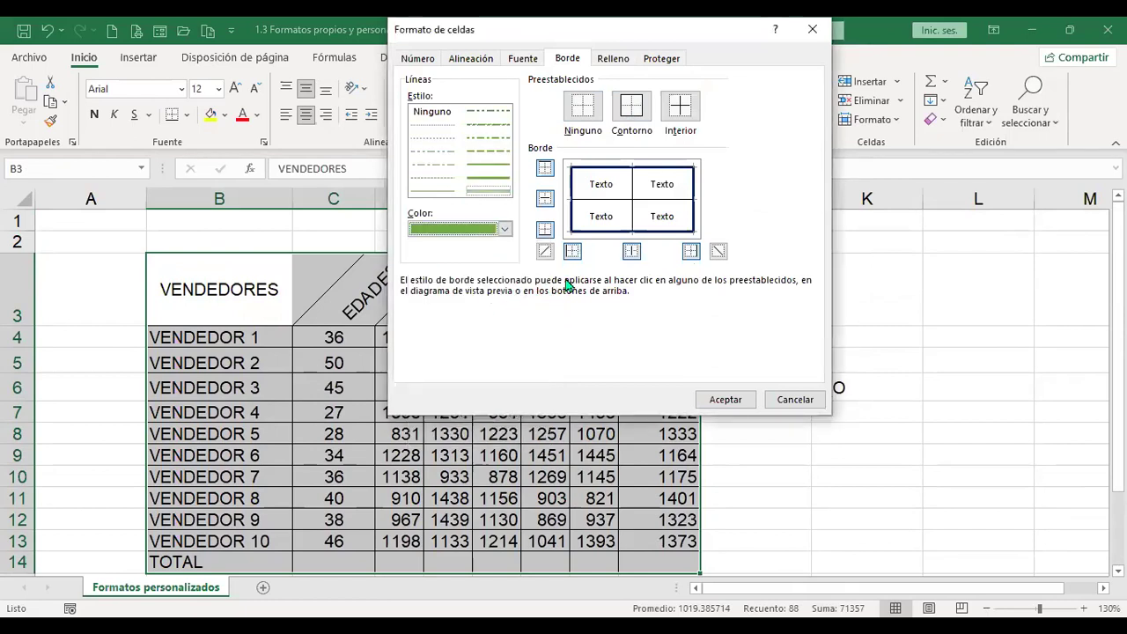
left_click(680, 107)
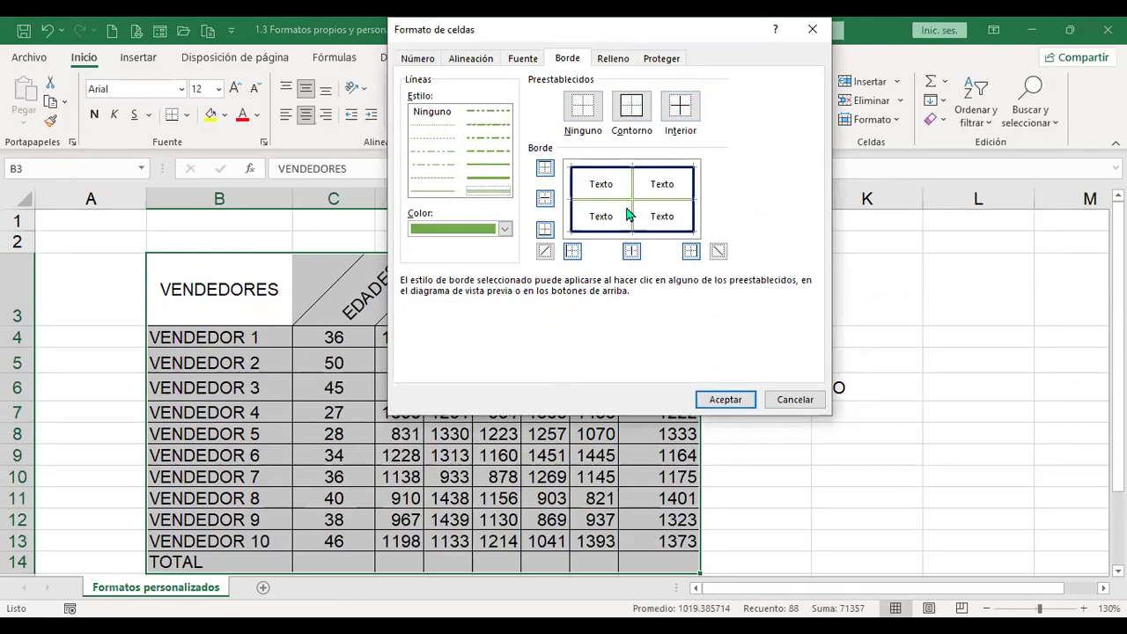
left_click(739, 406)
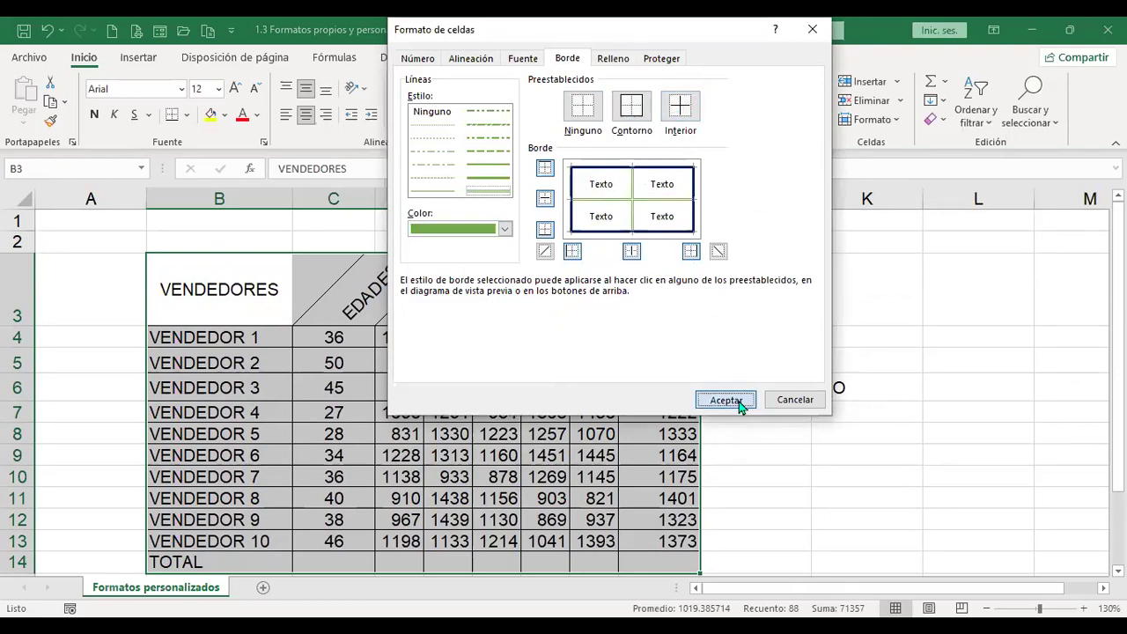
left_click(767, 329)
left_click(914, 331)
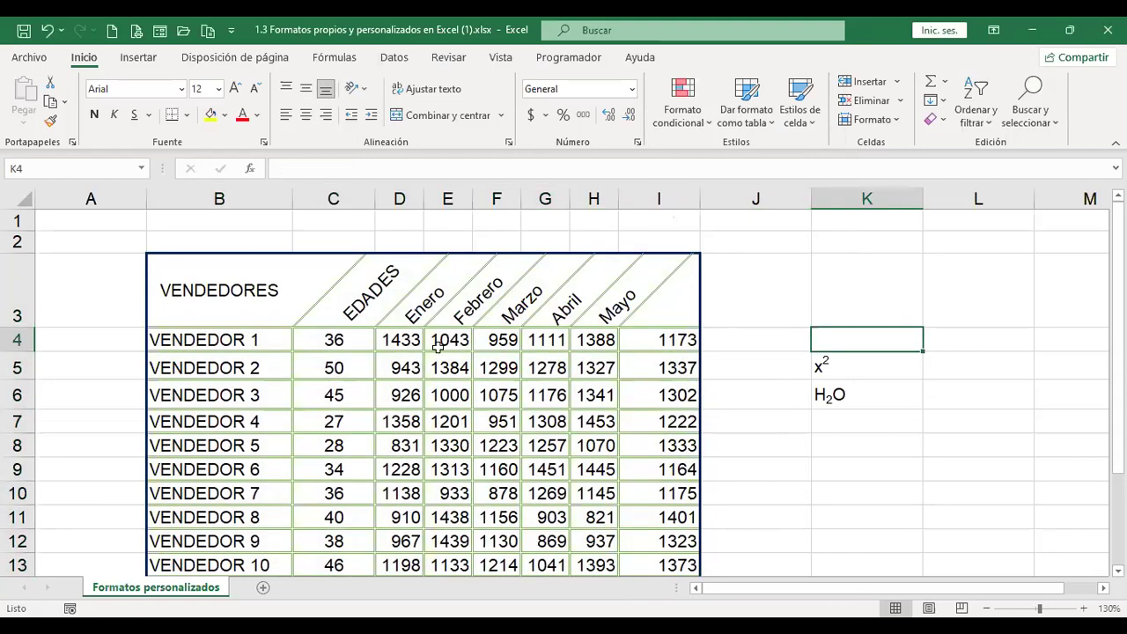
left_click(333, 361)
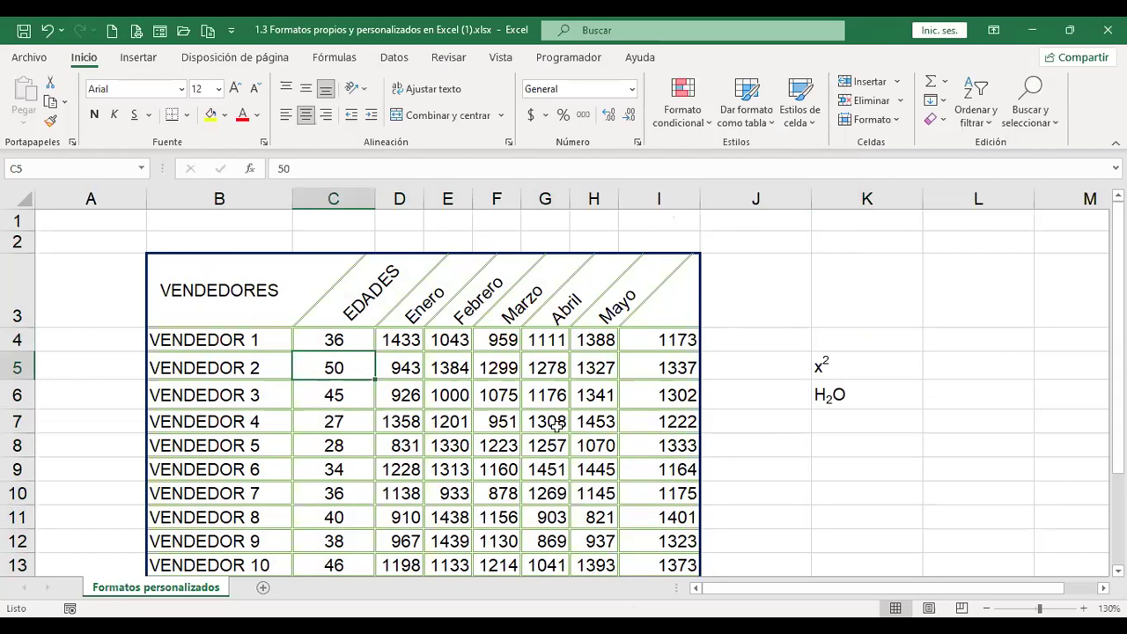
scroll(546, 441, "down", 1)
scroll(539, 438, "up", 1)
scroll(537, 436, "up", 1)
scroll(538, 437, "down", 1)
scroll(651, 277, "up", 1)
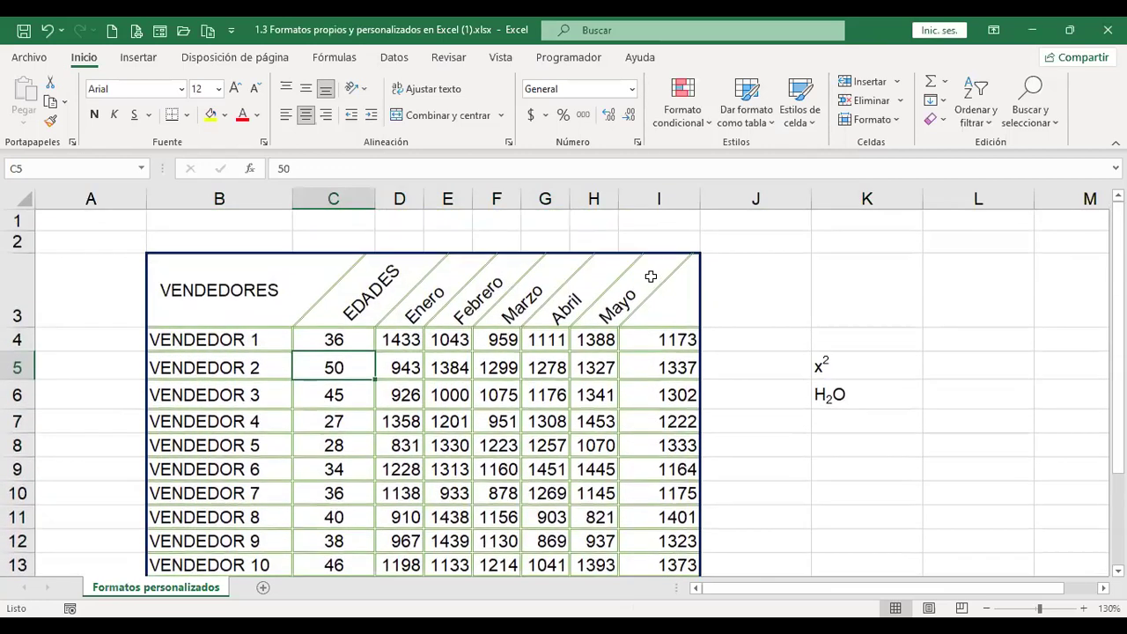
- Apply a thick red border to only the left edge of the last column's values, I4:I13
left_click_drag(650, 340, 641, 435)
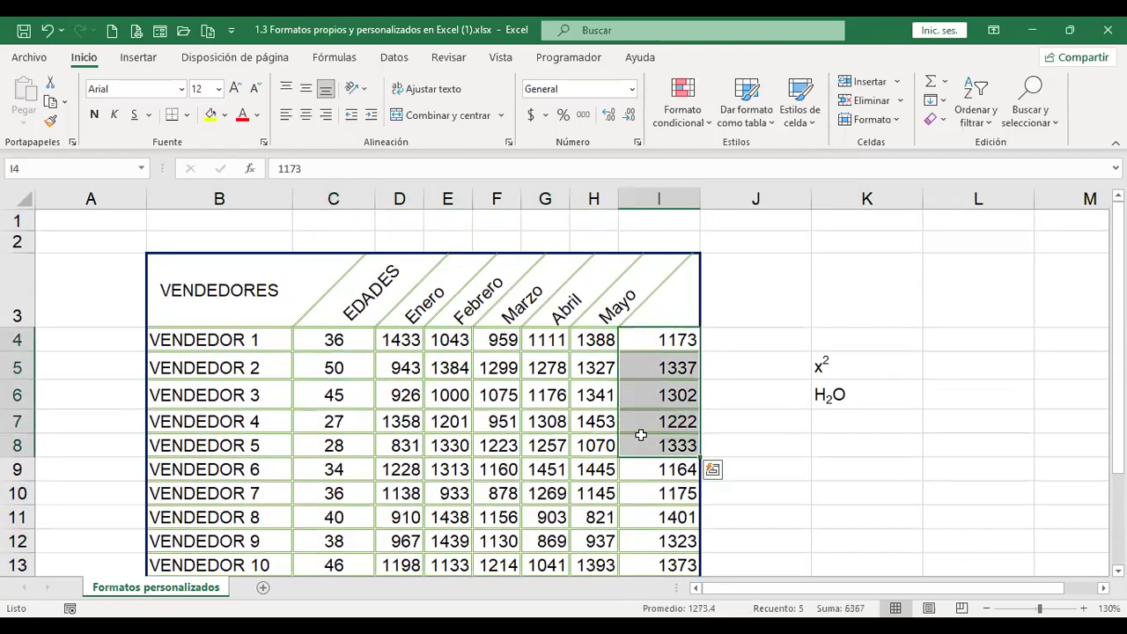
scroll(641, 435, "down", 2)
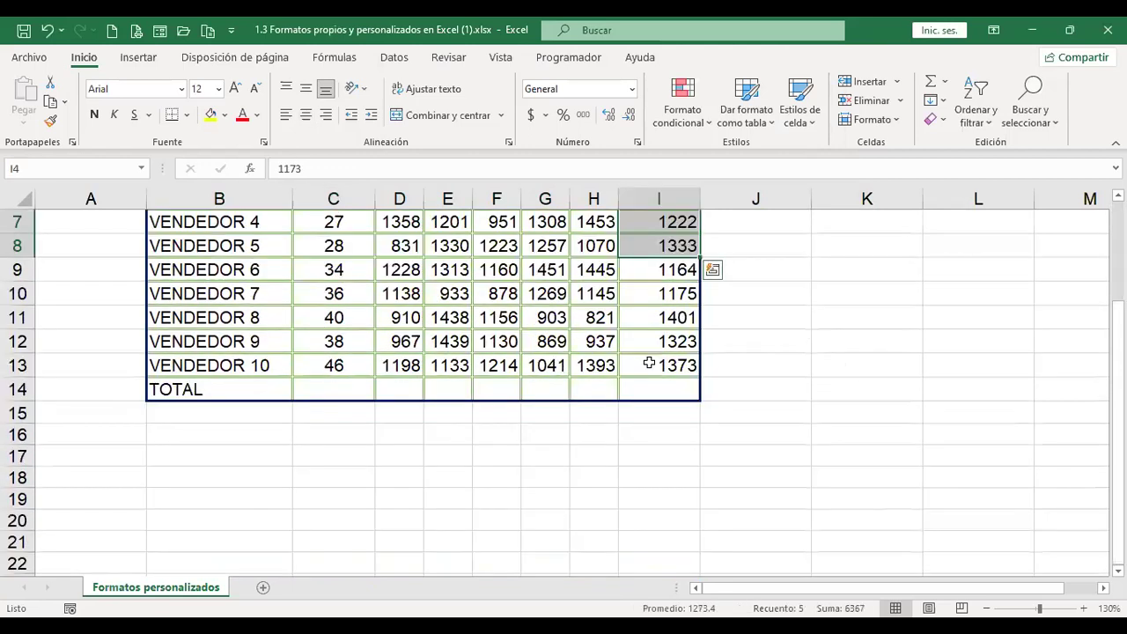
left_click_drag(649, 363, 649, 362)
scroll(649, 362, "up", 2)
scroll(643, 361, "up", 1)
key("ctrl+1")
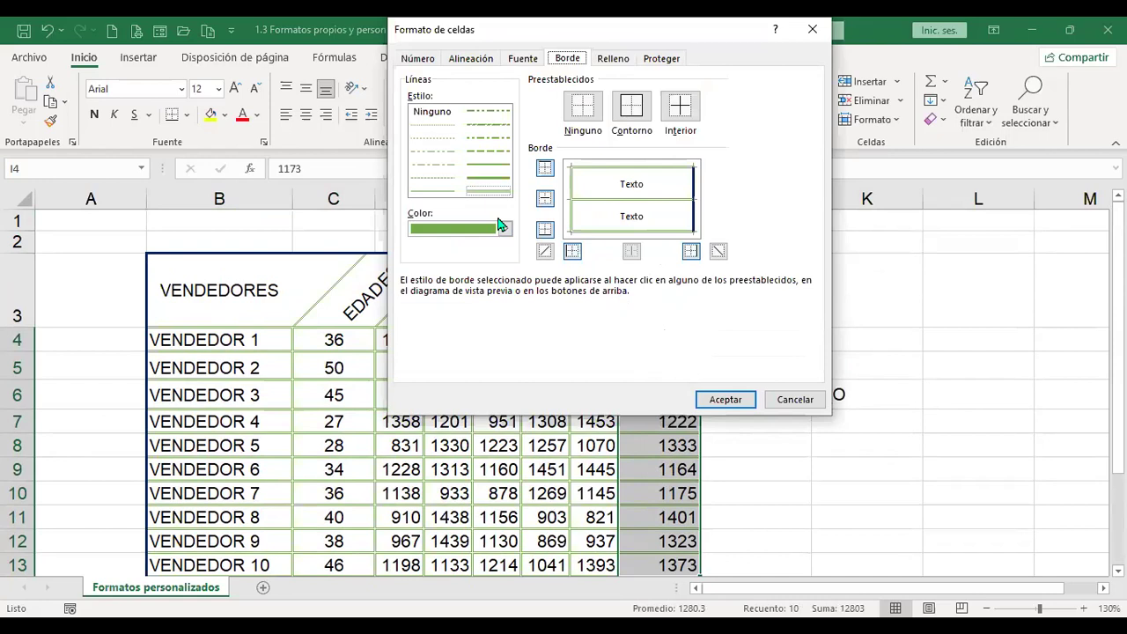
left_click(496, 181)
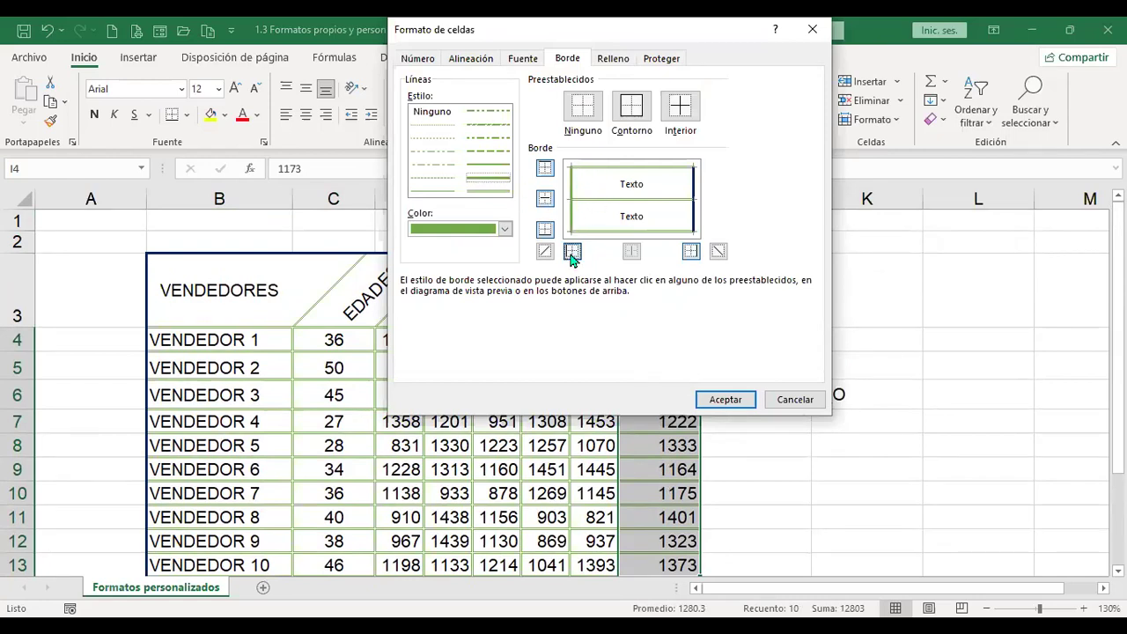
left_click(506, 229)
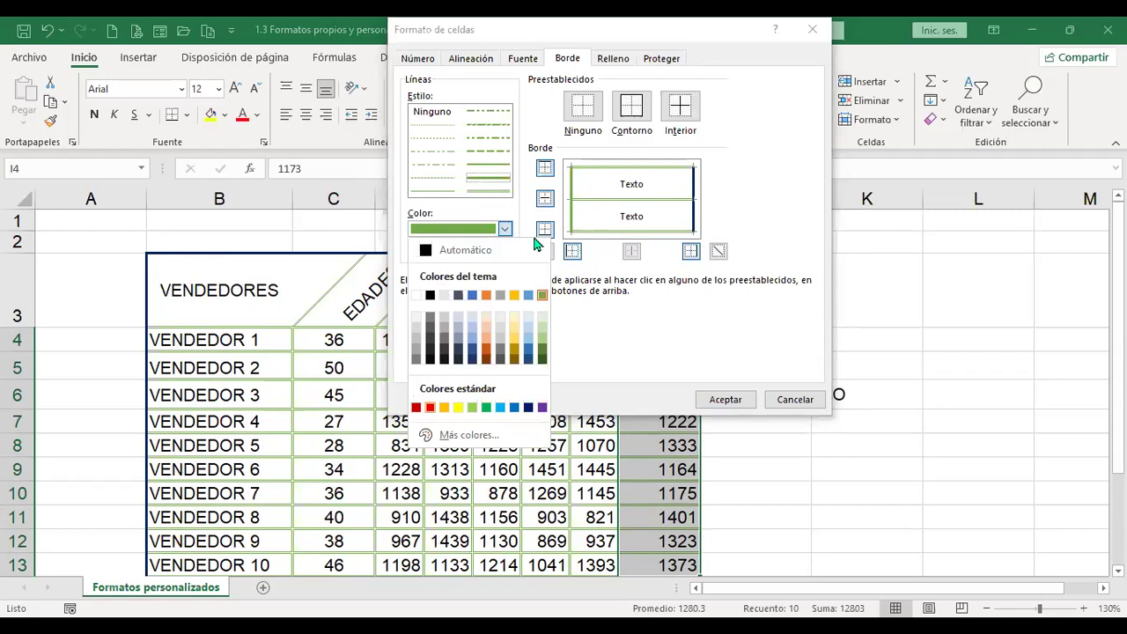
key("Return")
left_click(572, 251)
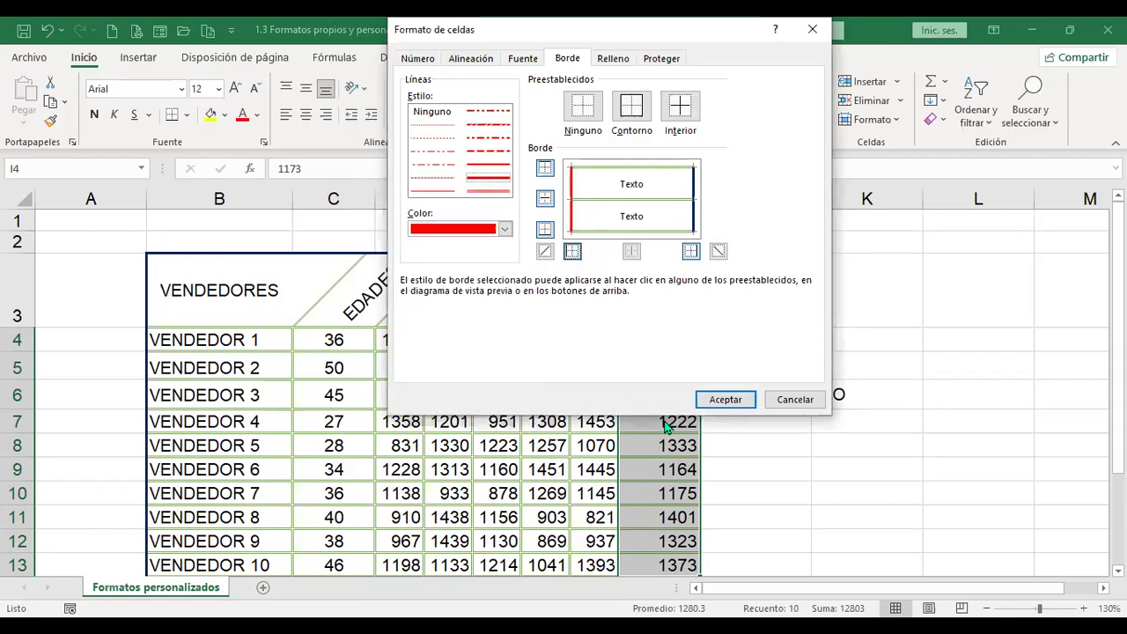
left_click(722, 398)
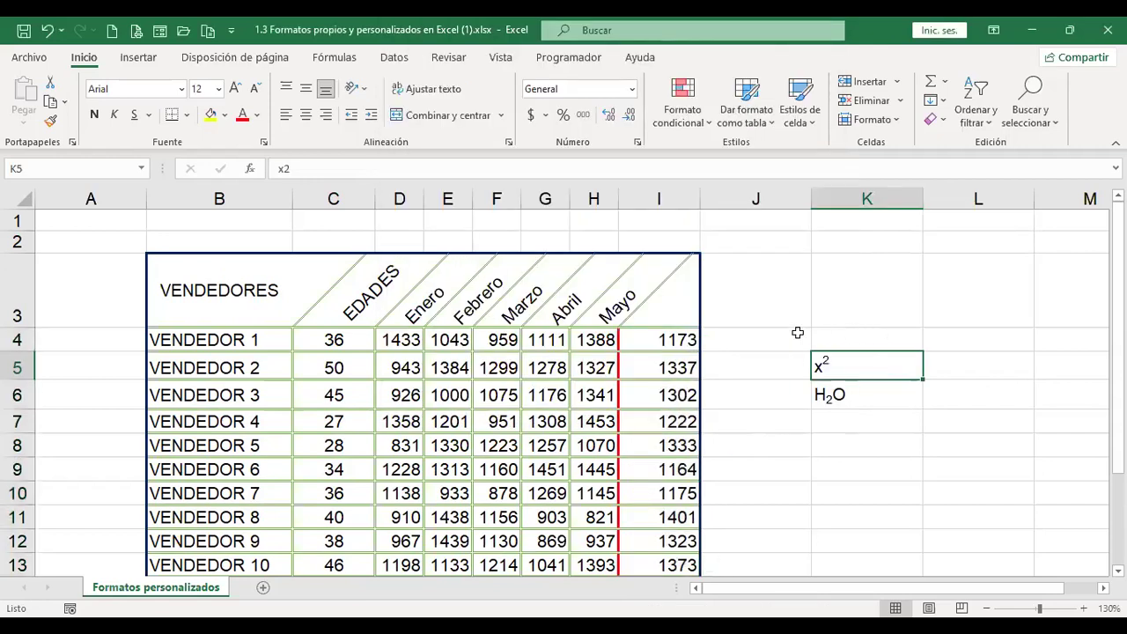
scroll(797, 333, "down", 1)
scroll(797, 333, "down", 1)
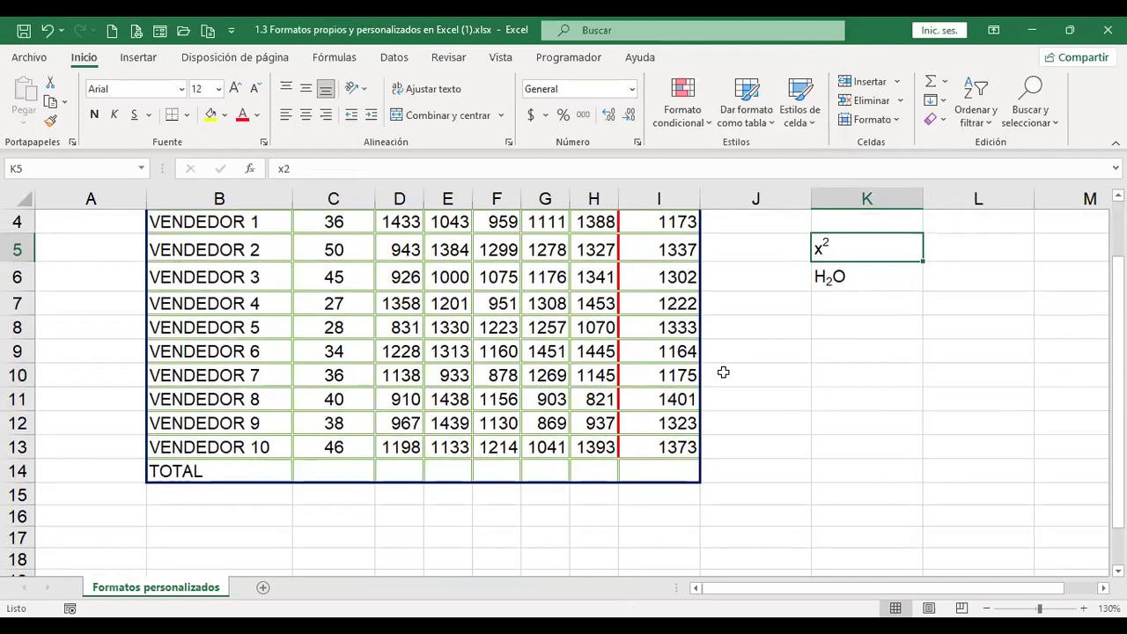
scroll(723, 373, "up", 2)
scroll(520, 372, "down", 2)
scroll(521, 372, "up", 2)
scroll(575, 377, "down", 1)
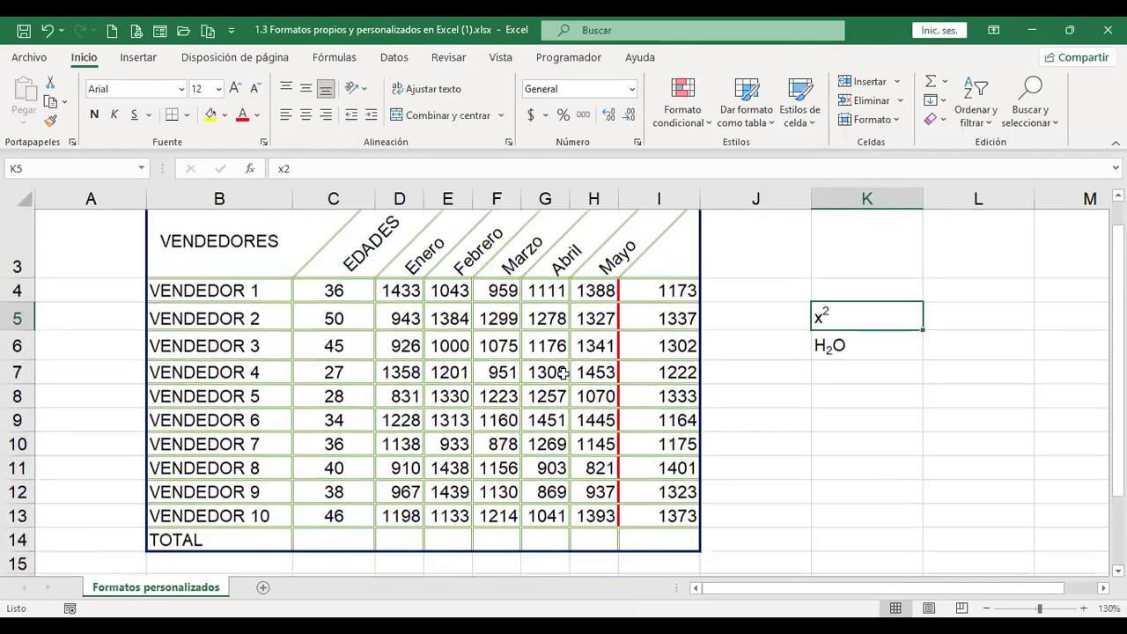
scroll(564, 377, "up", 1)
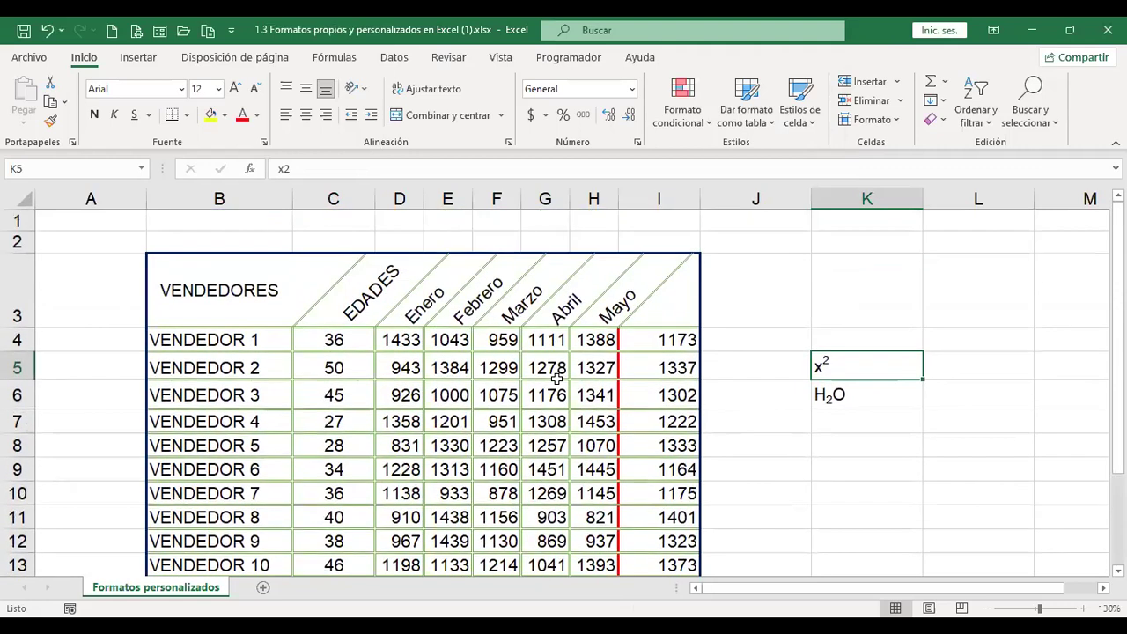
left_click(573, 370)
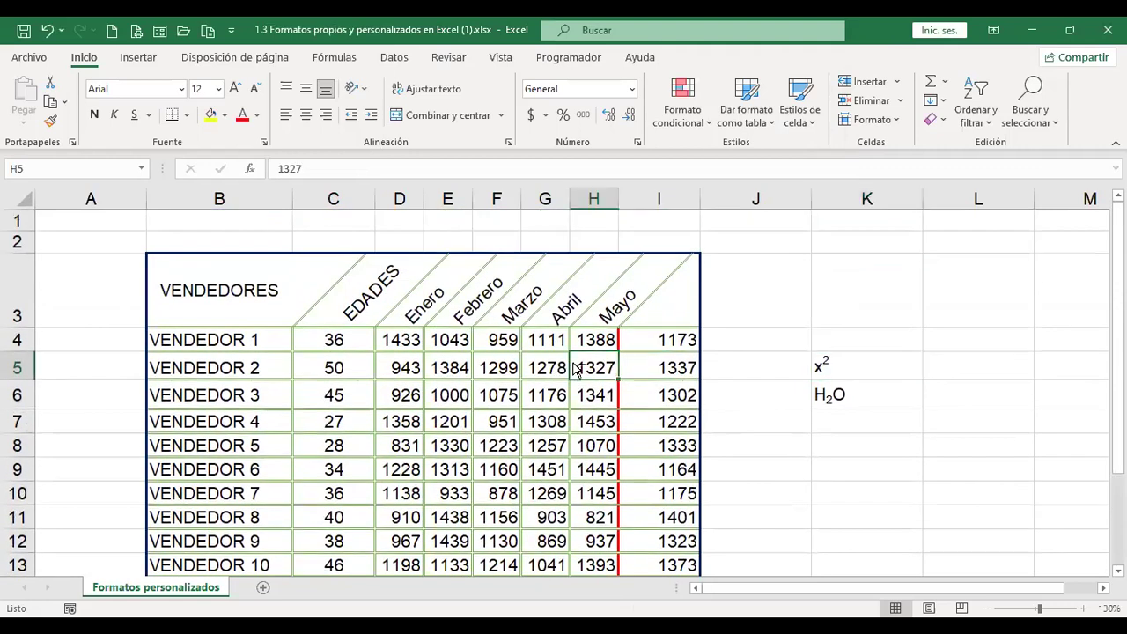
key("ctrl+1")
left_click(617, 58)
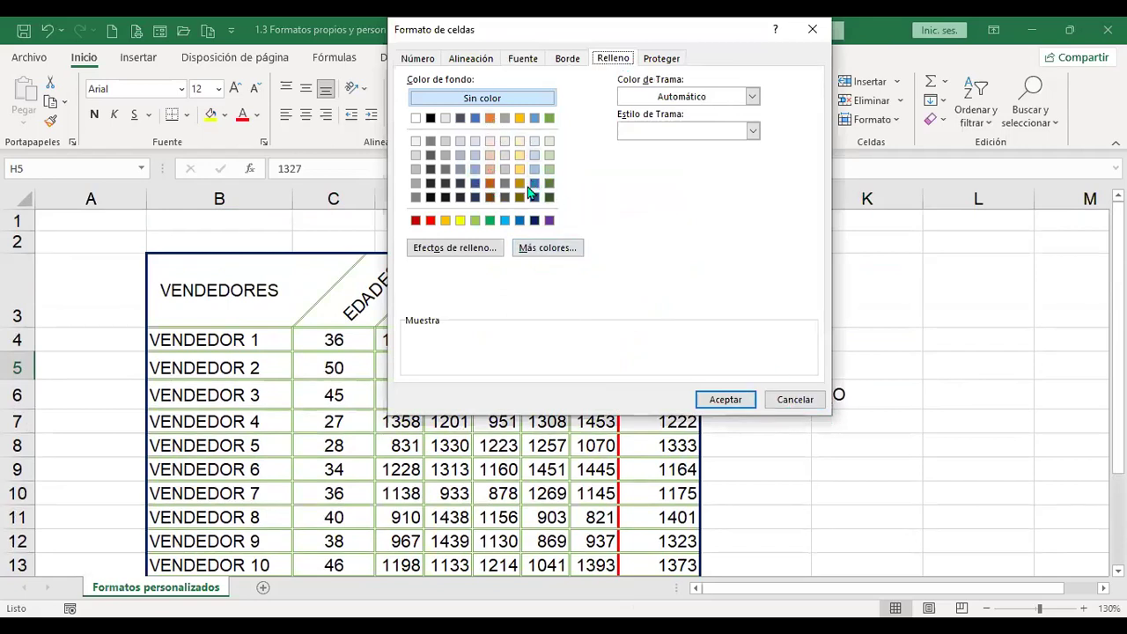
left_click(796, 400)
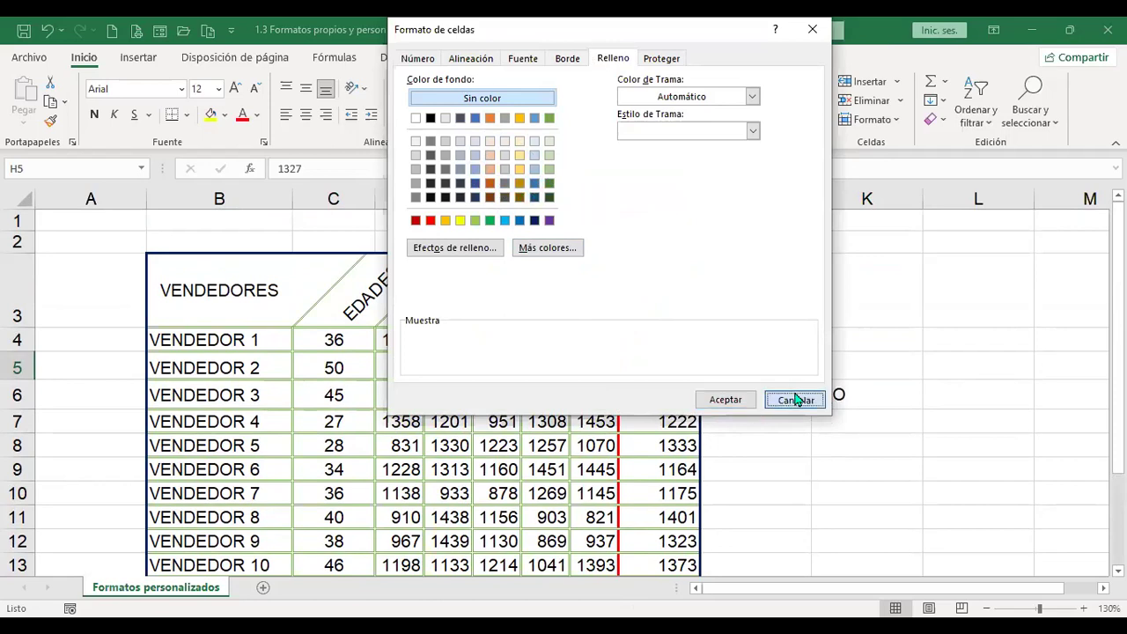
- Fill the table's header row B3:I3 with the lightest blue background colour using the cell format options
left_click_drag(247, 289, 656, 308)
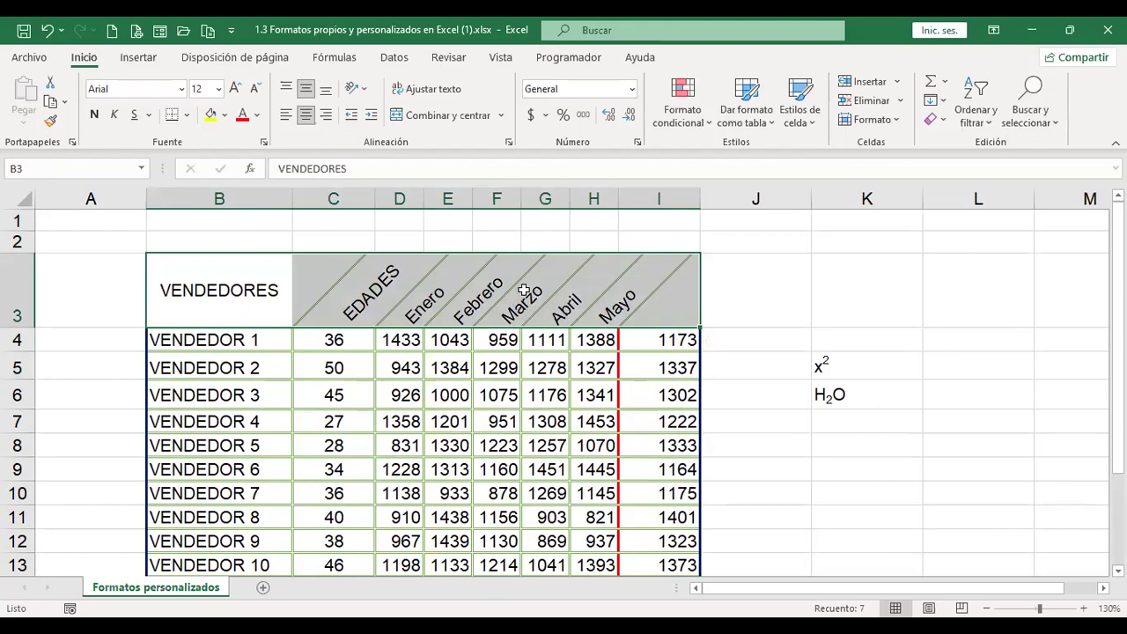
key("ctrl+1")
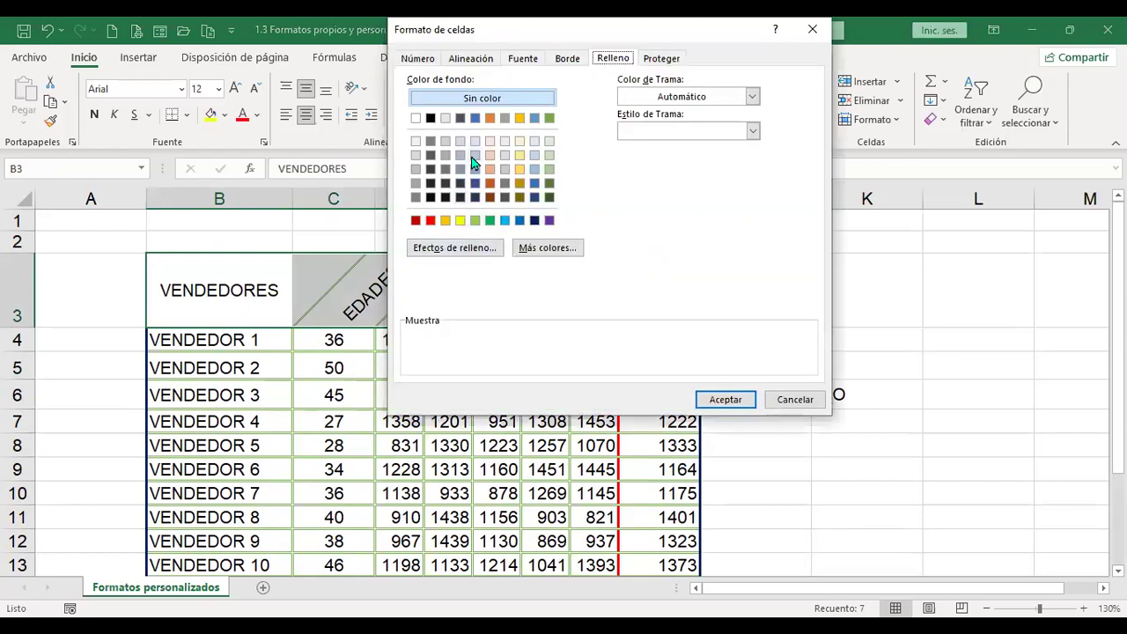
left_click(535, 142)
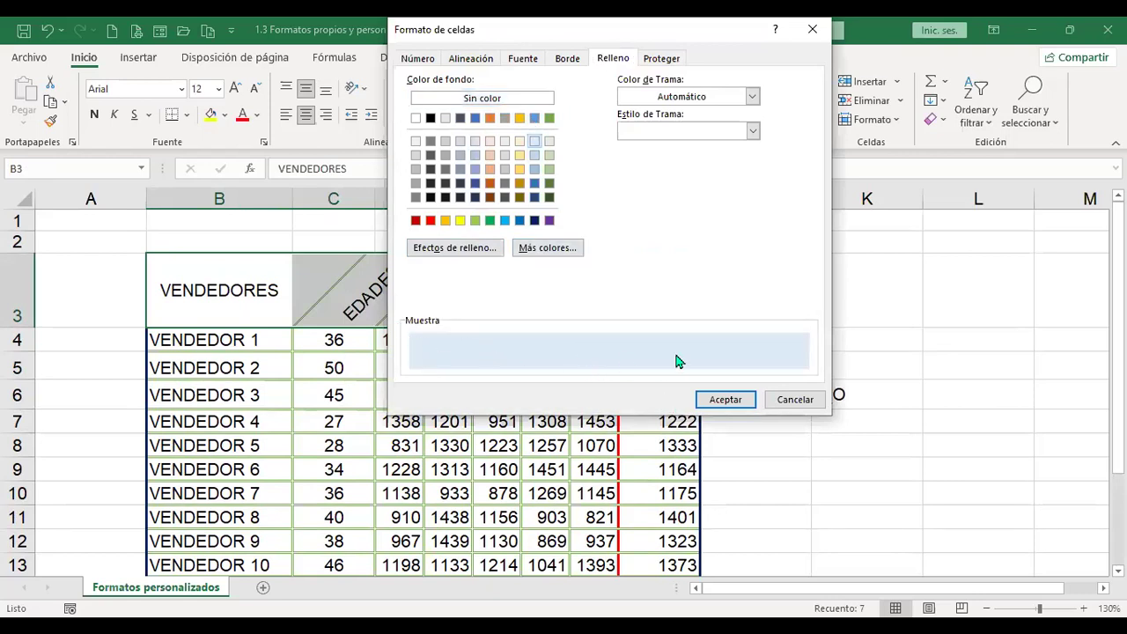
left_click(726, 399)
left_click(797, 388)
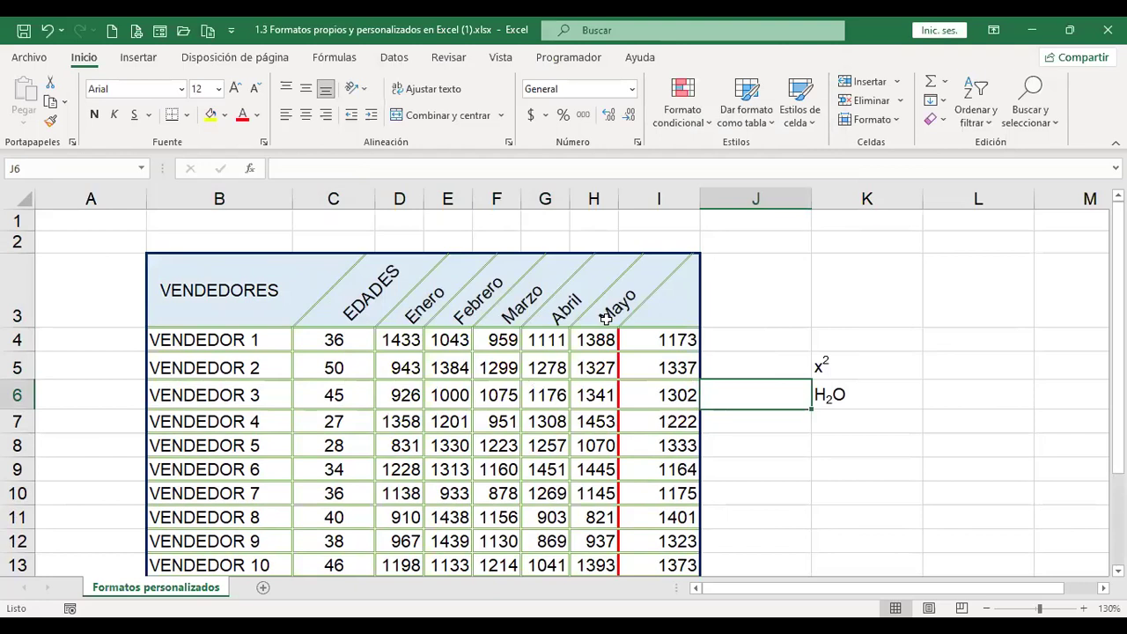
- Examine the cell protection options (Bloqueada and Oculta) in the cell format settings, leaving them as they are
key("ctrl+1")
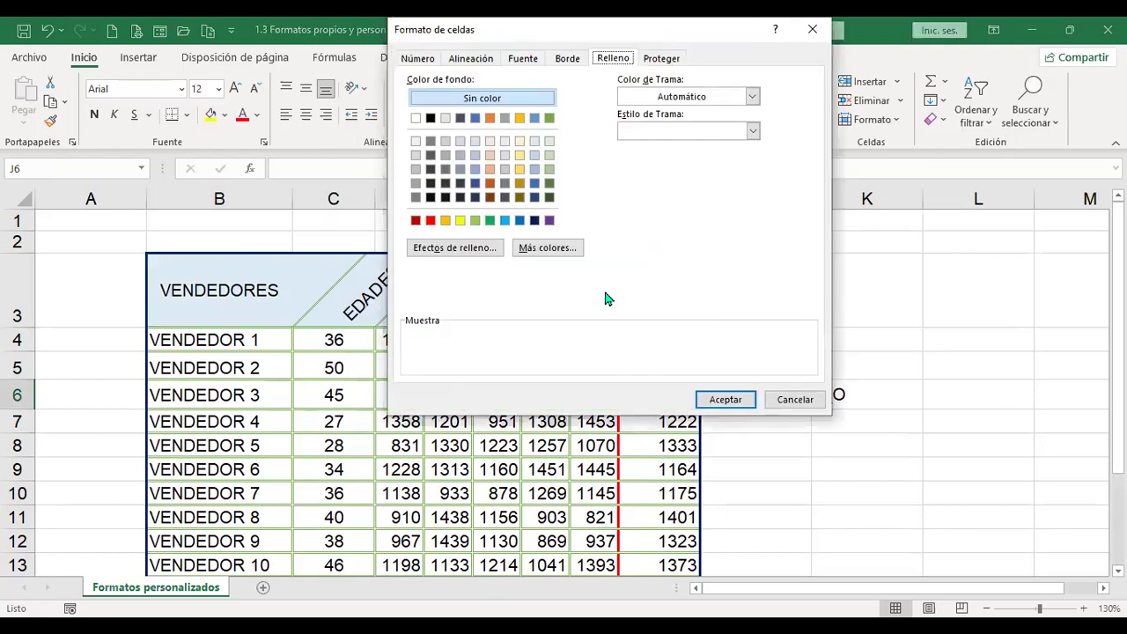
left_click(672, 59)
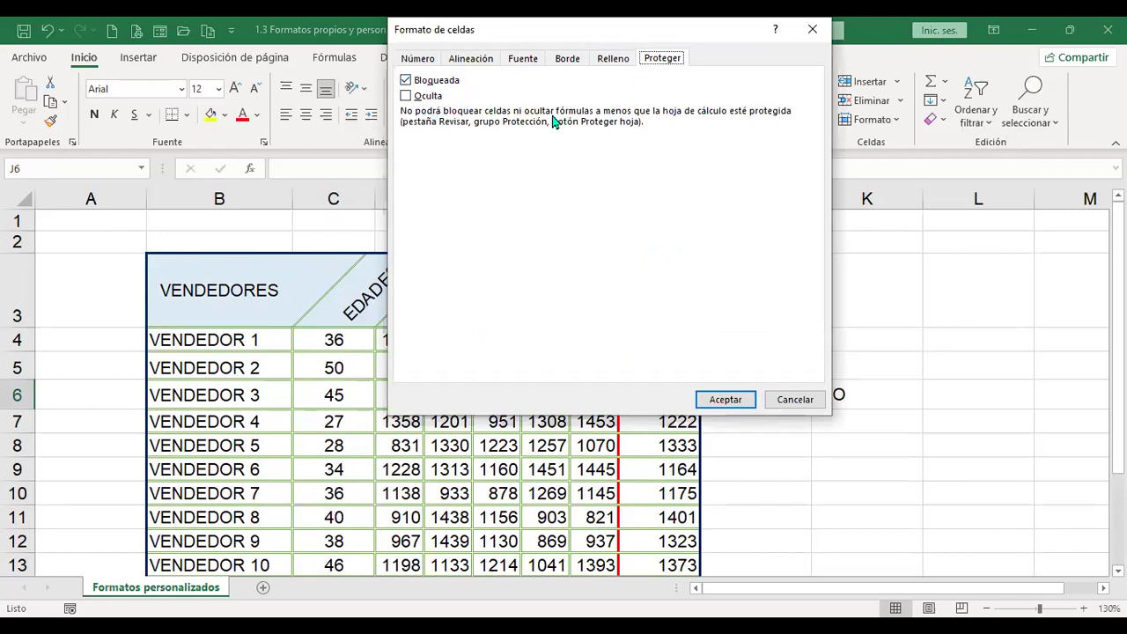
left_click(796, 400)
scroll(739, 395, "down", 2)
scroll(740, 395, "up", 2)
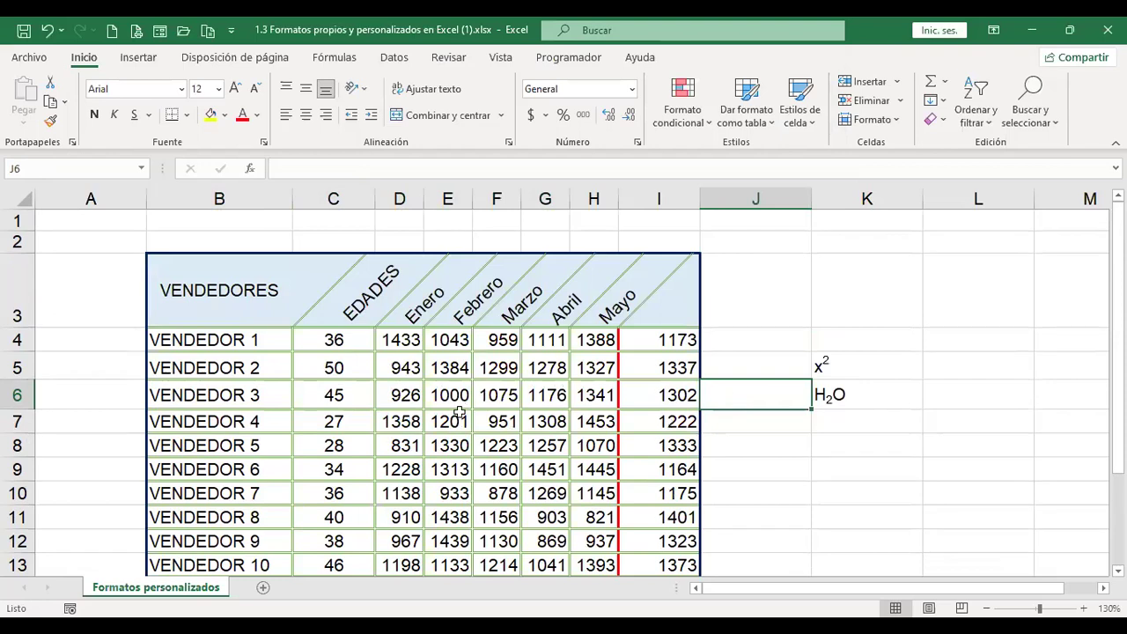
scroll(497, 397, "down", 1)
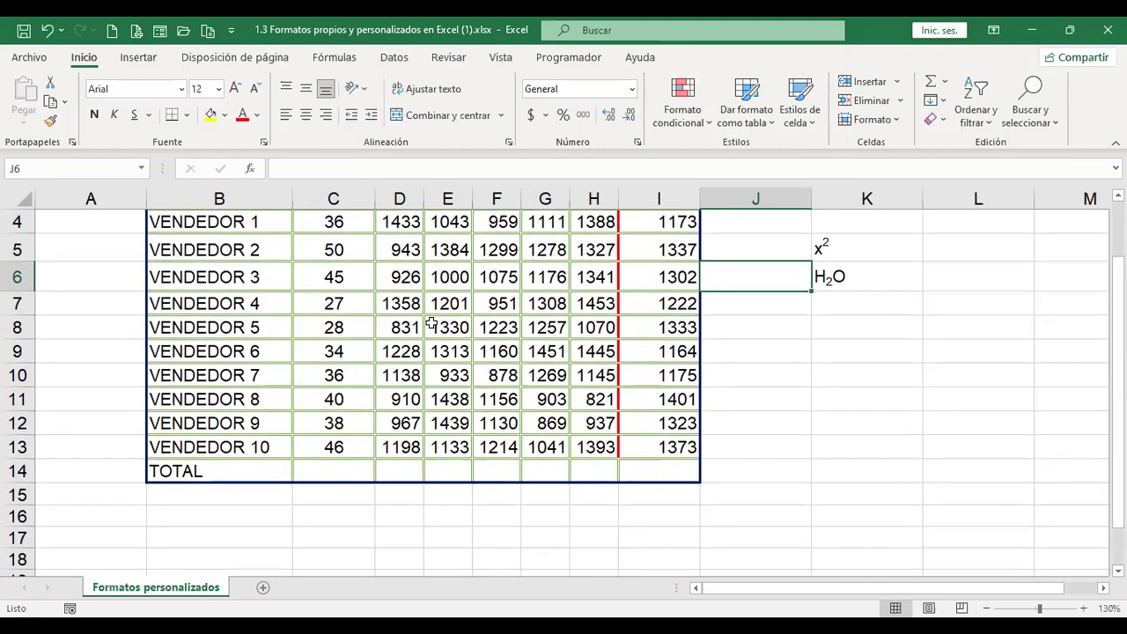
- Examine the number format categories (Número) in the cell format settings without choosing one
key("ctrl+1")
left_click(417, 58)
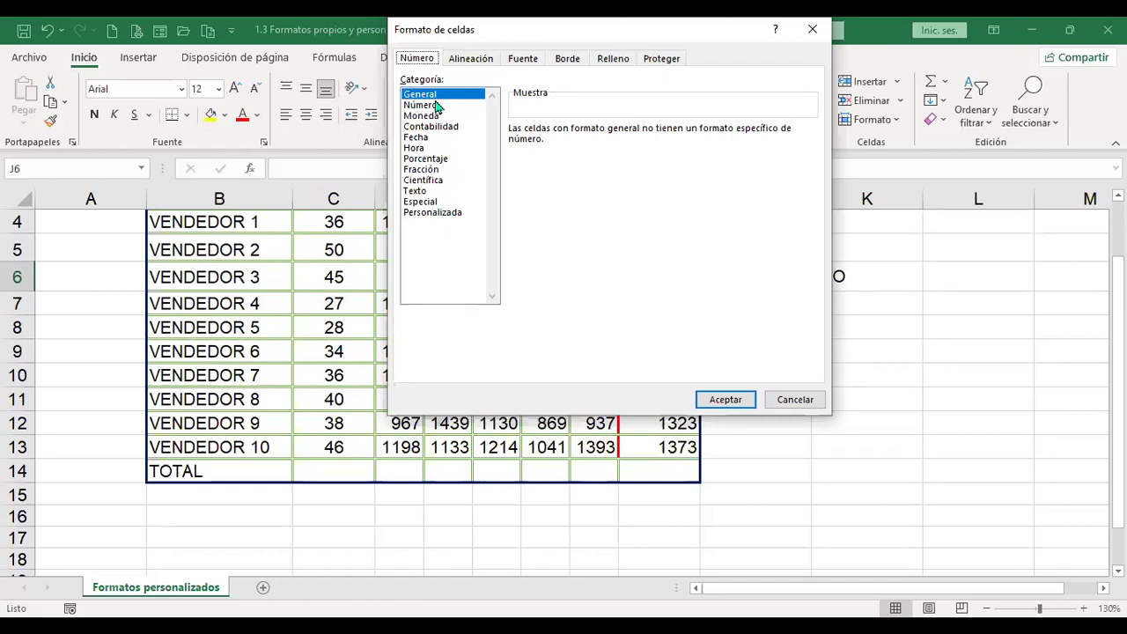
left_click(804, 401)
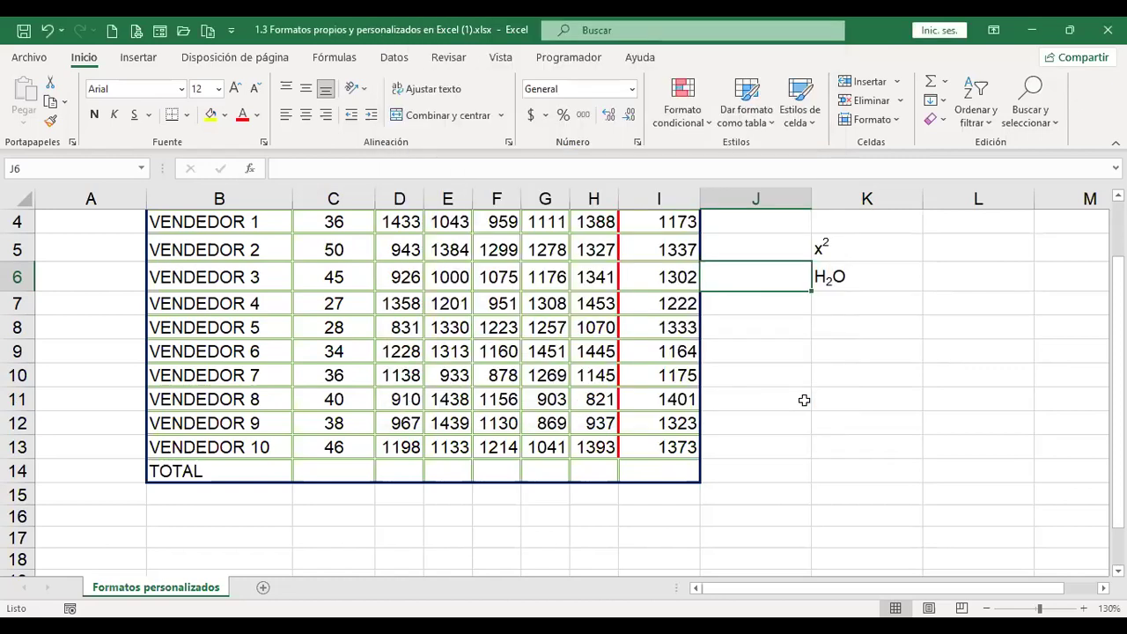
key("ctrl+Home")
scroll(654, 395, "down", 2)
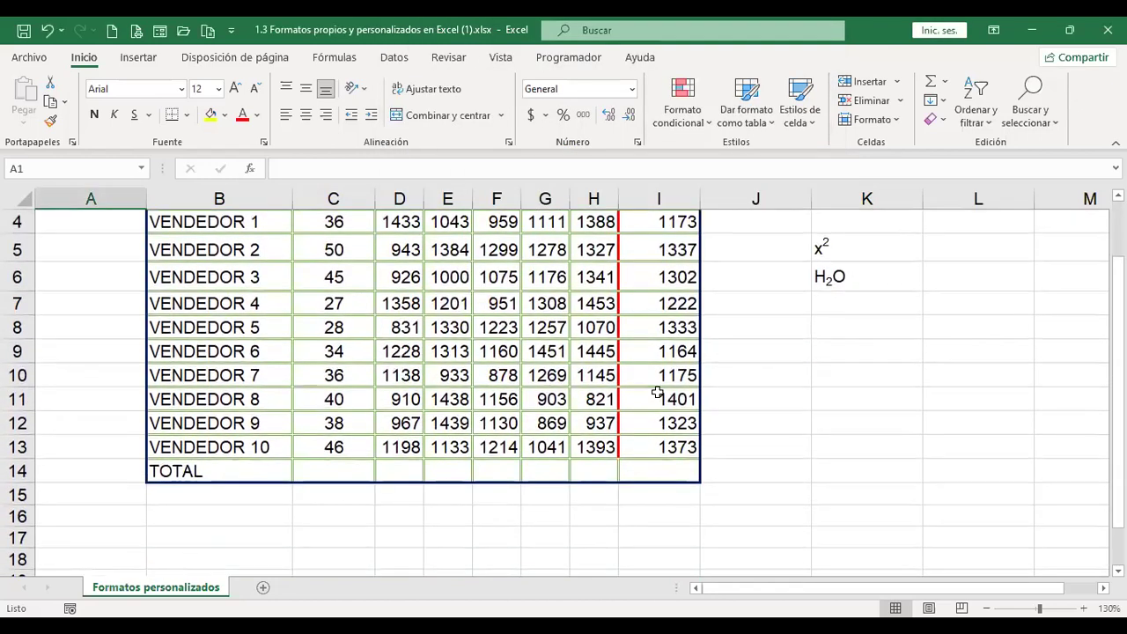
left_click(224, 430)
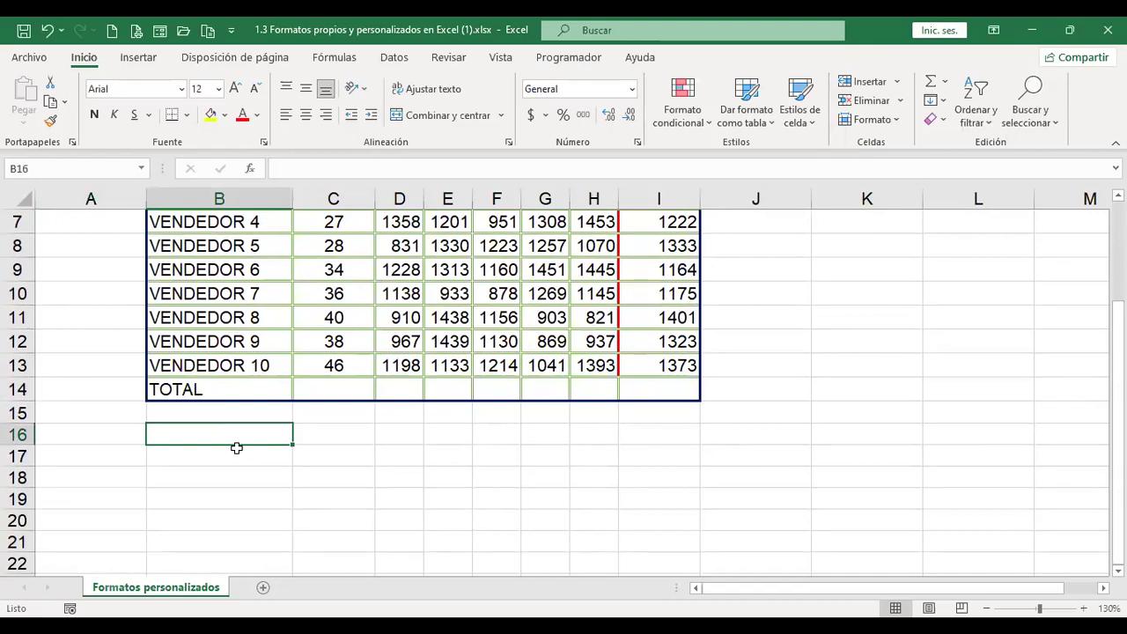
scroll(236, 447, "up", 1)
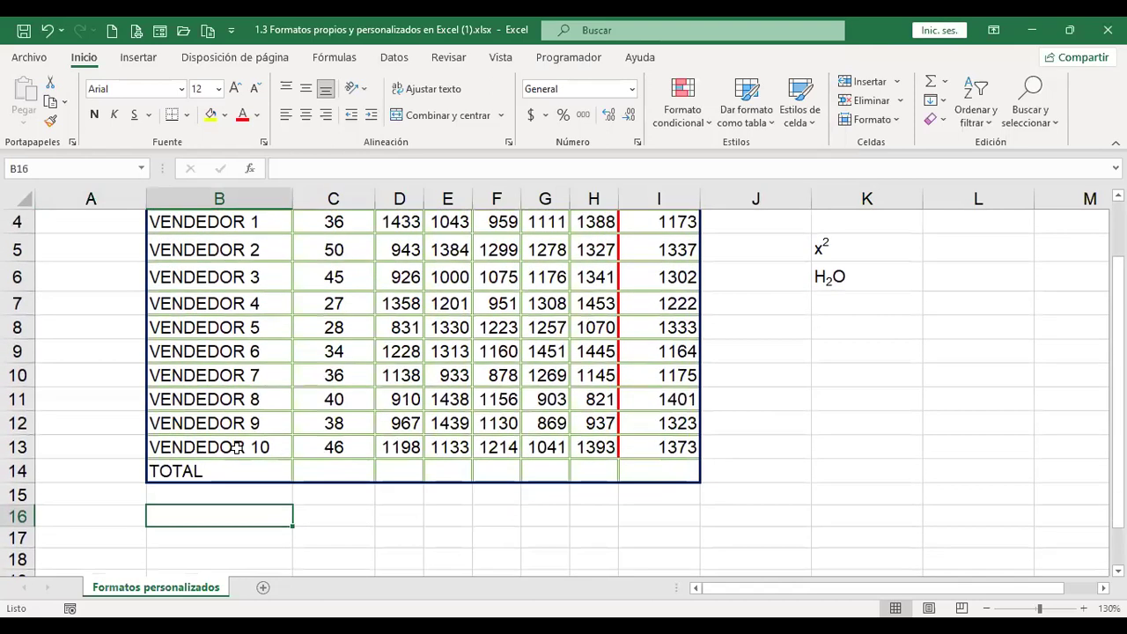
key("ctrl+1")
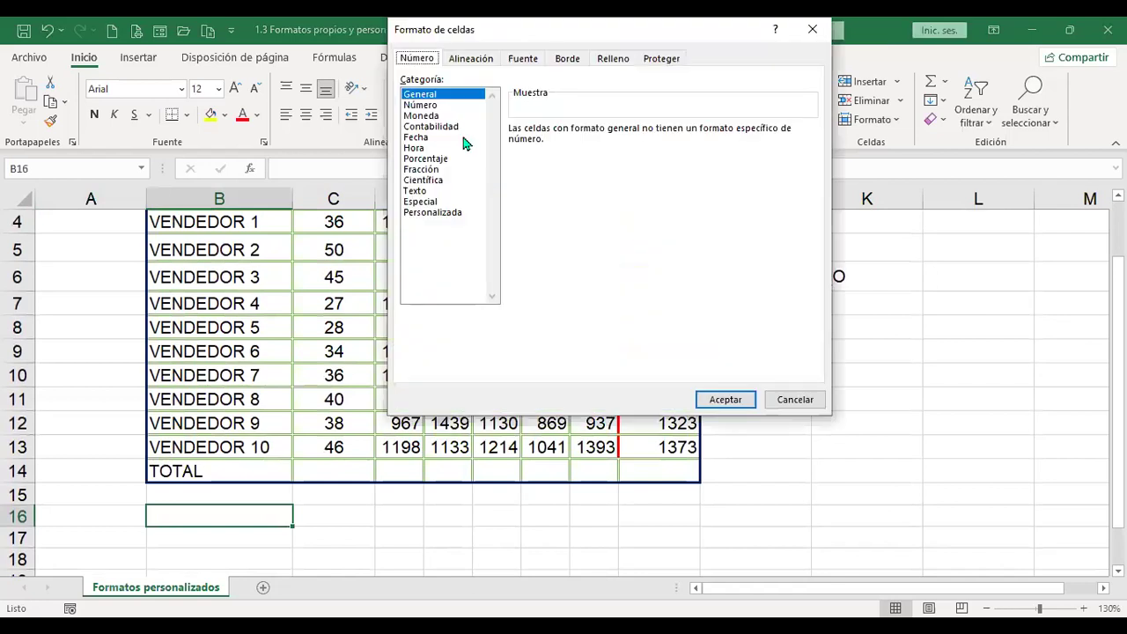
left_click(421, 105)
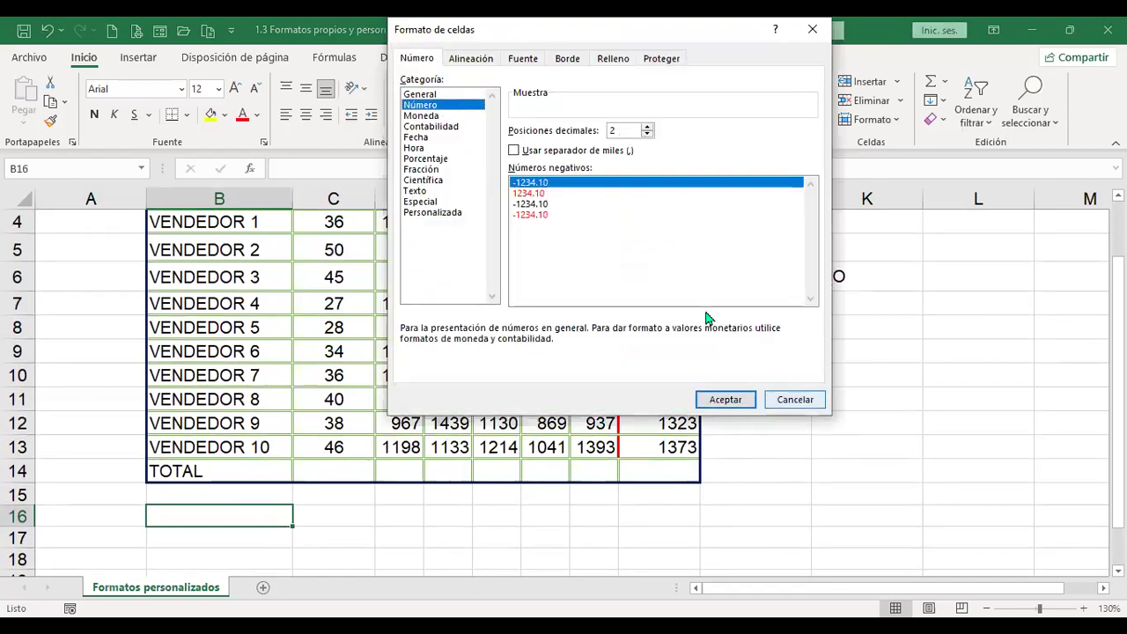
left_click(796, 399)
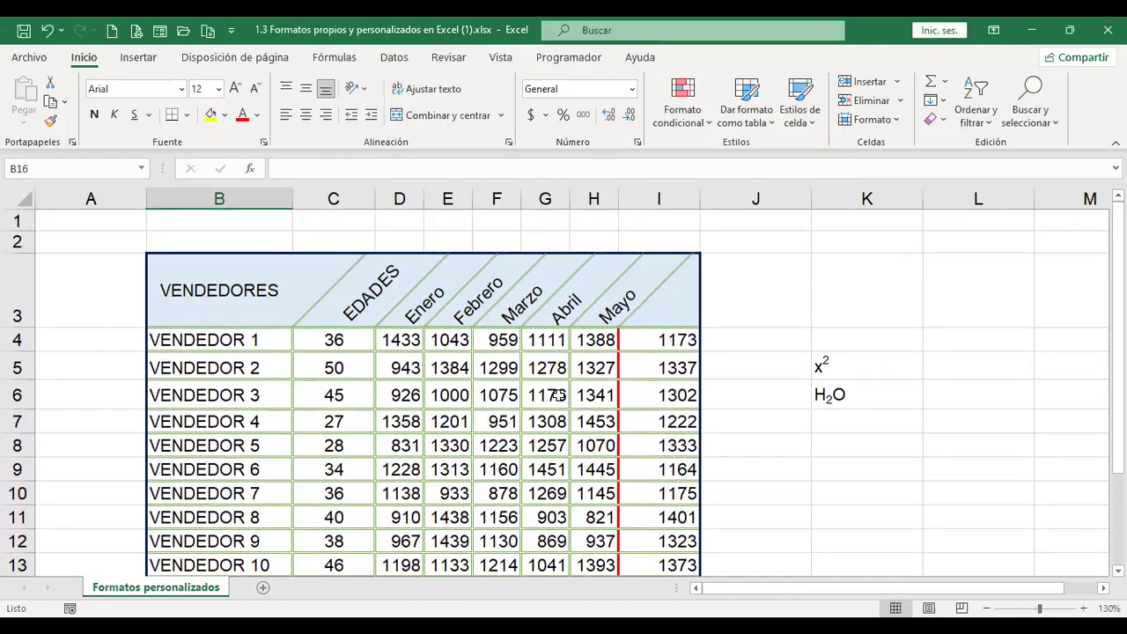
- Format the Enero values D4:D13 as Número with two decimal places and the thousands separator
scroll(493, 344, "down", 1)
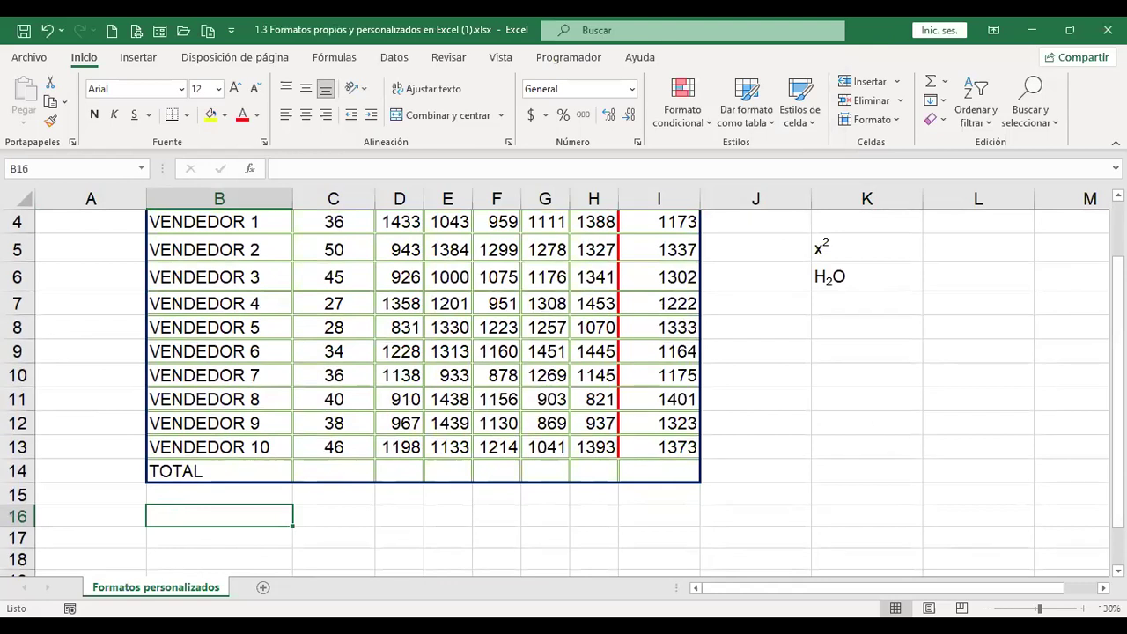
scroll(951, 302, "up", 1)
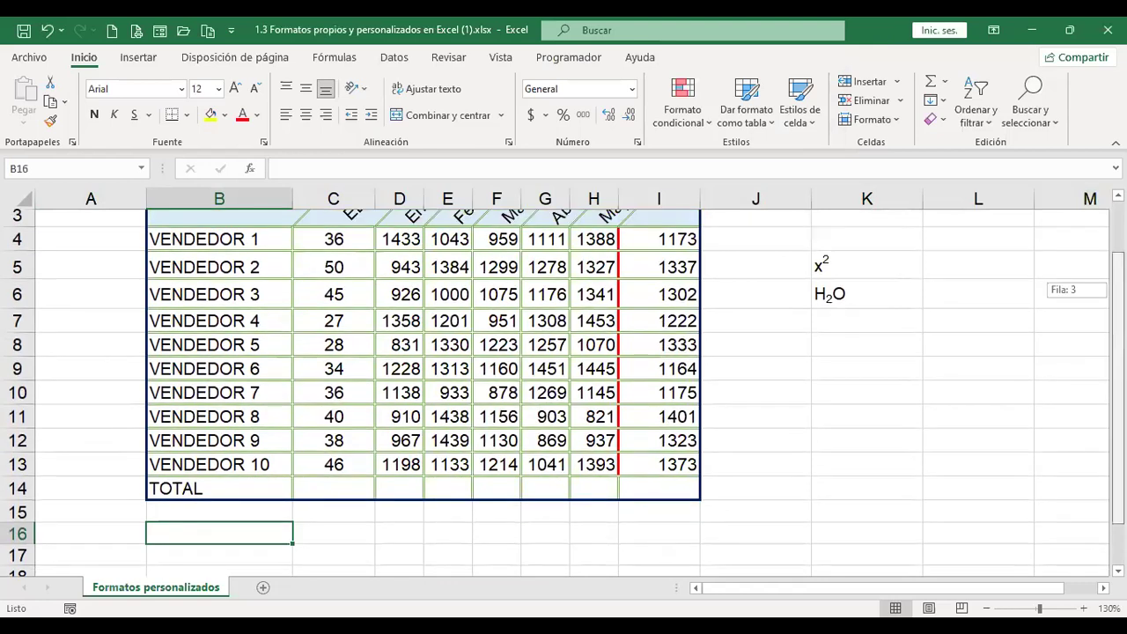
scroll(699, 327, "down", 1)
scroll(699, 327, "up", 1)
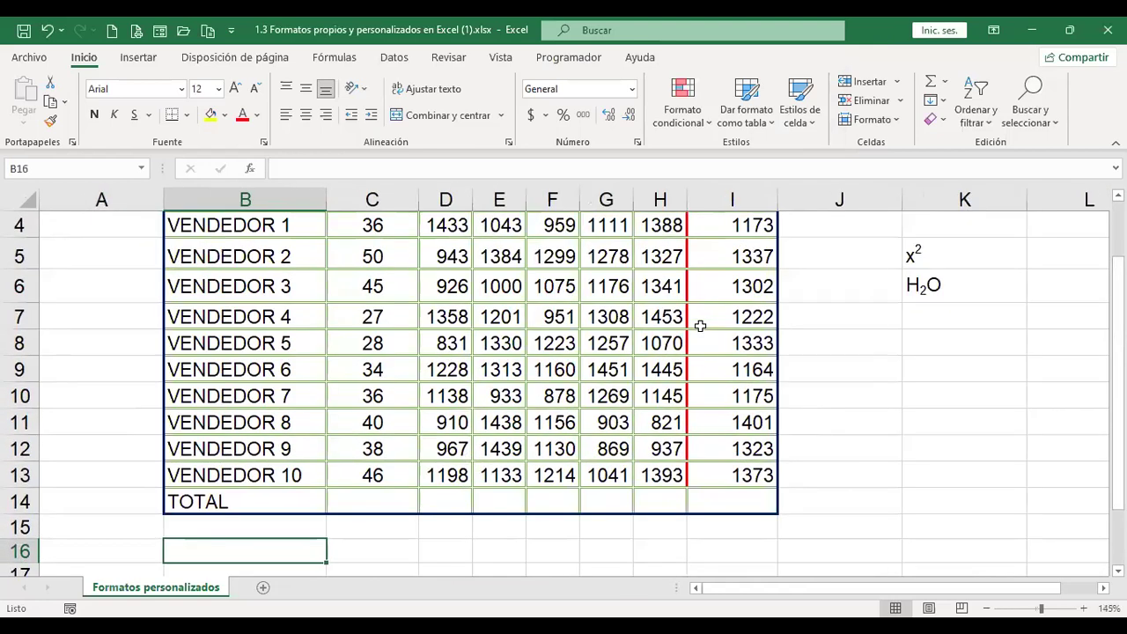
scroll(700, 326, "down", 2)
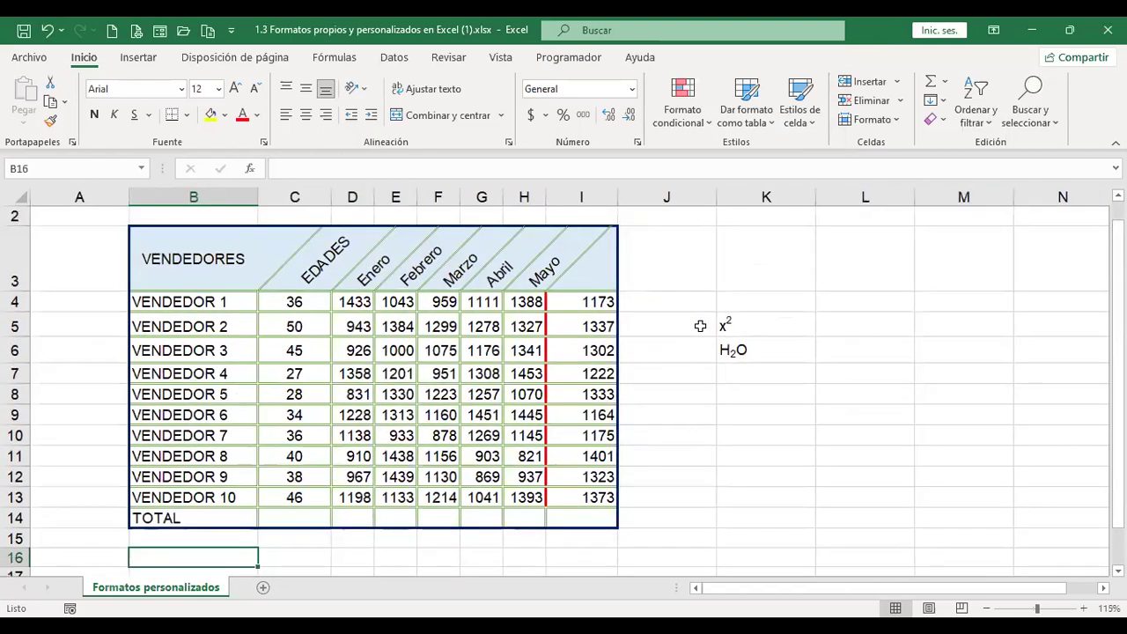
left_click_drag(1118, 247, 1117, 257)
left_click(355, 282)
left_click_drag(355, 302, 355, 478)
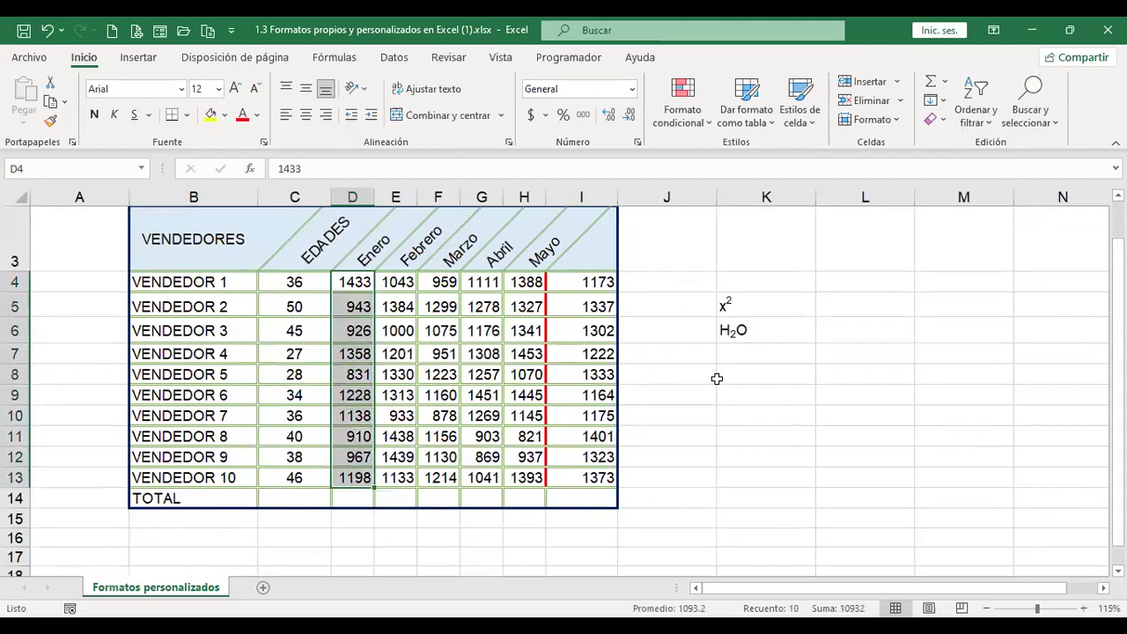
key("ctrl+1")
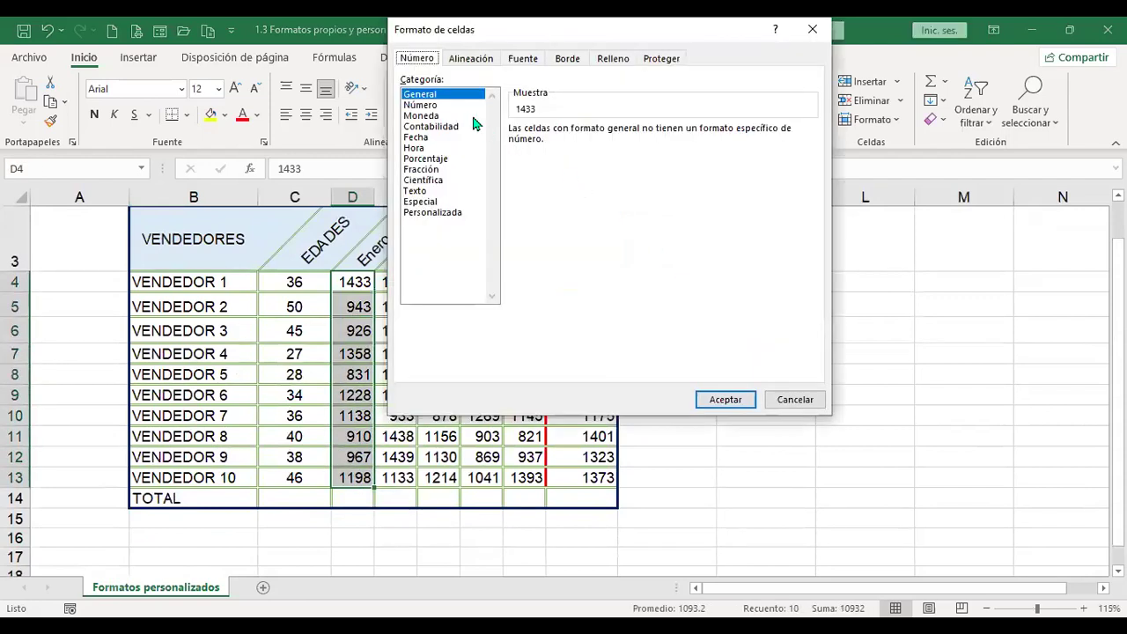
left_click(421, 106)
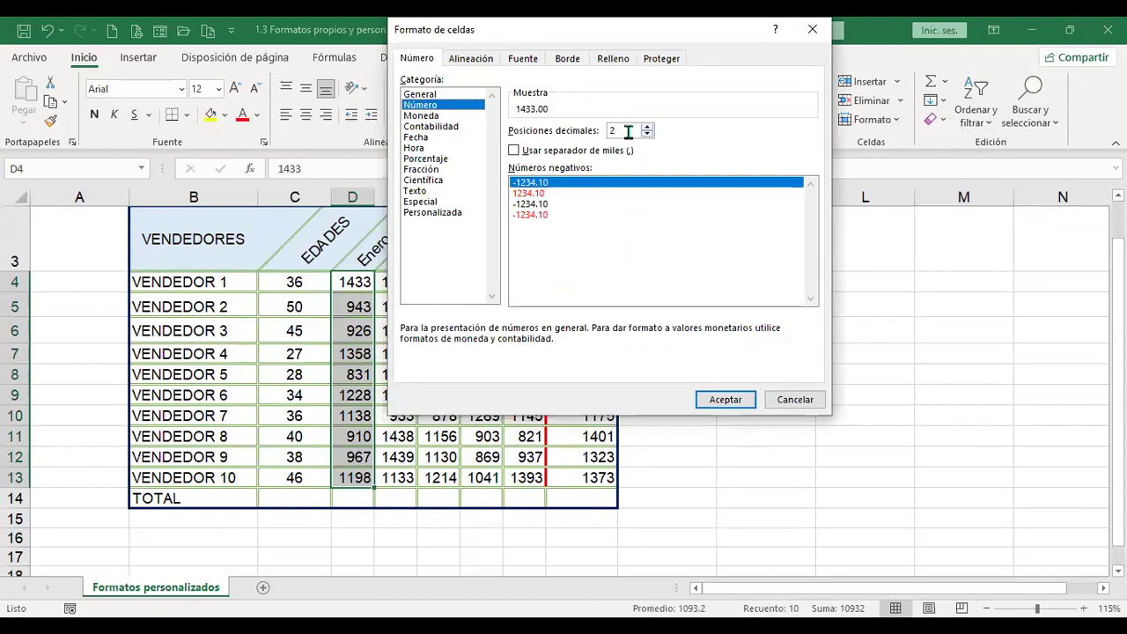
left_click(513, 151)
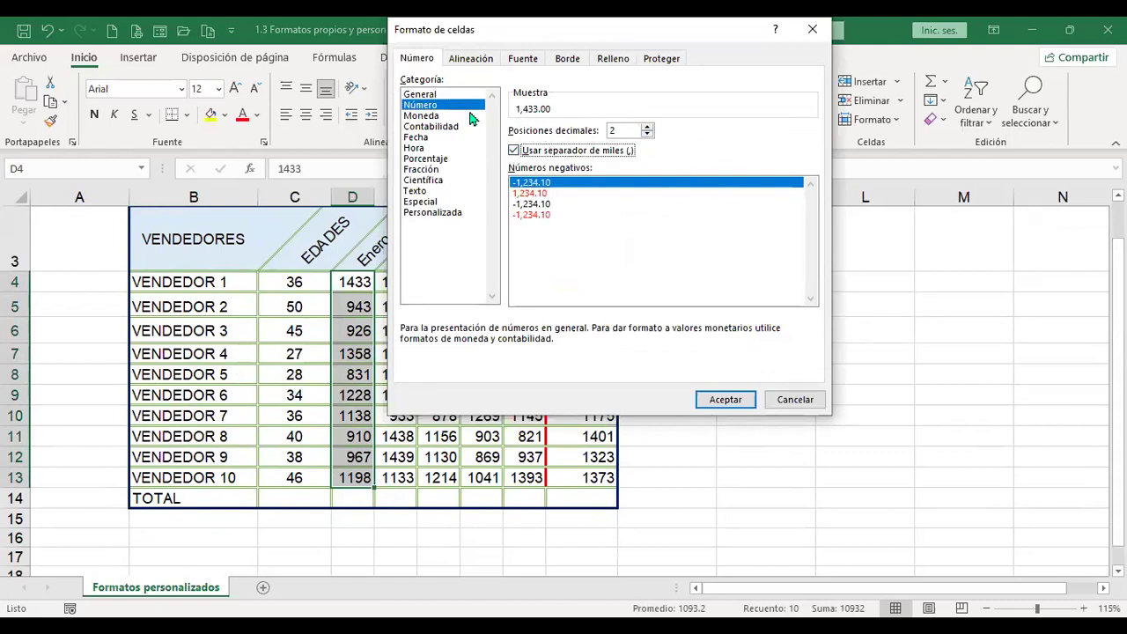
left_click(726, 400)
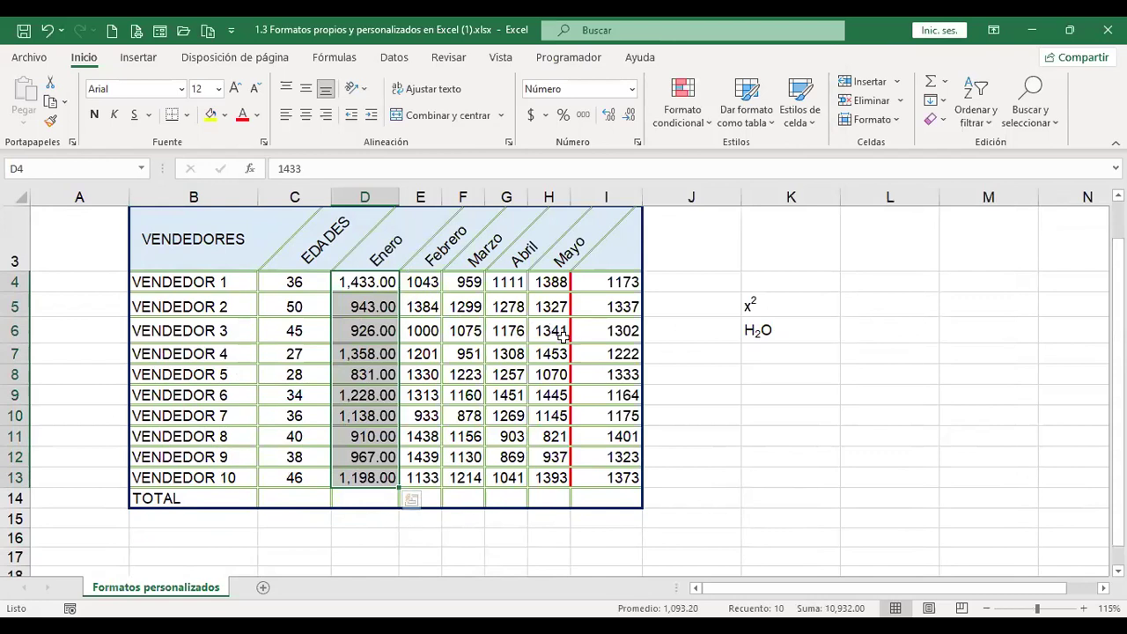
- Format the Enero values D4:D13 as Moneda with the $ symbol and two decimal places
key("ctrl+1")
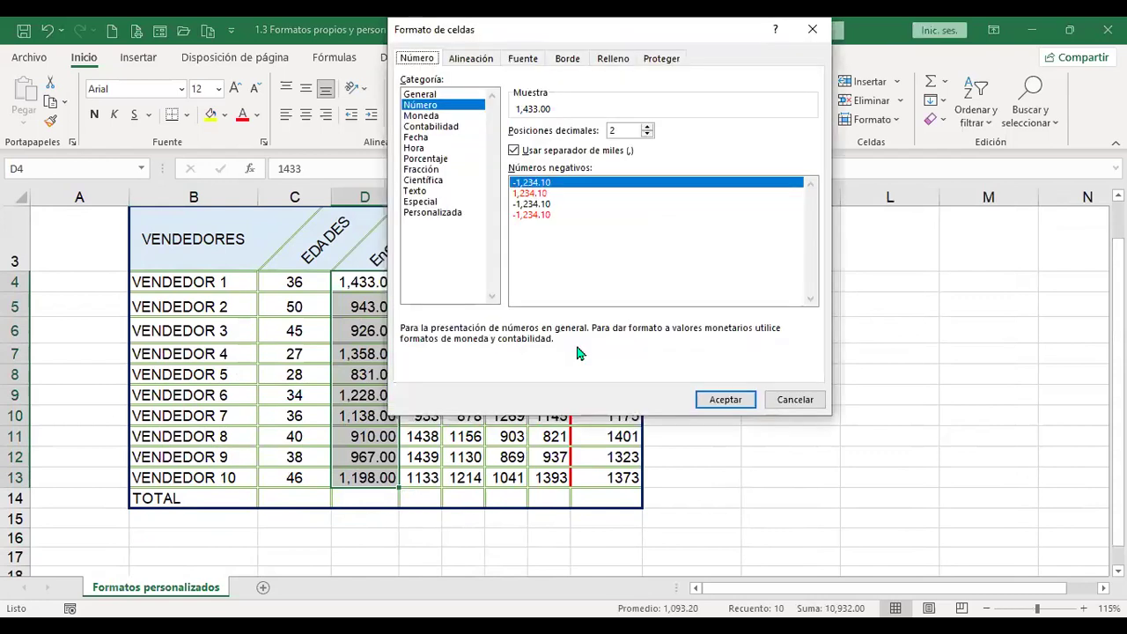
left_click(422, 115)
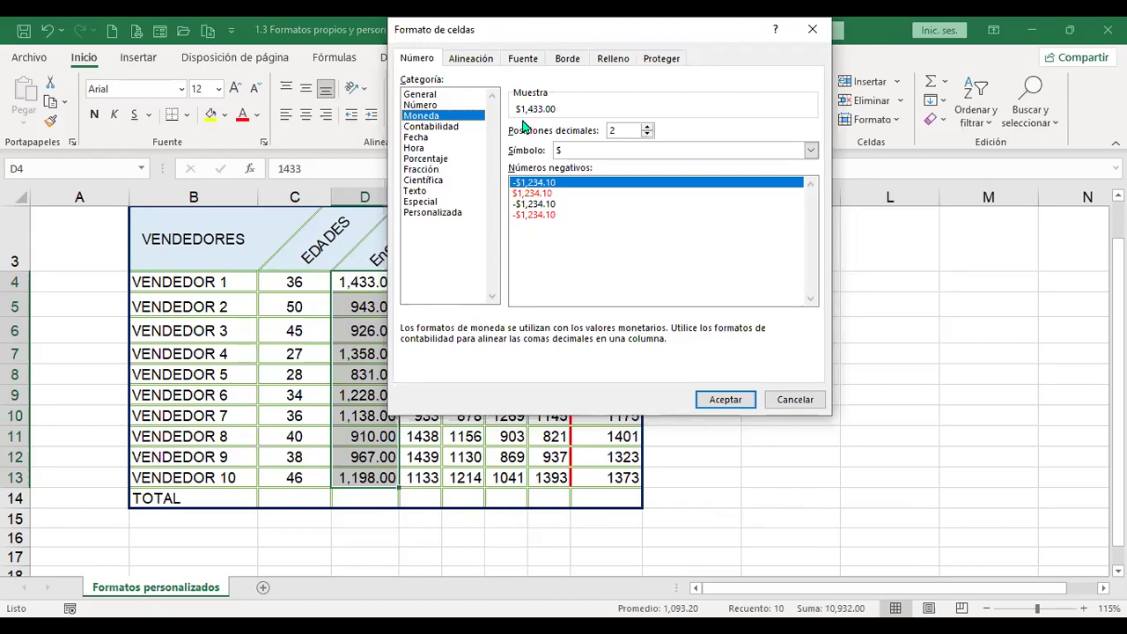
left_click(702, 155)
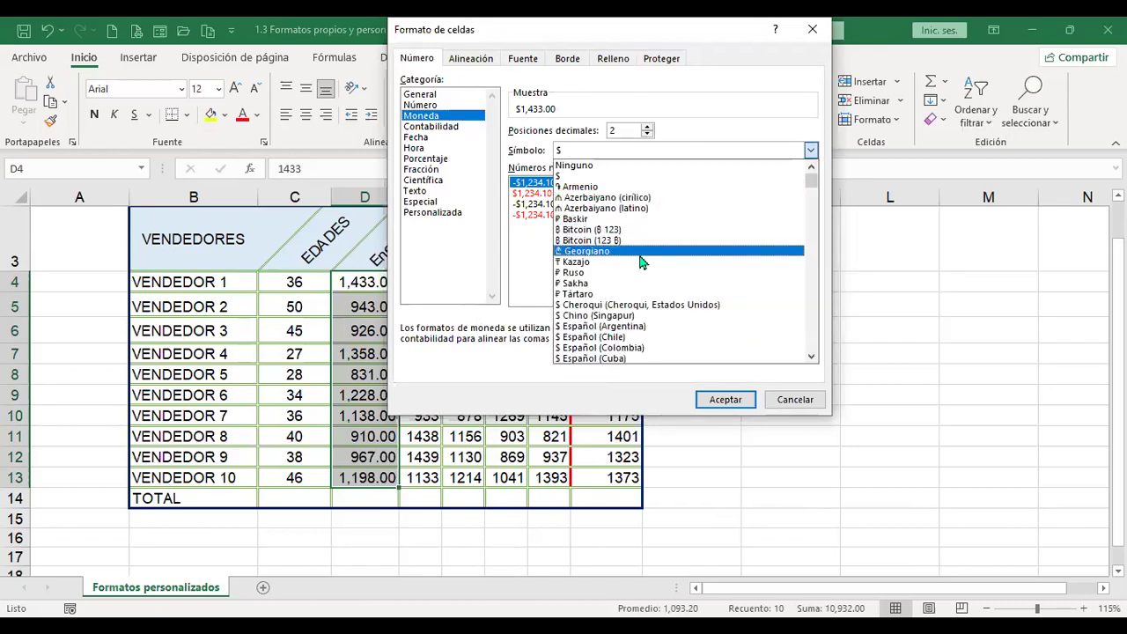
left_click(509, 369)
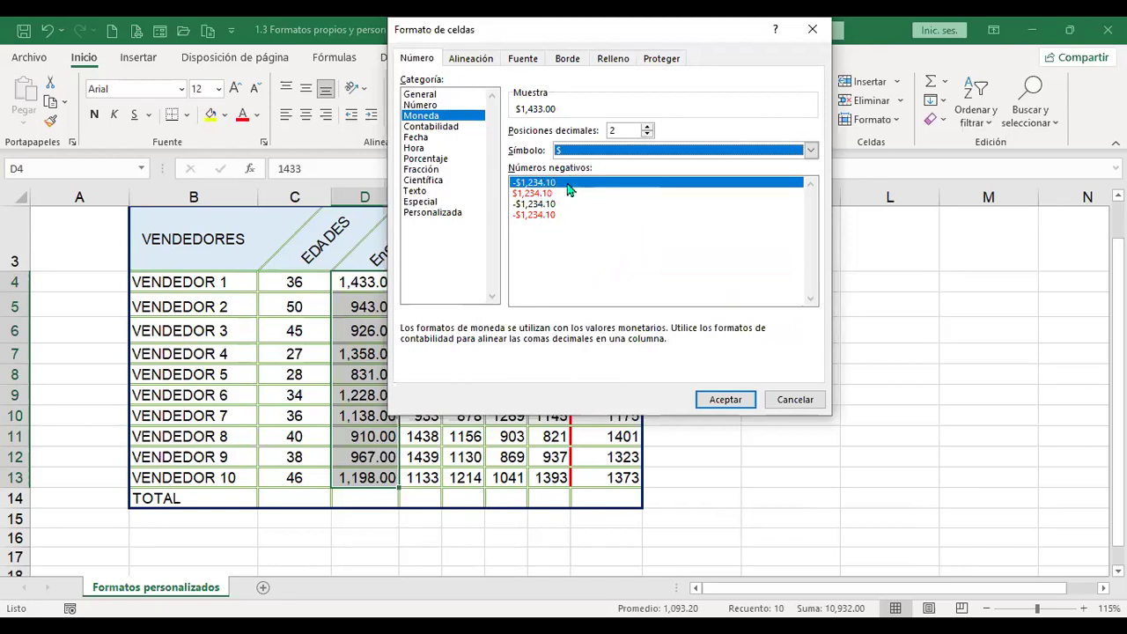
left_click(722, 399)
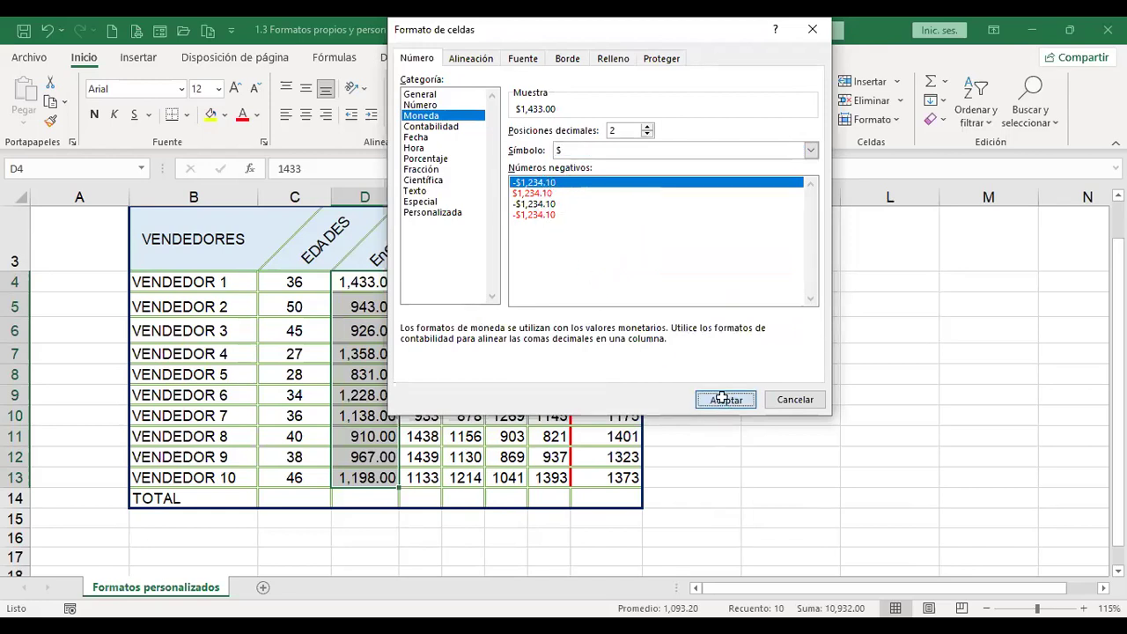
- Replace VENDEDOR 1's Enero value in D4 with -1433
left_click(365, 280)
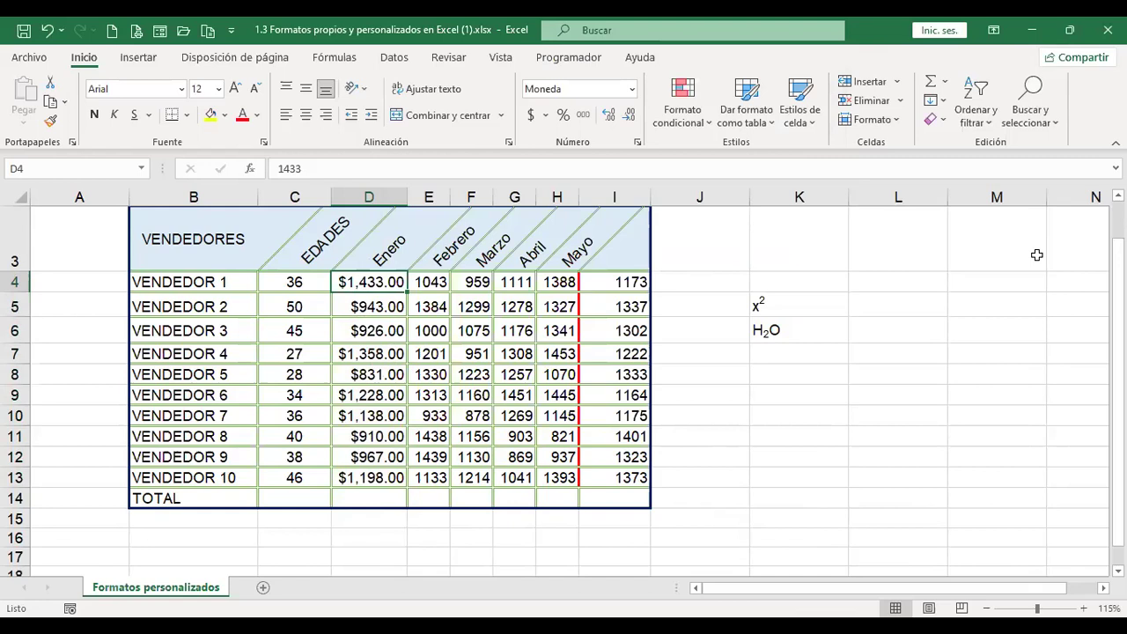
type("-1433")
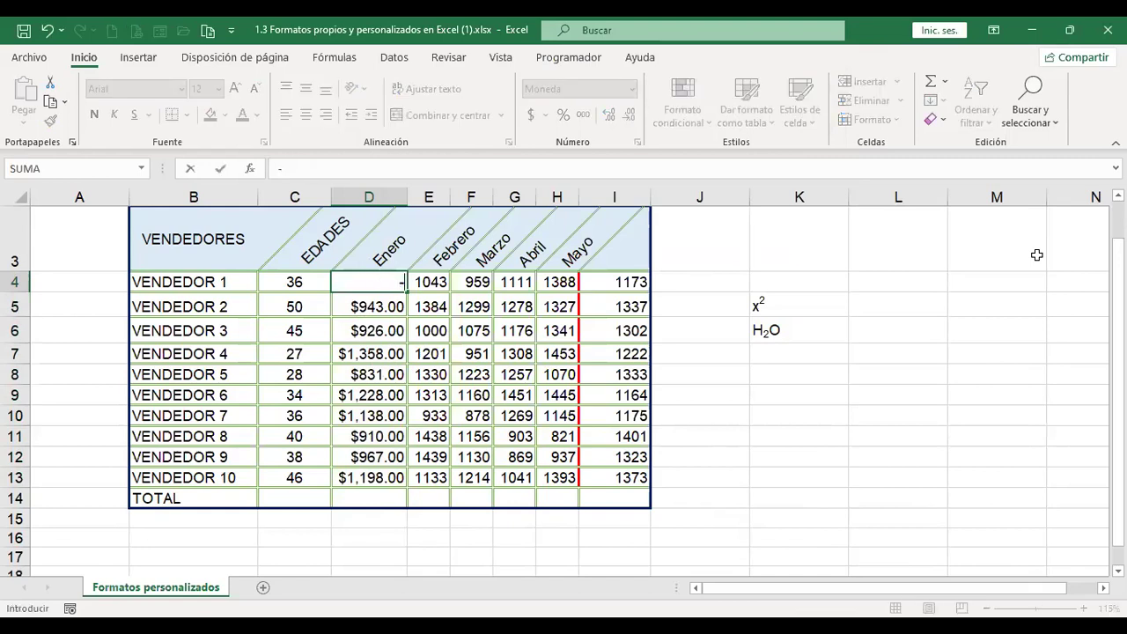
key("Return")
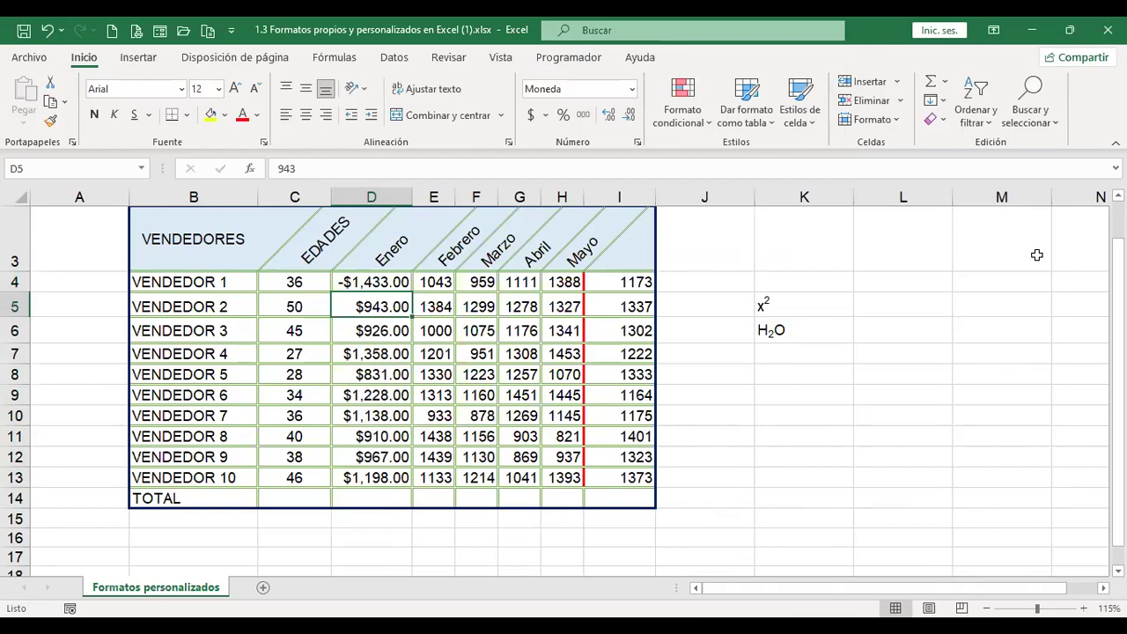
key("Up")
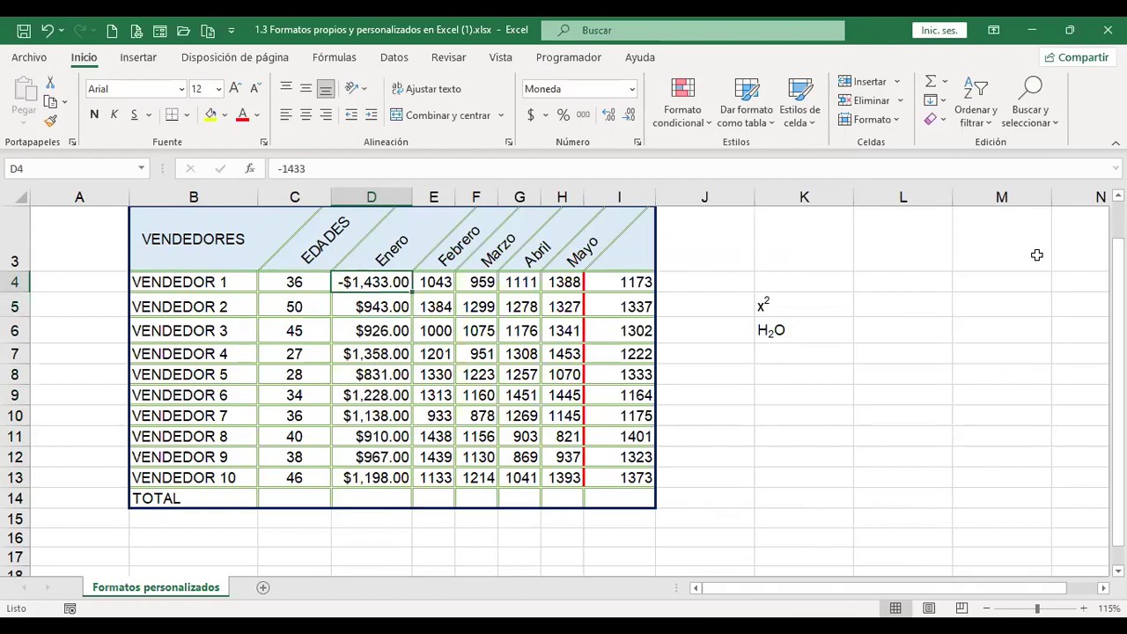
- Set the Moneda format of D4 to show negative numbers in red without a minus sign
key("ctrl+1")
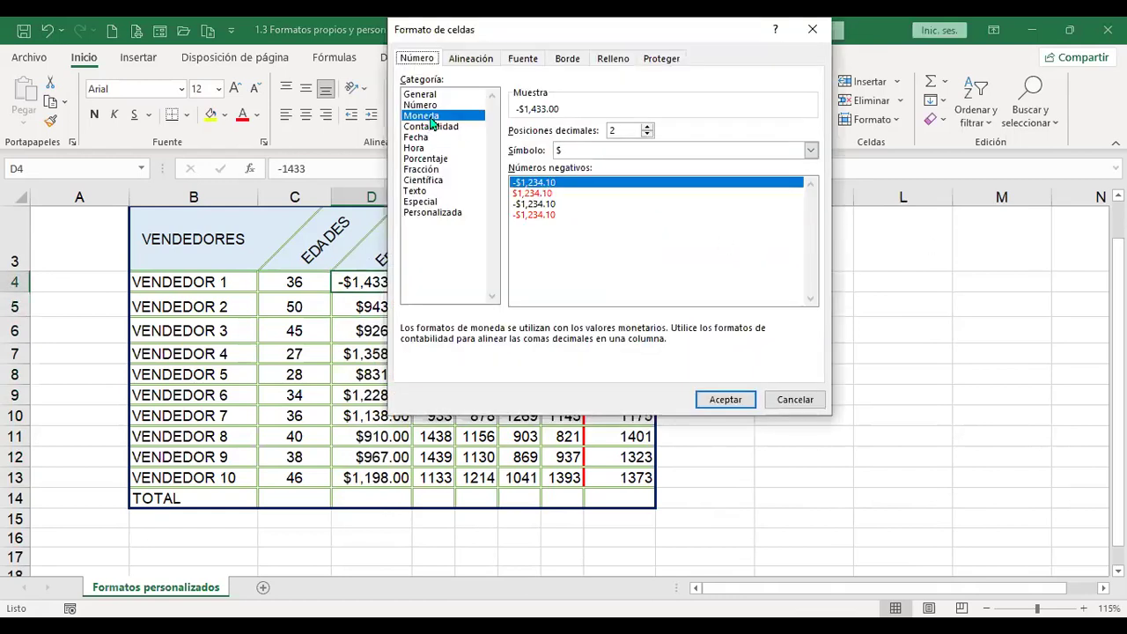
left_click(547, 196)
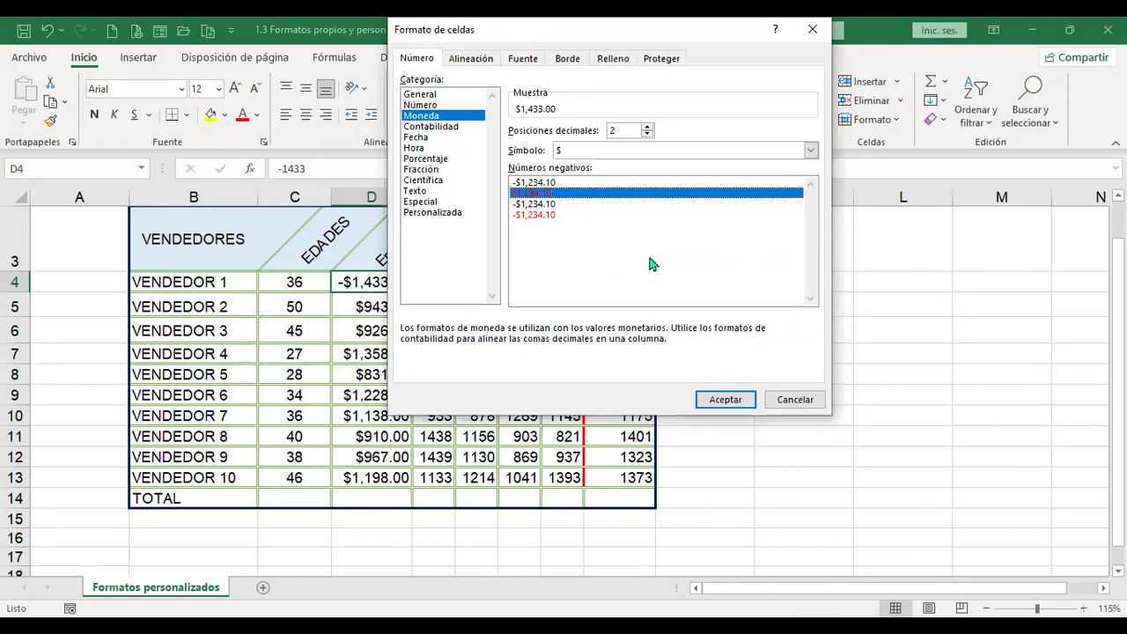
left_click(724, 401)
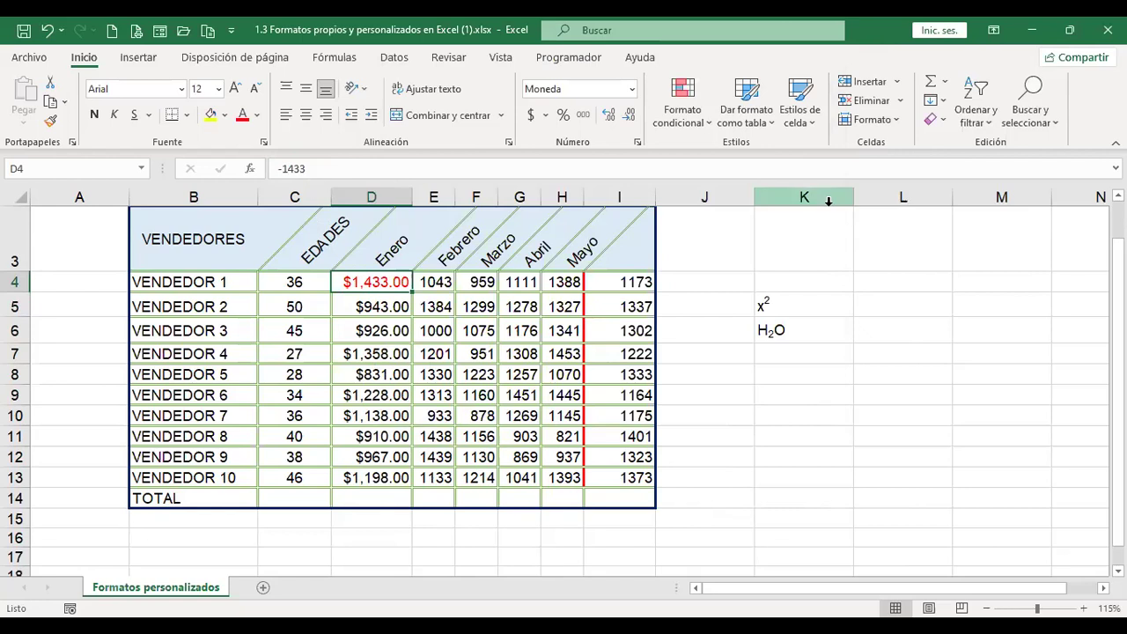
- Test D4's negative number format by entering 1433 and then -1433, and review its Moneda settings without changing them
type("1433")
key("Return")
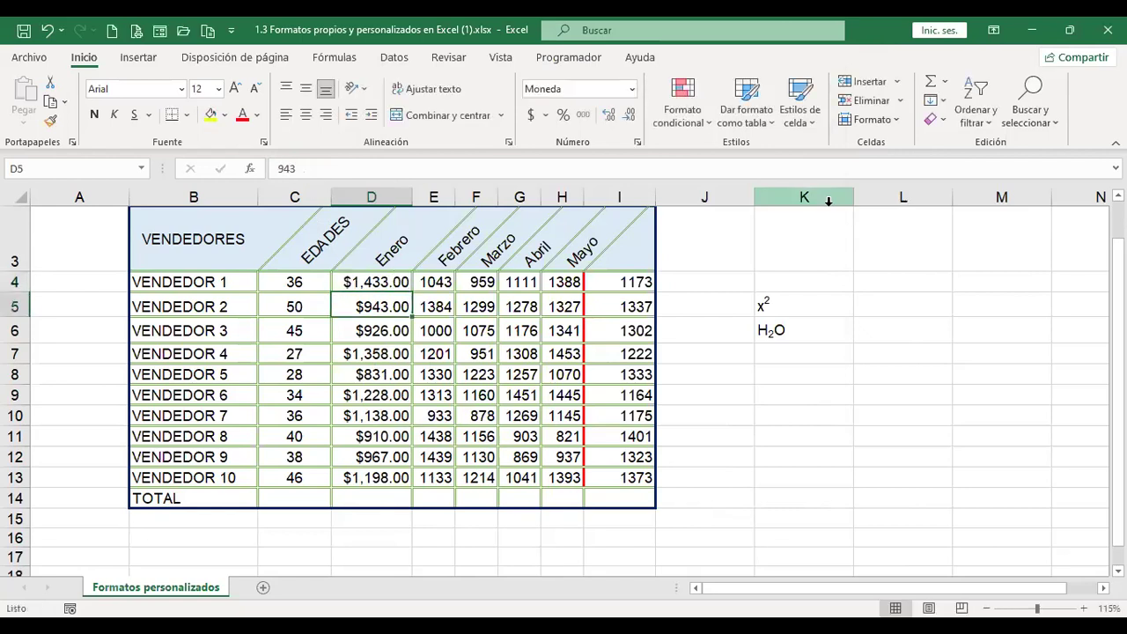
key("Up")
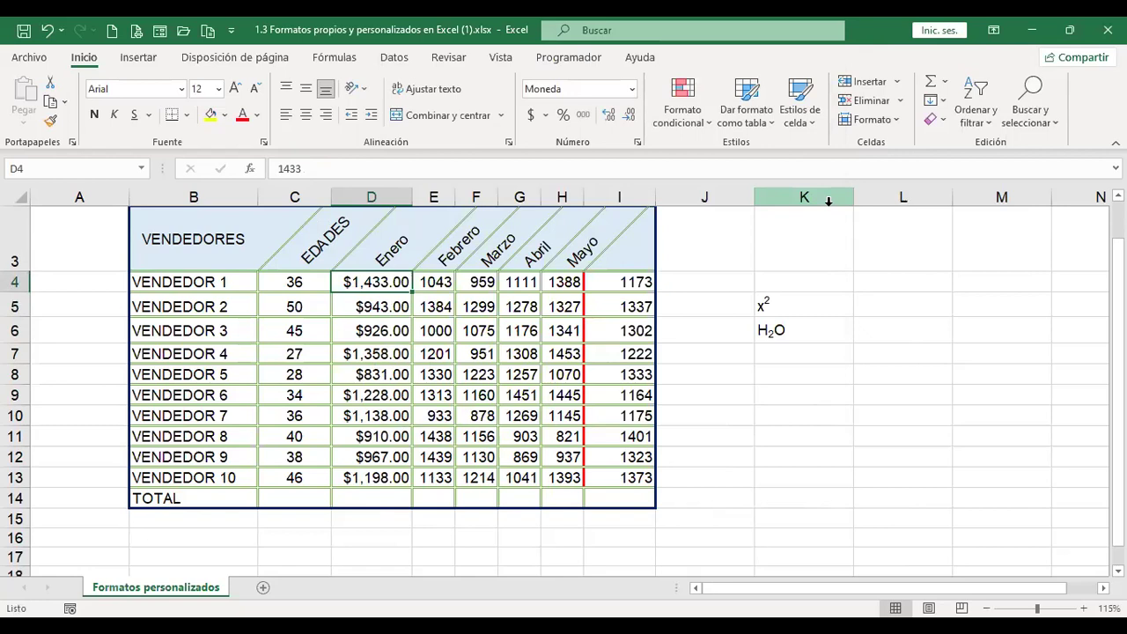
type("-1433")
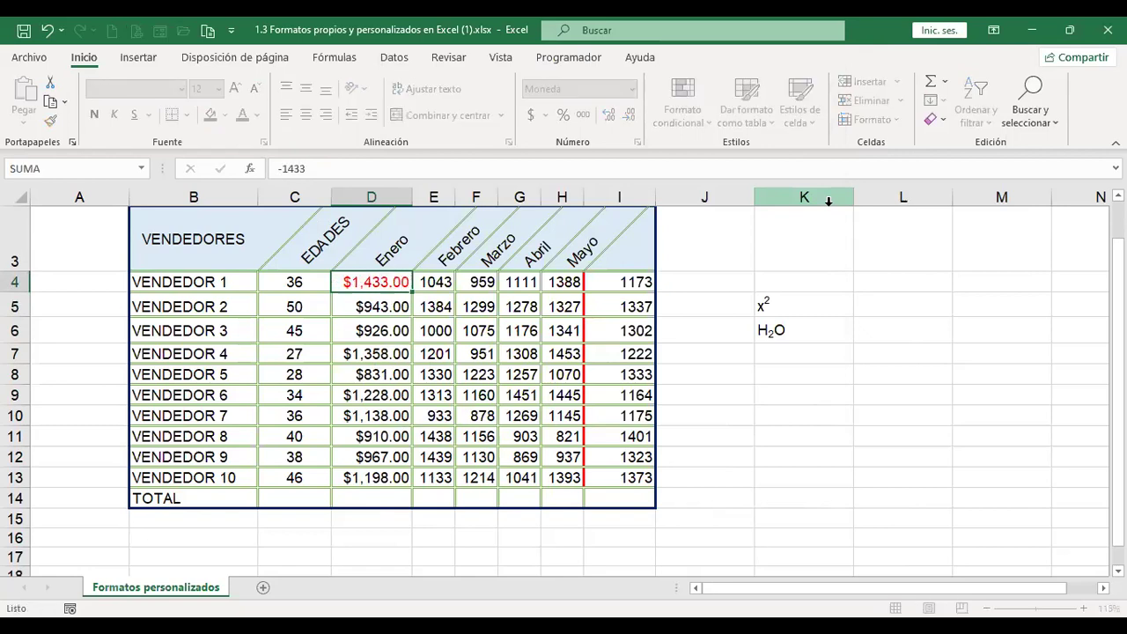
key("Return")
key("Up")
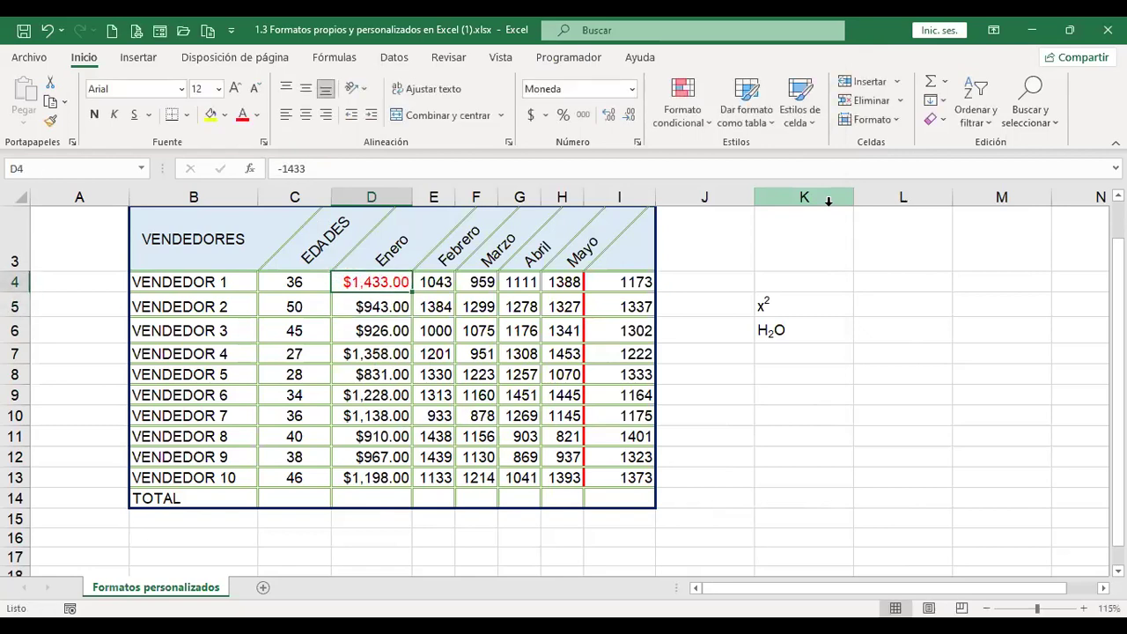
key("ctrl+1")
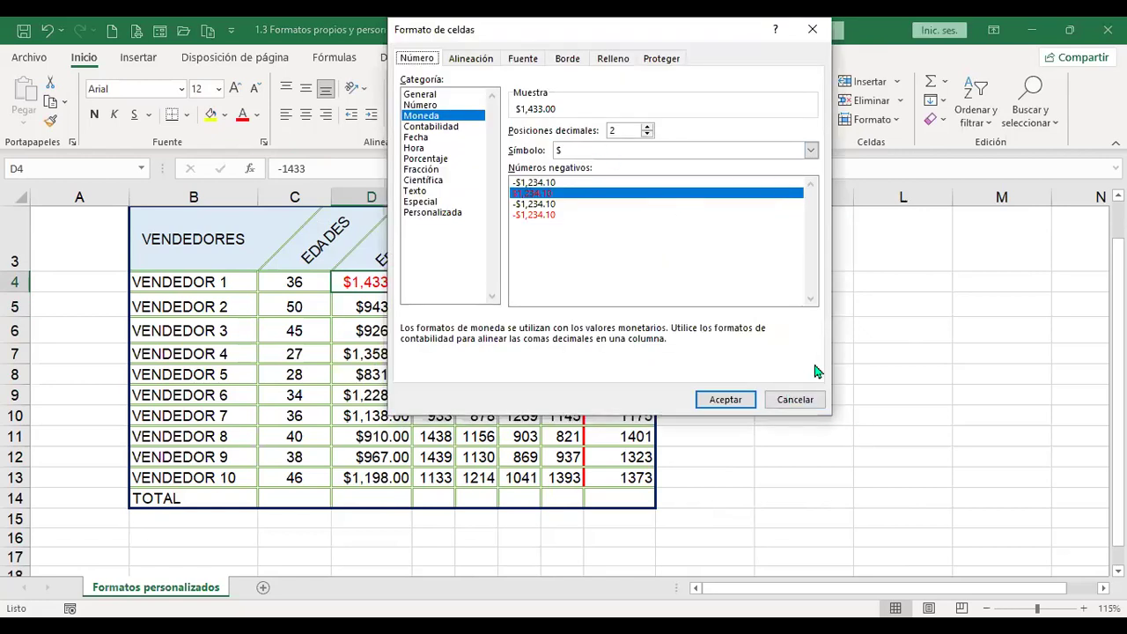
left_click(797, 400)
- Format the Febrero values E4:E13 as Contabilidad with the $ symbol and two decimal places
left_click_drag(436, 279, 438, 480)
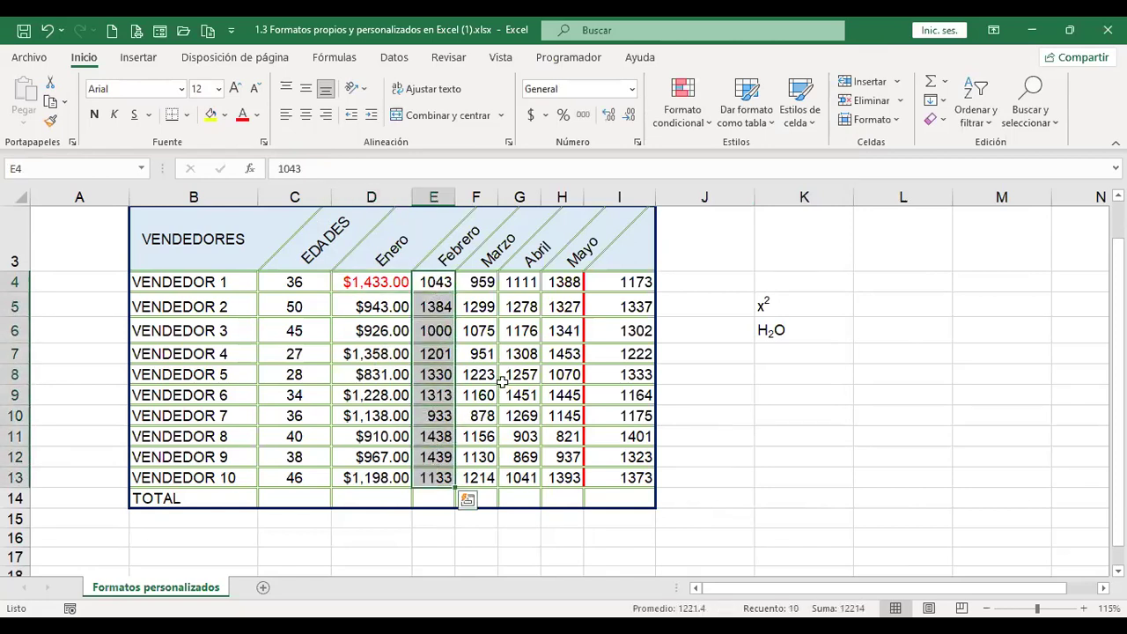
key("ctrl+1")
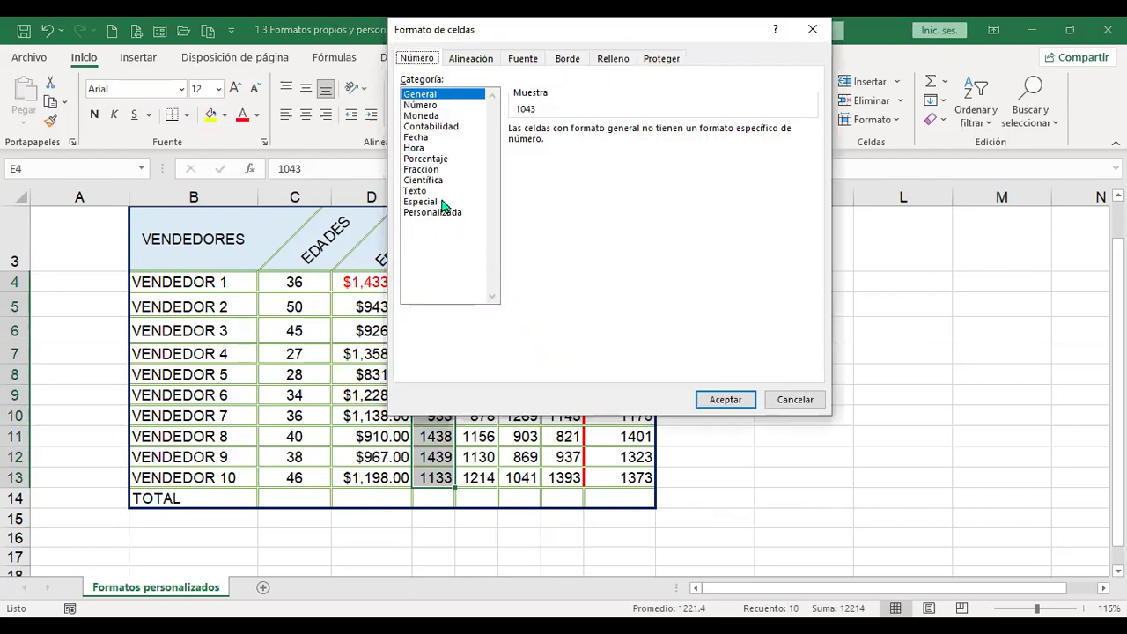
left_click(429, 127)
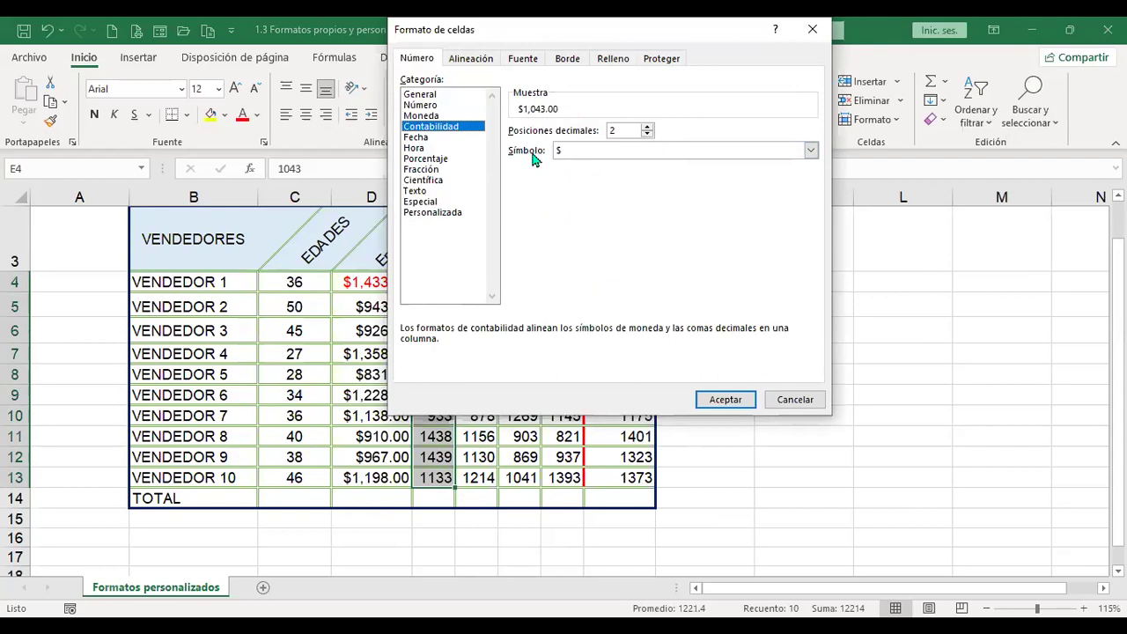
left_click(432, 117)
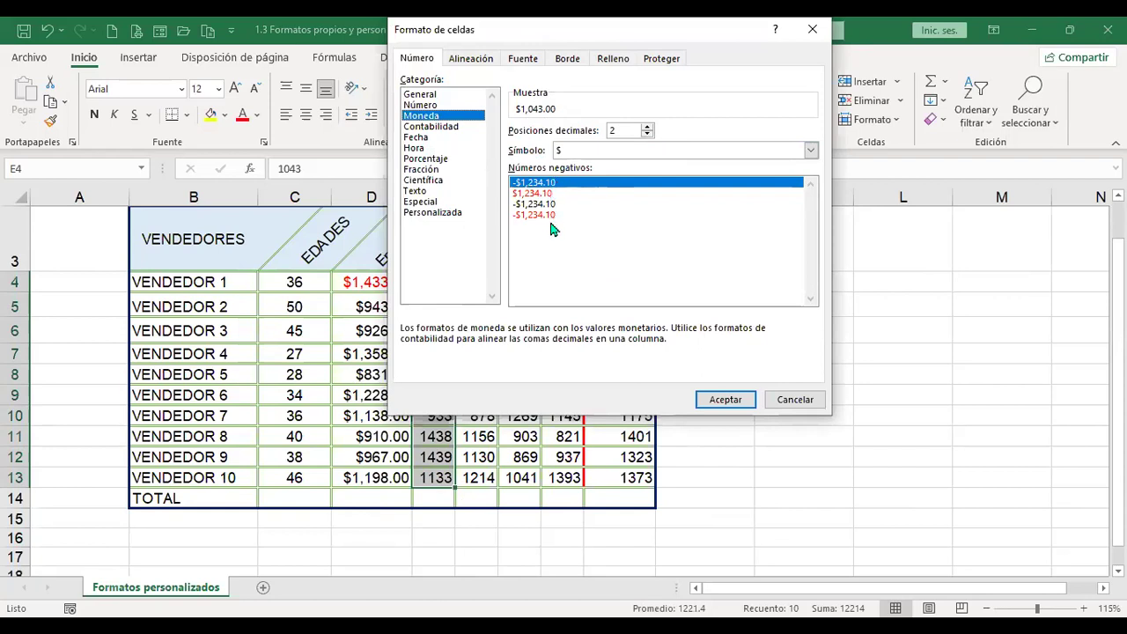
left_click(445, 126)
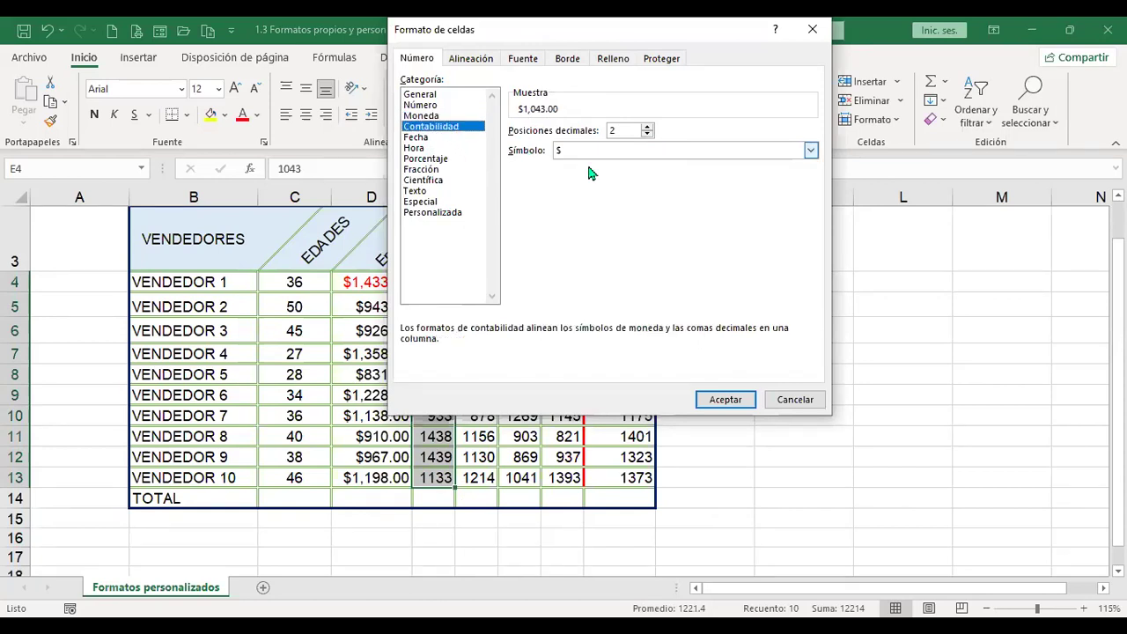
left_click(728, 400)
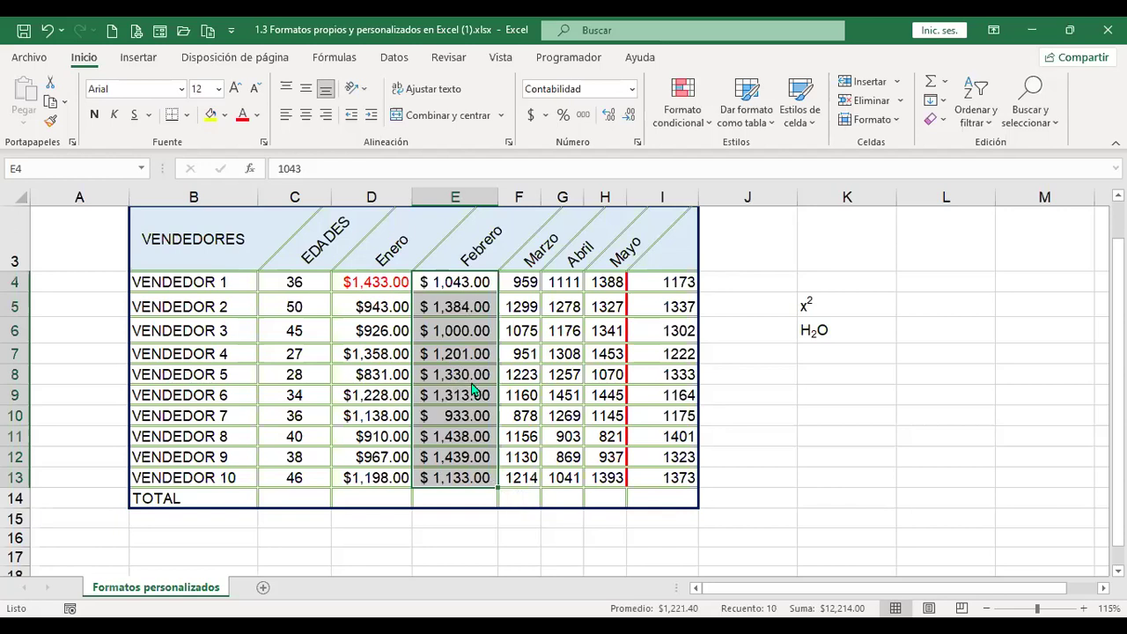
key("ctrl+1")
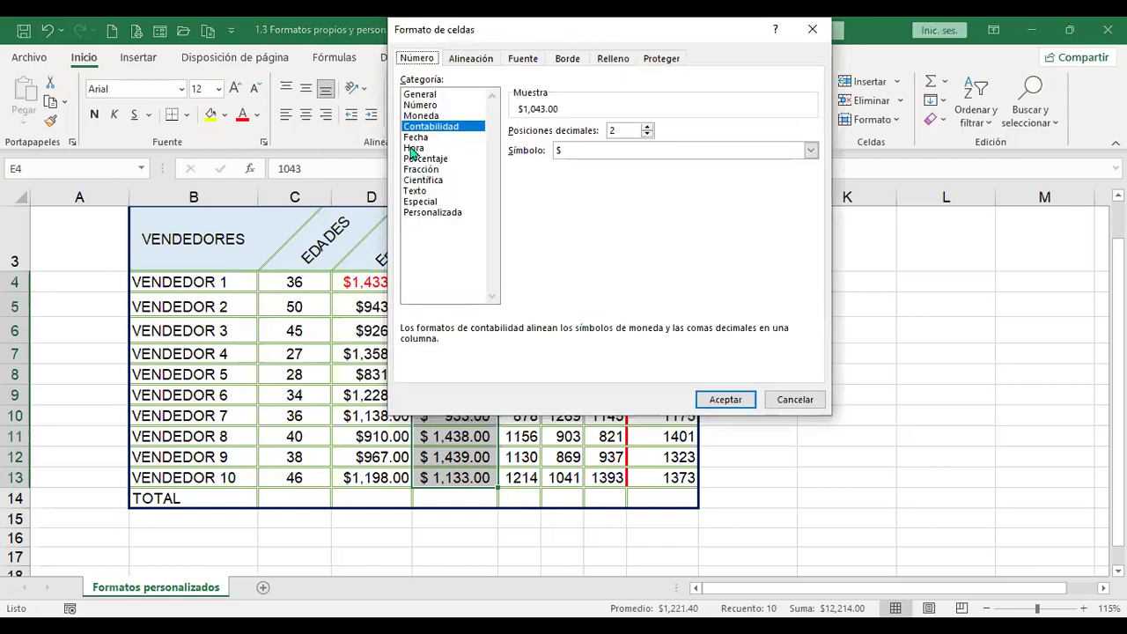
left_click(799, 405)
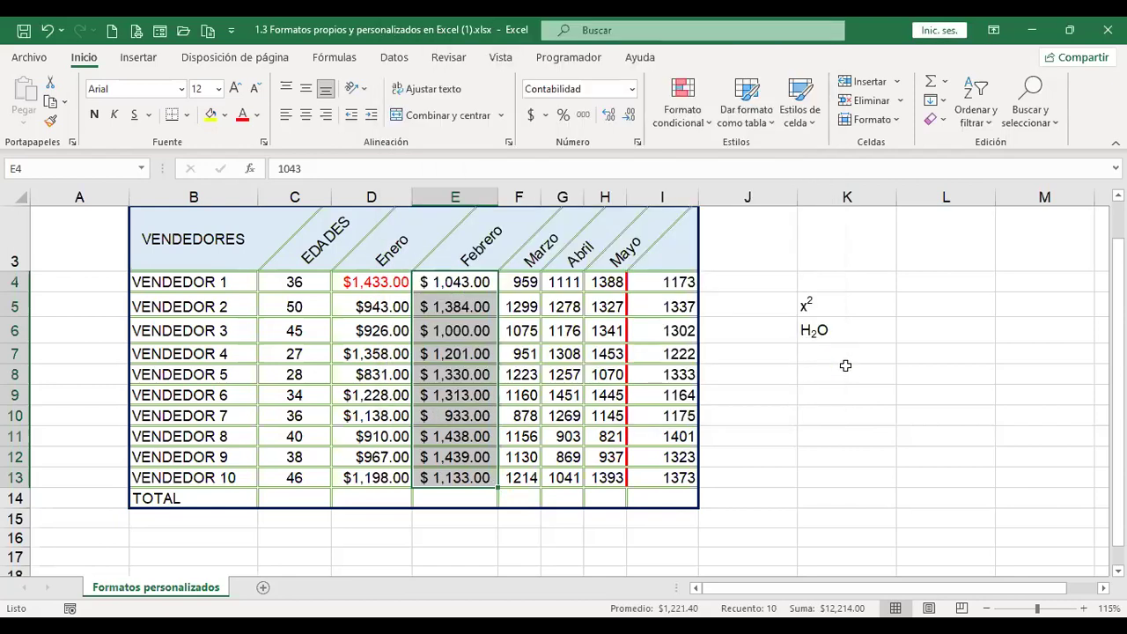
- Replace VENDEDOR 1's Febrero value in E4 with -1043
left_click(834, 377)
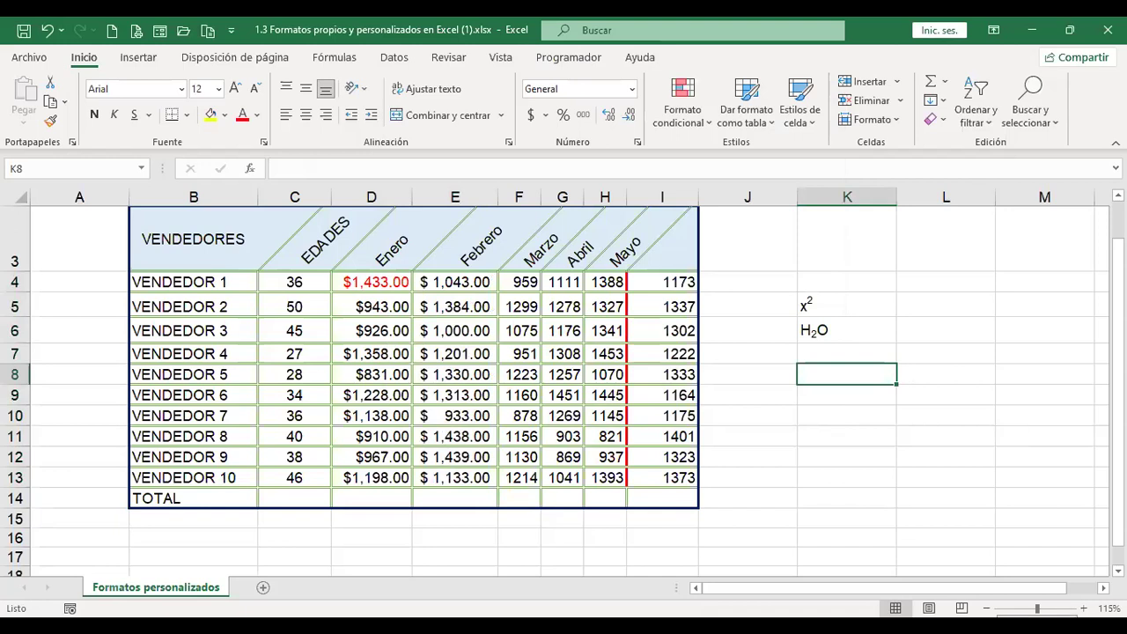
left_click(453, 284)
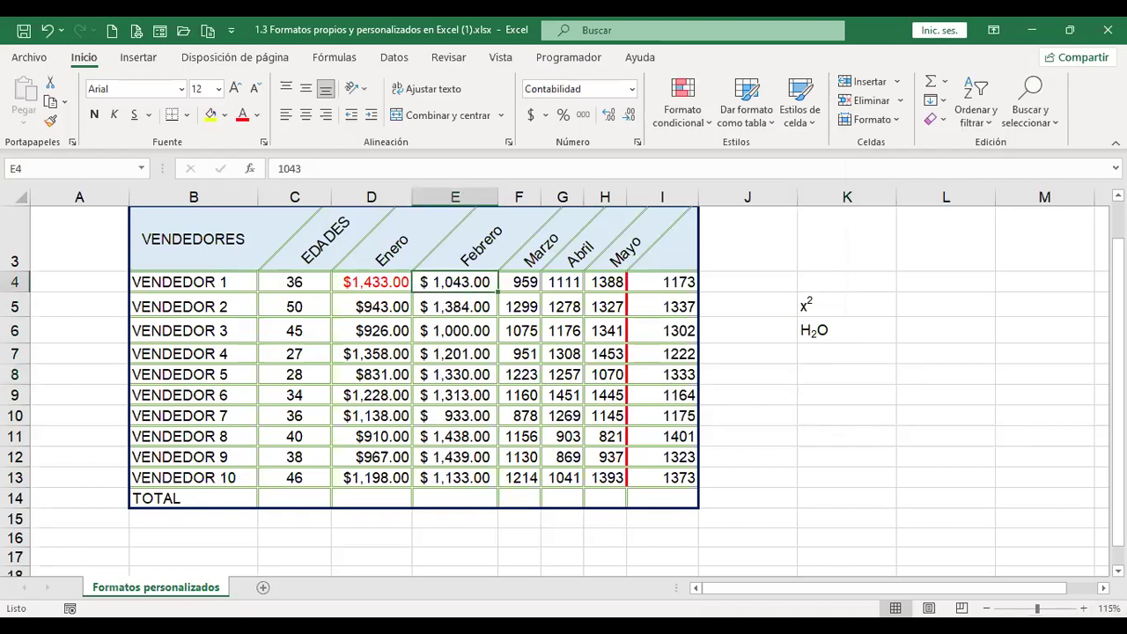
type("-1043")
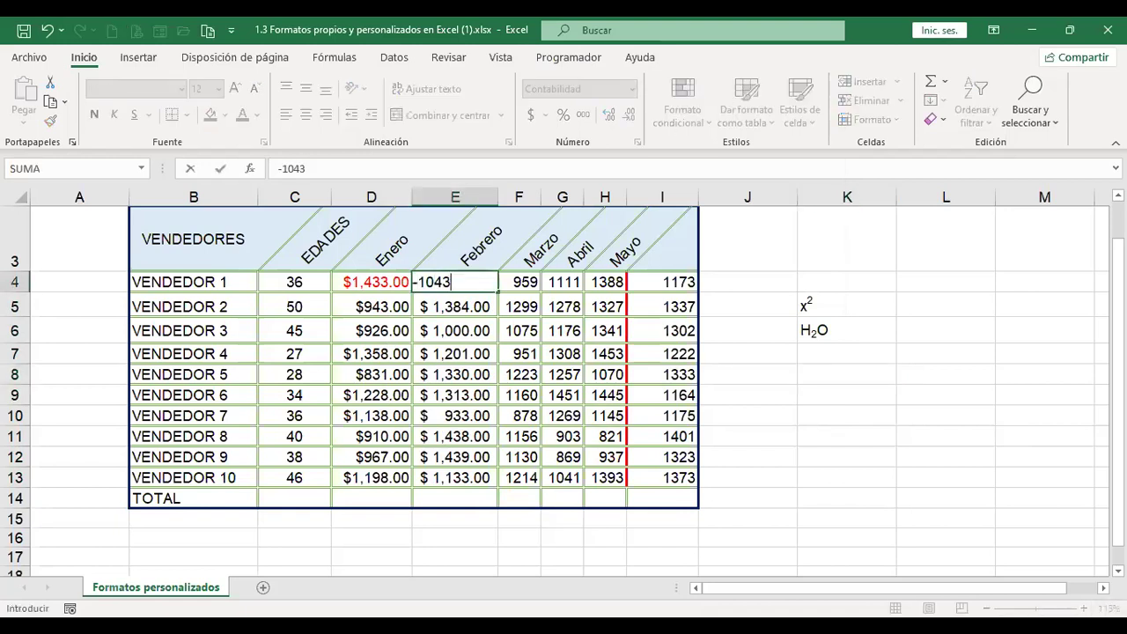
key("Return")
left_click(454, 282)
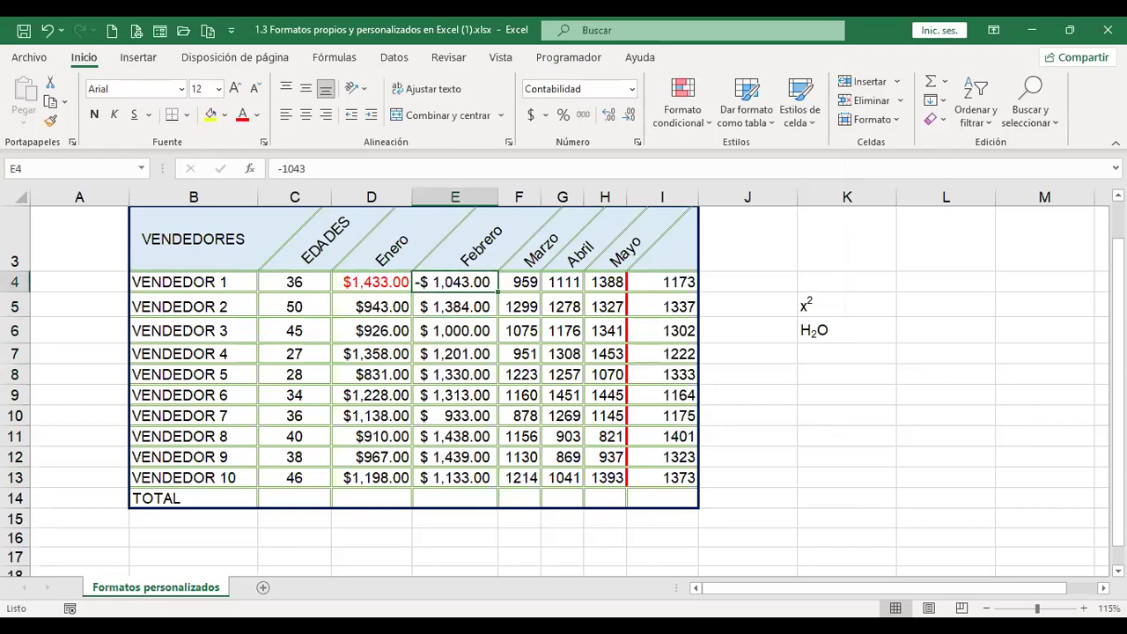
- Compare the Contabilidad and Moneda options for E4's negative value without changing its format
key("ctrl+1")
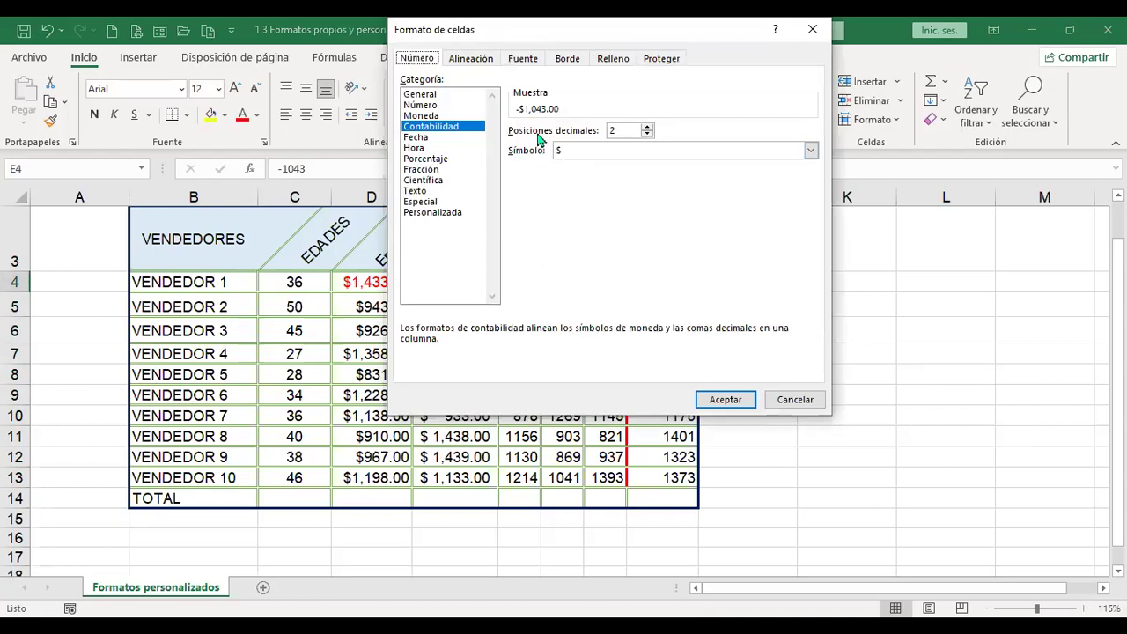
left_click(423, 116)
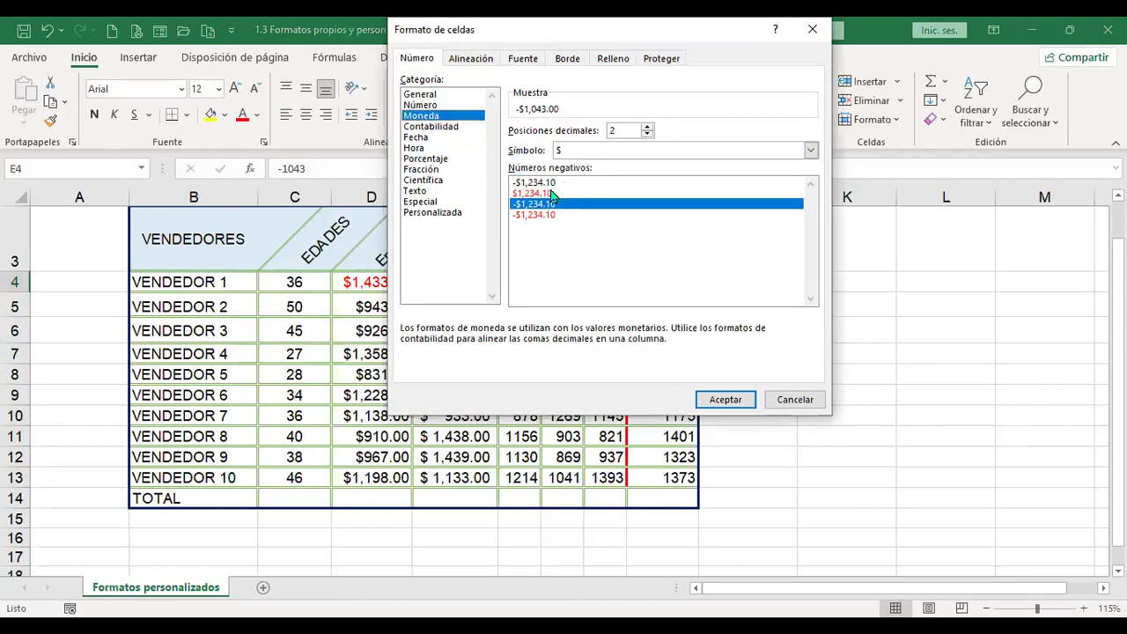
left_click(455, 127)
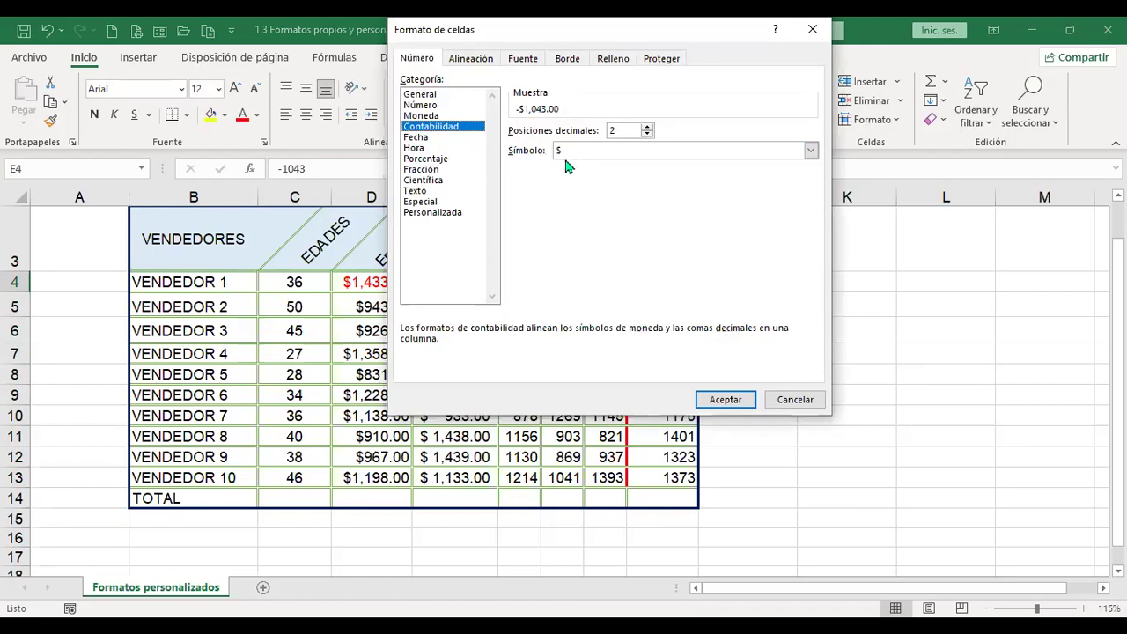
left_click(798, 404)
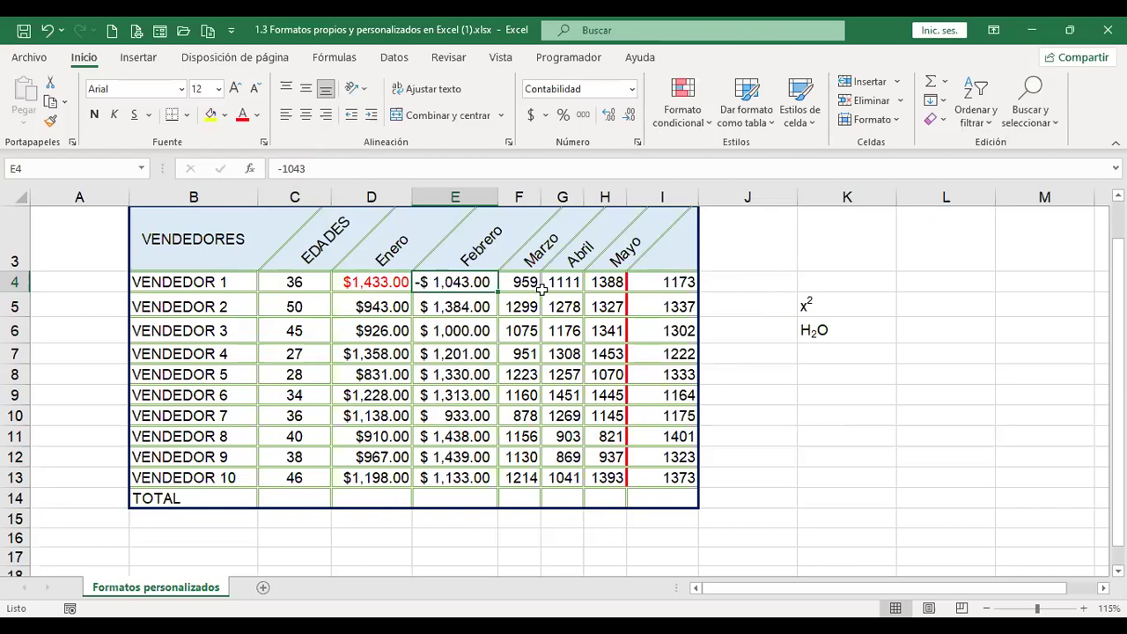
- Enter the formula +E4-1 in cell K4, referencing VENDEDOR 1's Febrero value
left_click(867, 281)
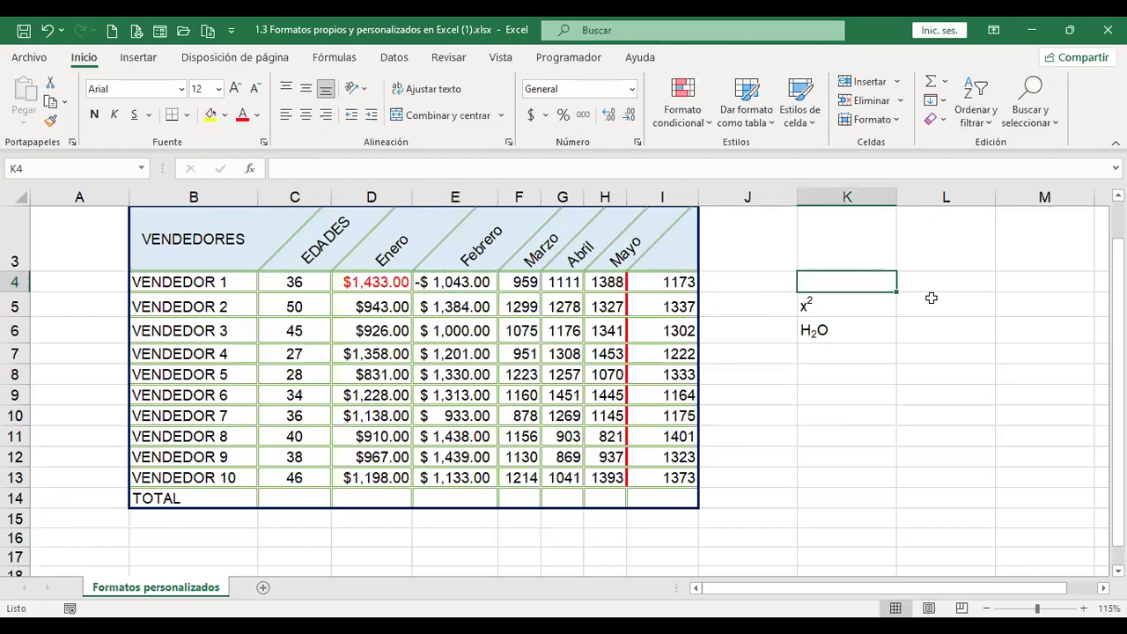
type("+")
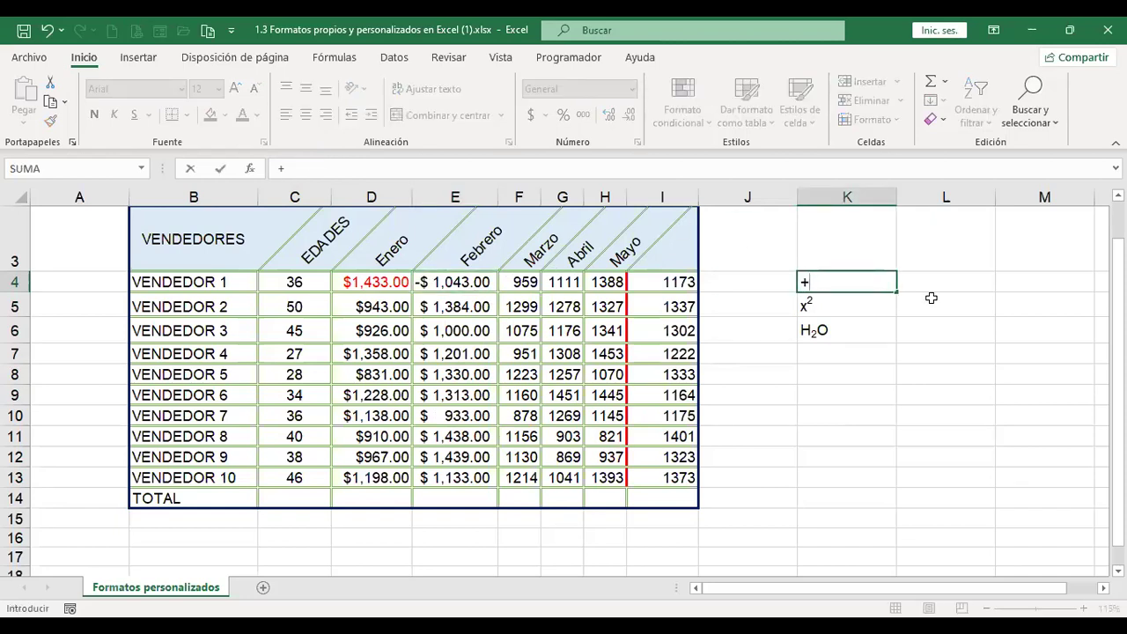
left_click(427, 282)
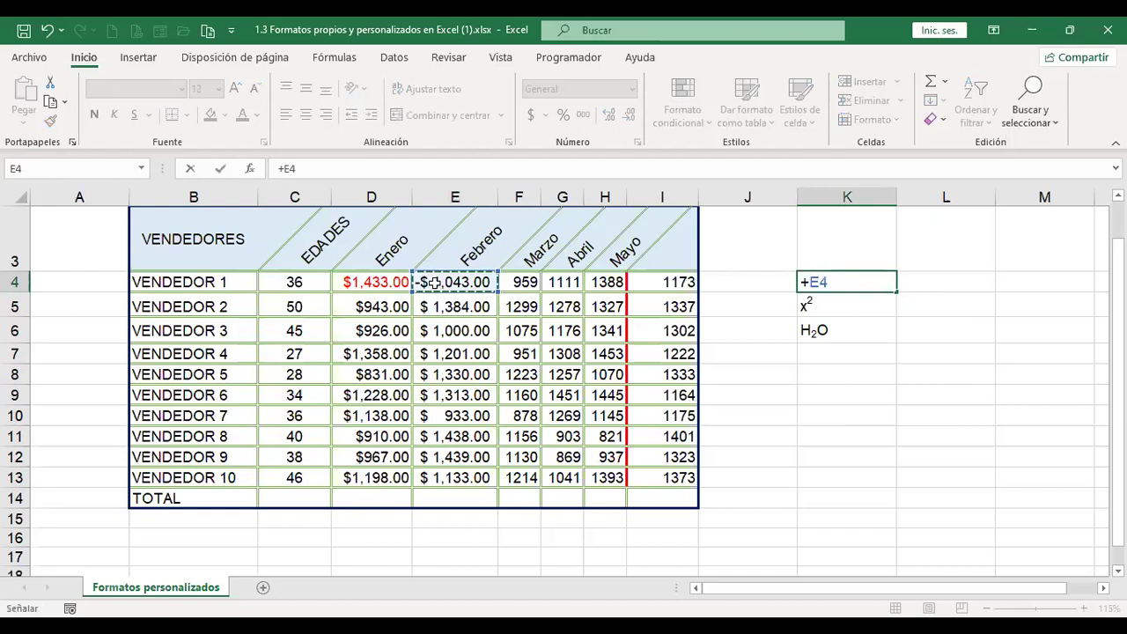
type("-1")
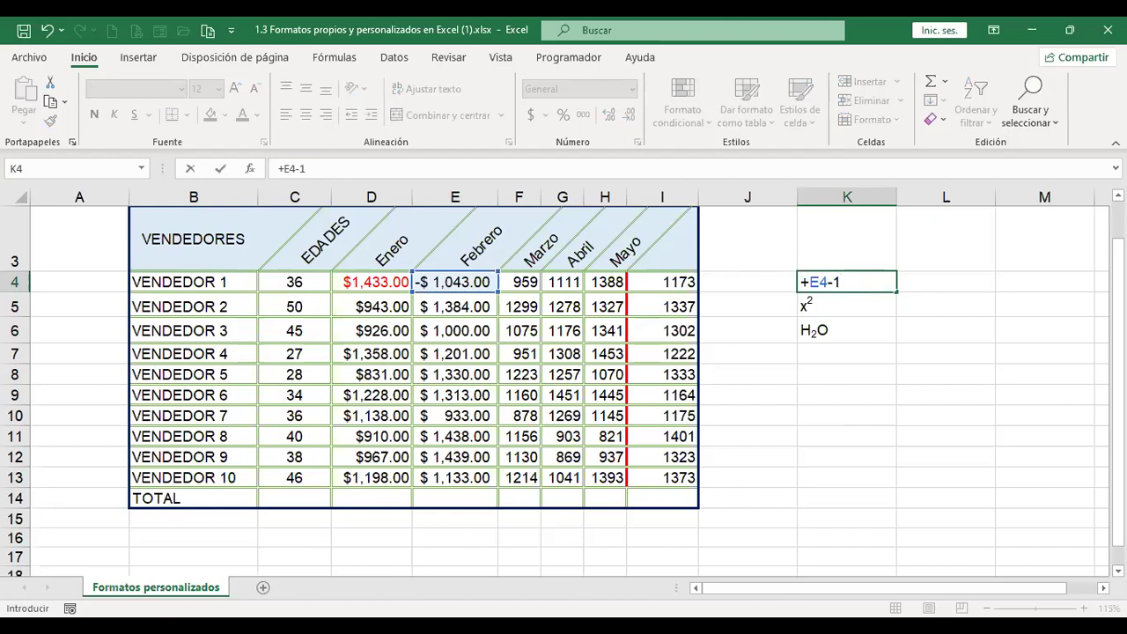
key("Return")
left_click(847, 282)
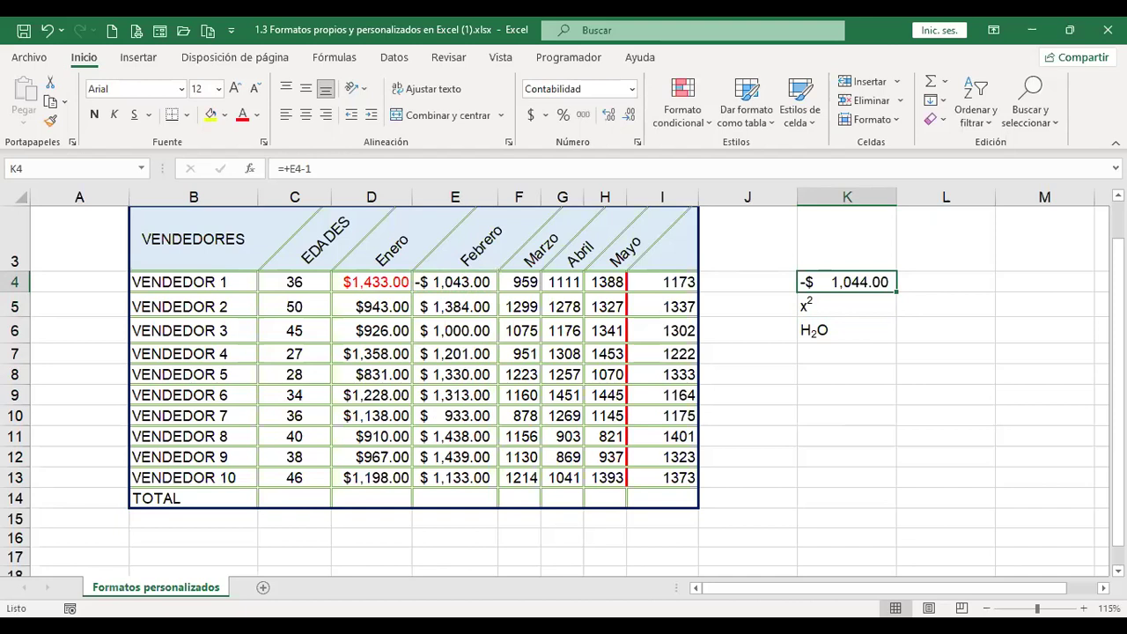
- Edit the formula in K4 so that it adds 1 to E4, as =+E4+1
key("F2")
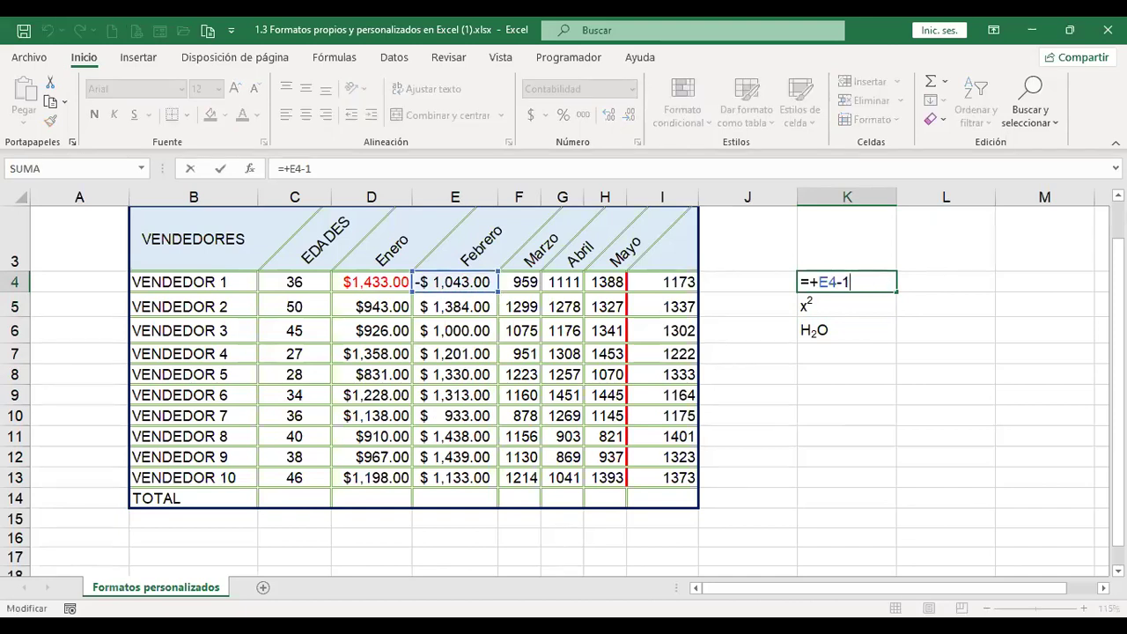
key("BackSpace")
key("BackSpace")
type("+1")
key("Return")
left_click(846, 282)
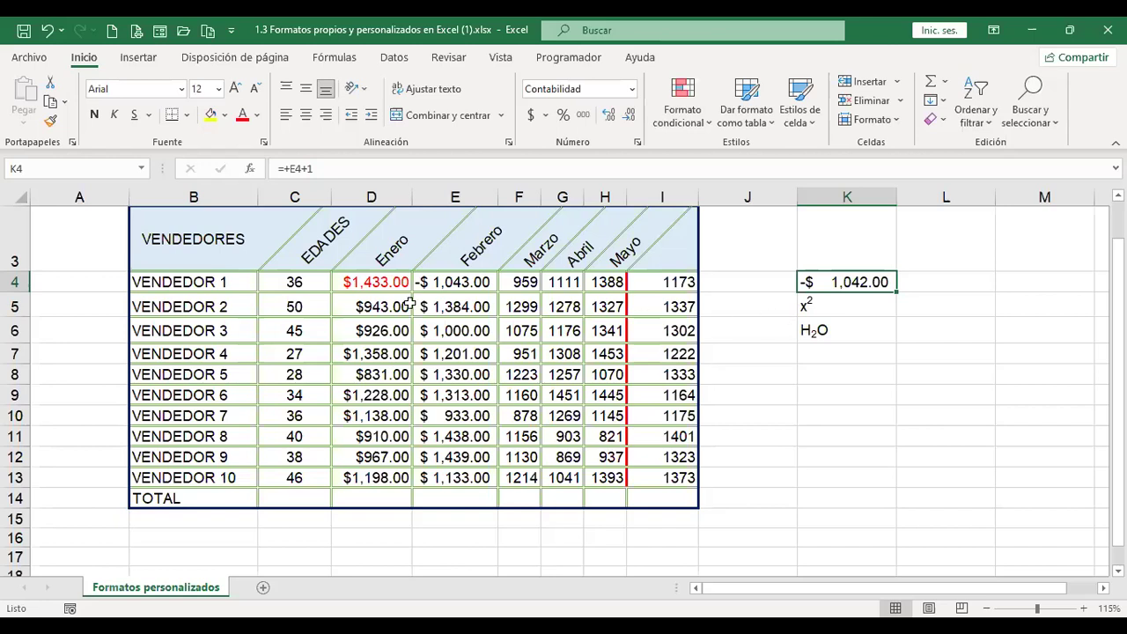
- Compare the number formats of D4 and E4, and review the Fecha types and quick number formats for E4 without applying any
left_click(384, 281)
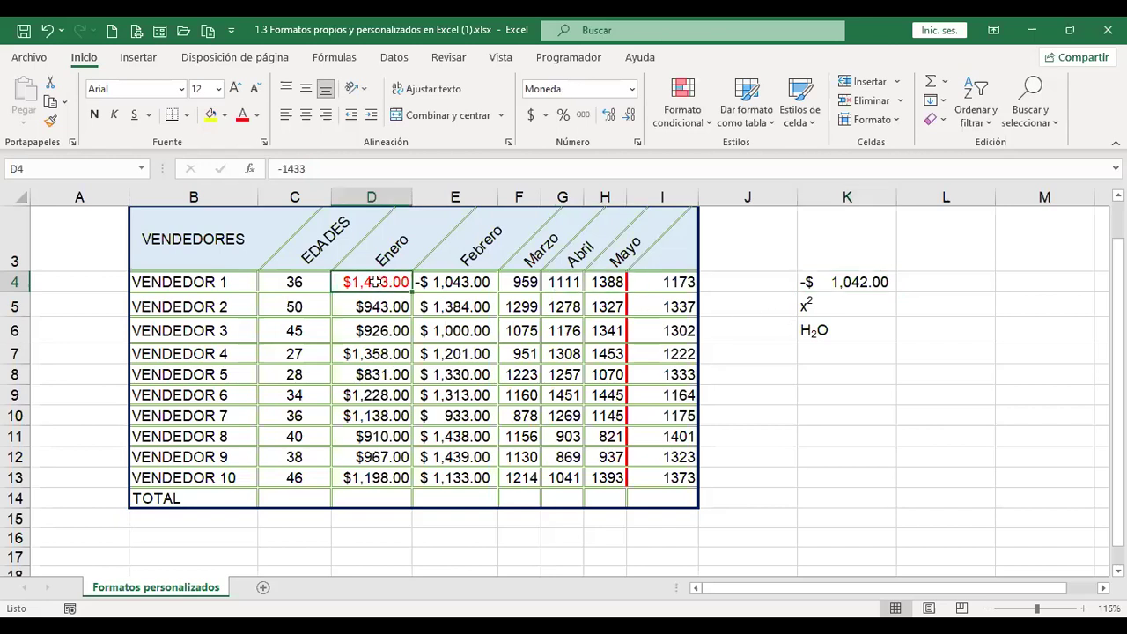
left_click(447, 281)
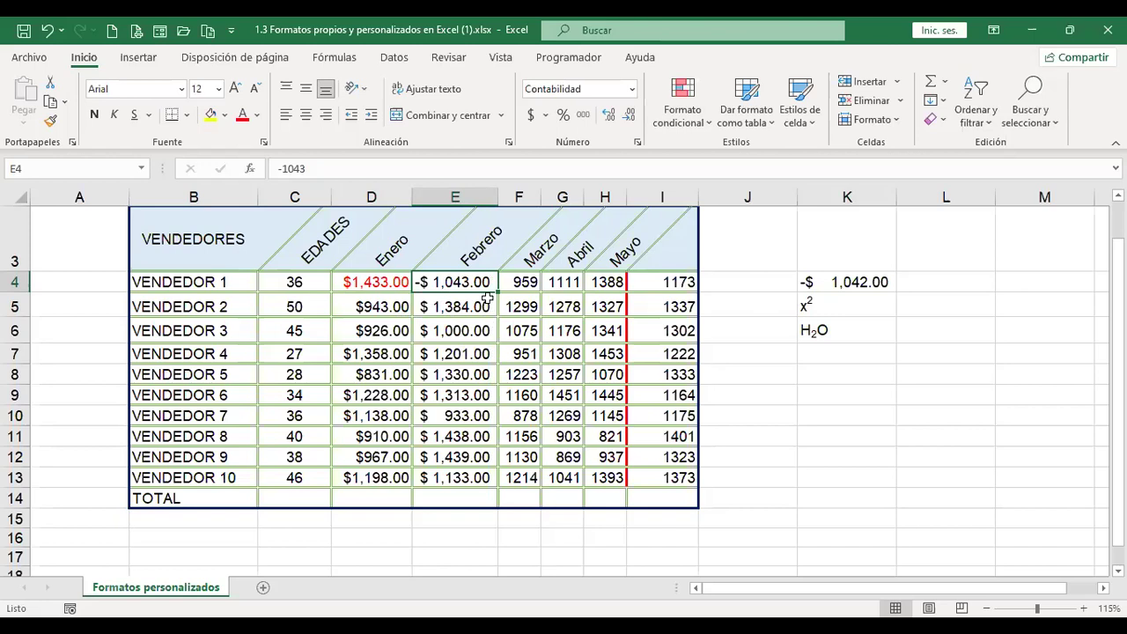
key("ctrl+1")
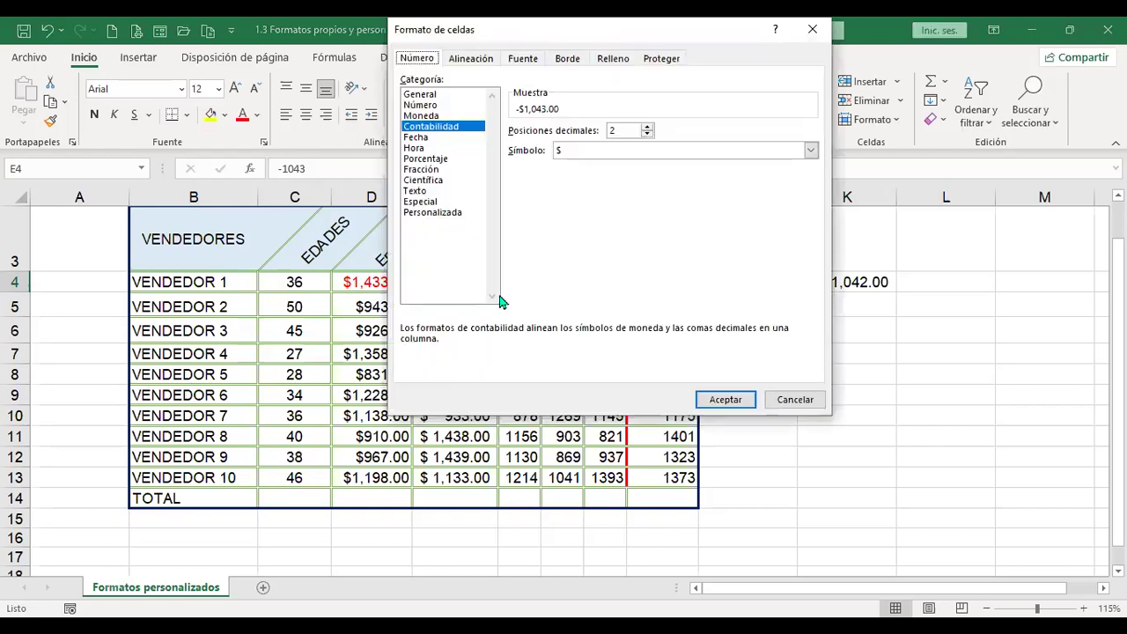
left_click(427, 141)
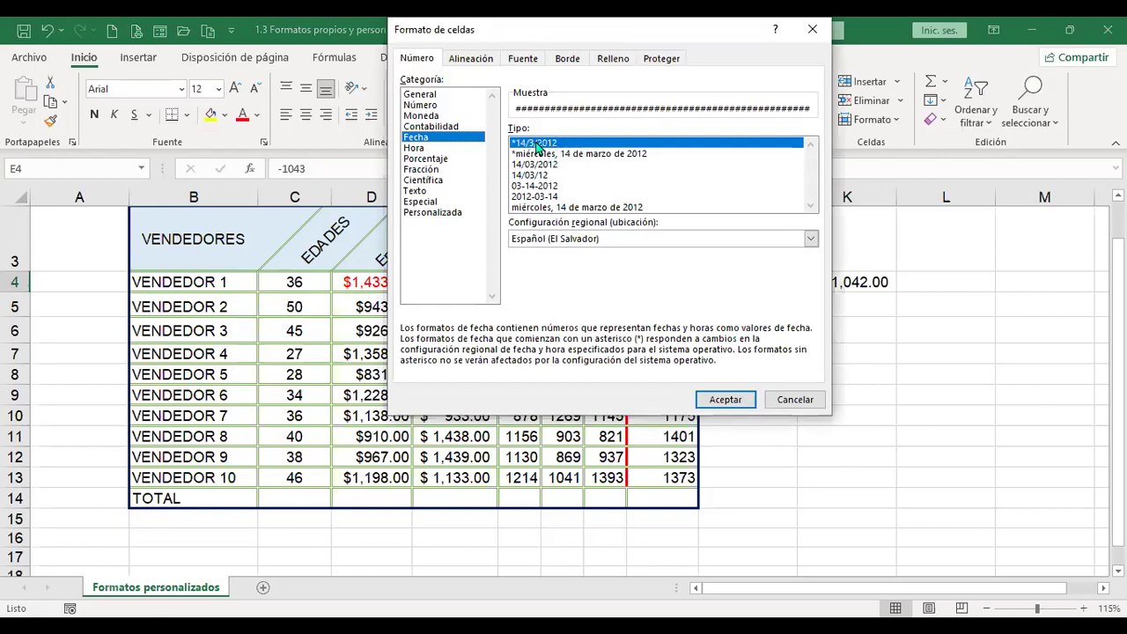
left_click_drag(797, 401, 509, 344)
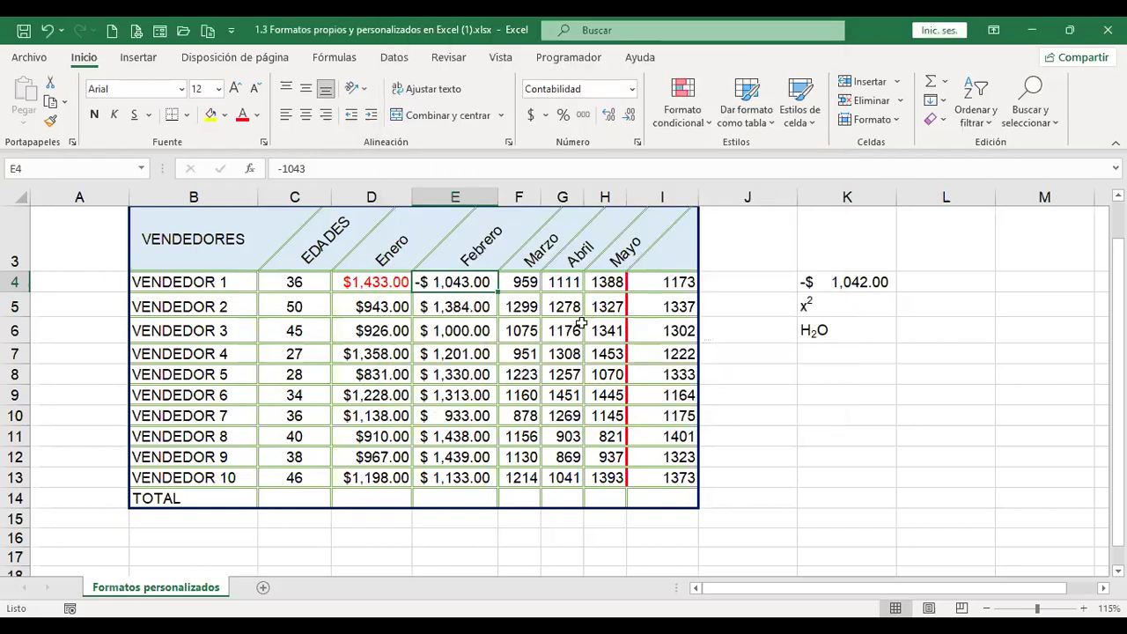
left_click(631, 92)
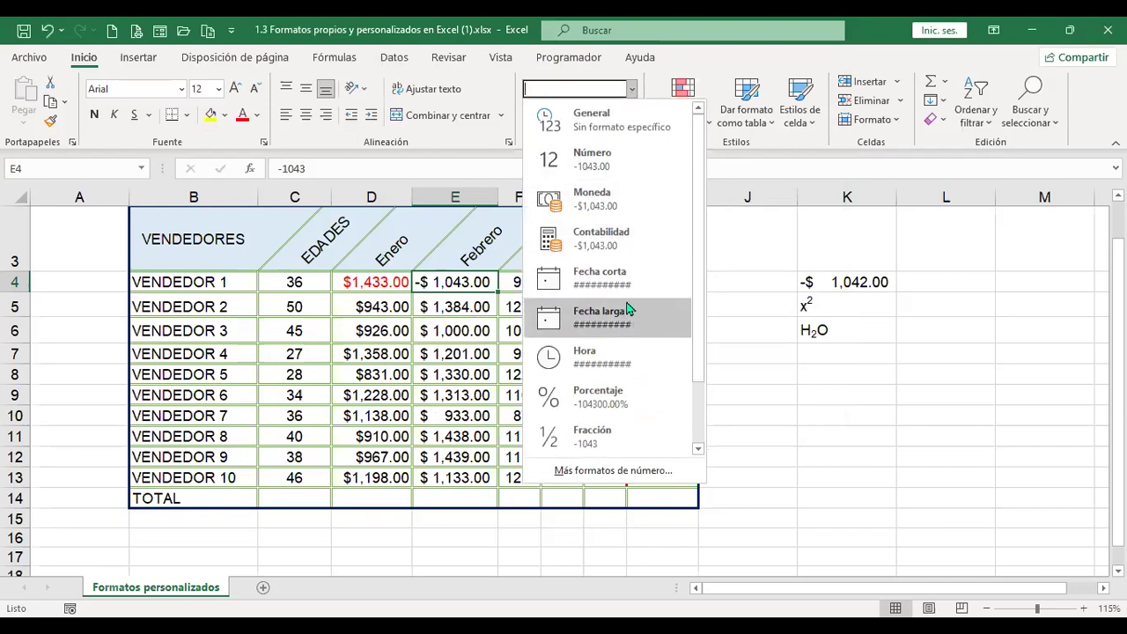
- Enter the date 7/7/22 in the empty cell K8
left_click(848, 373)
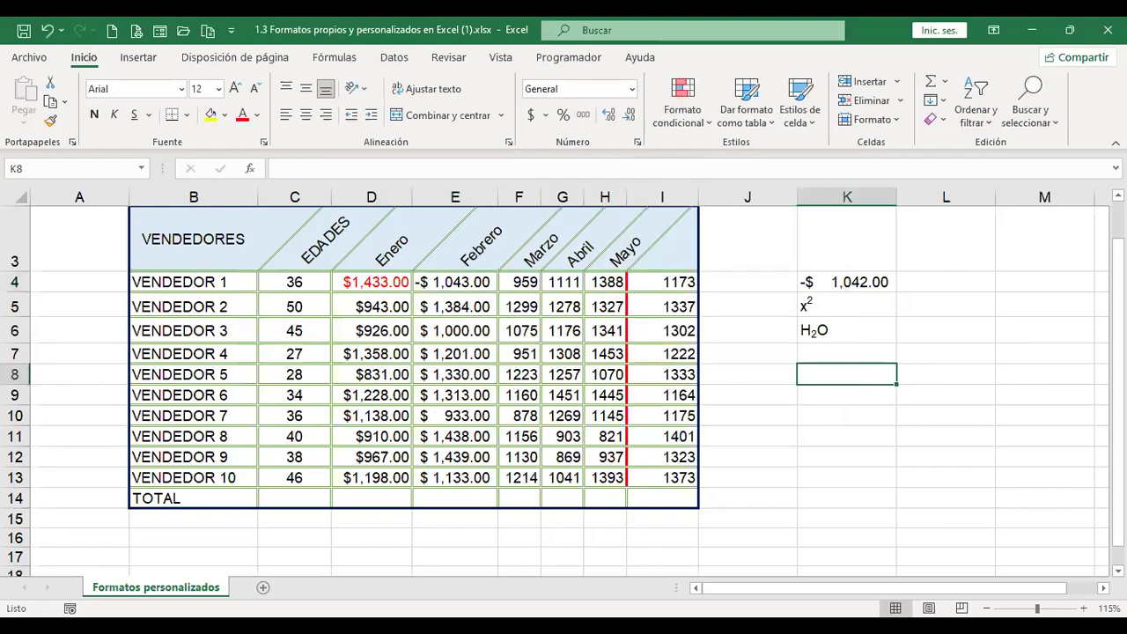
type("7/7/22")
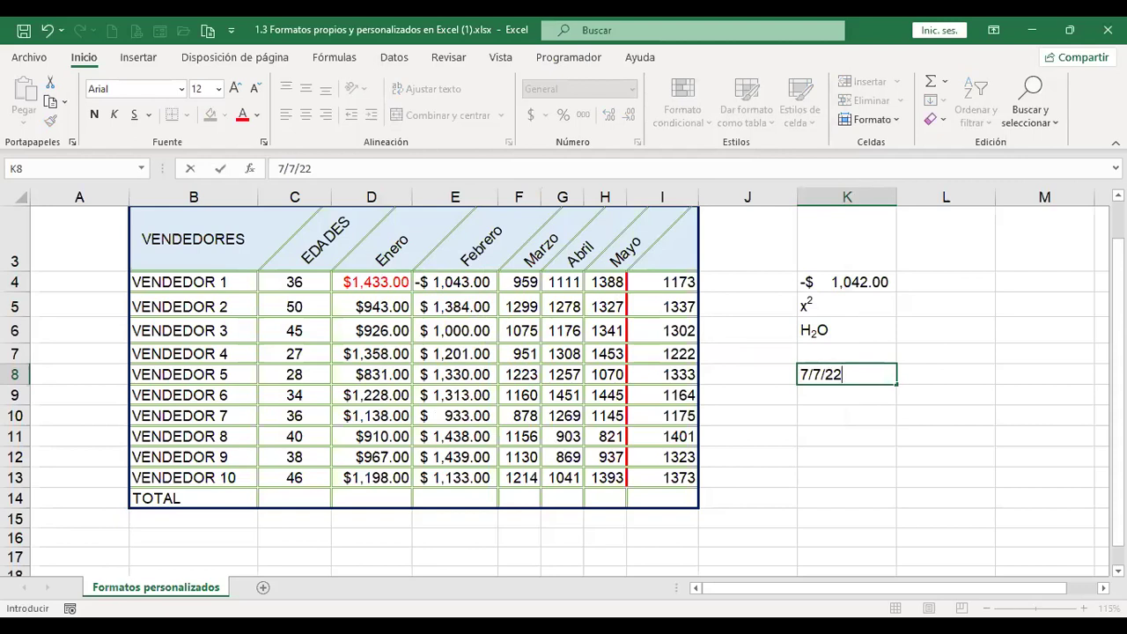
key("Return")
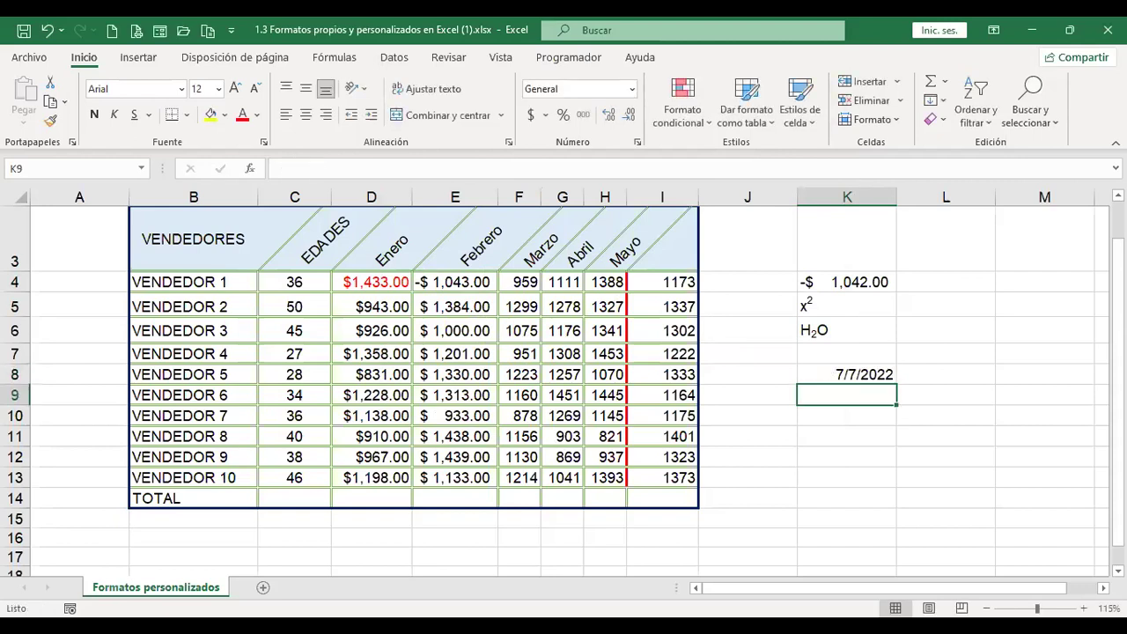
- Format the date in K8 with the Fecha type *miércoles, 14 de marzo de 2012, and replace it with type 14/03/2012
left_click(848, 374)
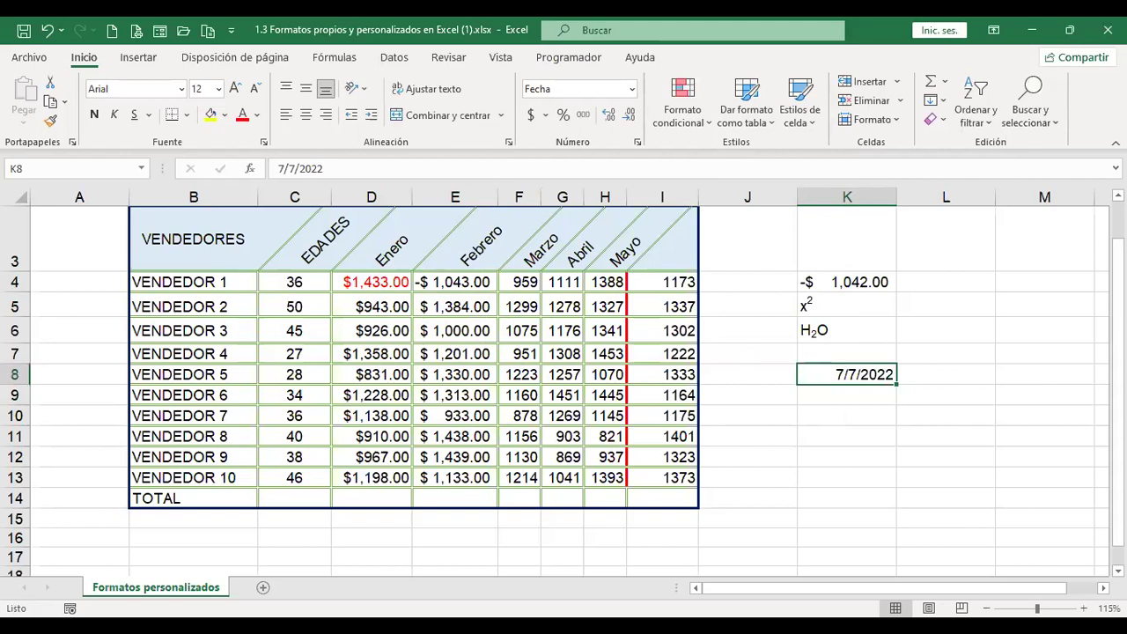
key("ctrl+1")
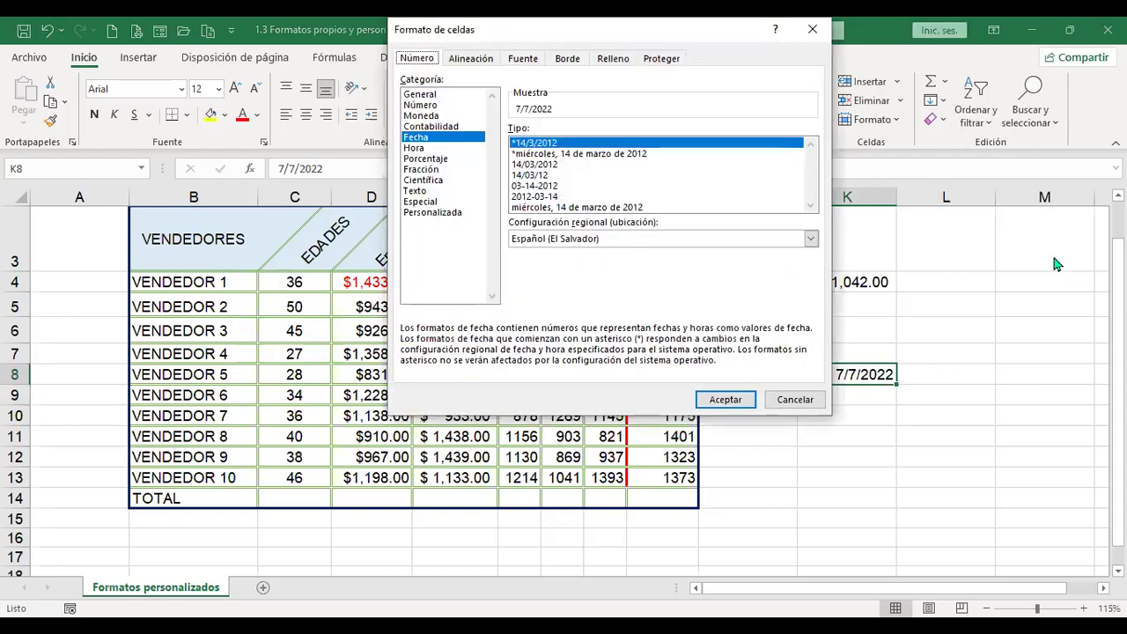
left_click(564, 154)
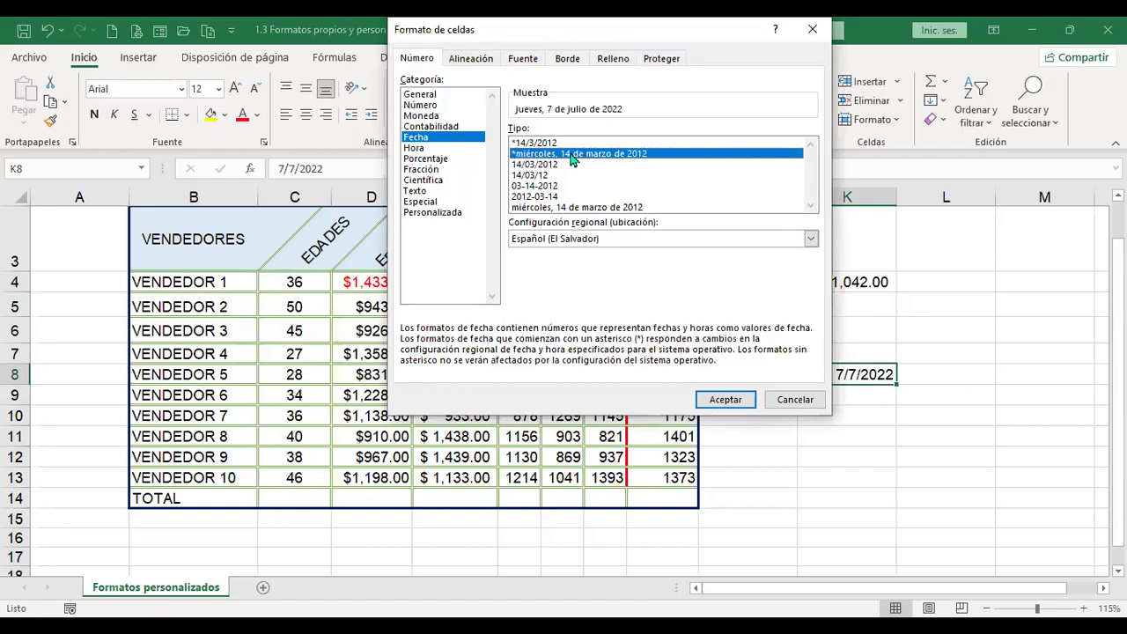
left_click(735, 401)
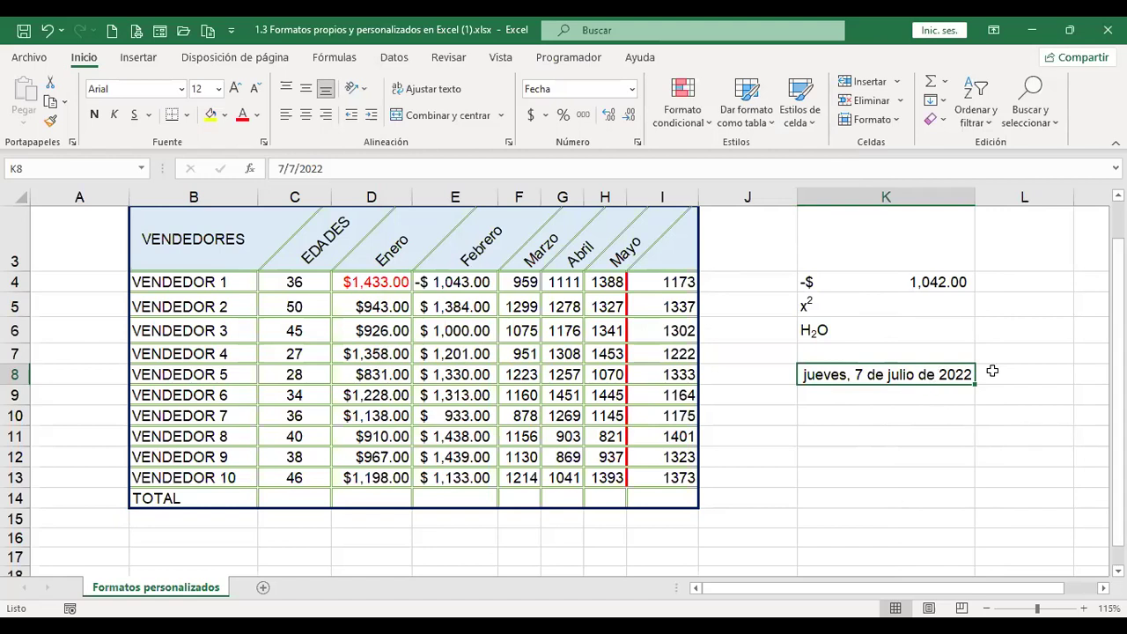
key("ctrl+1")
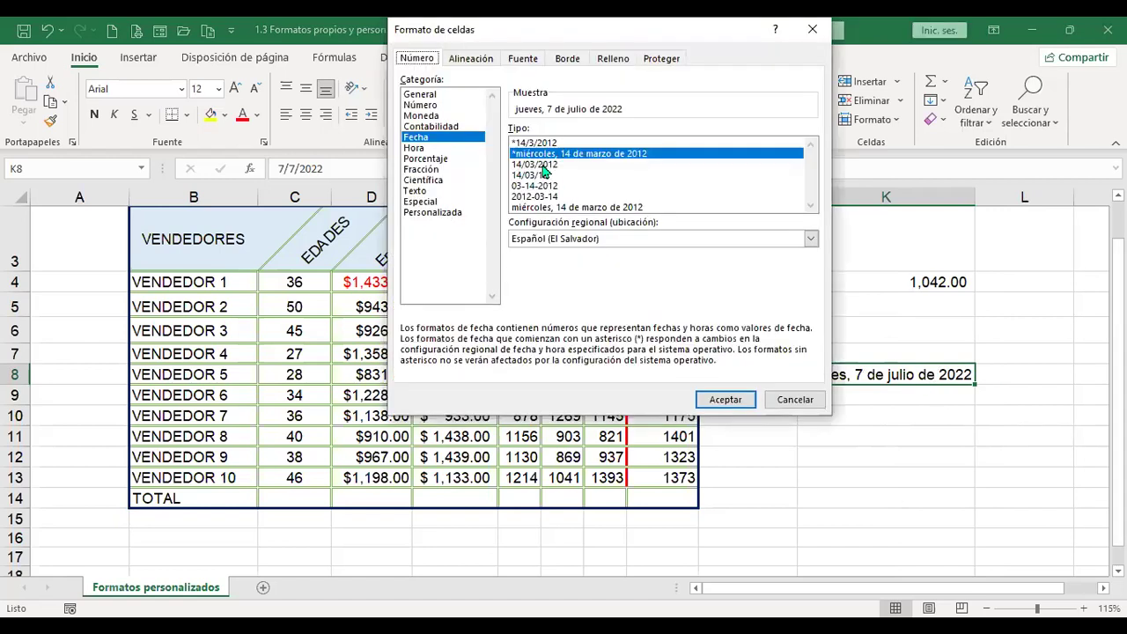
left_click(539, 165)
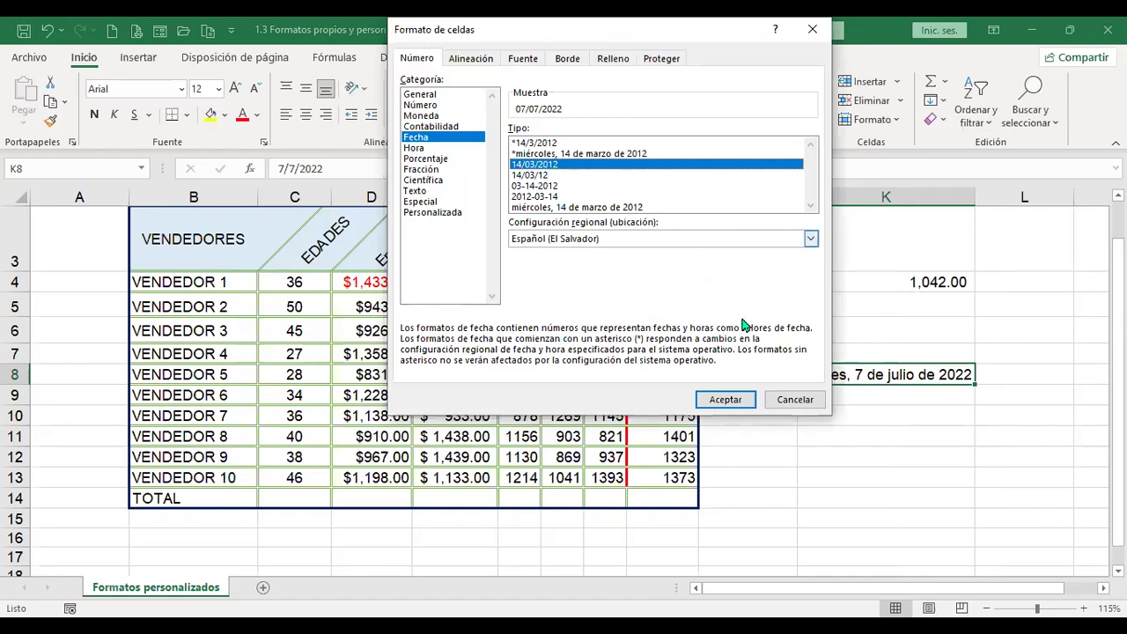
left_click(726, 399)
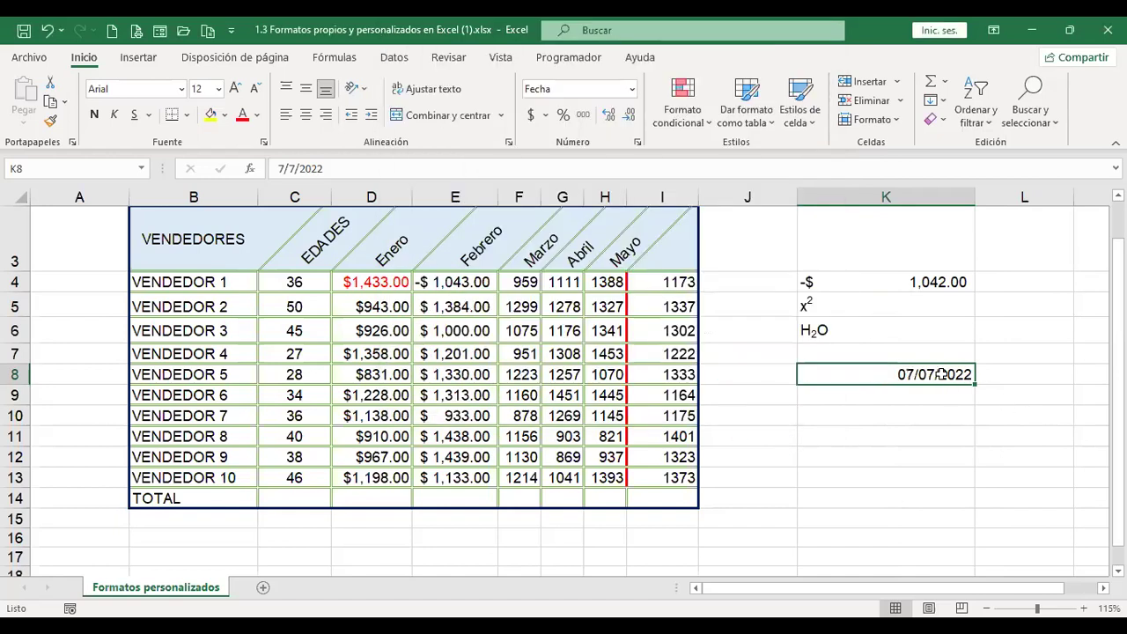
- Apply the Fecha type 14/03/12 to the date in K8, followed by type 03-14-2012
key("ctrl+1")
left_click(535, 176)
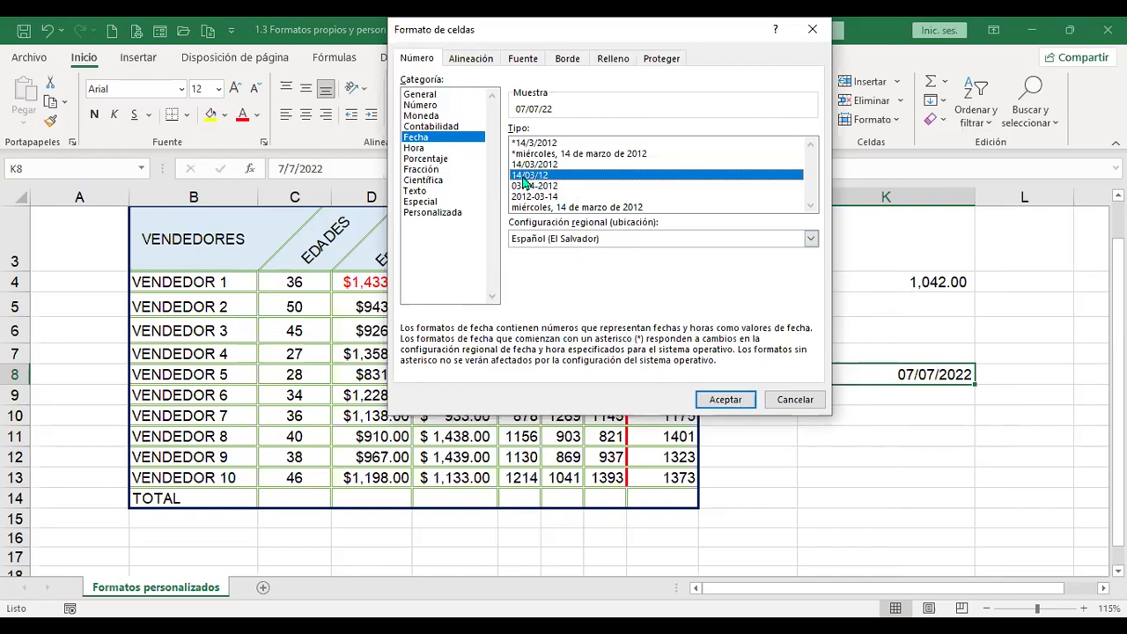
left_click(727, 398)
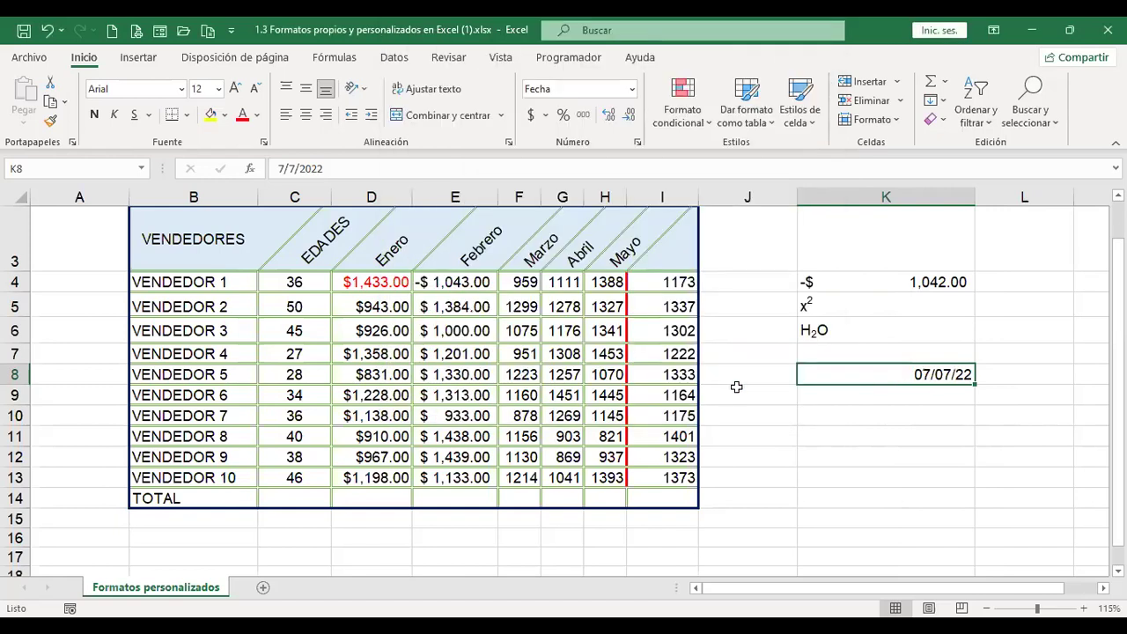
key("ctrl+1")
left_click(546, 187)
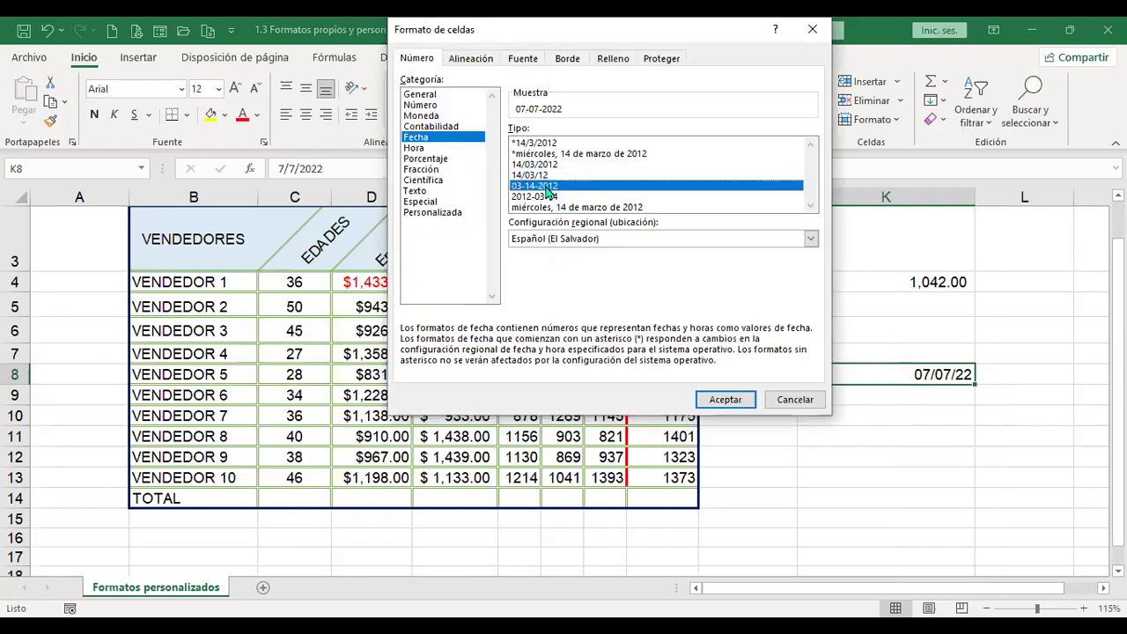
left_click(734, 401)
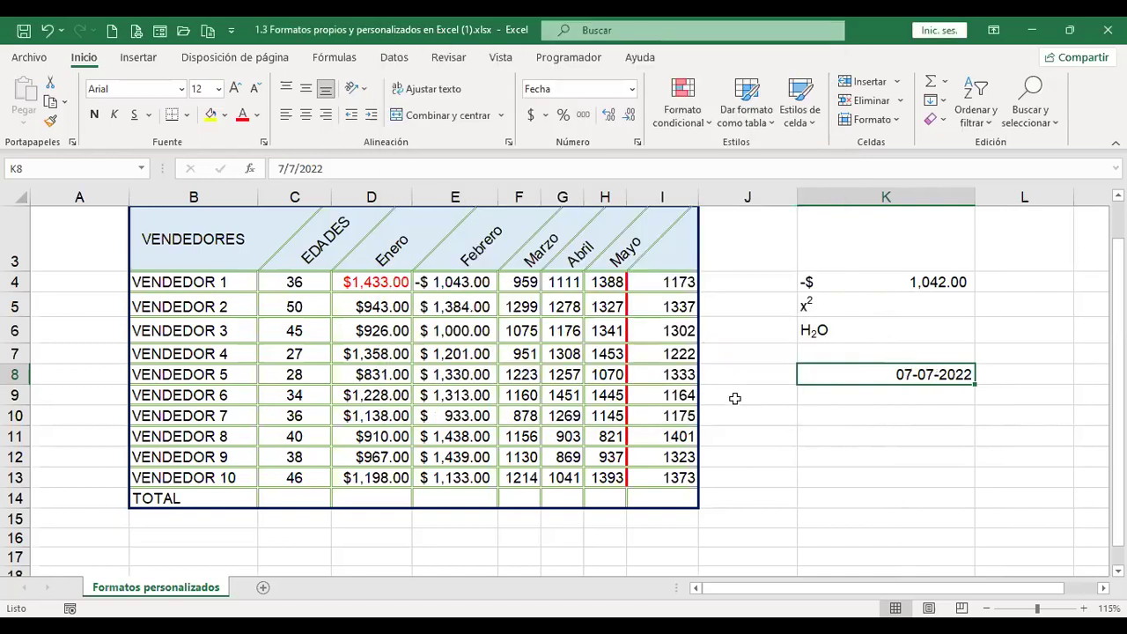
- Apply the Fecha type 2012-03-14 to K8, followed by the miércoles, 14 de marzo de 2012 type without an asterisk
key("ctrl+1")
left_click(542, 197)
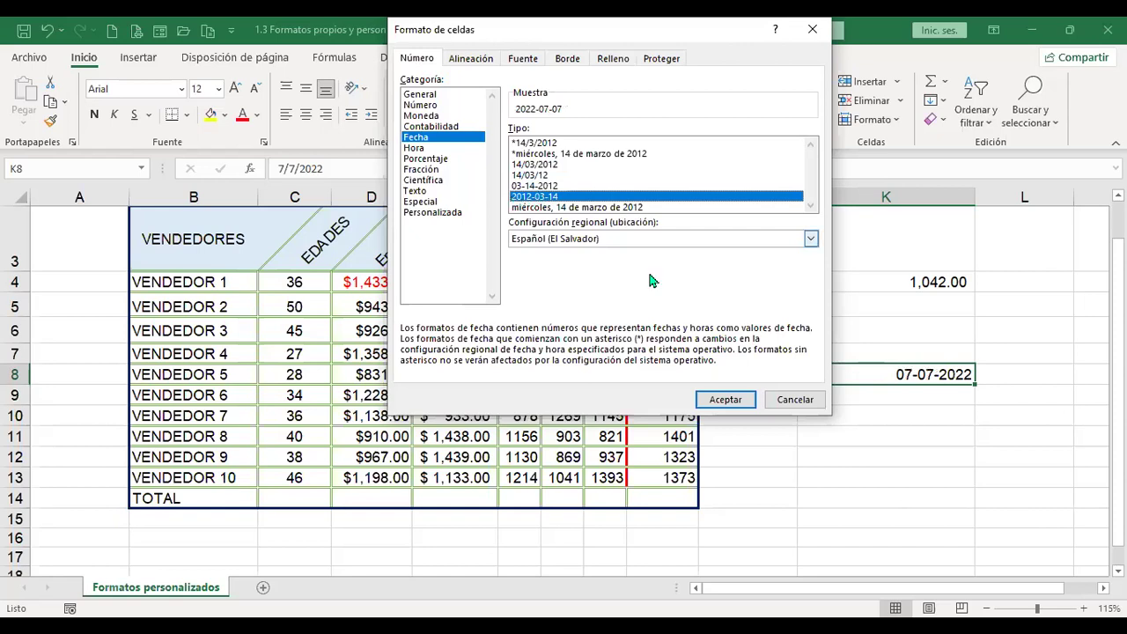
left_click(728, 401)
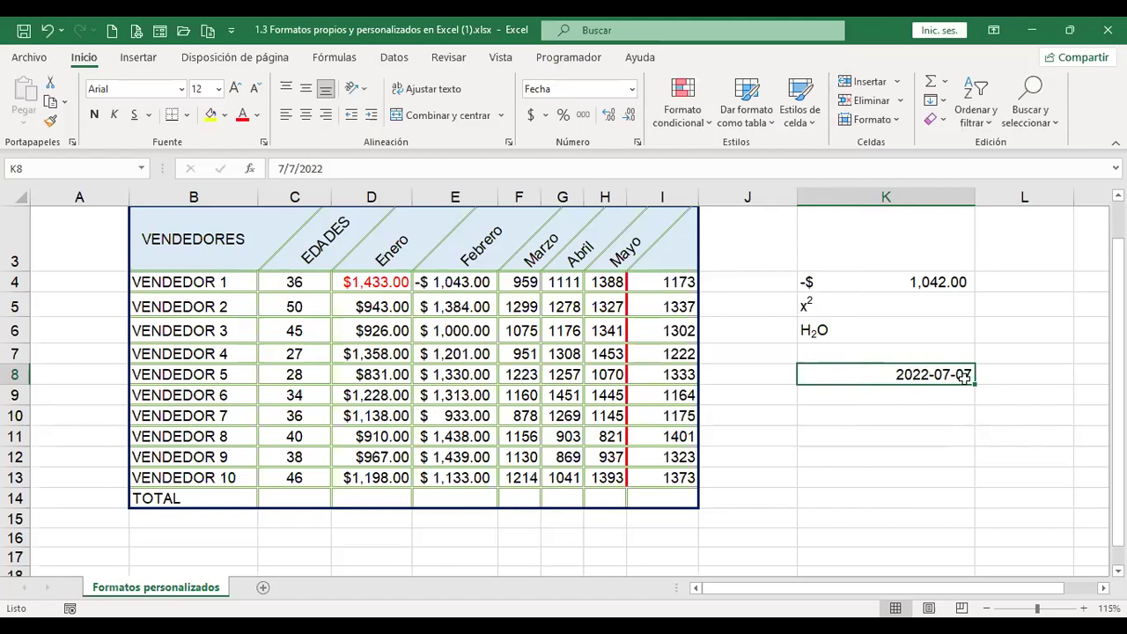
key("ctrl+1")
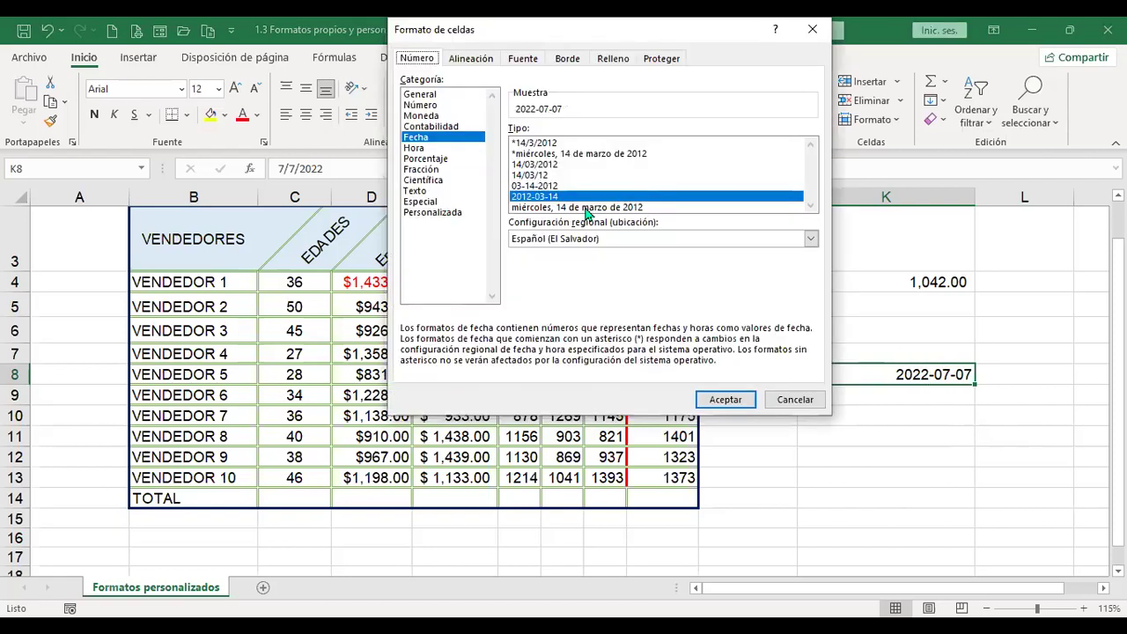
left_click(586, 207)
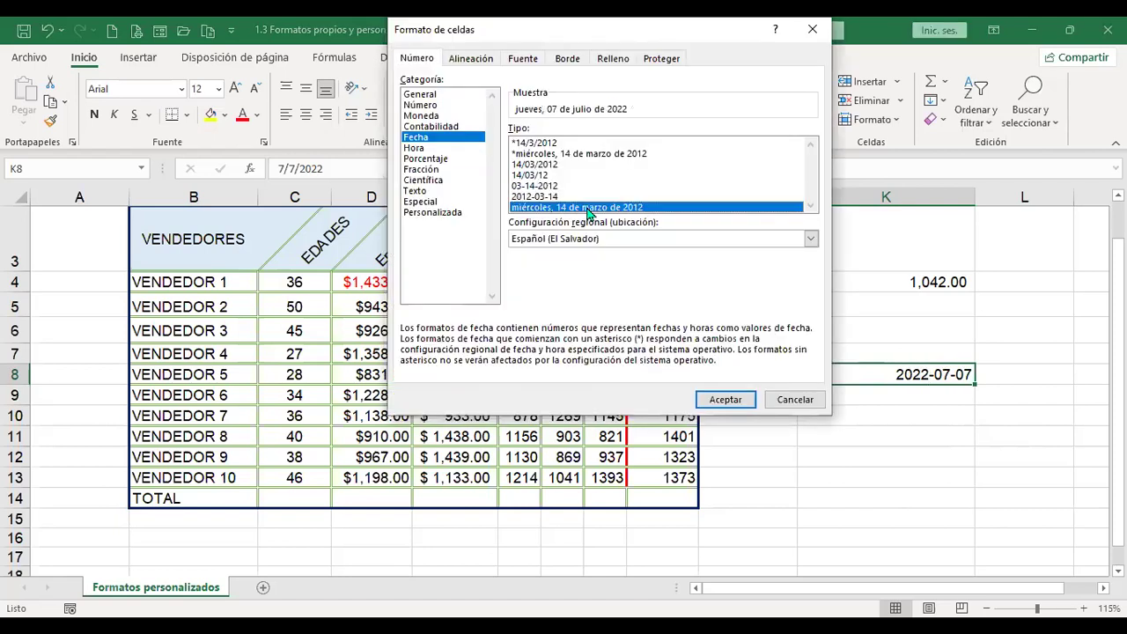
left_click(731, 401)
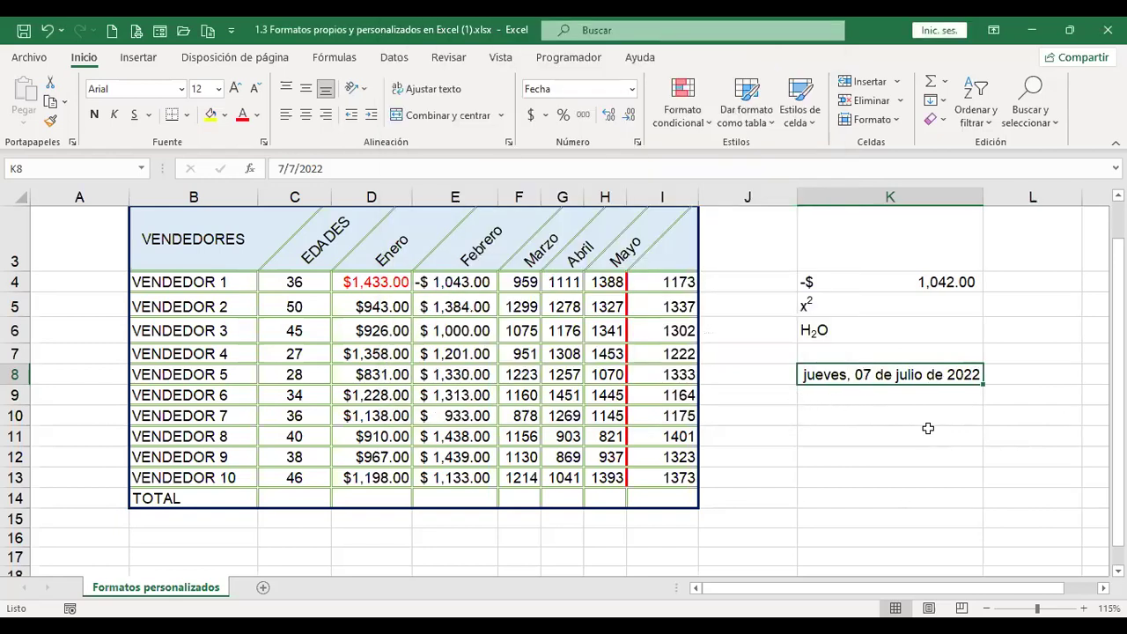
- Switch K8 to the quick number format Fecha corta, and change it to Fecha larga
left_click(631, 89)
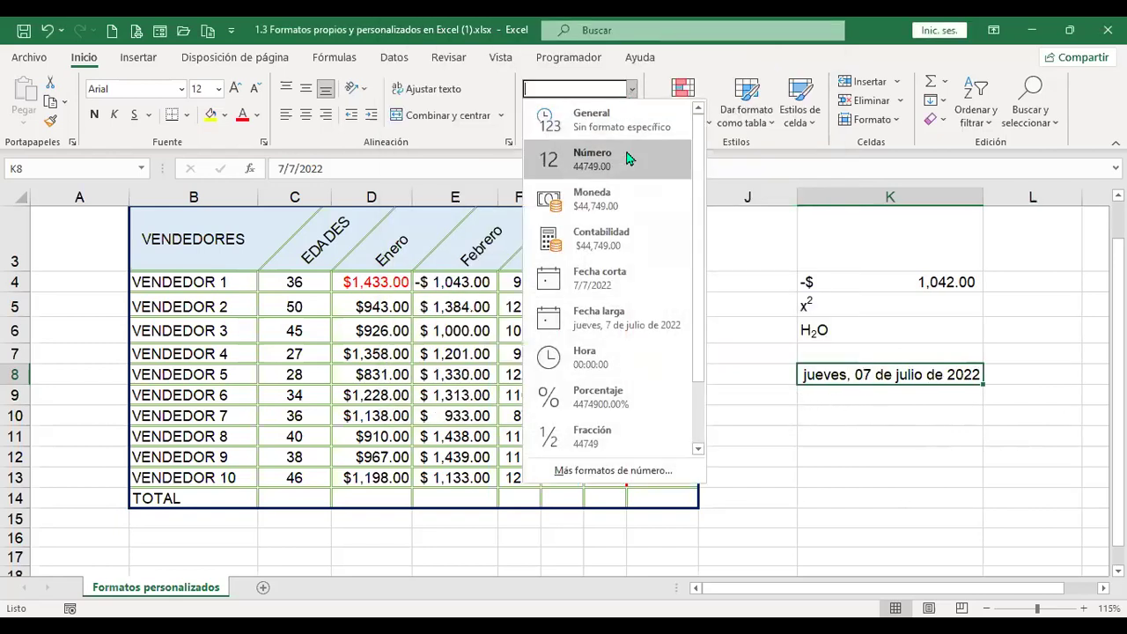
left_click(632, 289)
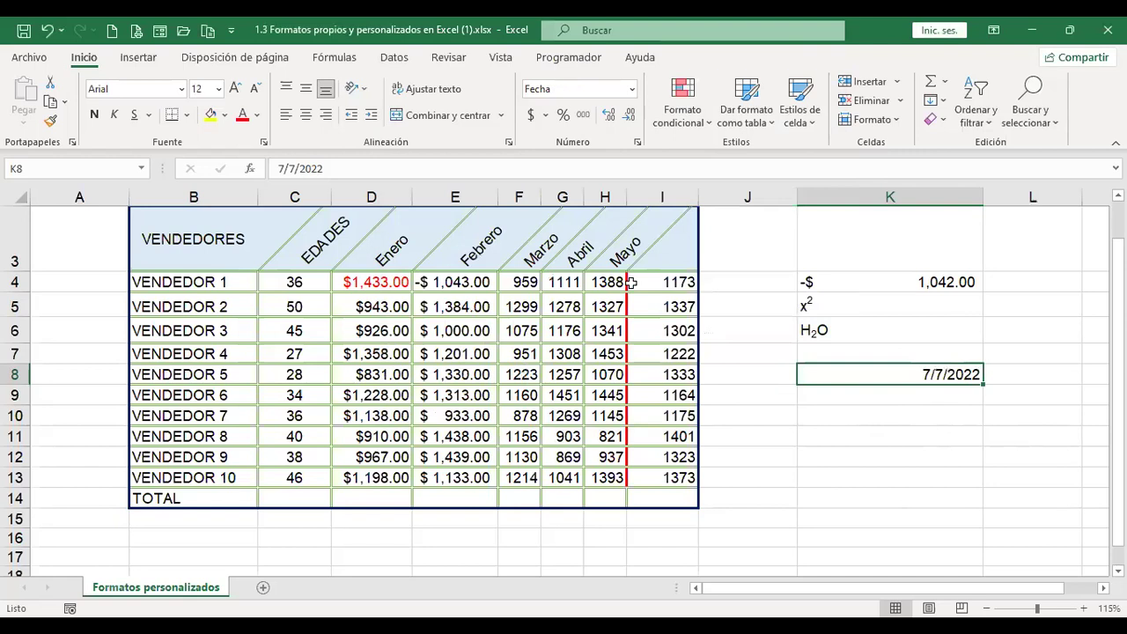
left_click(636, 90)
left_click(579, 307)
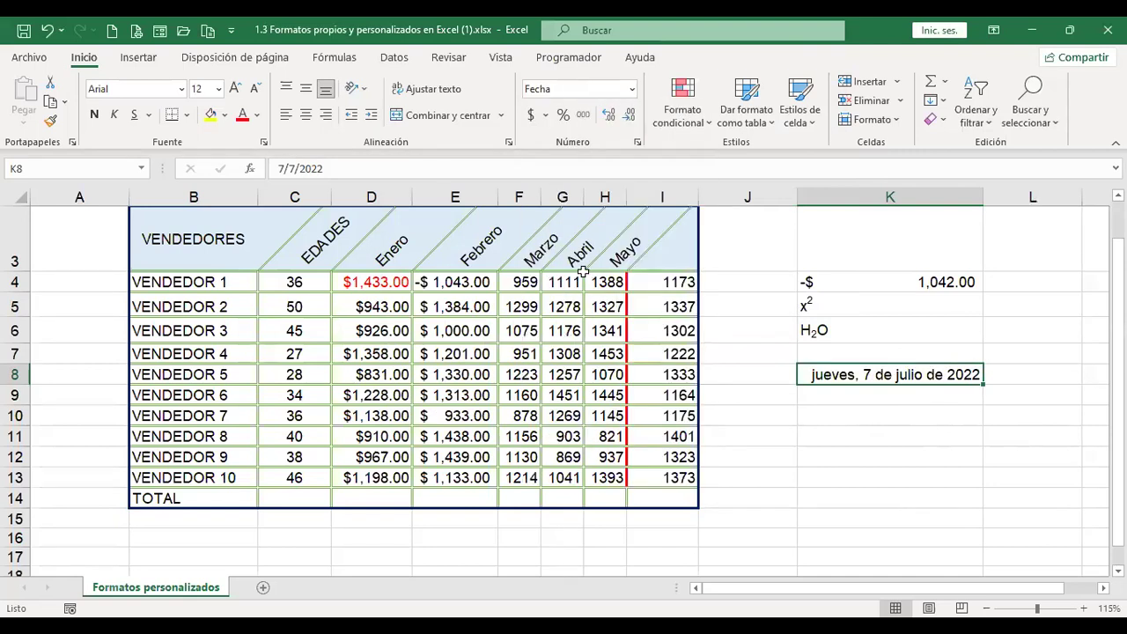
- Review the Hora format types for K8 without applying any
key("ctrl+1")
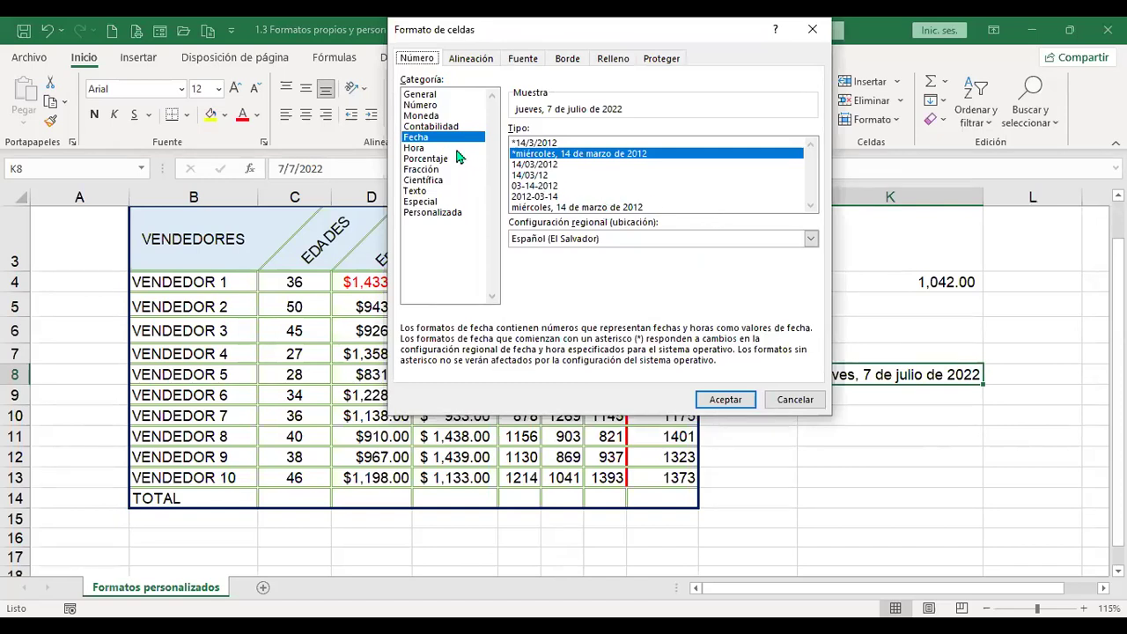
left_click(415, 148)
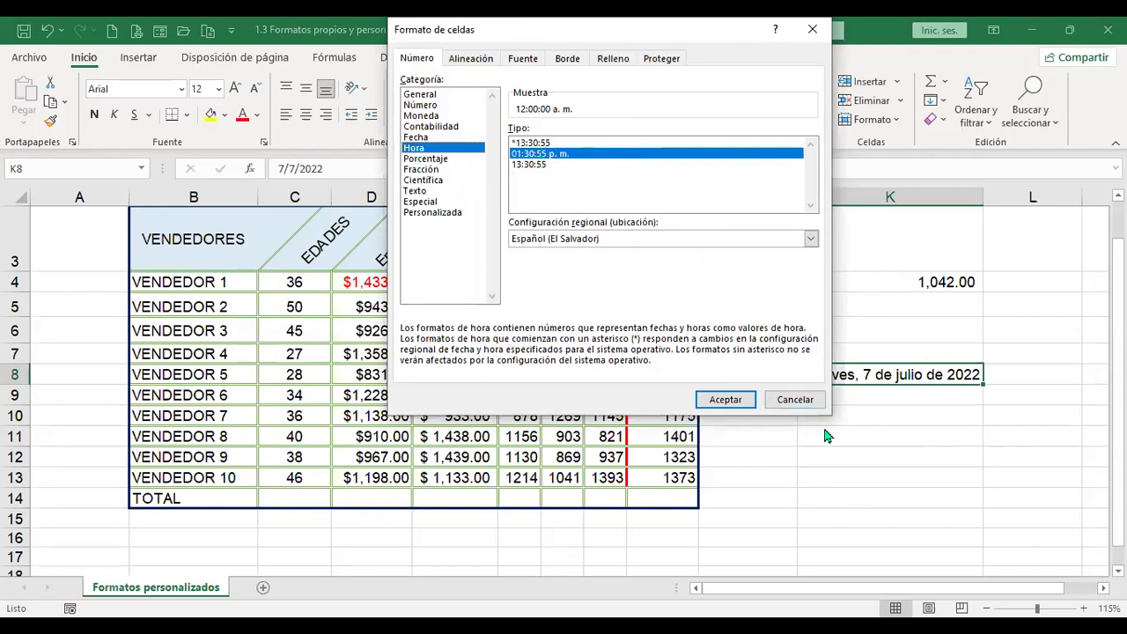
left_click(792, 401)
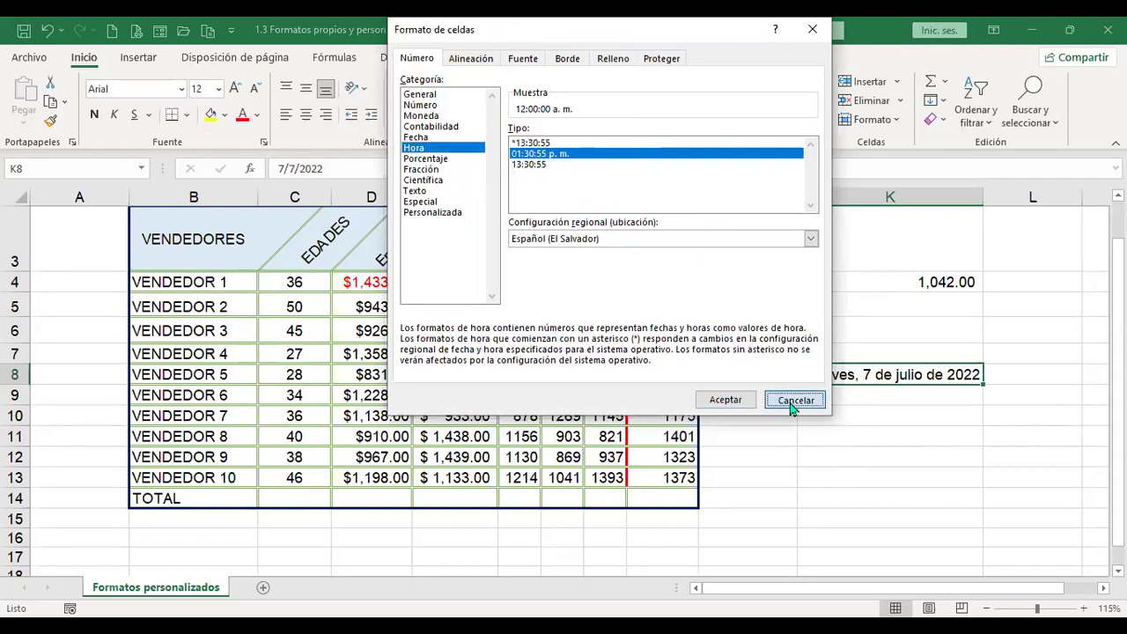
- Enter the time 20:32 in the empty cell K10 and keep that cell selected
left_click(868, 415)
type("20:32")
key("Return")
key("Up")
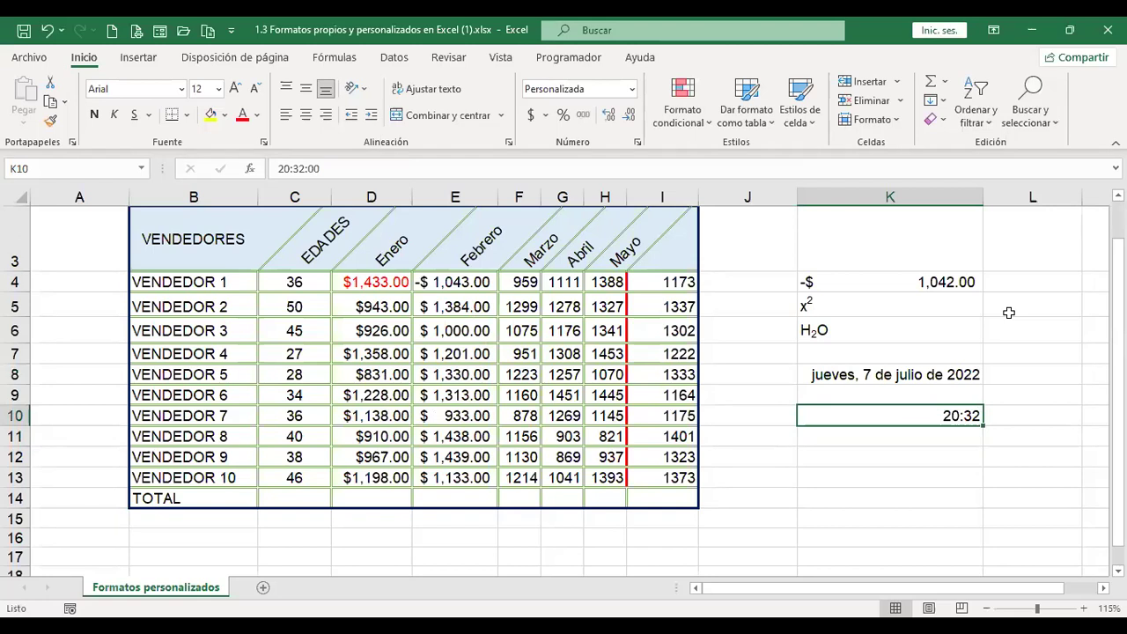
- Format the time in K10 with the Hora type *13:30:55
key("ctrl+1")
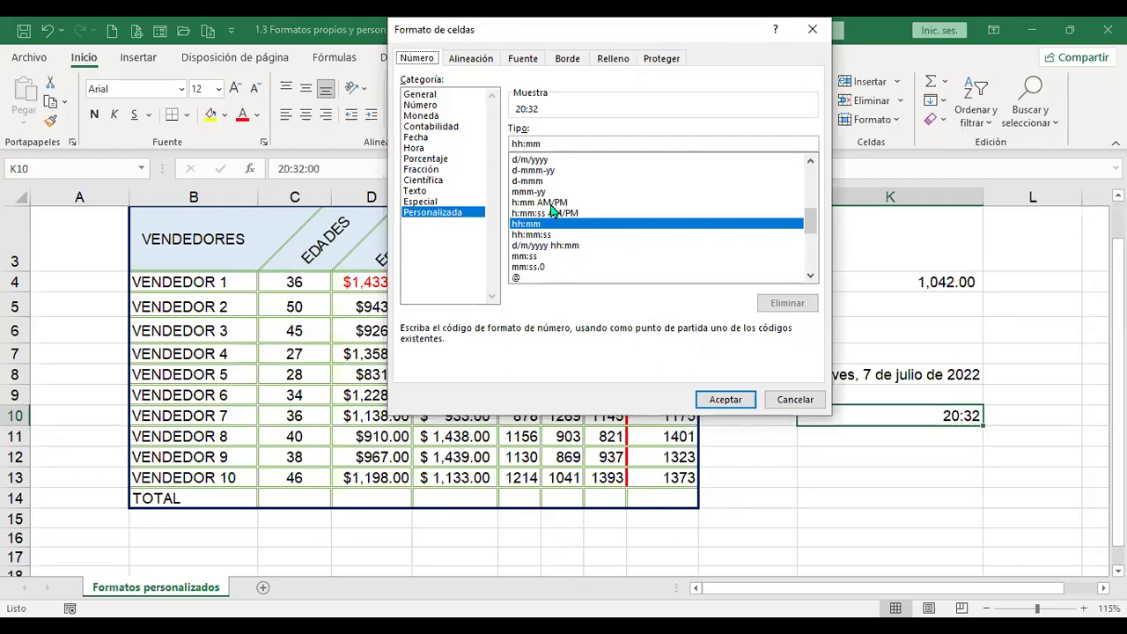
left_click(421, 150)
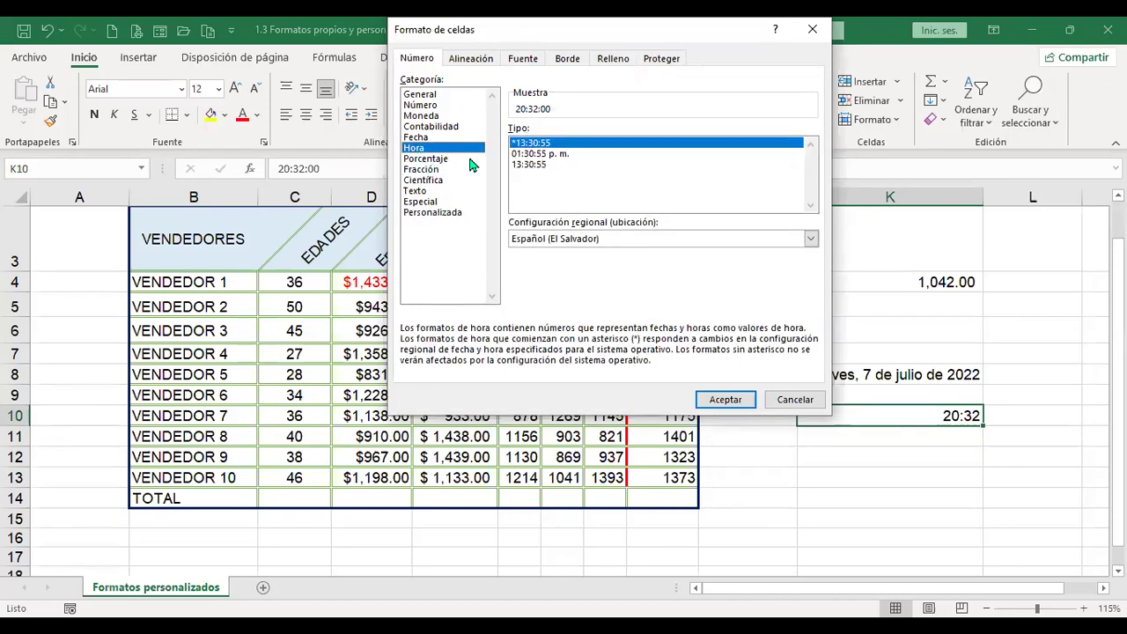
left_click(736, 402)
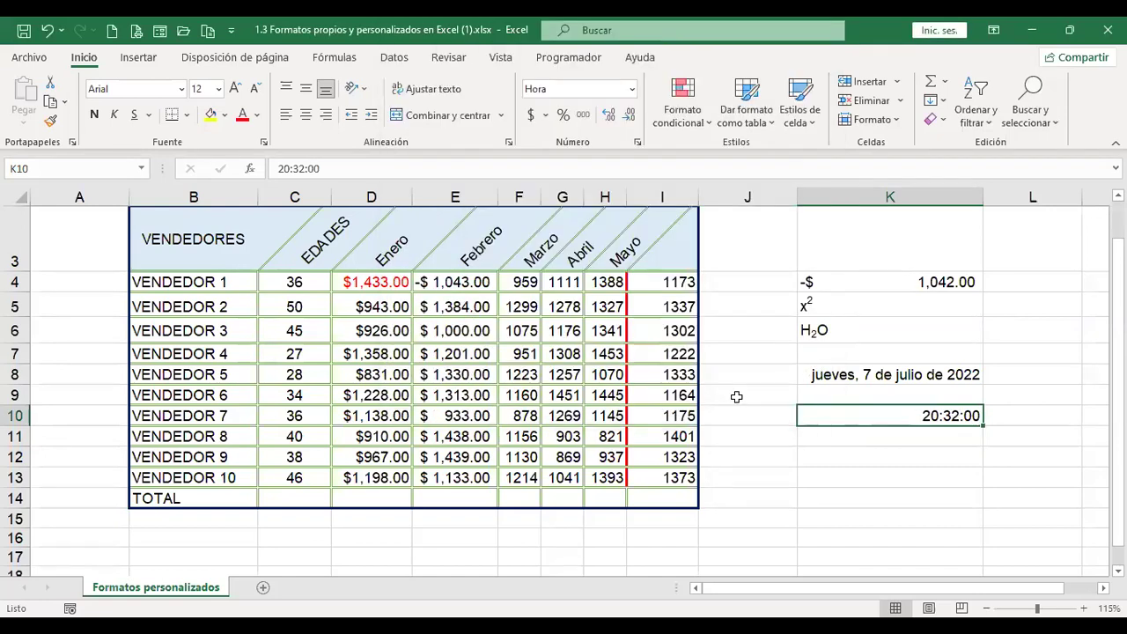
- Change the time format of K10 to the Hora type 01:30:55 p. m
key("ctrl+1")
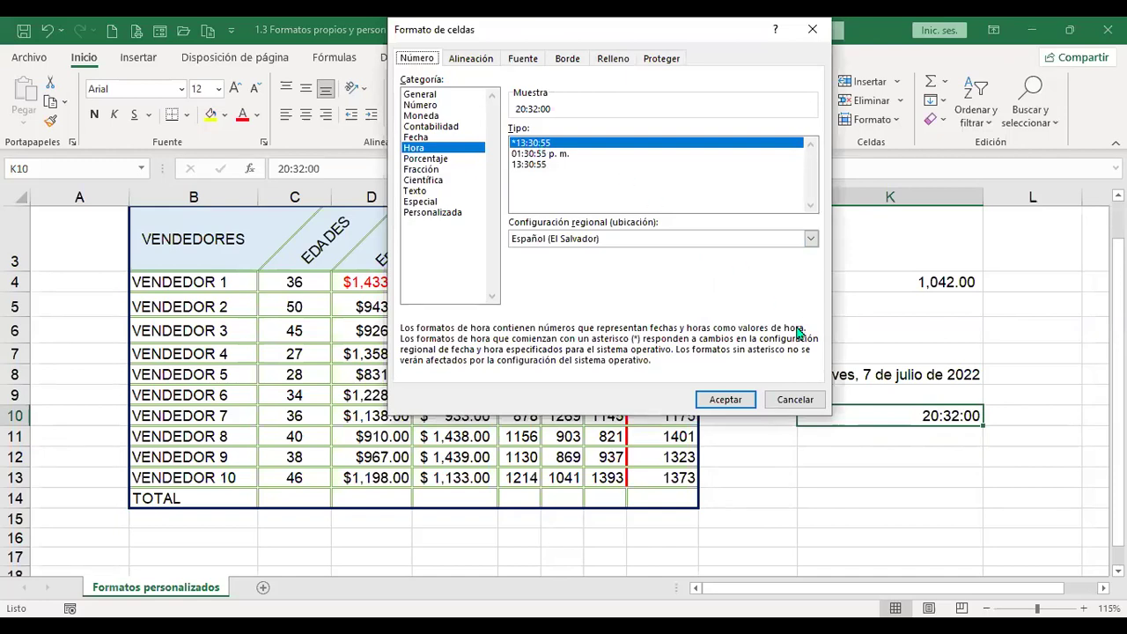
left_click(748, 402)
left_click(747, 402)
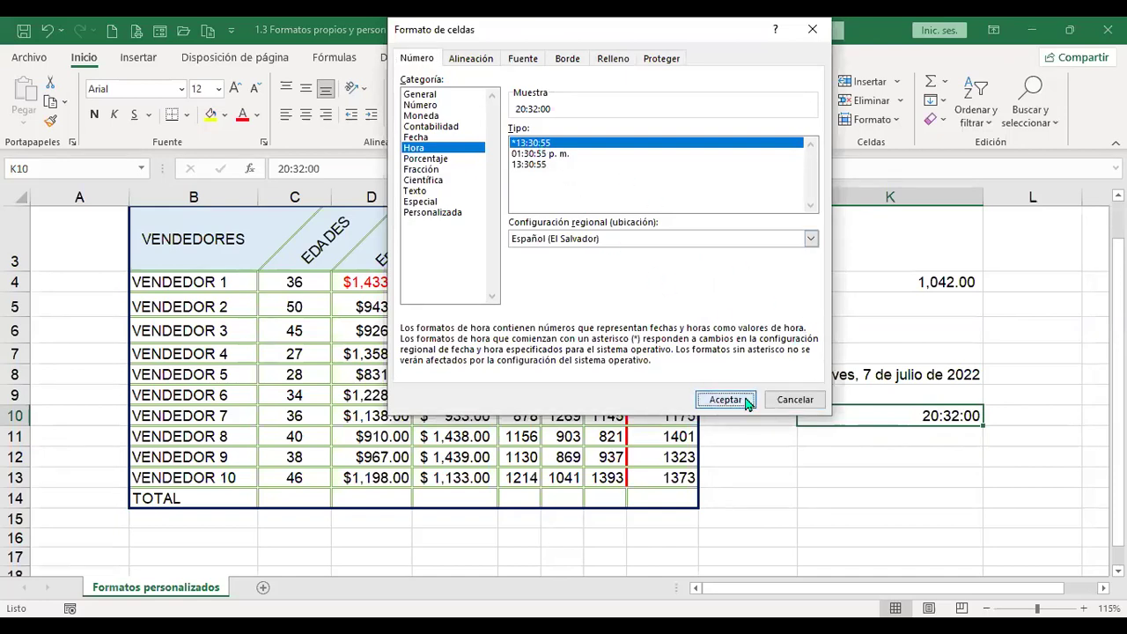
key("ctrl+1")
left_click(561, 154)
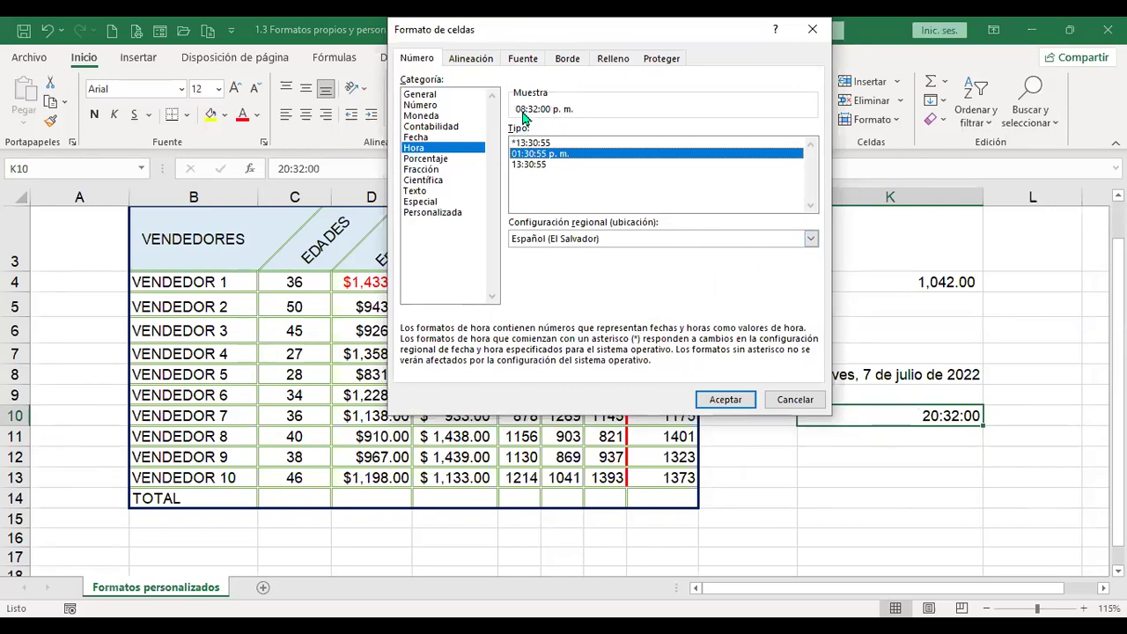
left_click(753, 407)
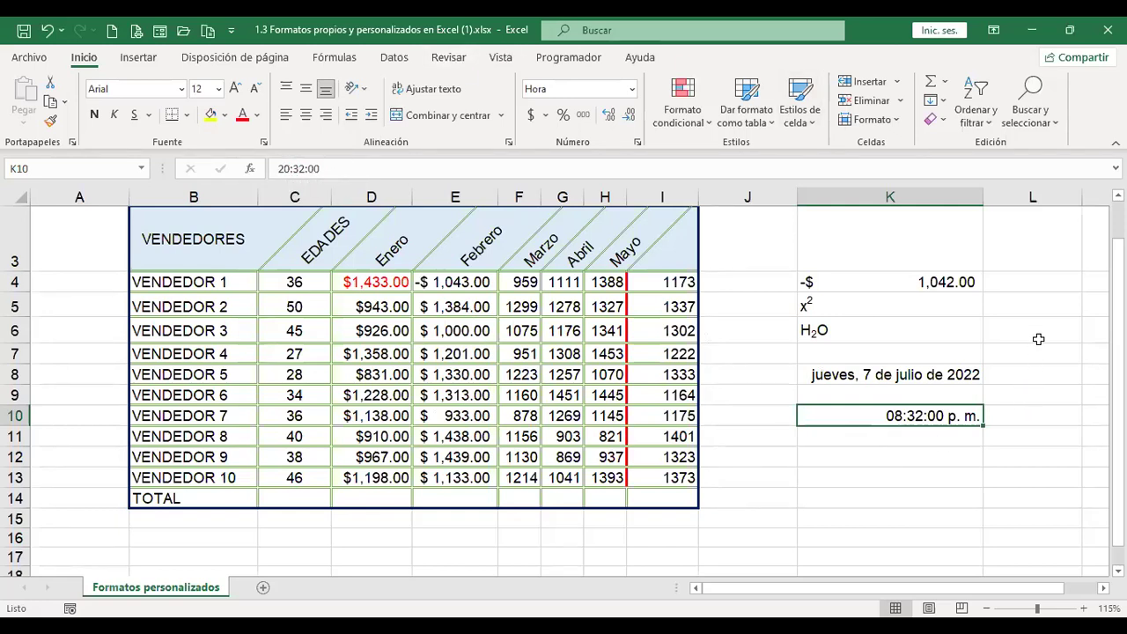
- Replace the time in K10 with 8:32 and reselect the cell
type("8:32")
key("Return")
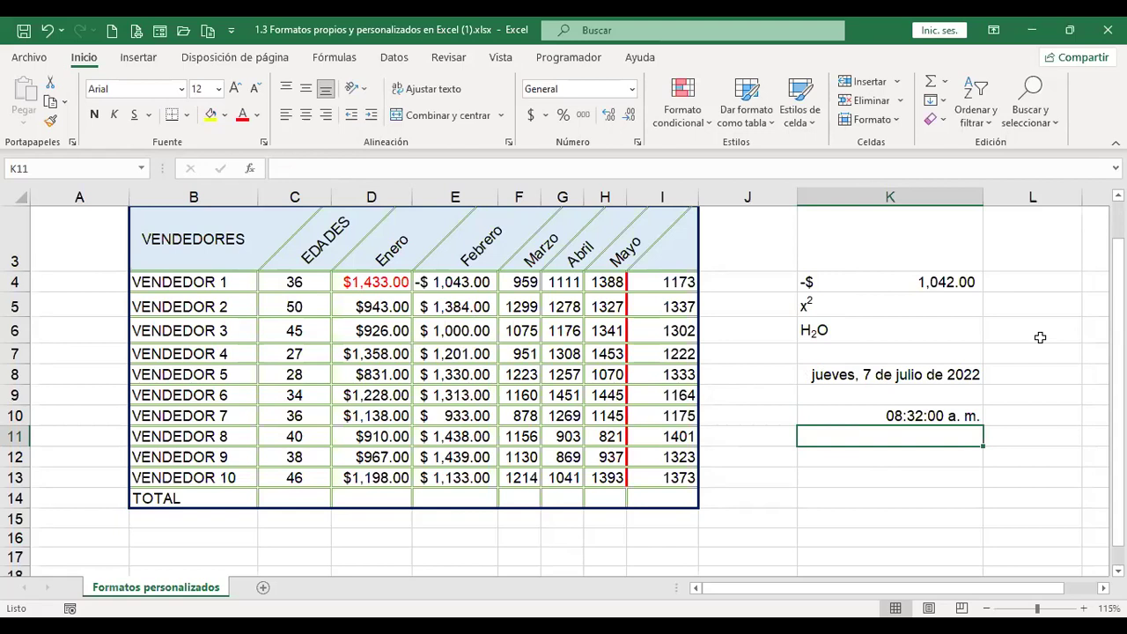
key("Up")
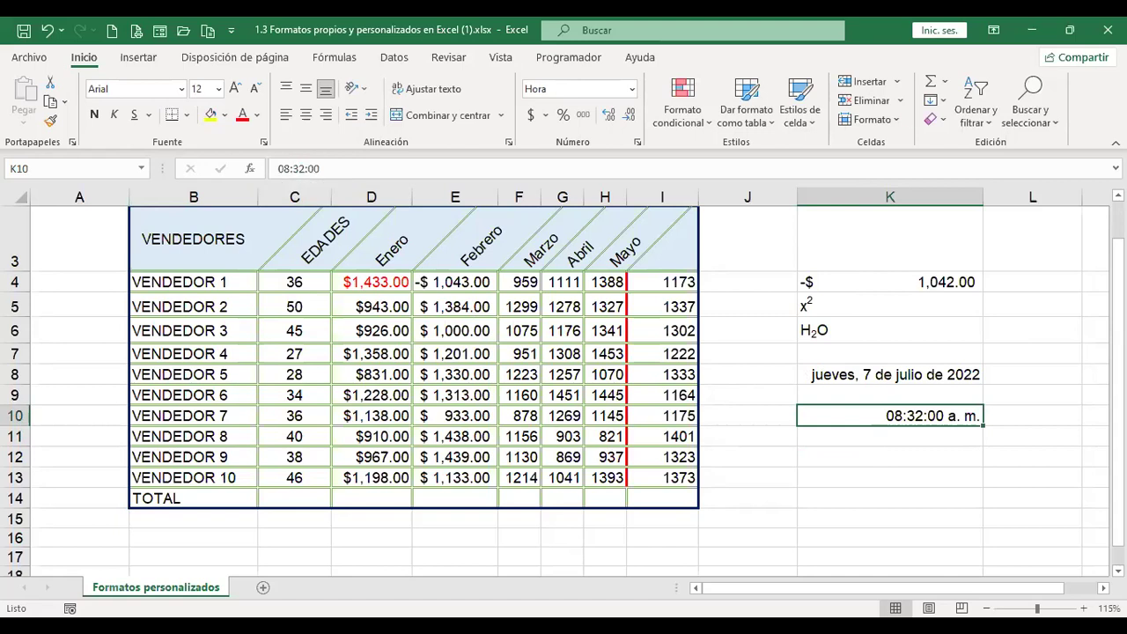
- Set the time in K10 to 20:33 and reselect the cell
type("20:33")
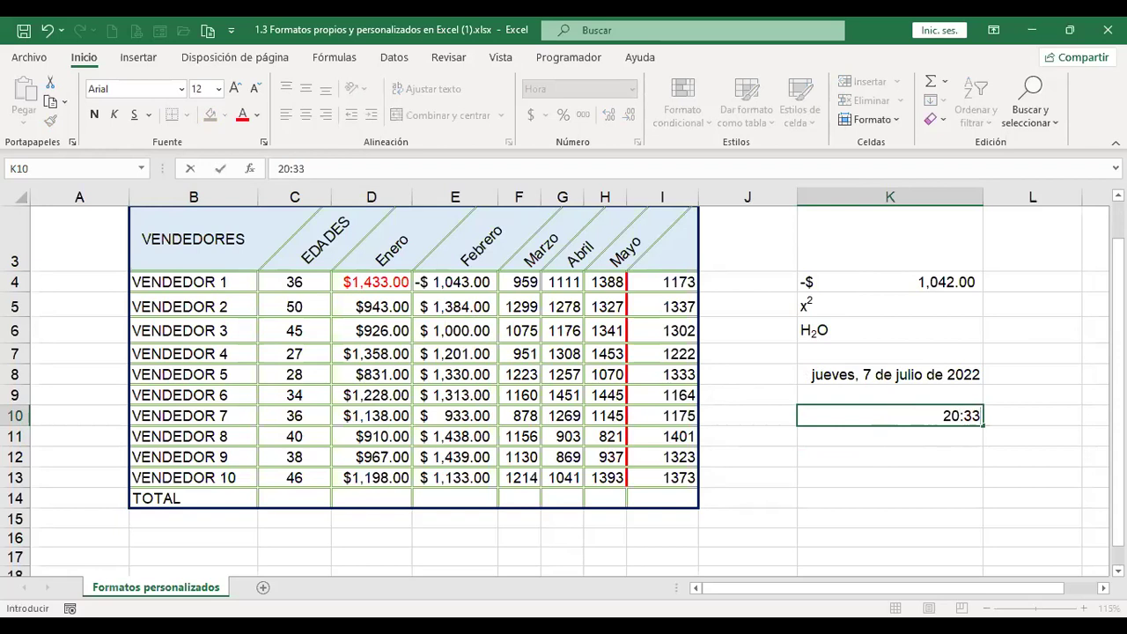
key("Return")
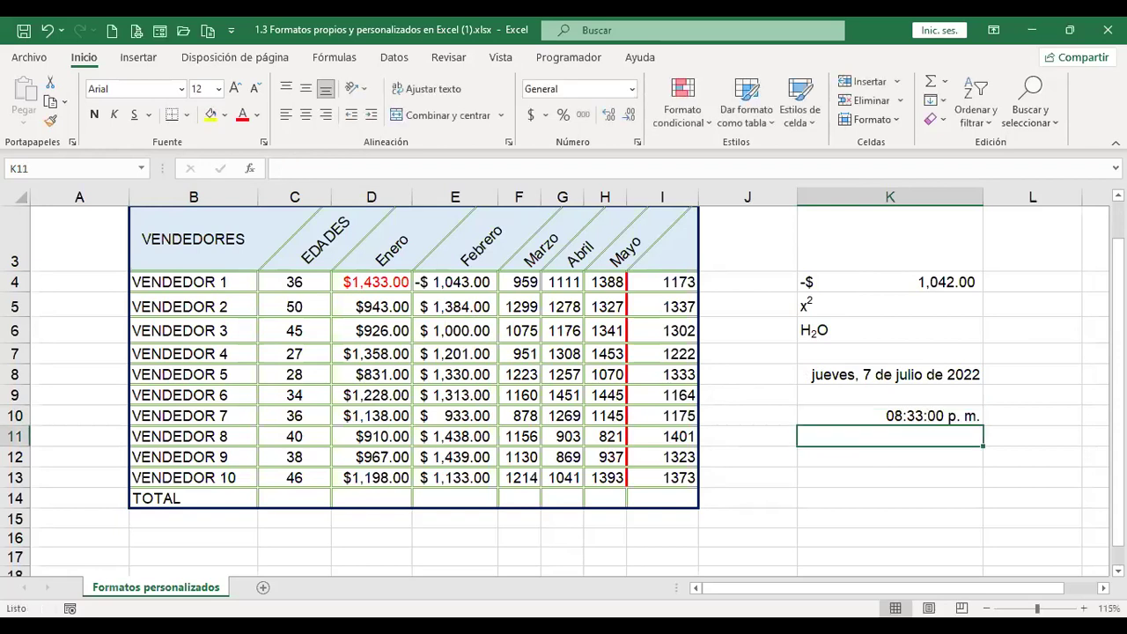
left_click(889, 416)
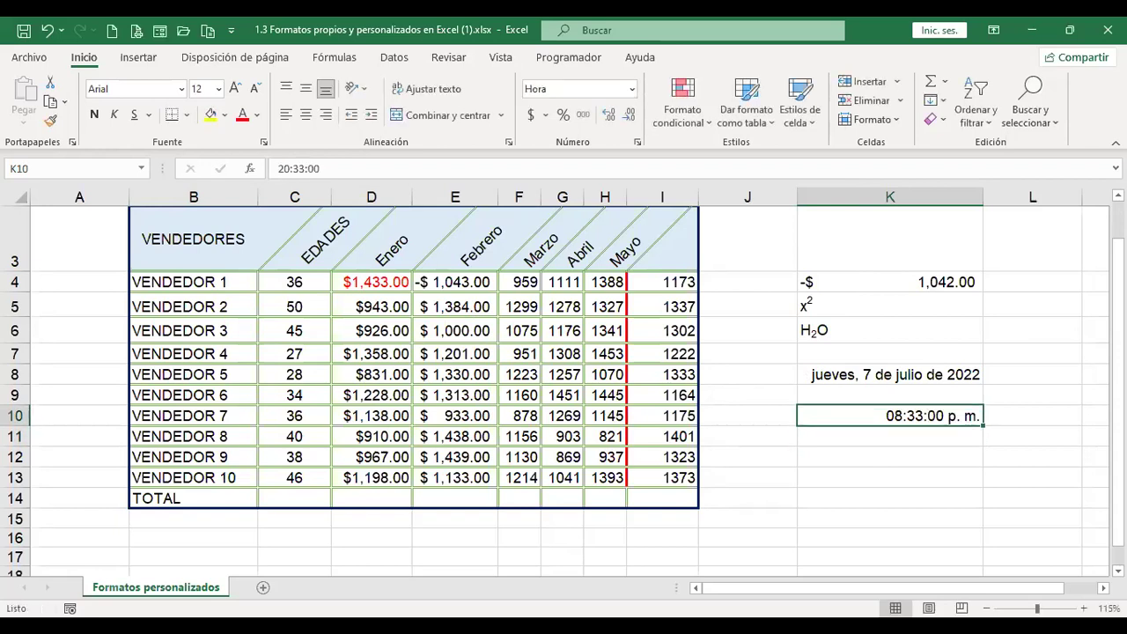
- Change the time format of K10 to the Hora type 13:30:55
left_click(637, 141)
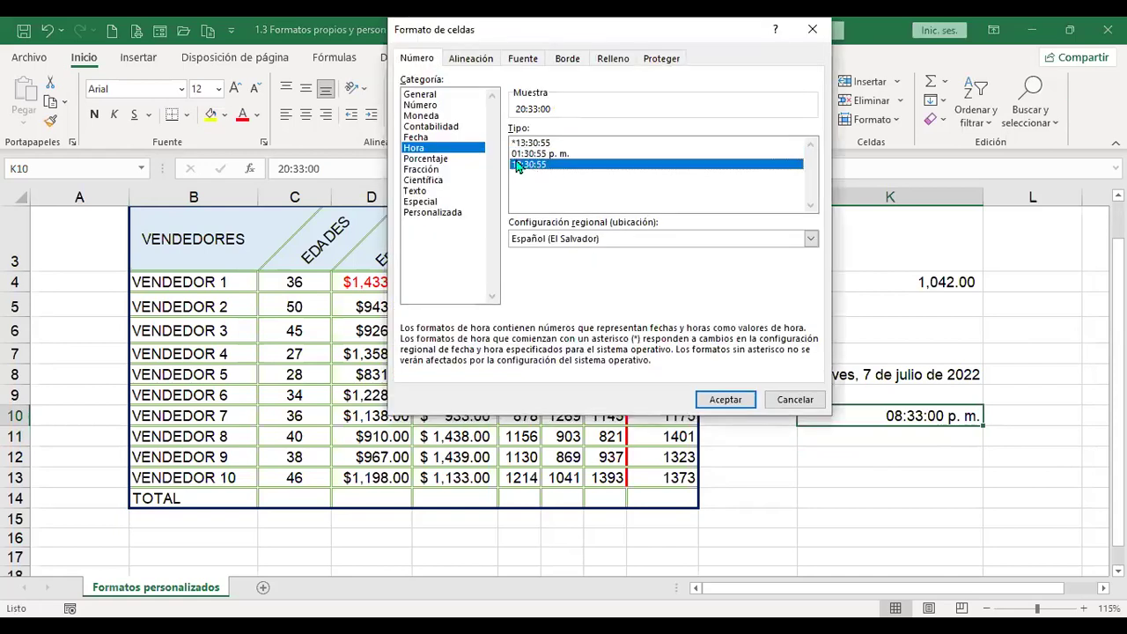
left_click(734, 399)
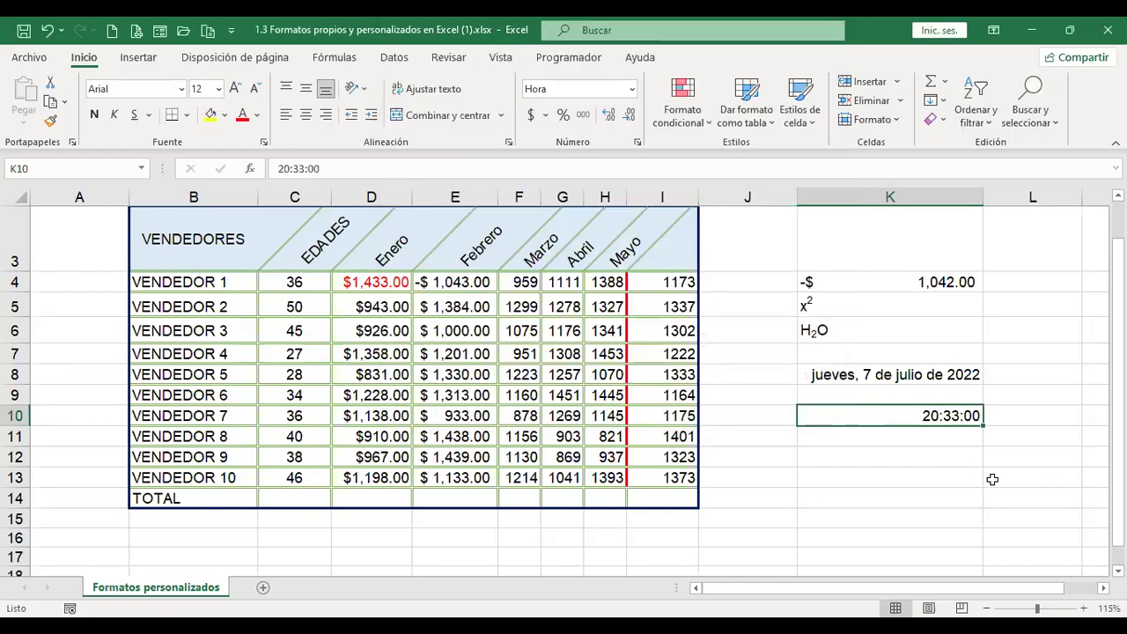
left_click(636, 142)
left_click(425, 159)
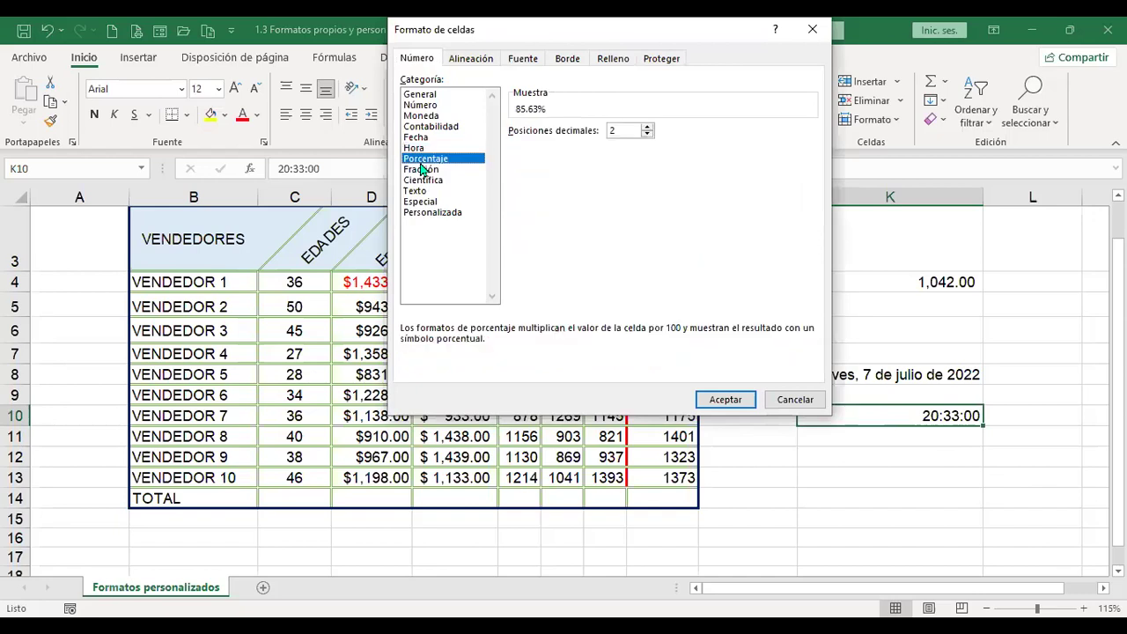
left_click(802, 401)
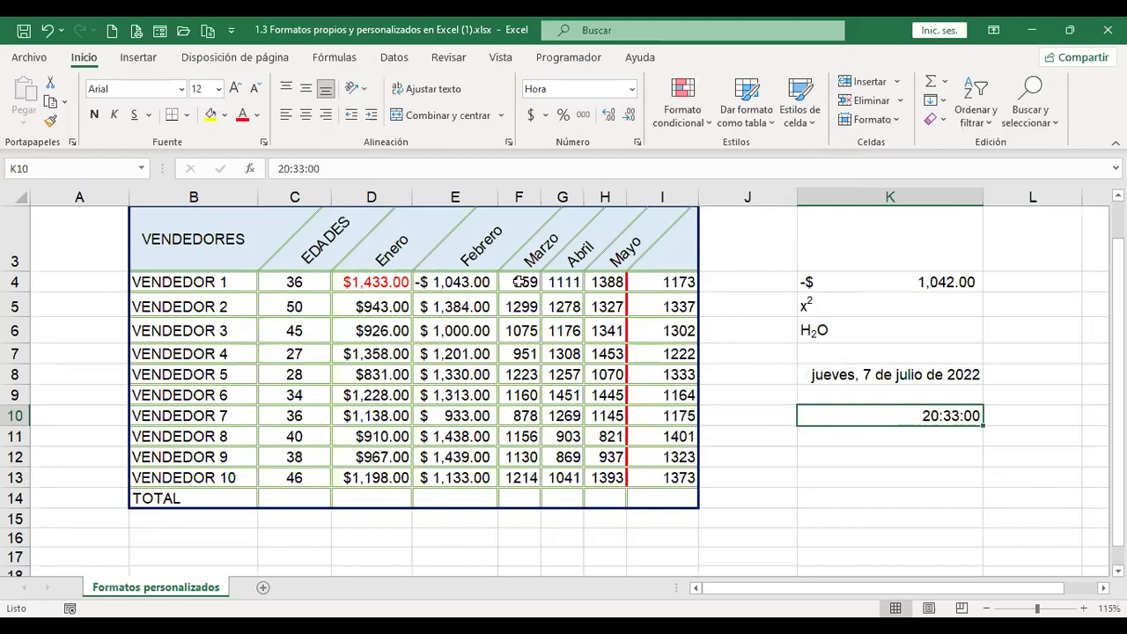
left_click_drag(521, 282, 523, 476)
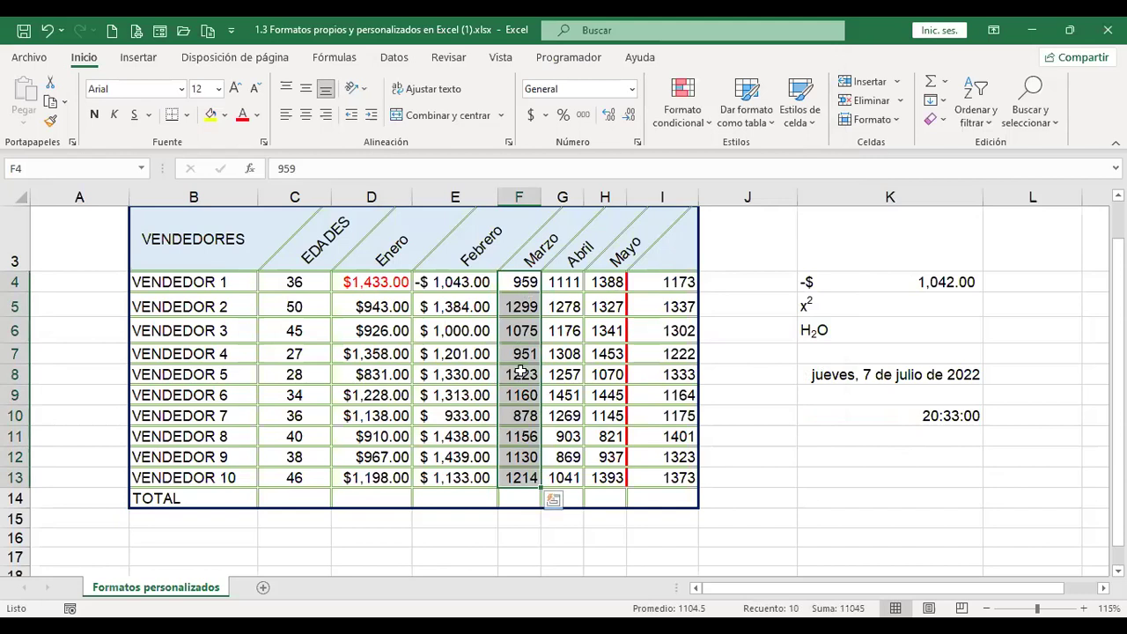
- Enter 13 in cell B17 below the table and apply the percent style to that cell
scroll(523, 365, "down", 2)
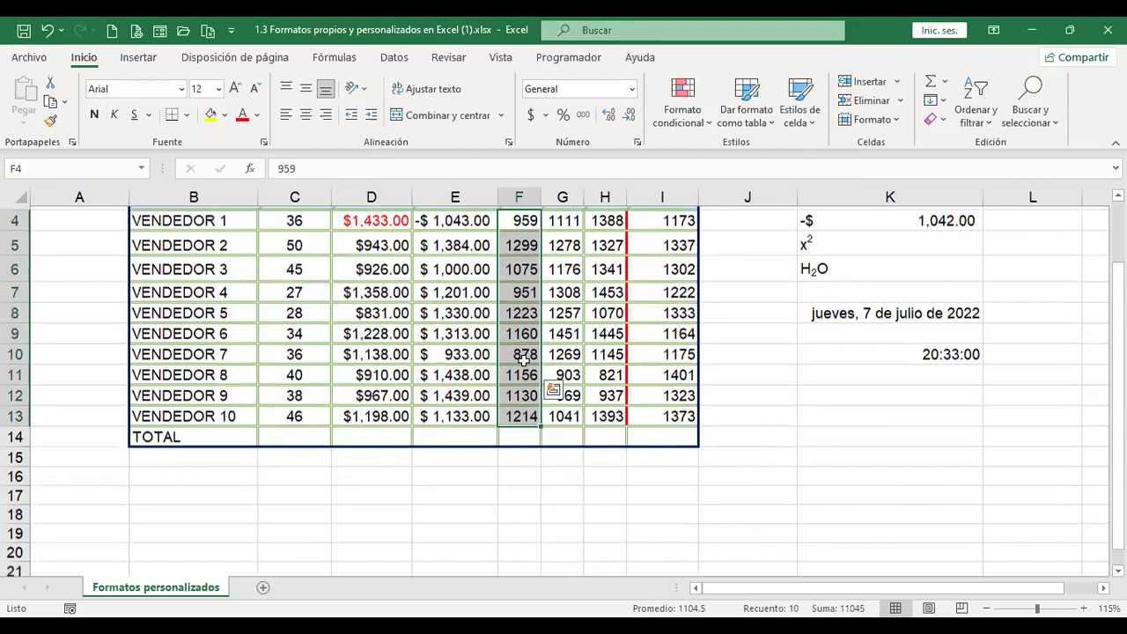
scroll(234, 317, "down", 2)
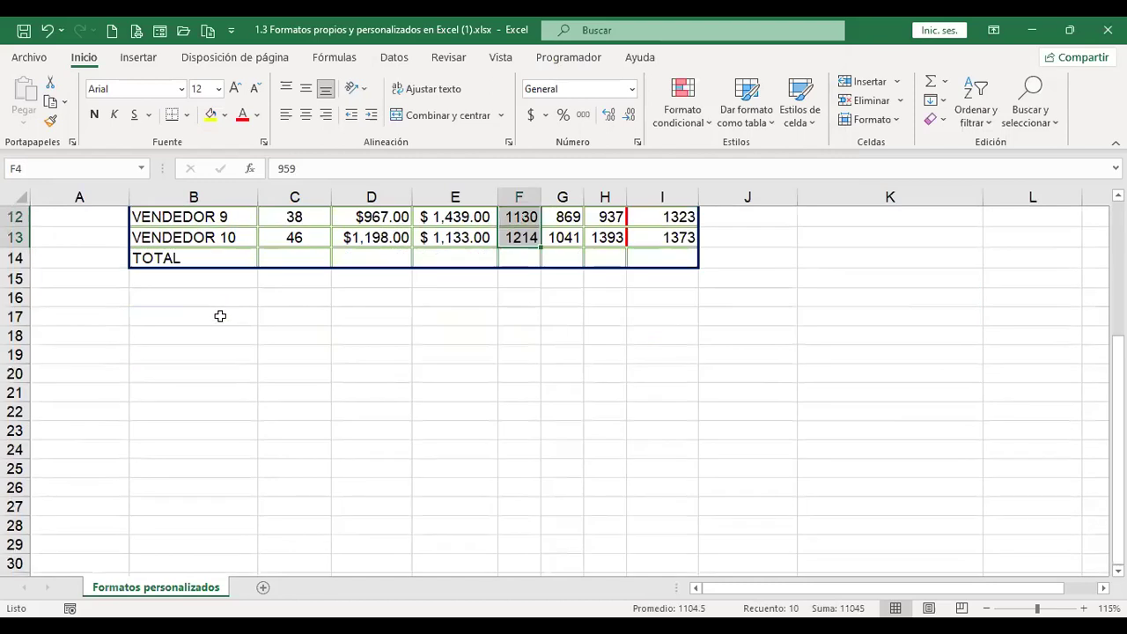
left_click(221, 316)
type("13")
key("Return")
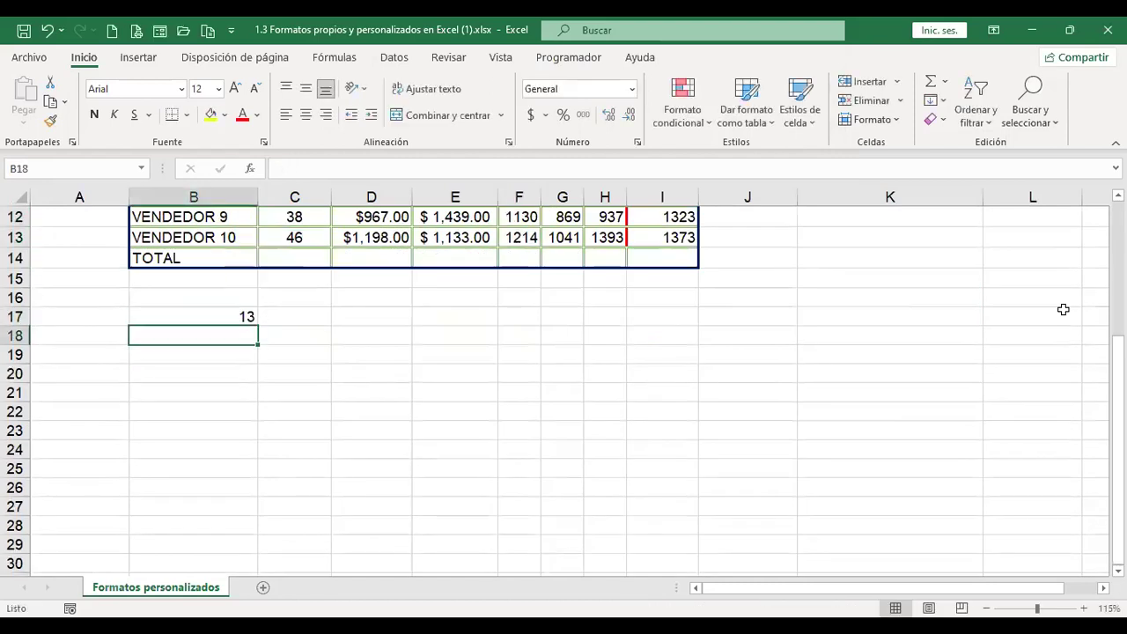
key("Up")
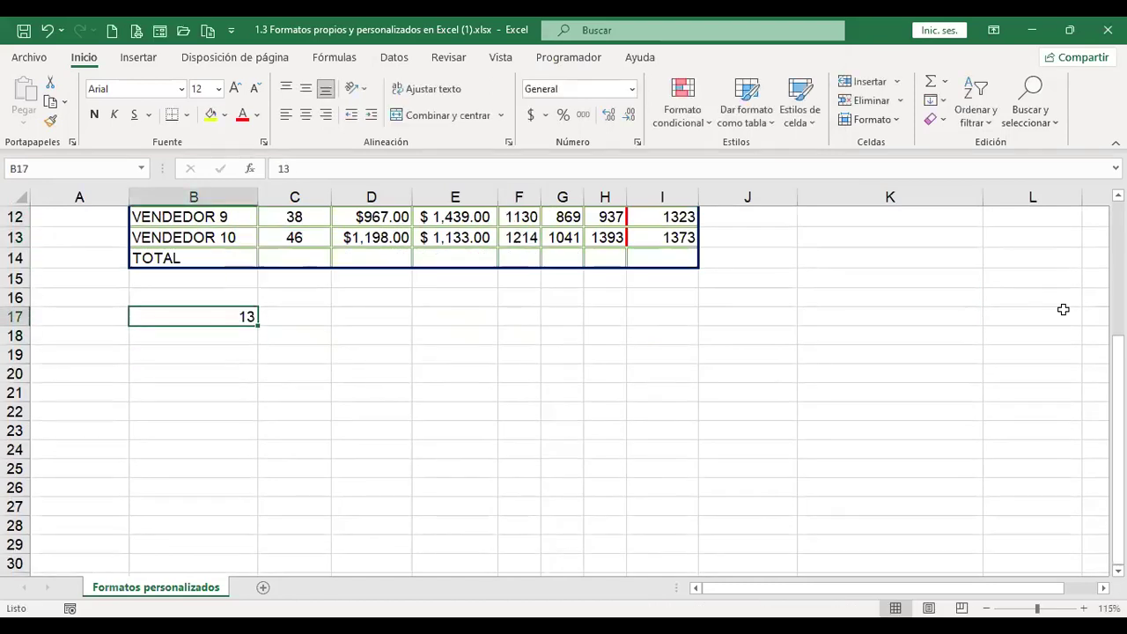
left_click(564, 116)
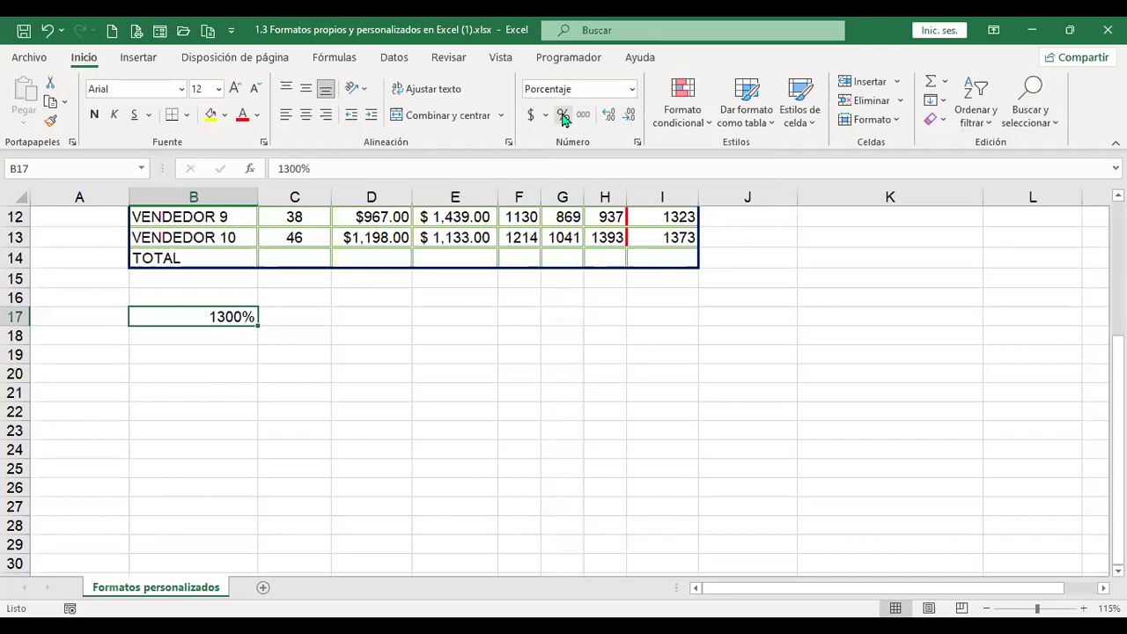
- Re-enter 13 in the percent-formatted B17 and format the cell as Fracción with the type Hasta un dígito (1/4)
type("13")
key("Return")
key("Up")
key("ctrl+1")
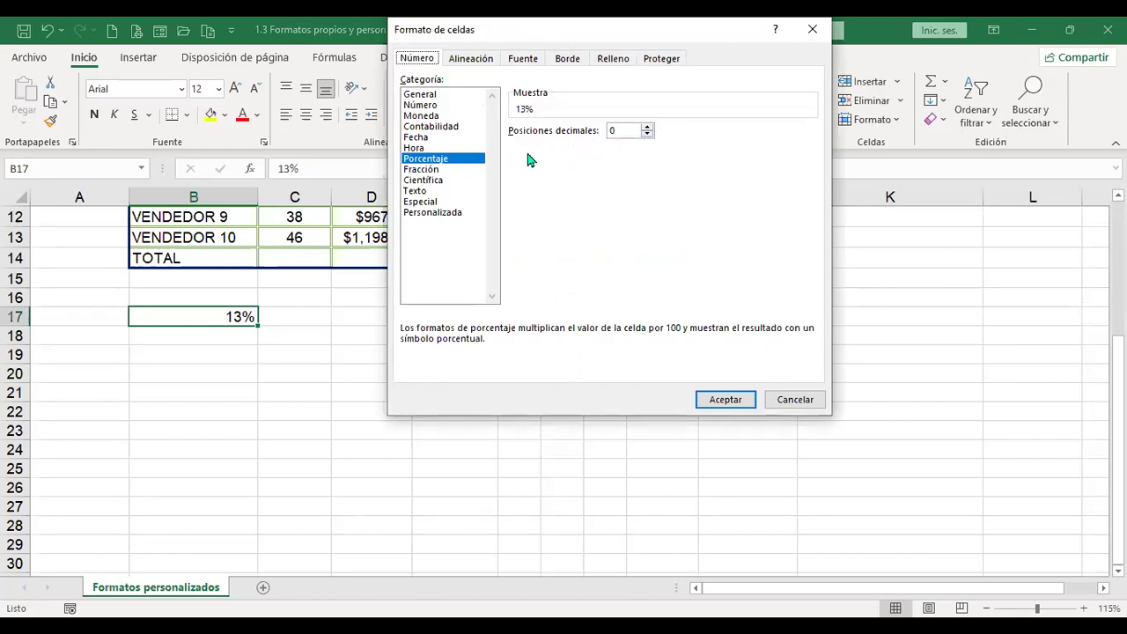
left_click(425, 170)
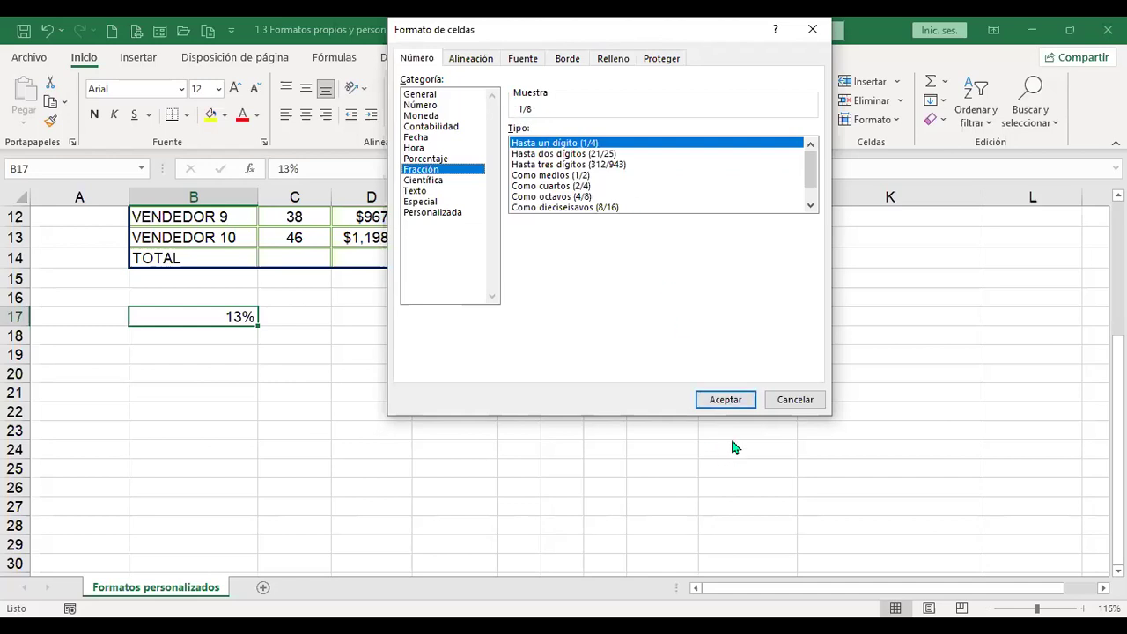
left_click(726, 400)
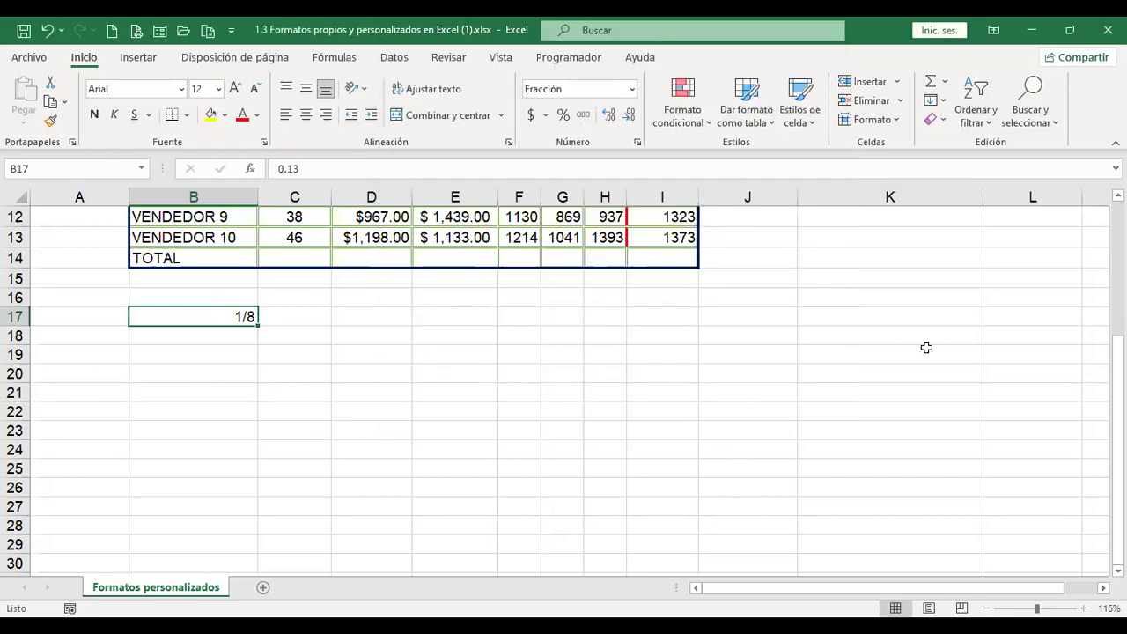
- Apply the Fracción type Hasta dos dígitos (21/25) to B17, followed by Hasta tres dígitos (312/943)
key("ctrl+1")
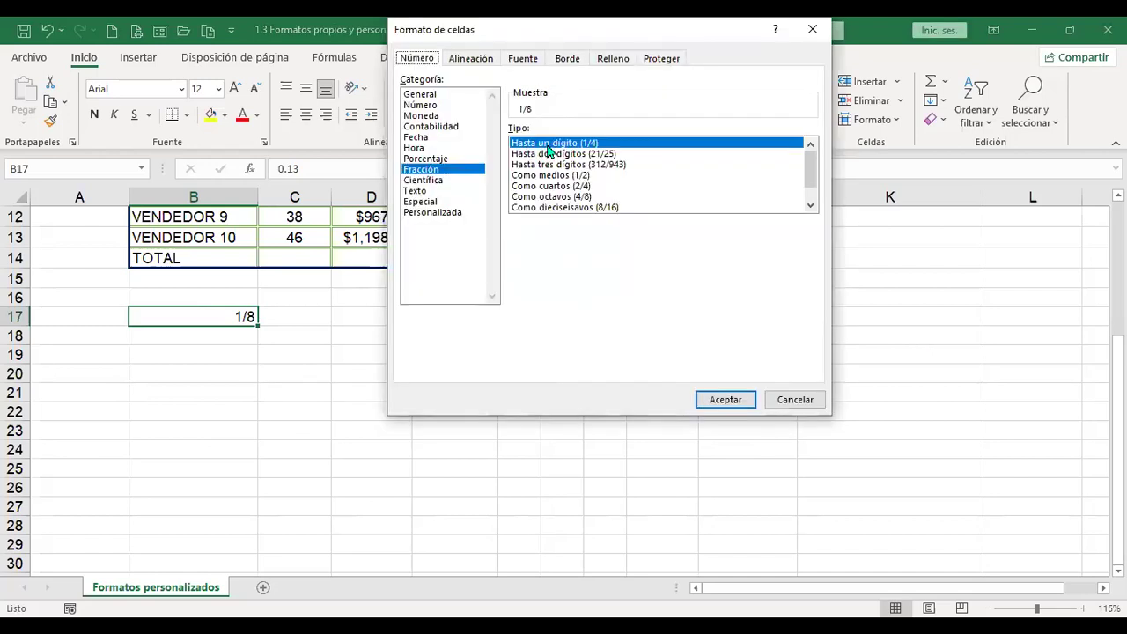
left_click(569, 155)
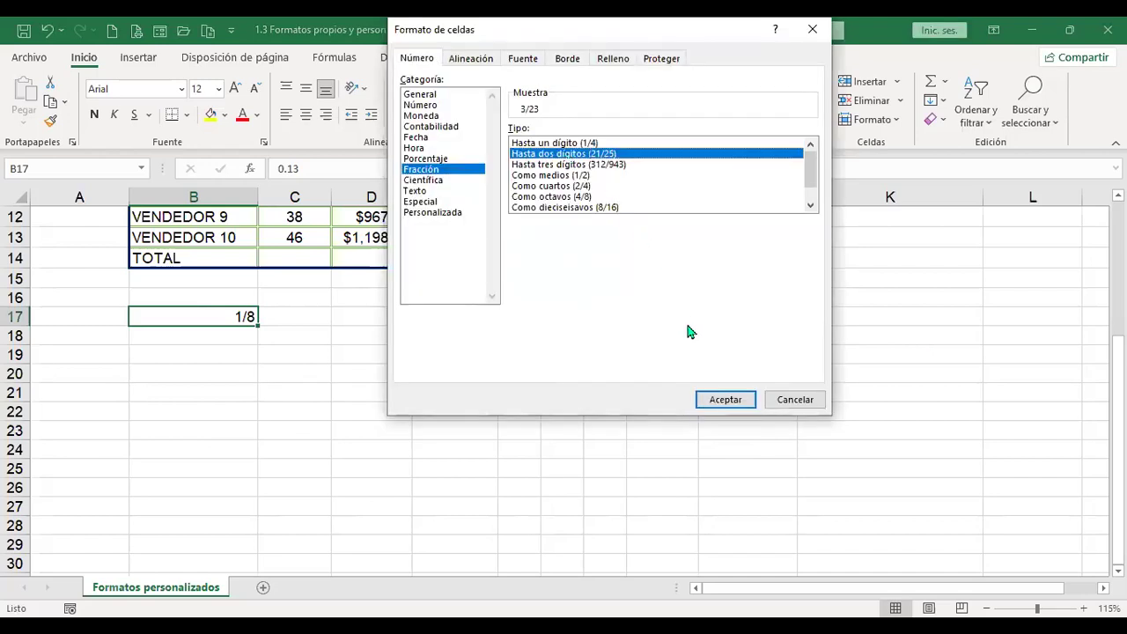
left_click(726, 400)
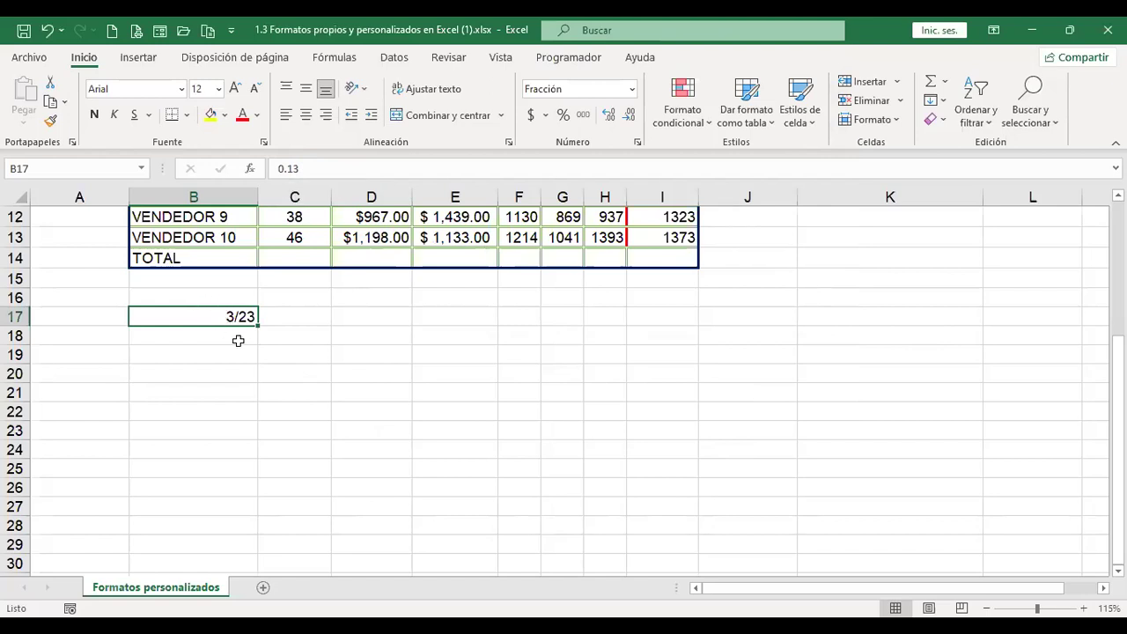
key("ctrl+1")
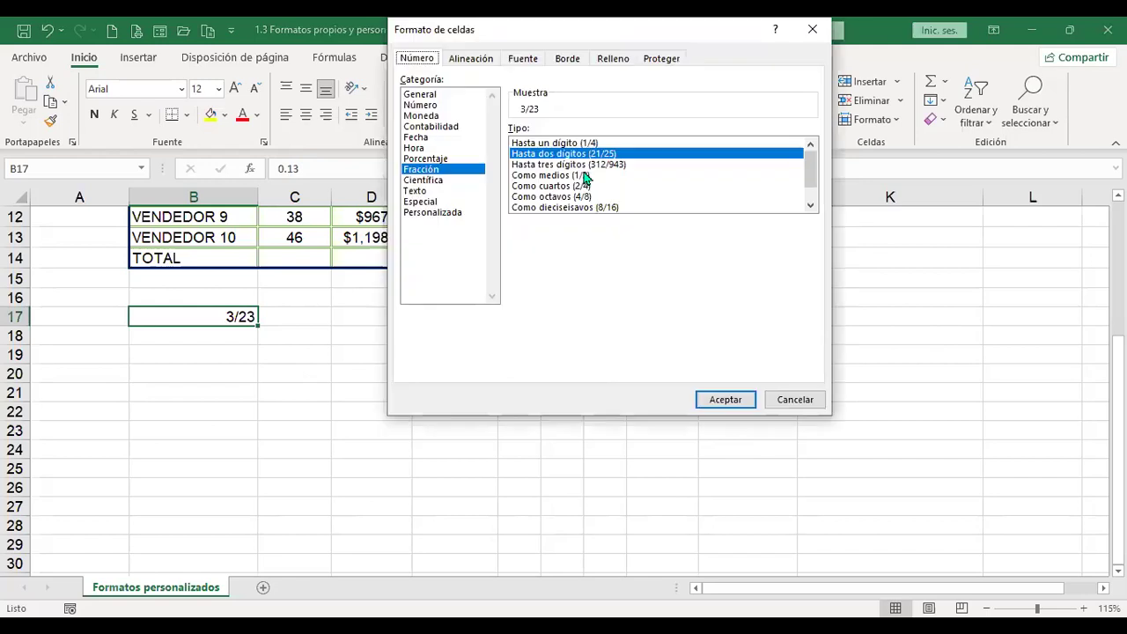
left_click(585, 165)
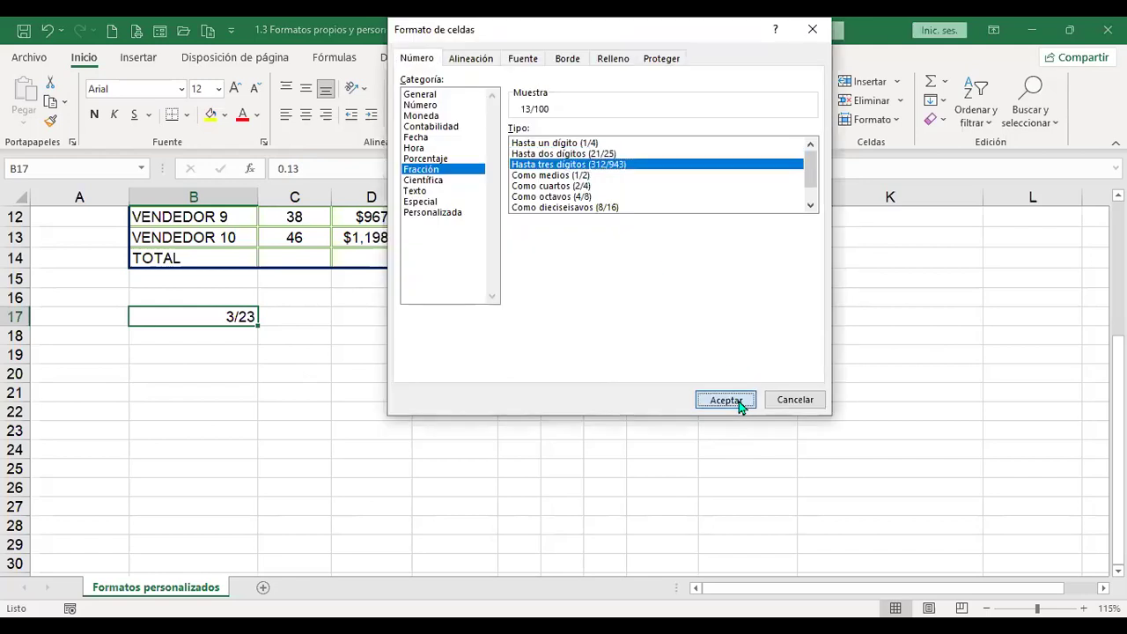
left_click(726, 400)
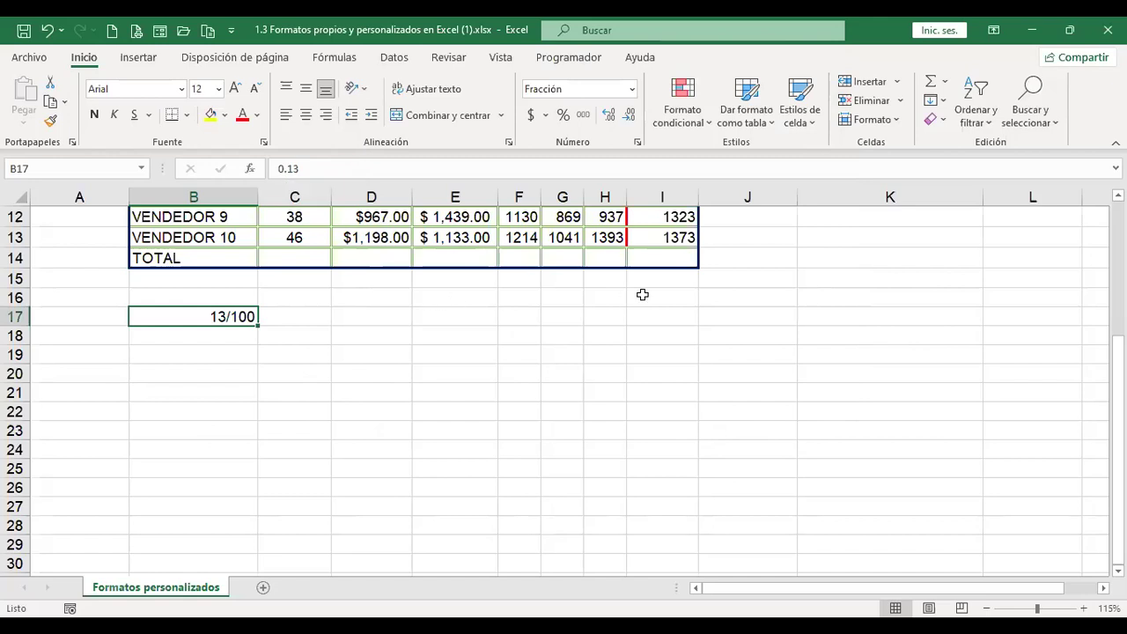
- Set the Fracción type of B17 to Como medios (1/2) and replace the cell's value with 0.5
key("ctrl+1")
left_click(558, 176)
left_click(715, 397)
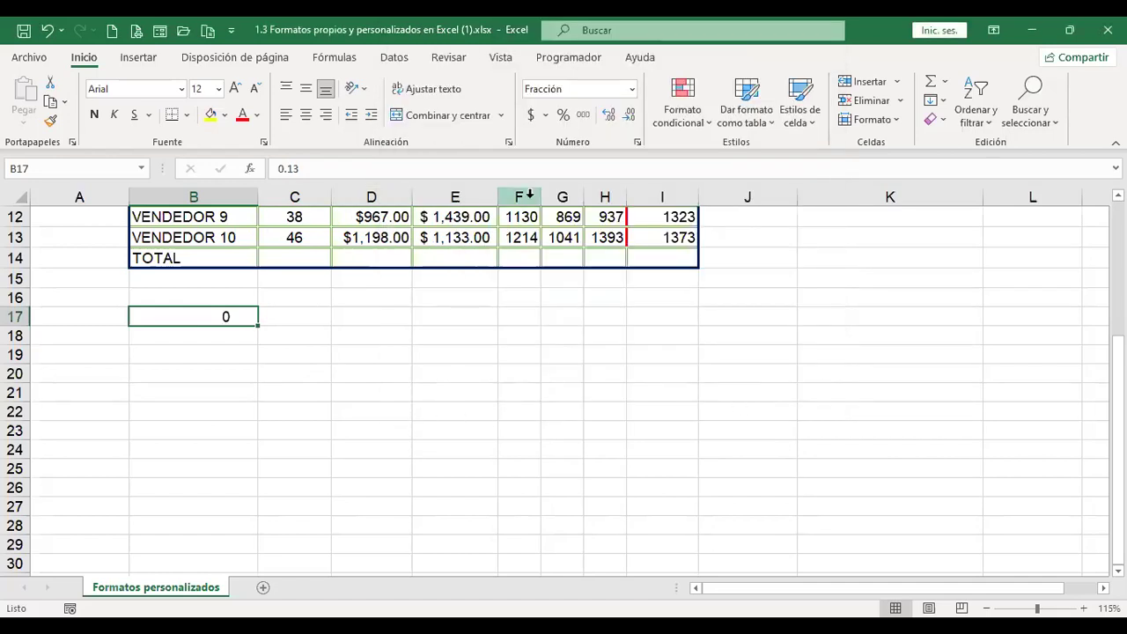
type("0.5")
key("Return")
key("Up")
- Apply the Fracción type Como cuartos (2/4) to B17, followed by Como octavos (4/8)
key("ctrl+1")
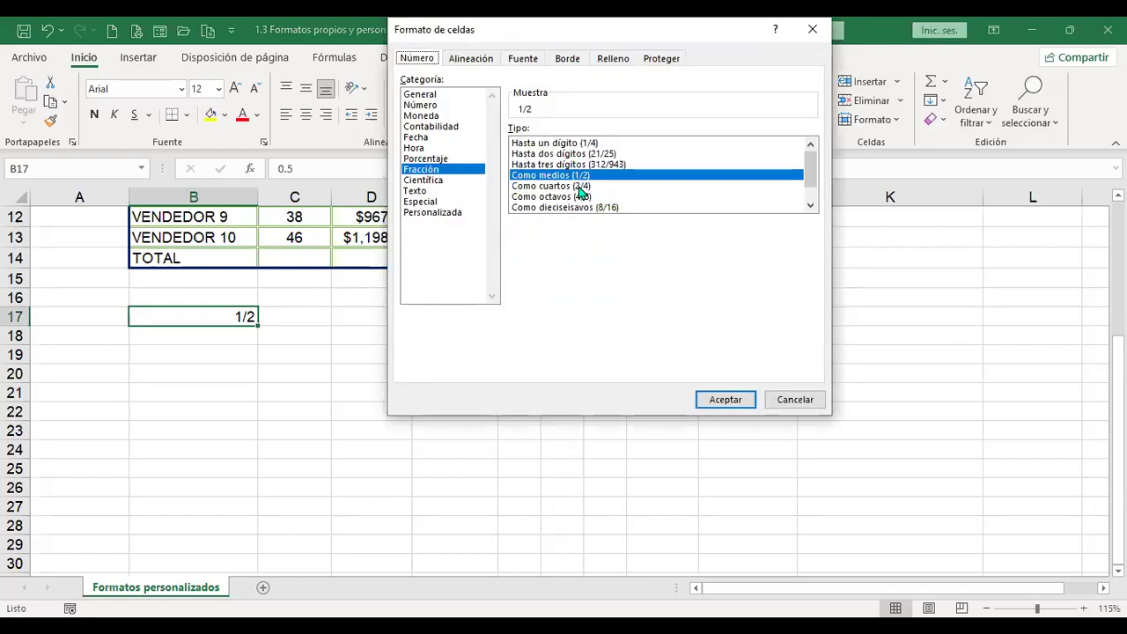
left_click(581, 186)
left_click(712, 403)
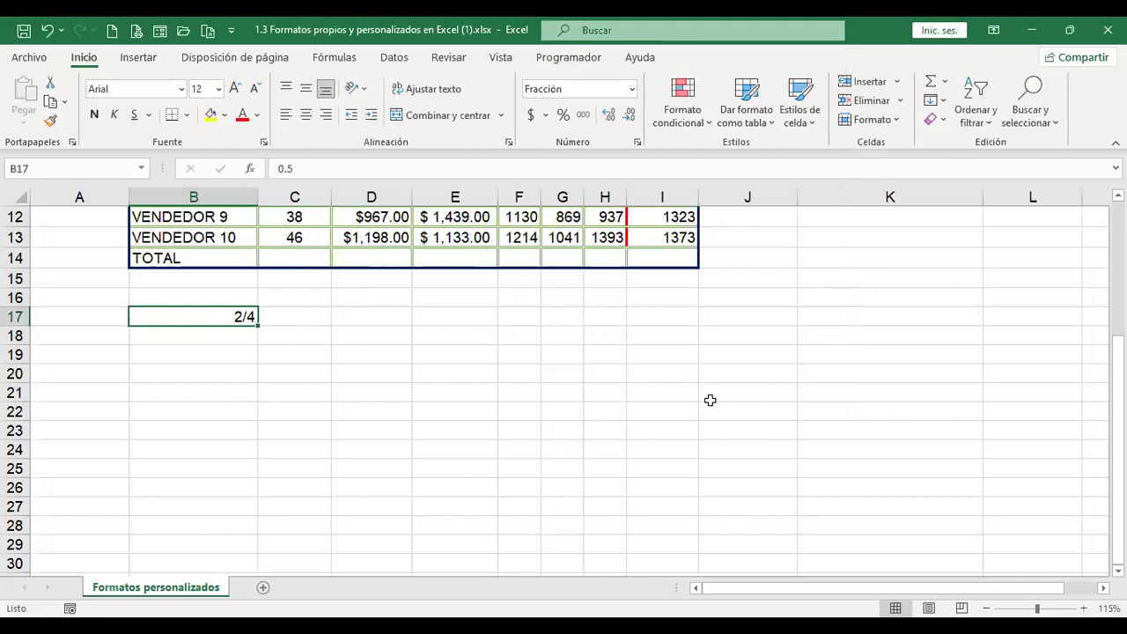
key("ctrl+1")
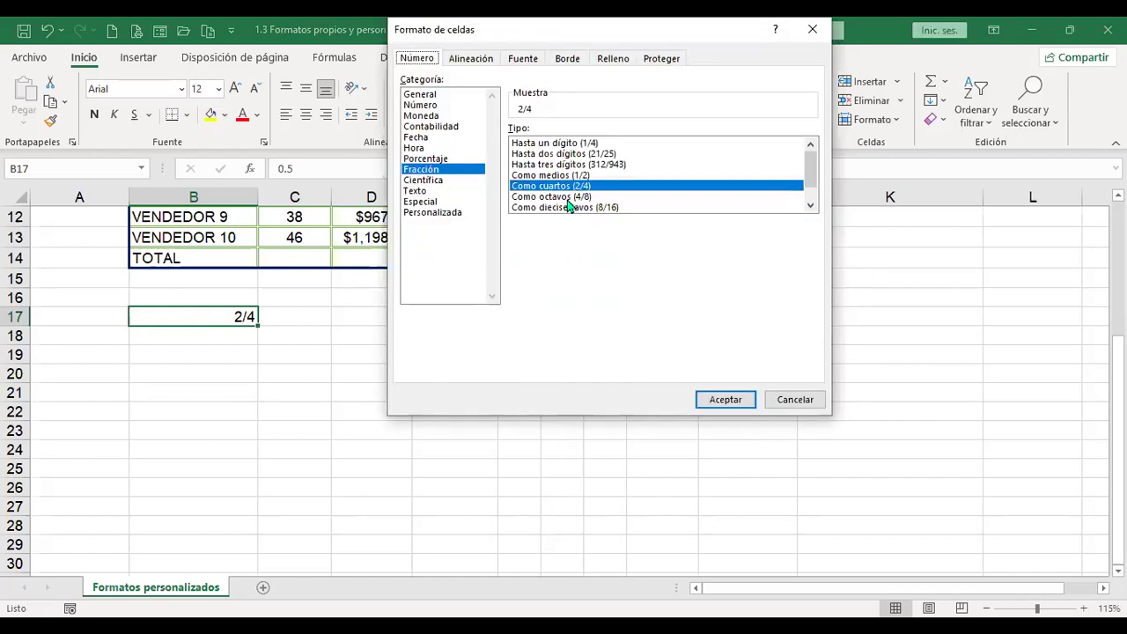
left_click(571, 196)
left_click(725, 401)
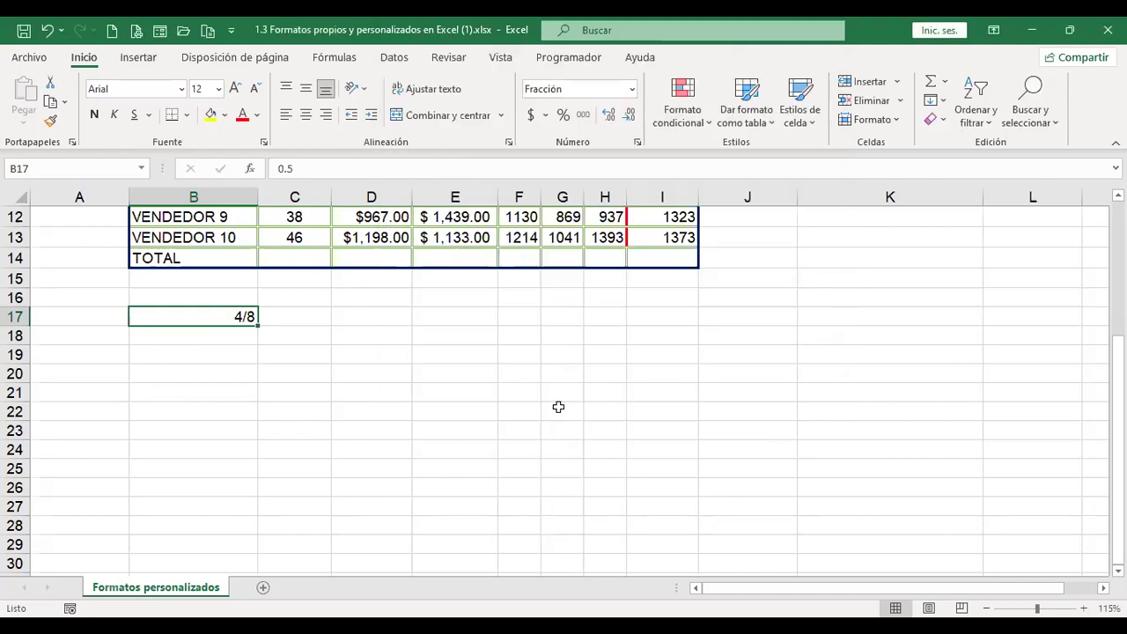
- Apply the Fracción type Como dieciseisavos (8/16) to B17, followed by Como décimas (3/10)
key("ctrl+1")
left_click(593, 208)
left_click(724, 402)
key("ctrl+1")
left_click(811, 206)
left_click(812, 205)
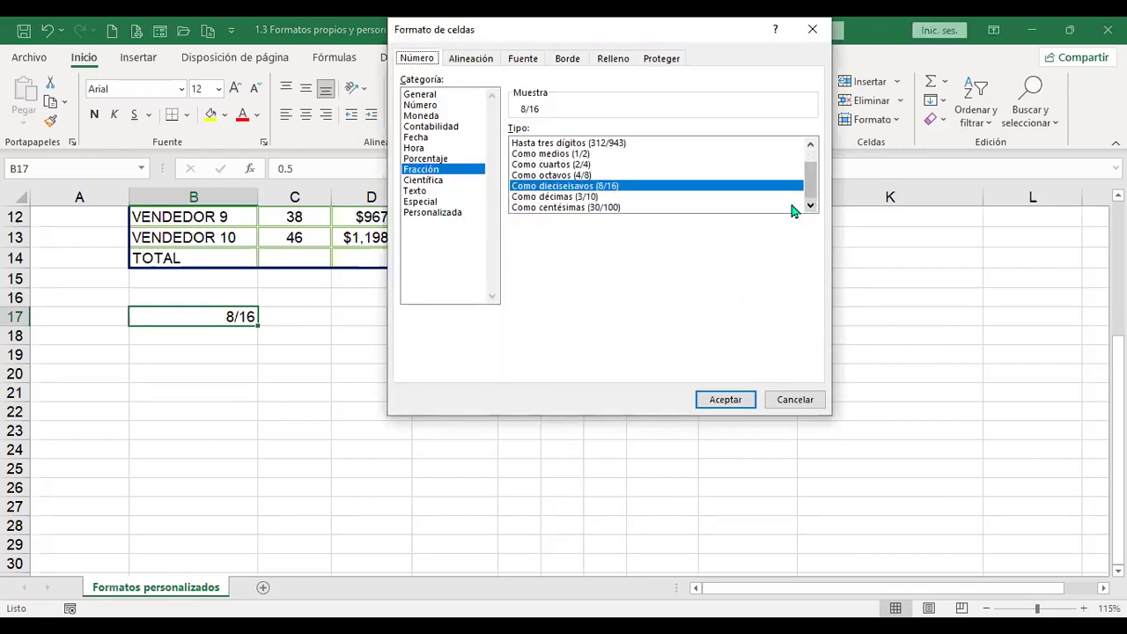
left_click(545, 199)
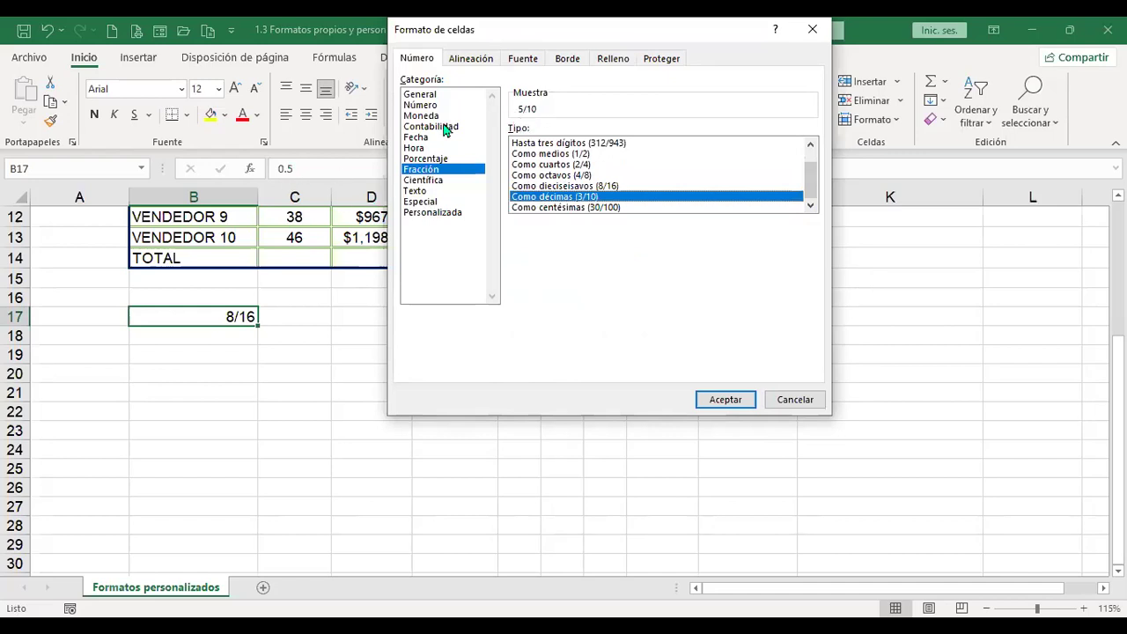
left_click(702, 393)
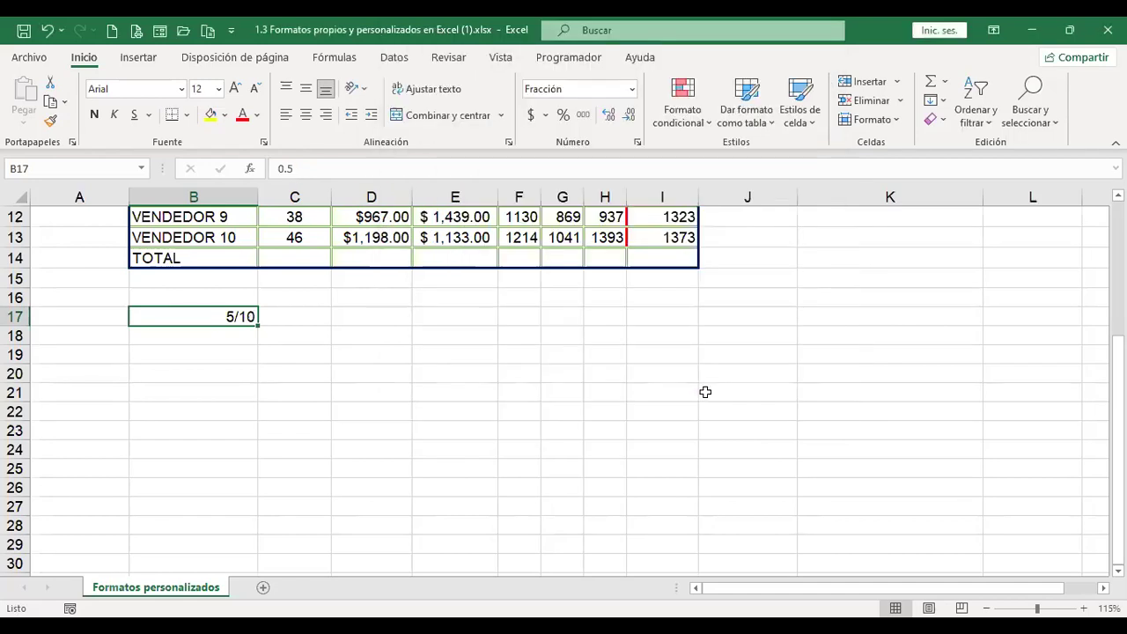
- Change the Fracción type of B17 to Como centésimas (30/100)
key("ctrl+1")
scroll(745, 201, "down", 1)
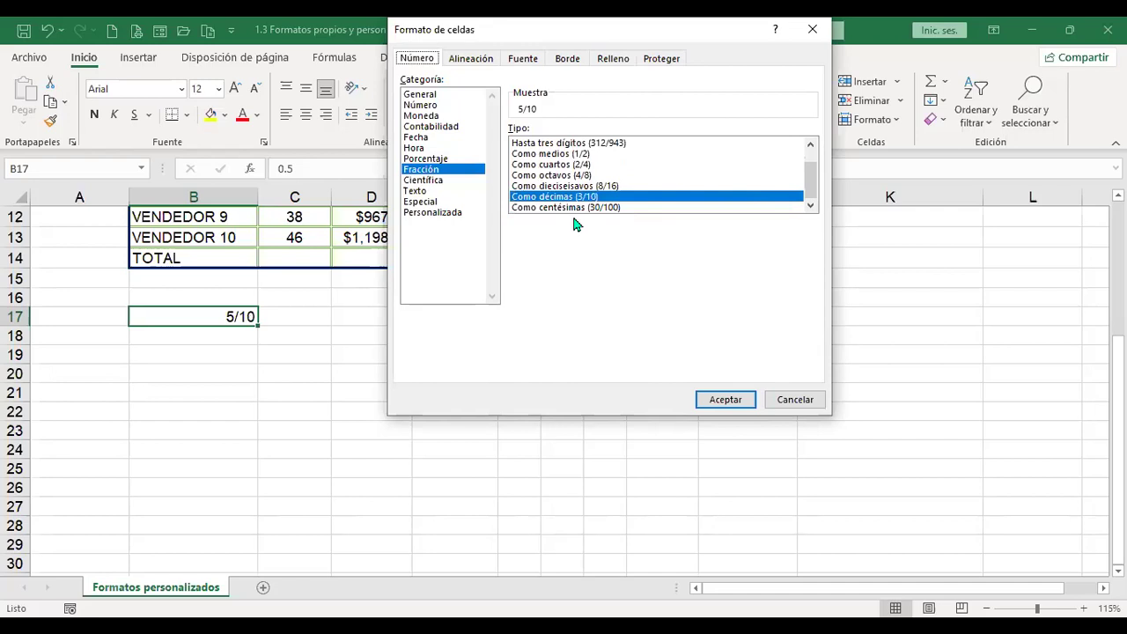
left_click(573, 208)
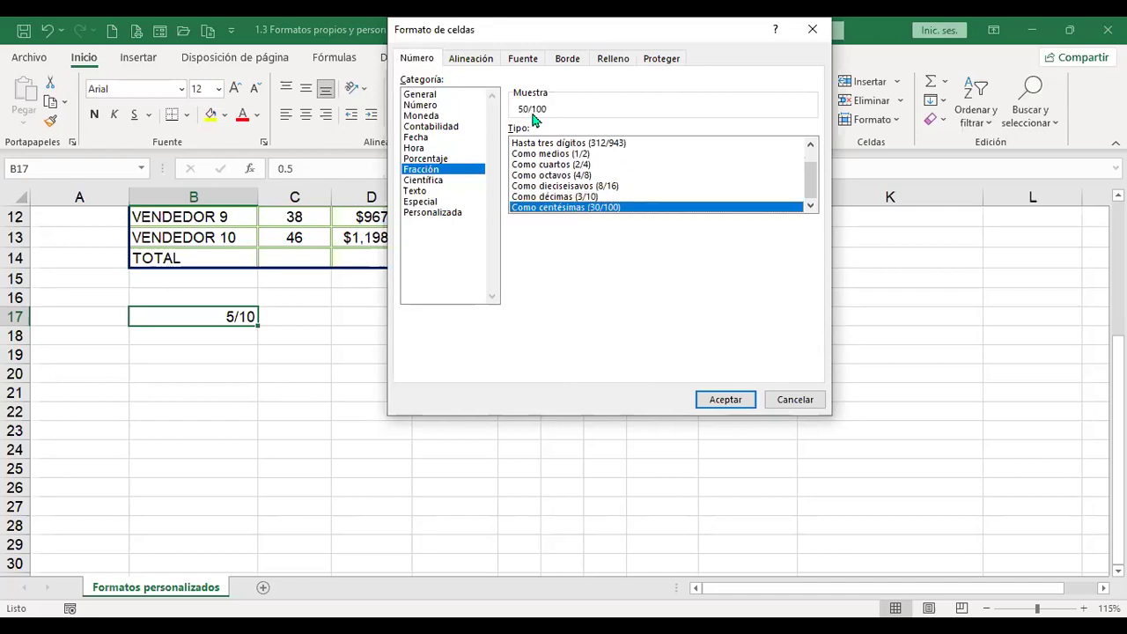
left_click(725, 400)
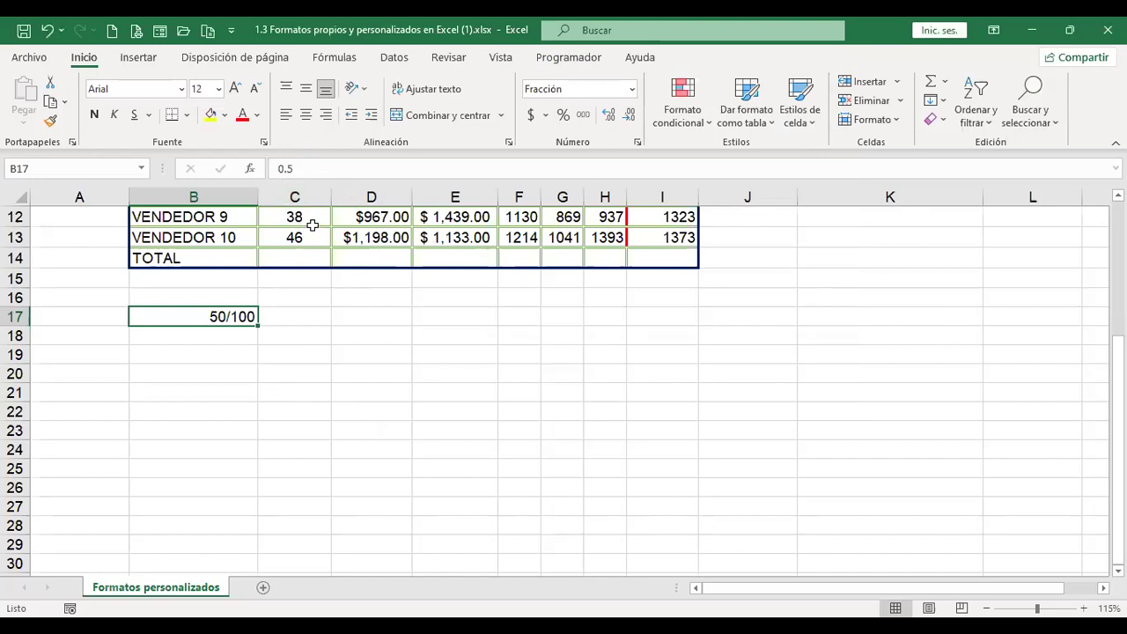
- Format B17 as Científica with 2 decimal places, replace its value with 101 and reselect the cell
key("ctrl+1")
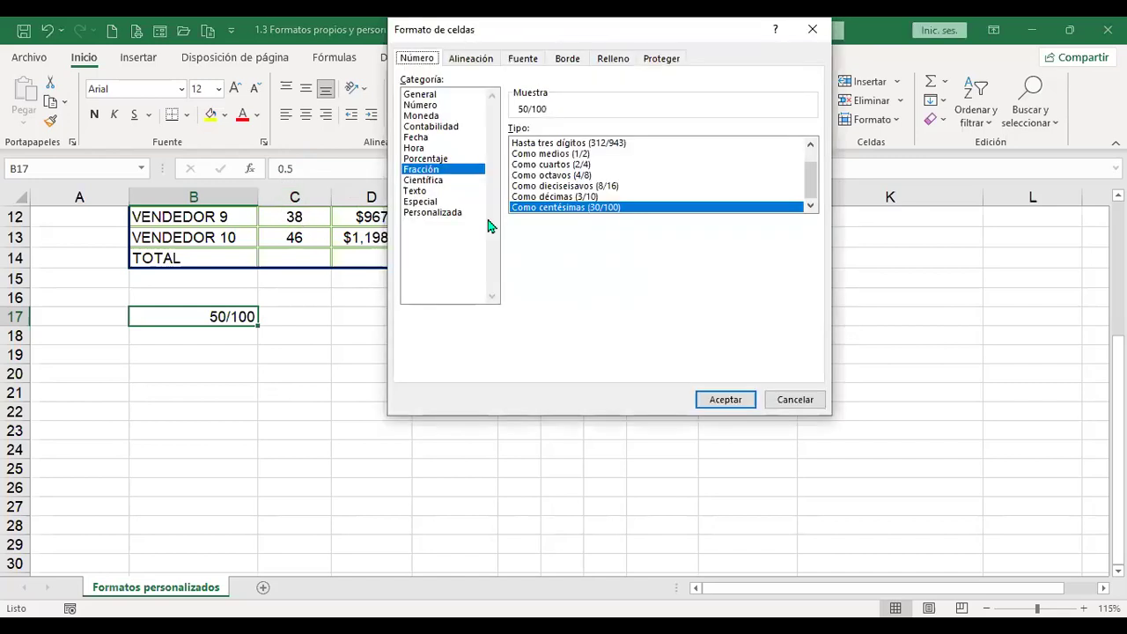
left_click(435, 181)
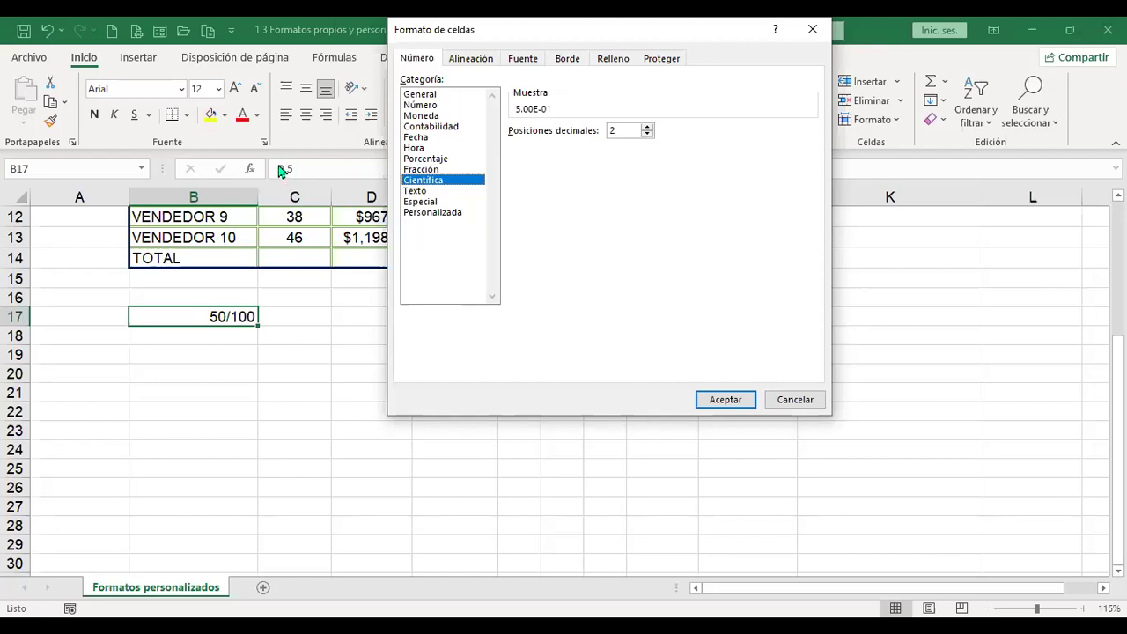
left_click(718, 398)
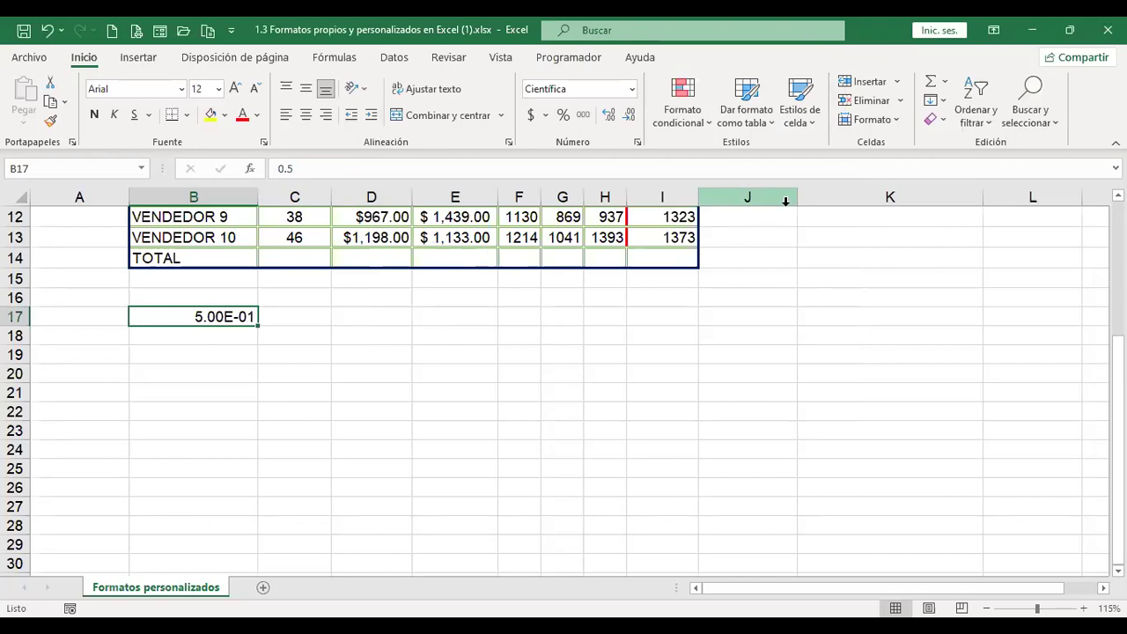
type("101")
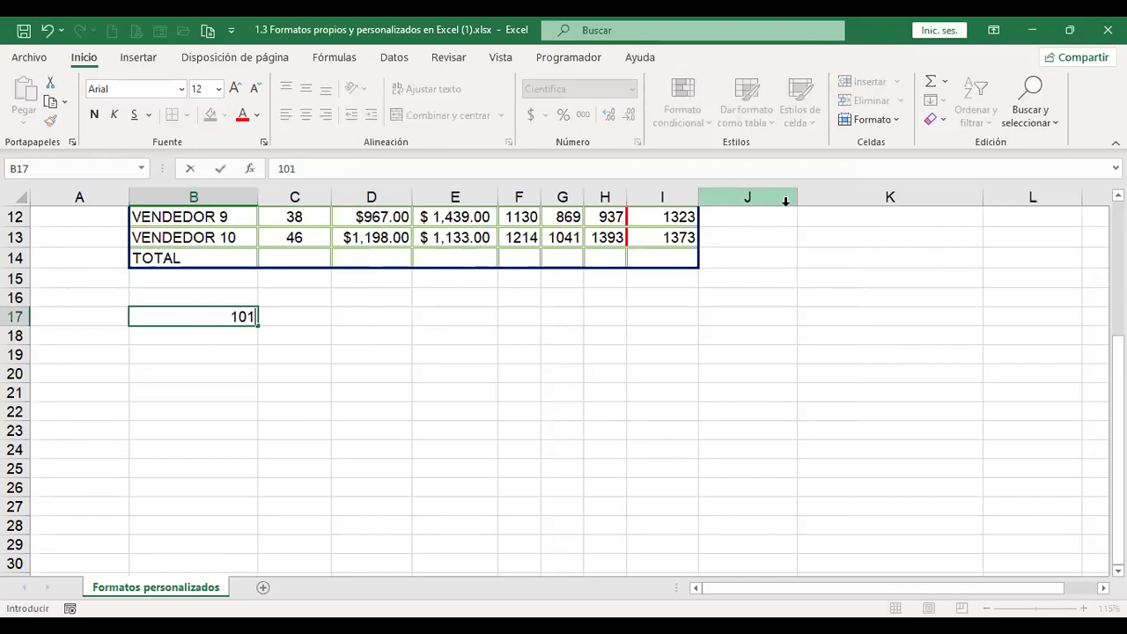
key("Return")
key("Up")
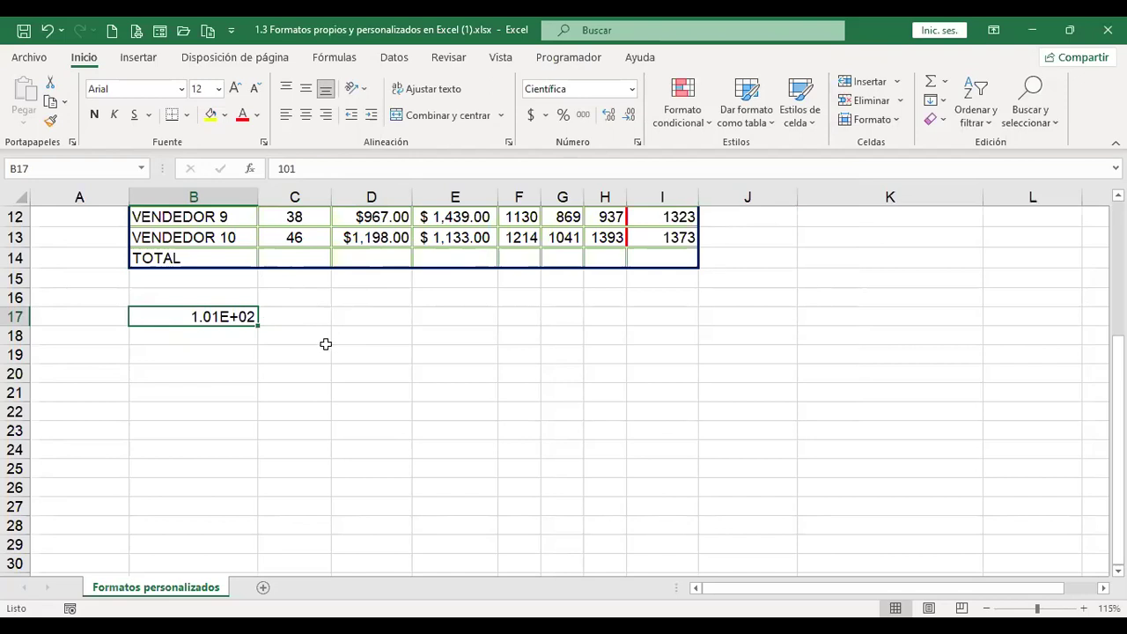
- Format B17 as Texto in the cell format settings and reapply Texto from the list of number formats
key("ctrl+1")
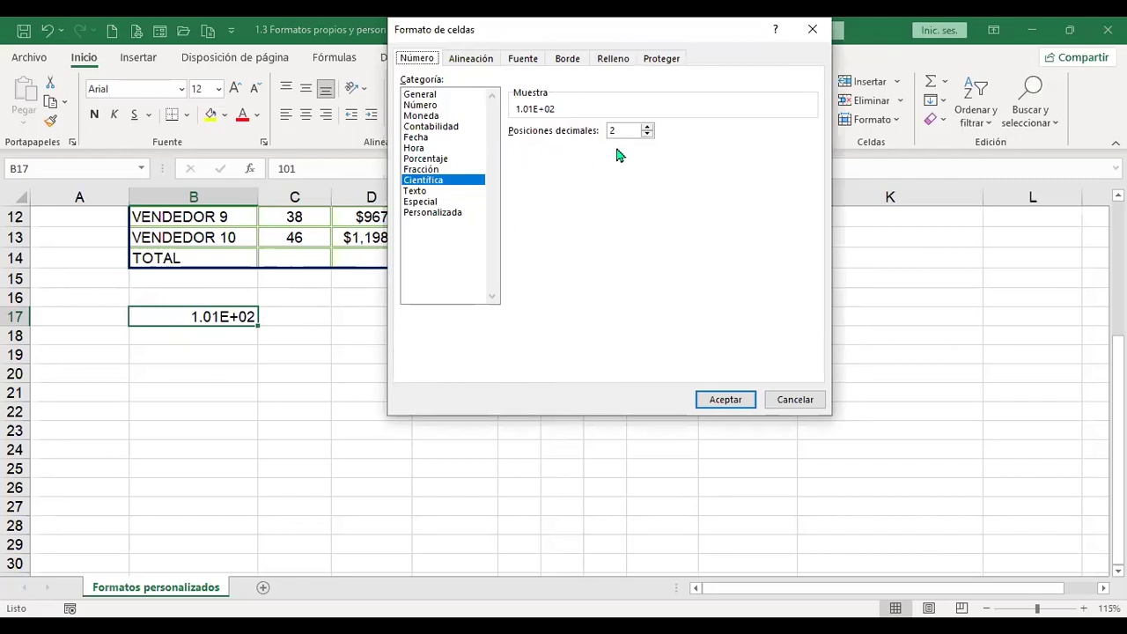
left_click(414, 191)
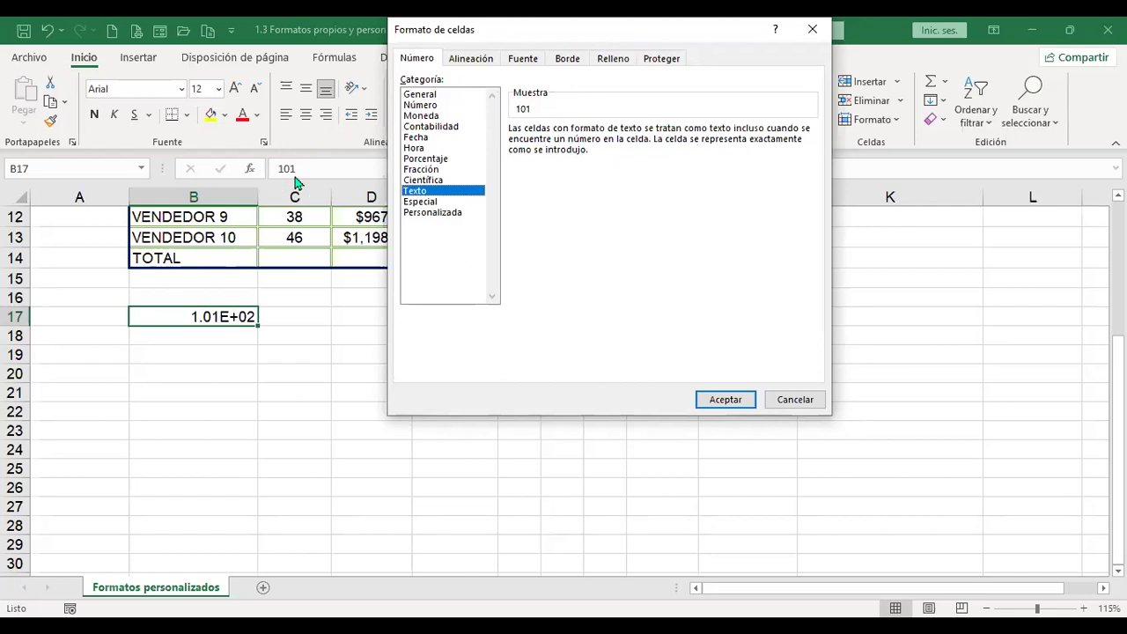
left_click(747, 405)
left_click(631, 89)
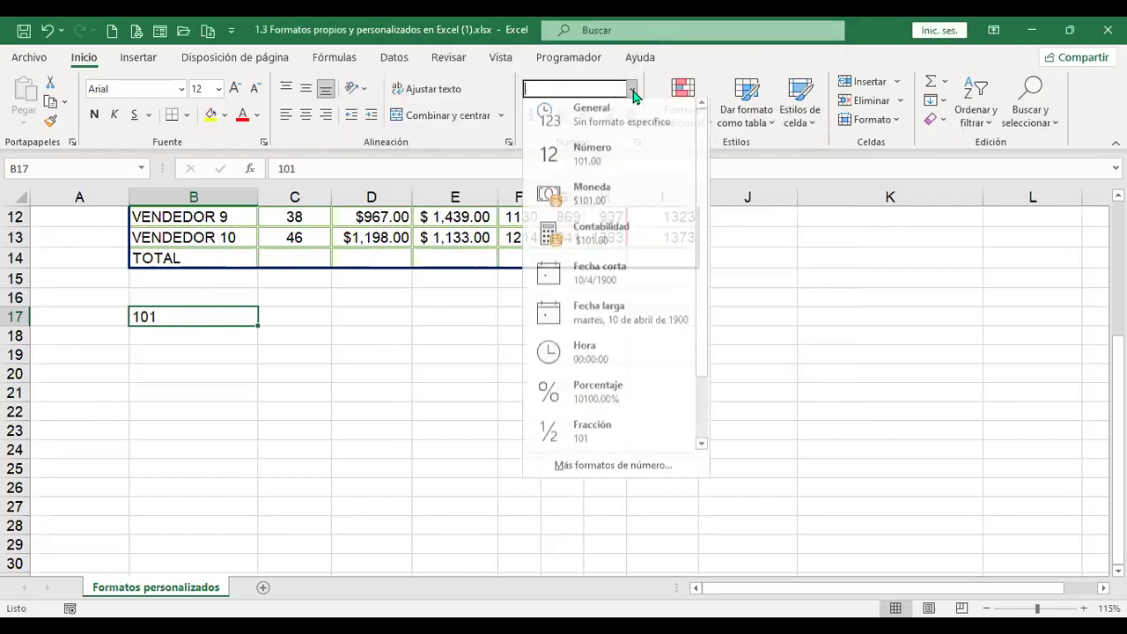
scroll(586, 422, "down", 2)
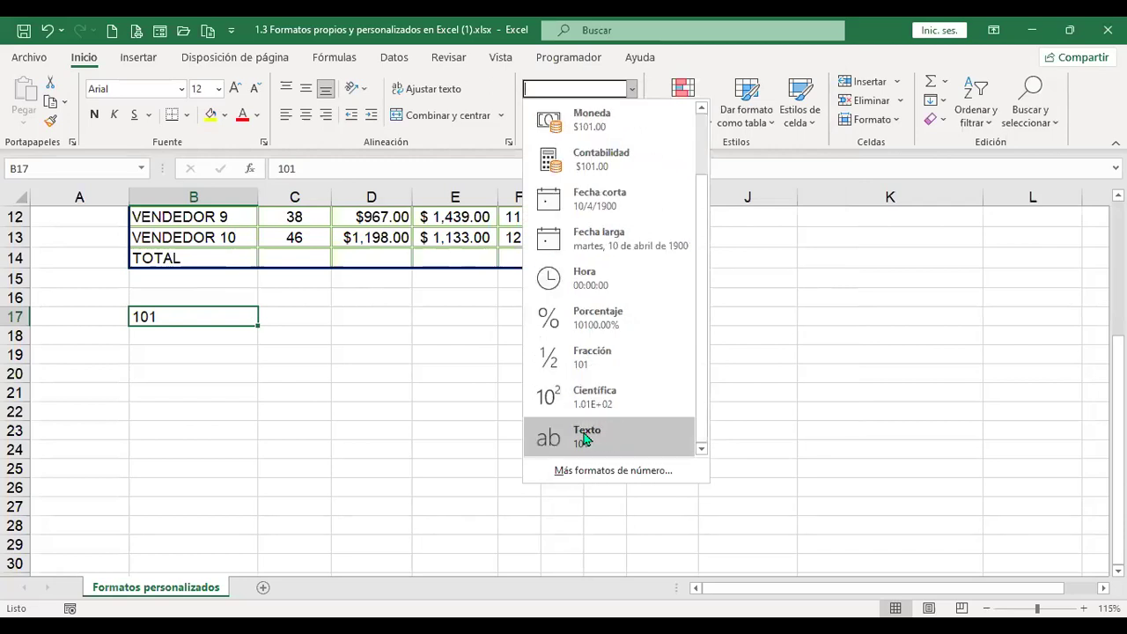
left_click(596, 447)
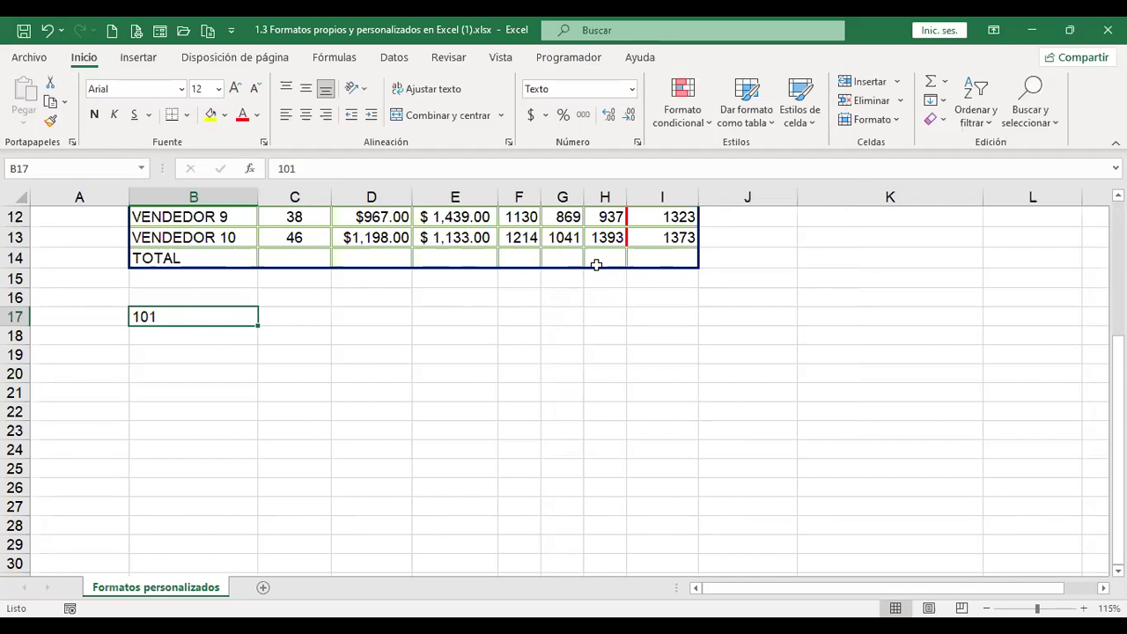
- Test a calculation on the text-formatted value by entering +B17+1 in C17, clear C17 and reselect B17
key("Right")
type("+")
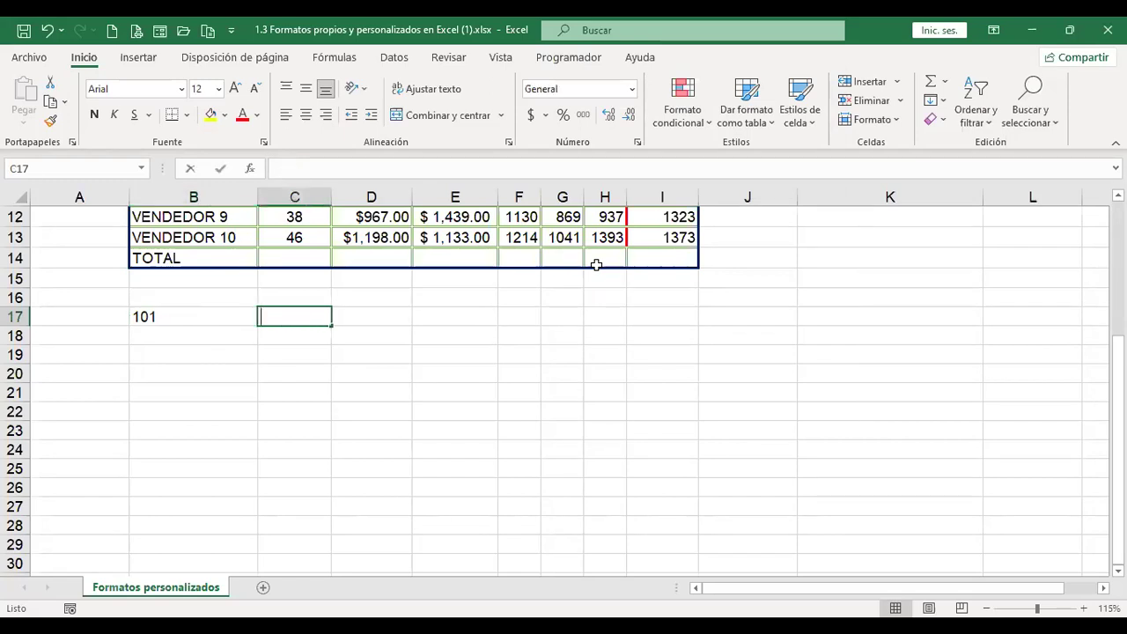
key("Left")
type("+1")
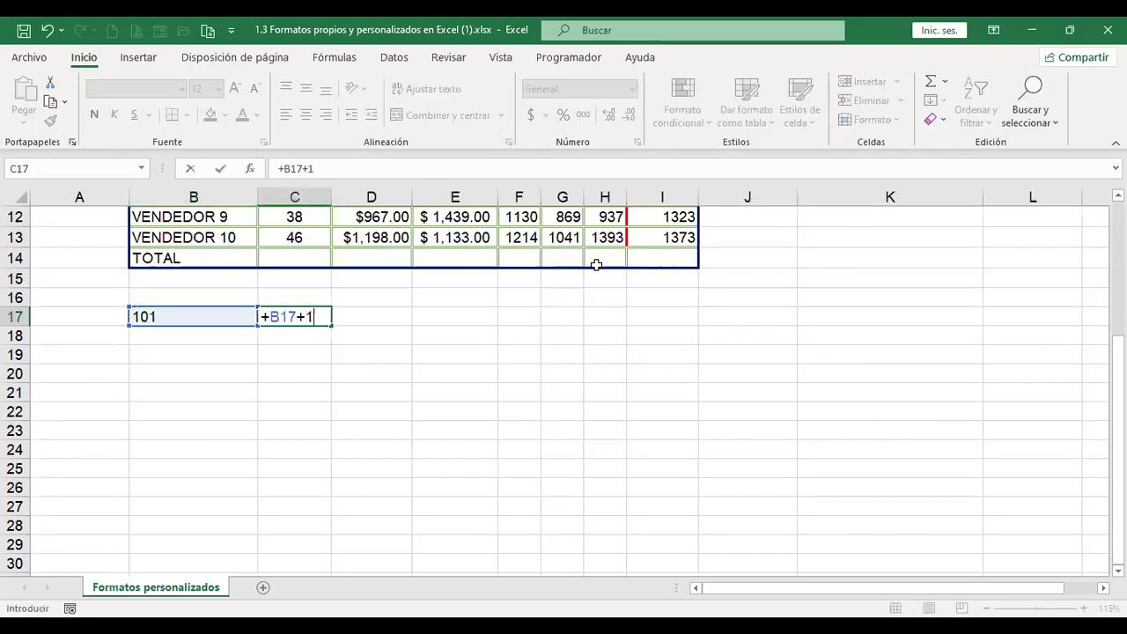
key("Return")
key("Up")
key("Delete")
key("Left")
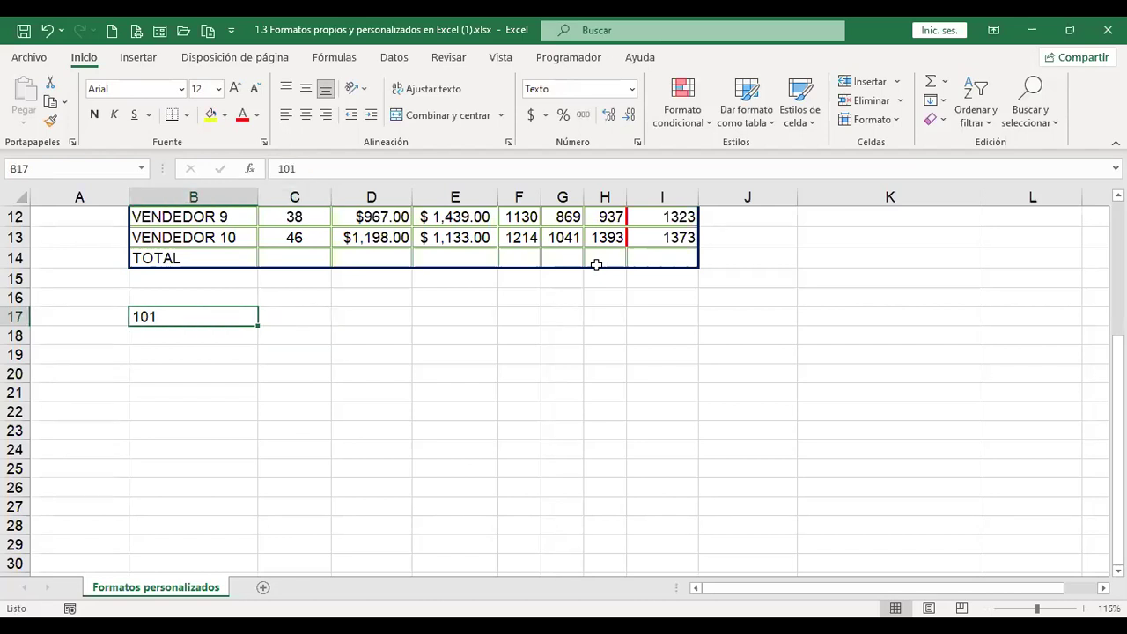
- View the Especial category for B17 and apply the Personalizada format code 0 to the cell
key("ctrl+1")
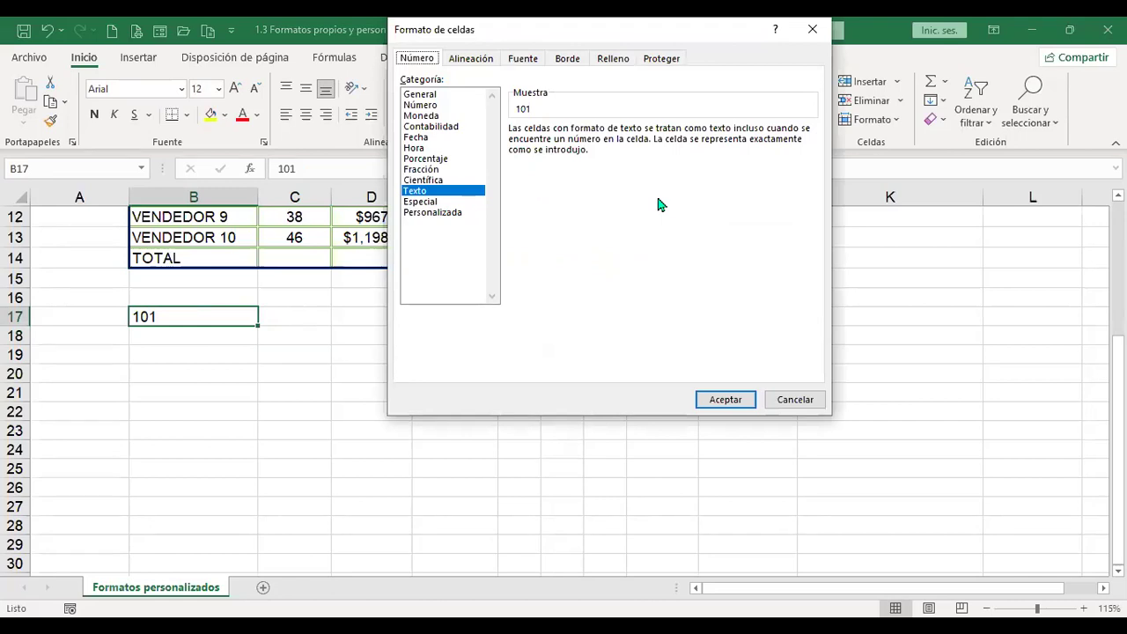
left_click(423, 202)
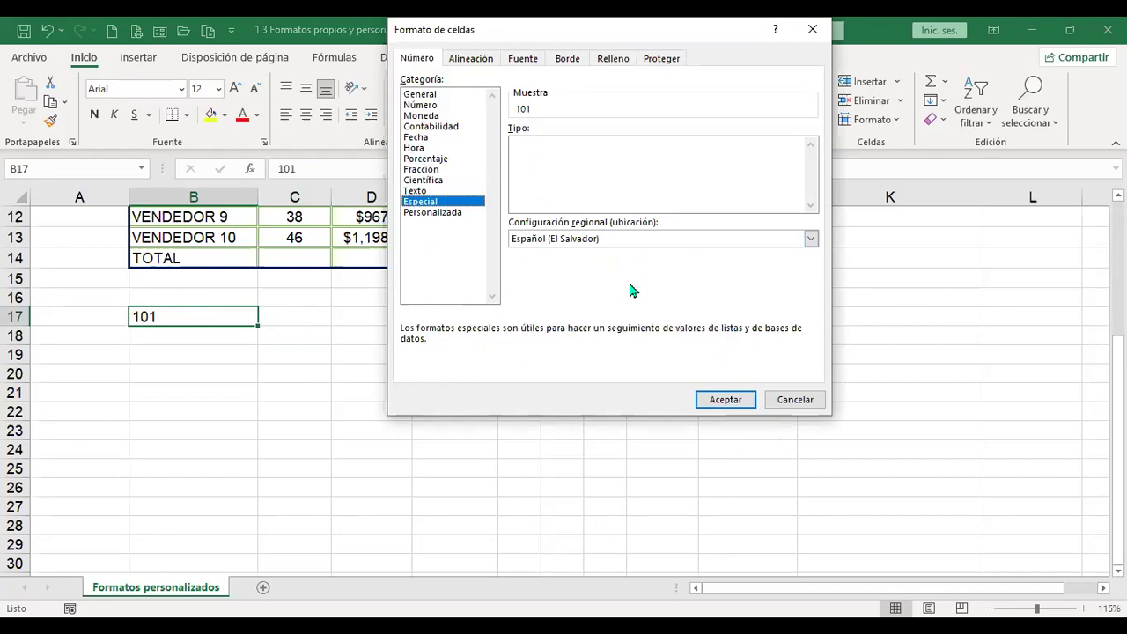
left_click(454, 214)
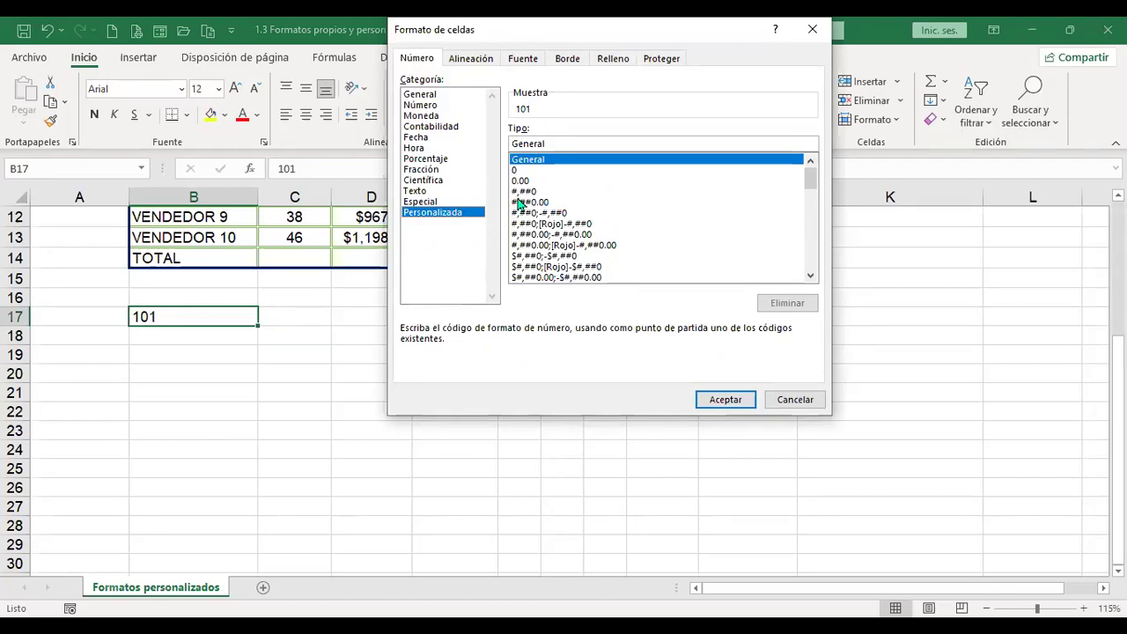
left_click(517, 170)
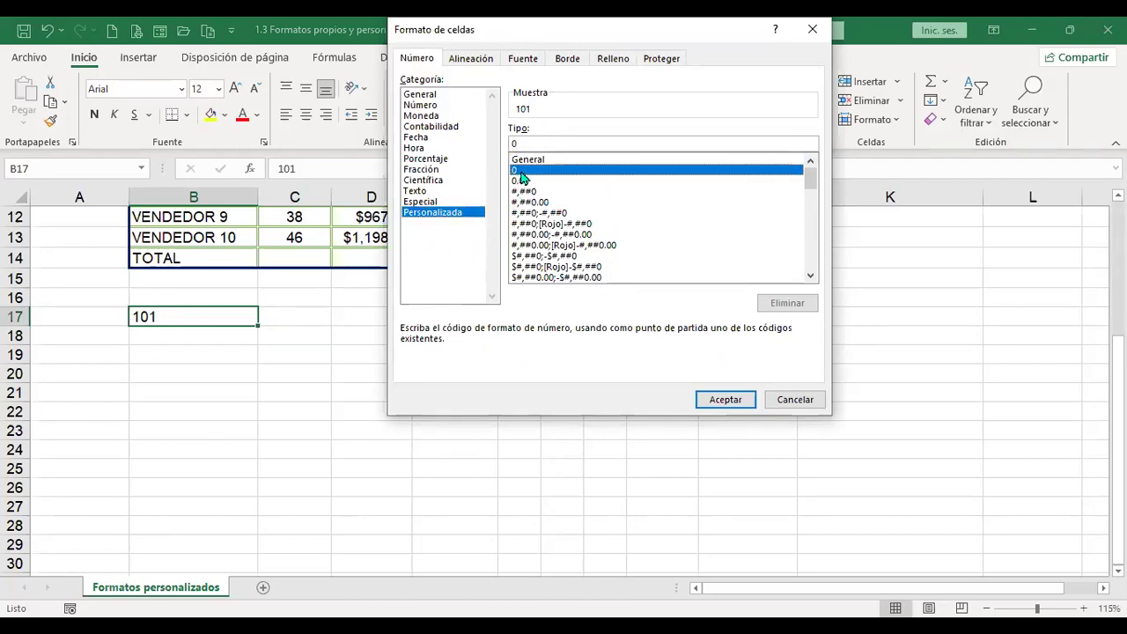
left_click(726, 400)
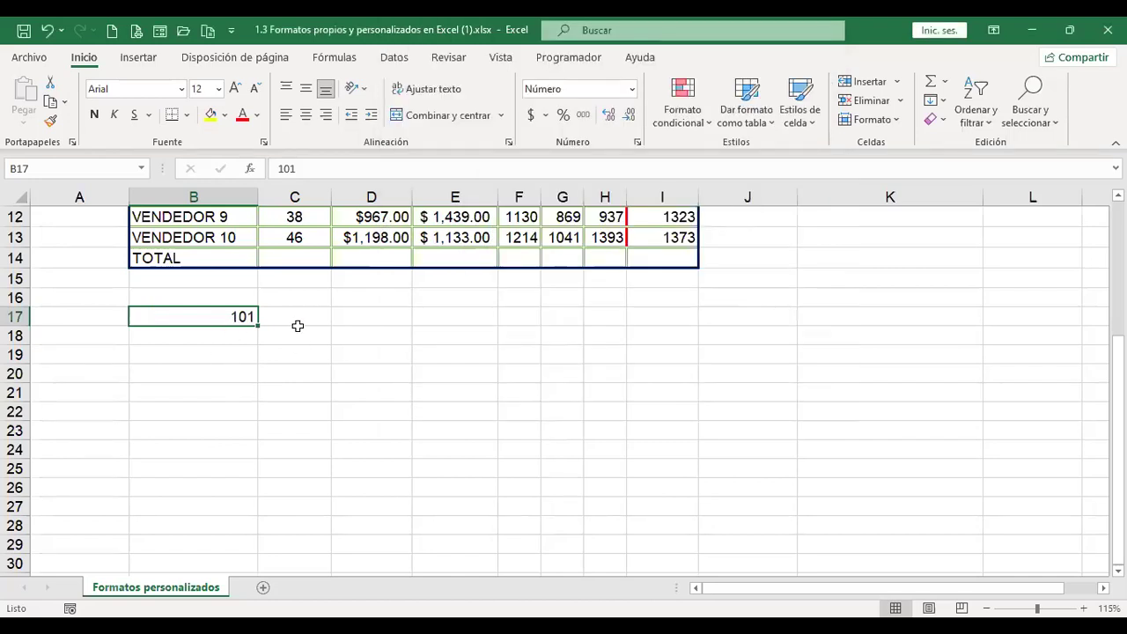
- Replace the value in B17 with 101.2 and reselect the cell
type("101.2")
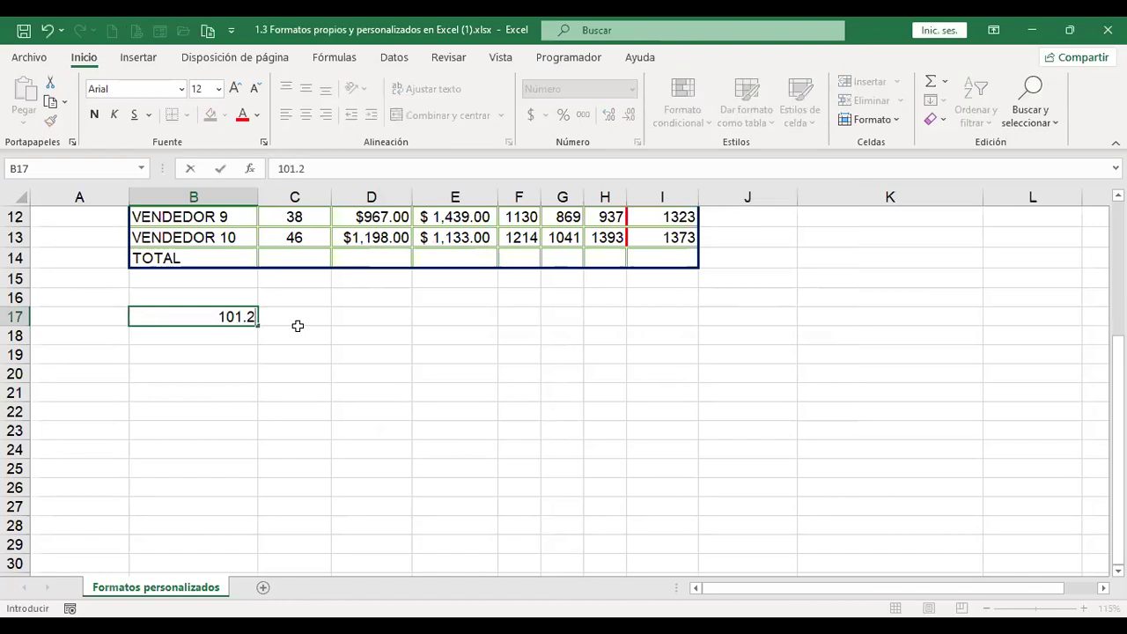
key("Return")
key("Up")
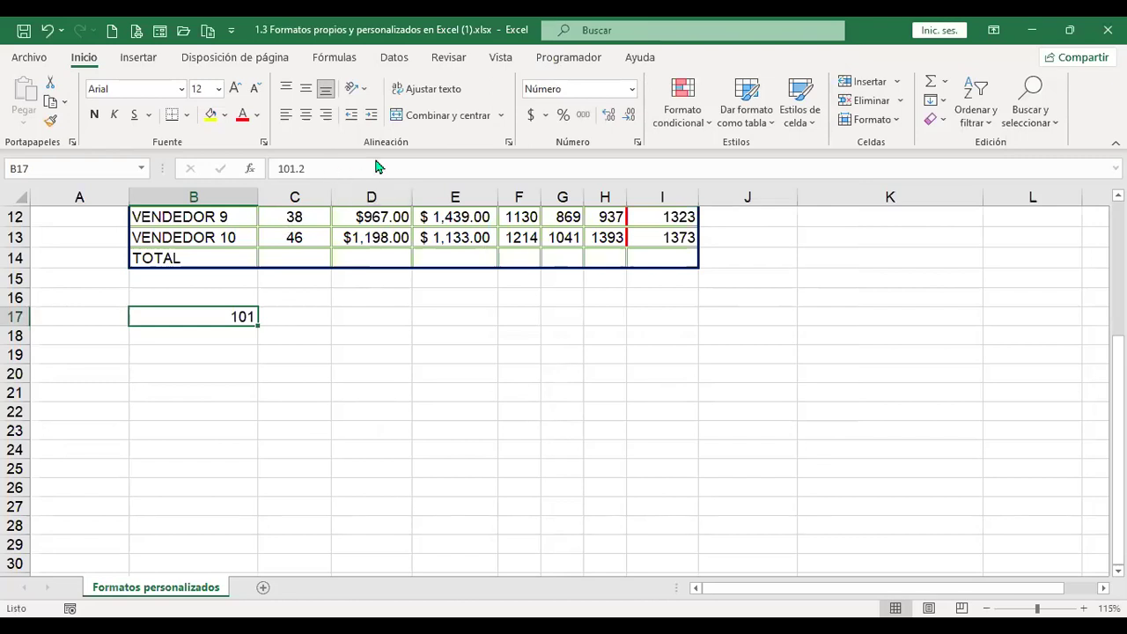
- Open the Personalizada number format codes for B17
key("ctrl+1")
left_click(432, 212)
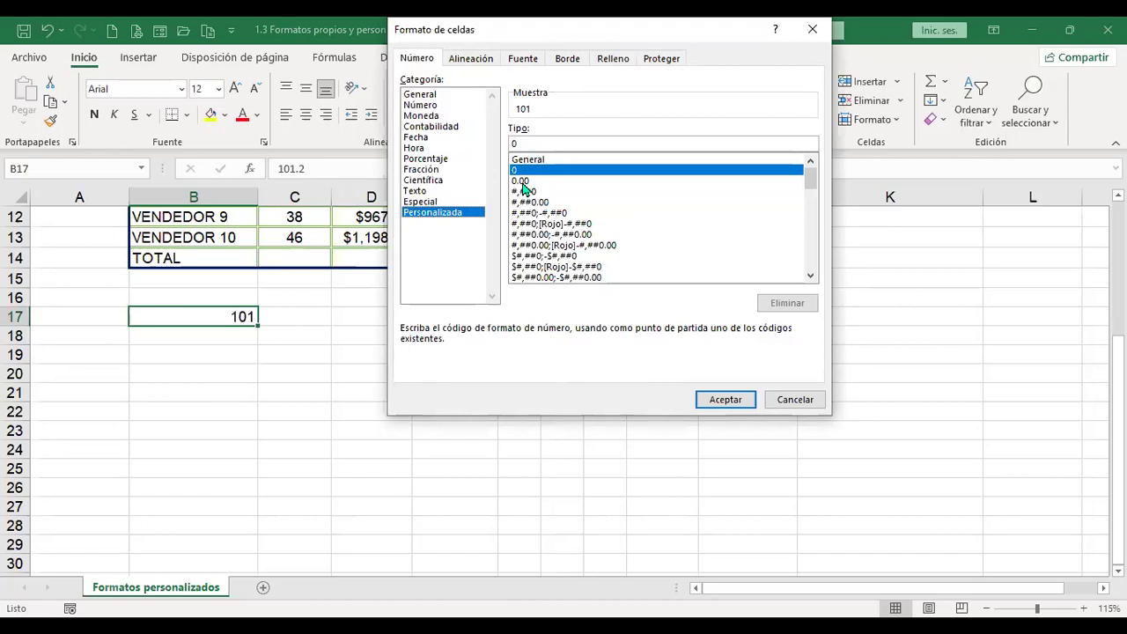
- Apply the custom number format 0.00 to cell B17, and replace it with the custom format #,##0
left_click(524, 182)
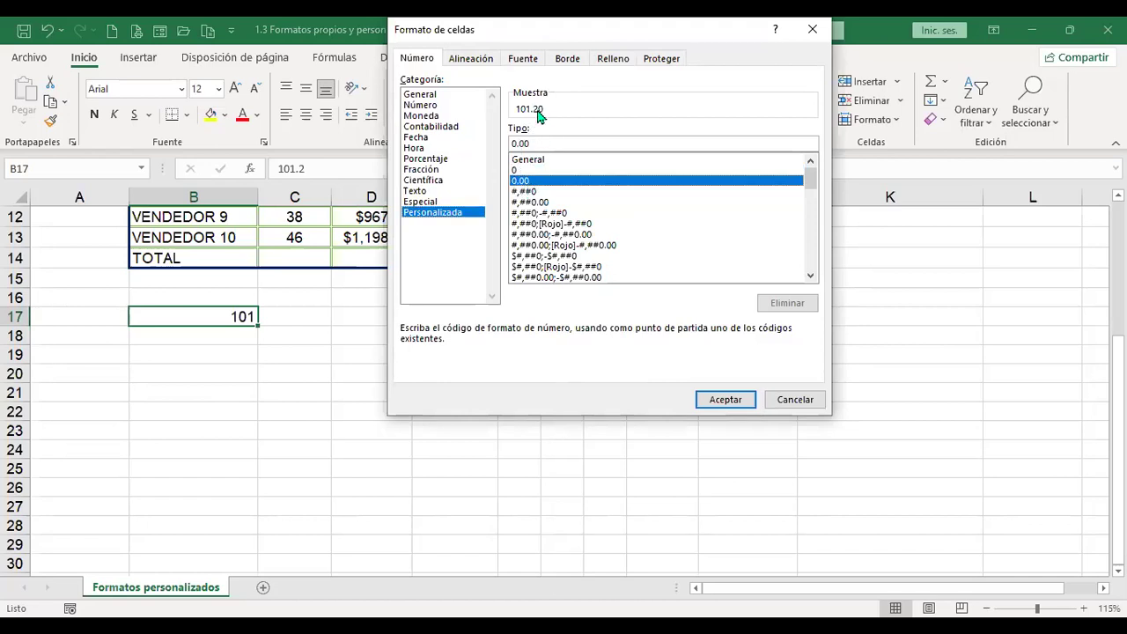
left_click(725, 401)
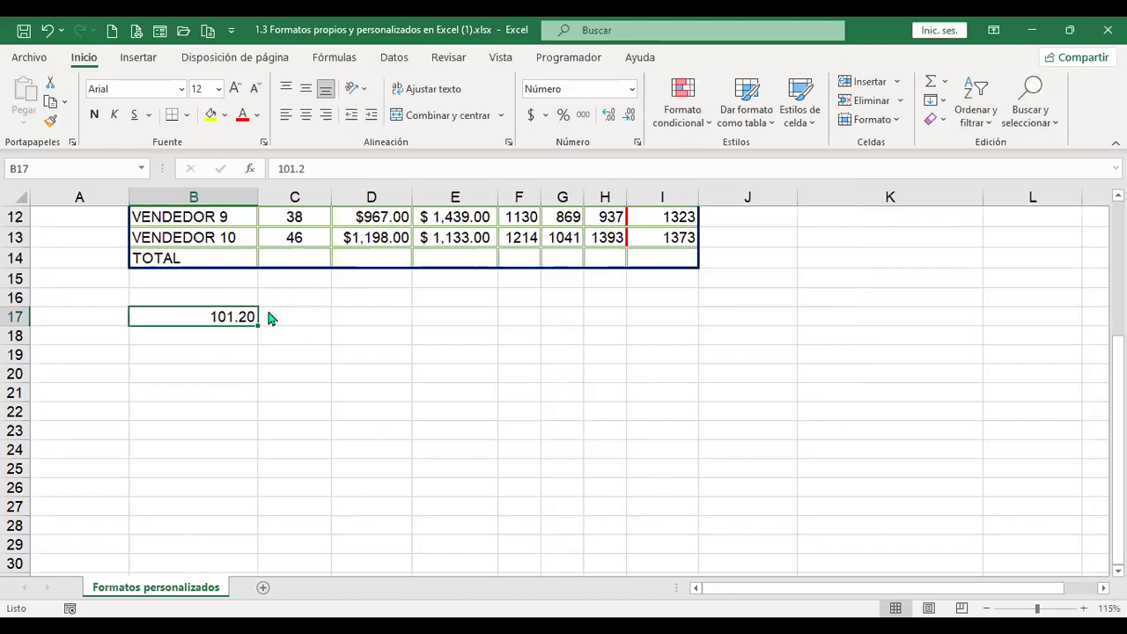
key("ctrl+1")
left_click(447, 212)
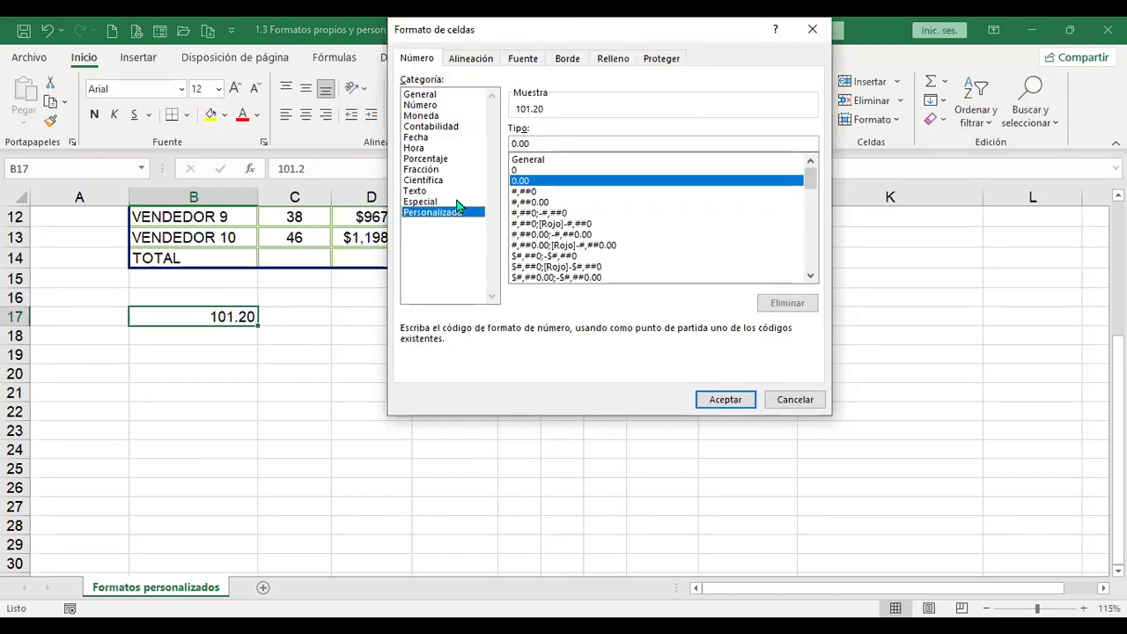
left_click(526, 193)
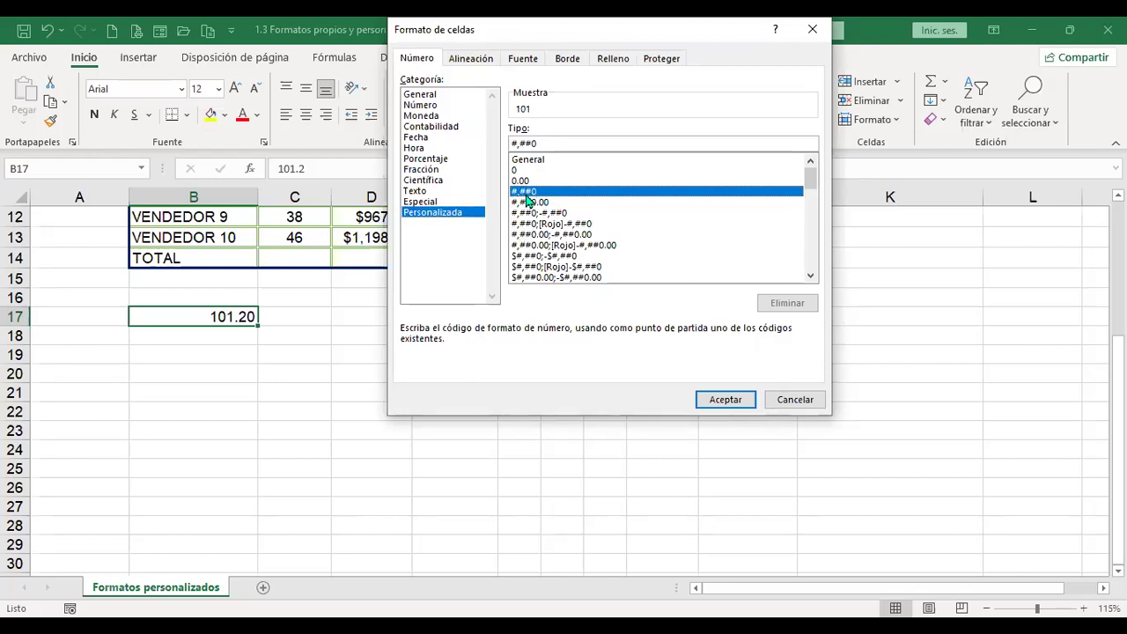
left_click(714, 401)
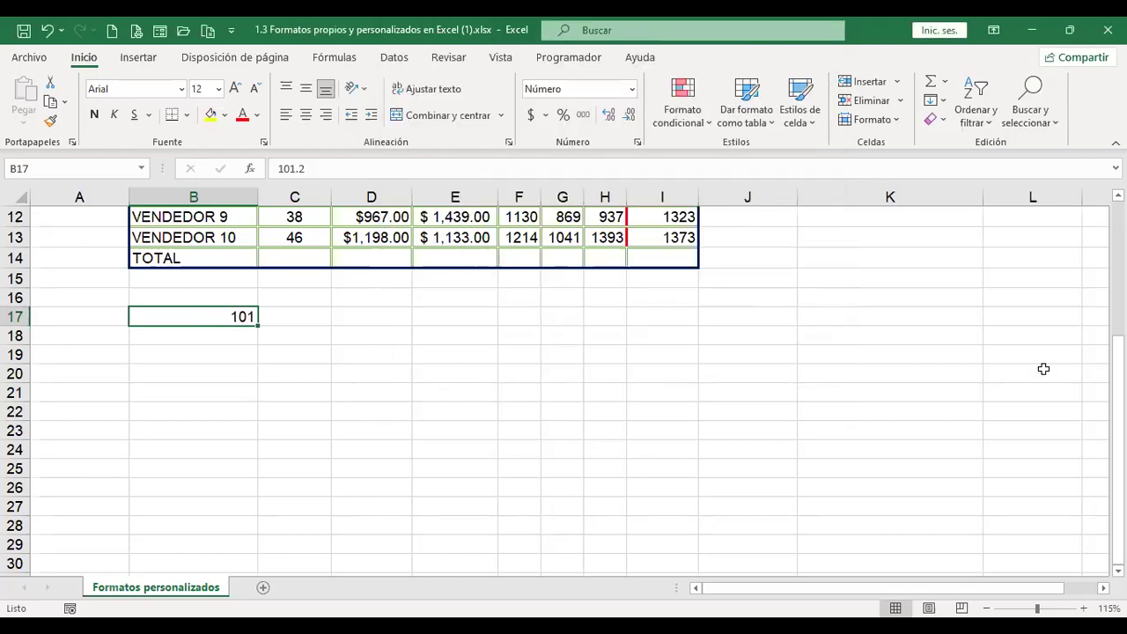
- Enter 1012.3 in cell B17 and keep that cell selected
type("10")
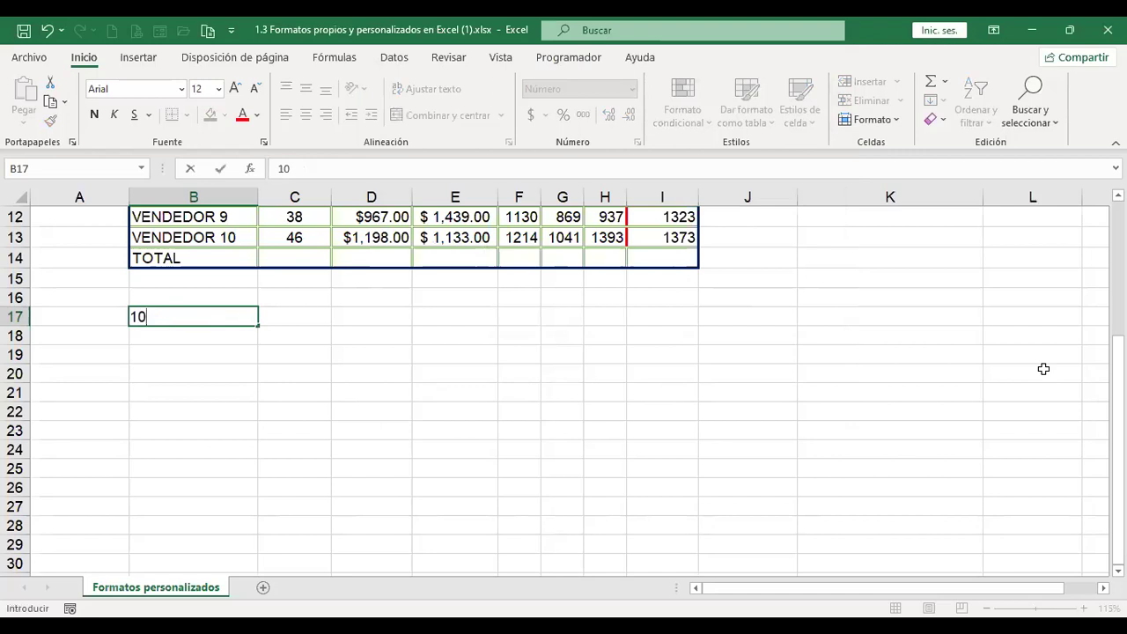
type("12.3")
key("Return")
key("Up")
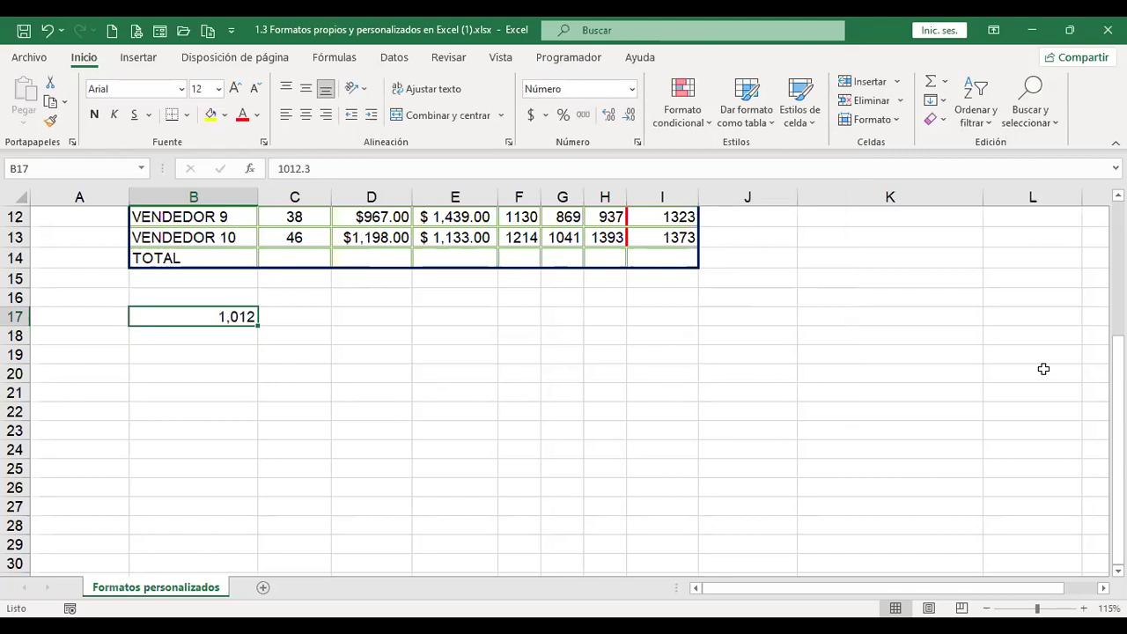
- Apply the custom number format #,##0.00 to cell B17
key("ctrl+1")
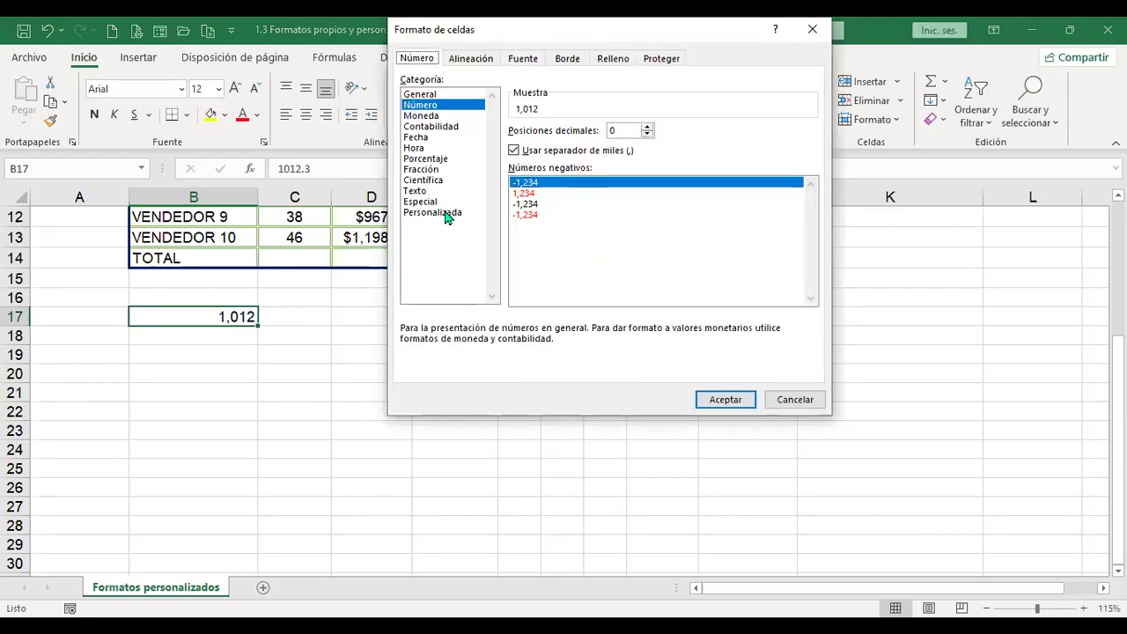
left_click(440, 212)
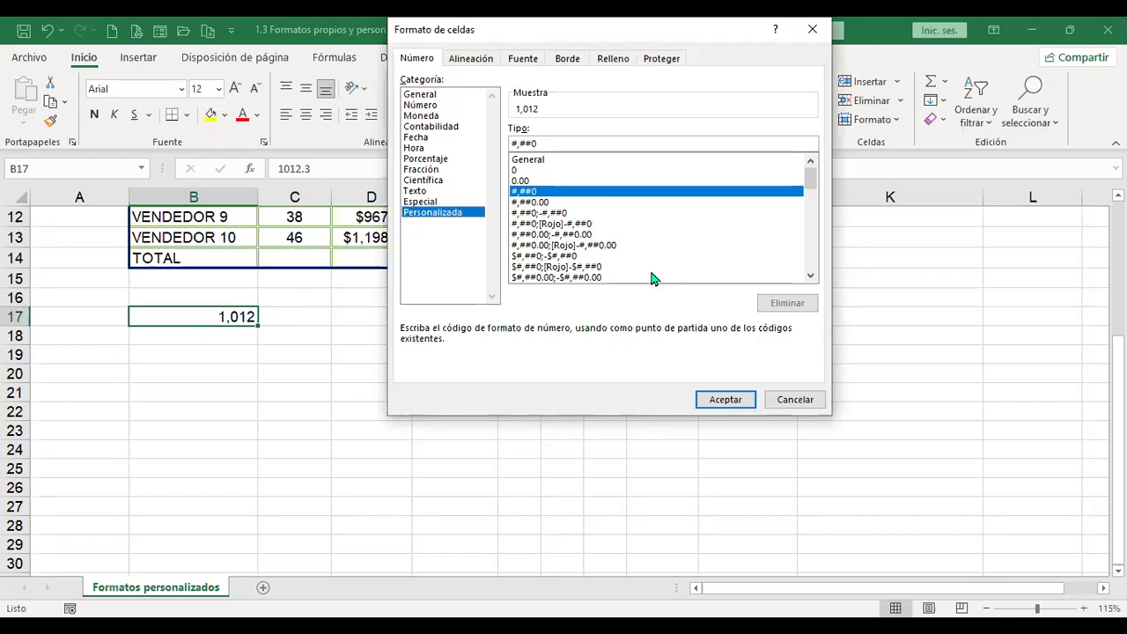
left_click(540, 202)
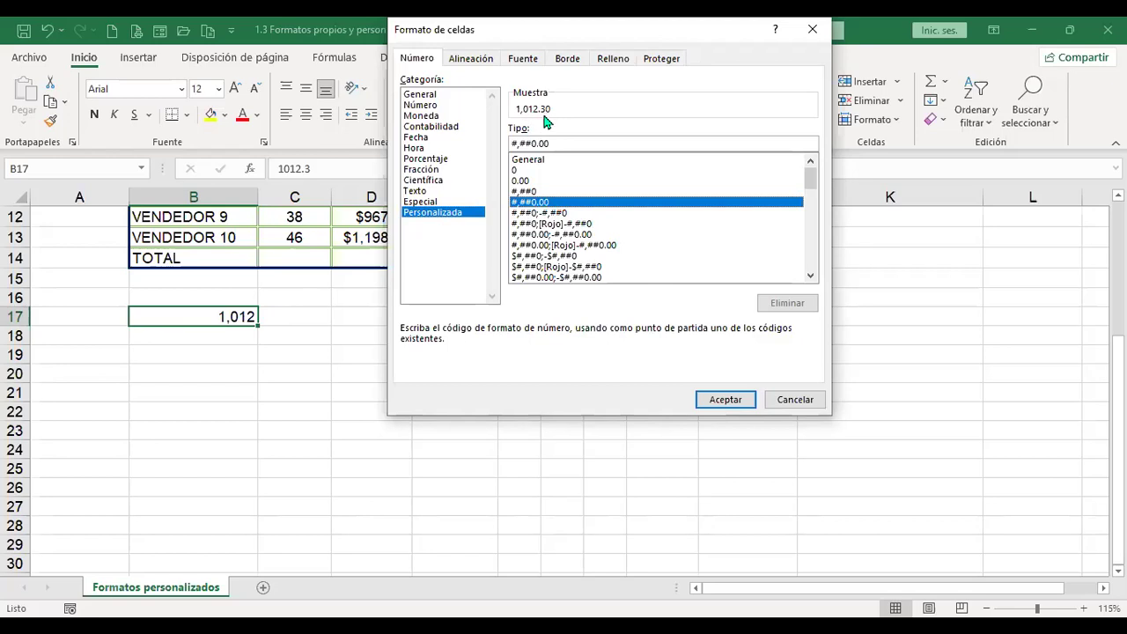
left_click(722, 405)
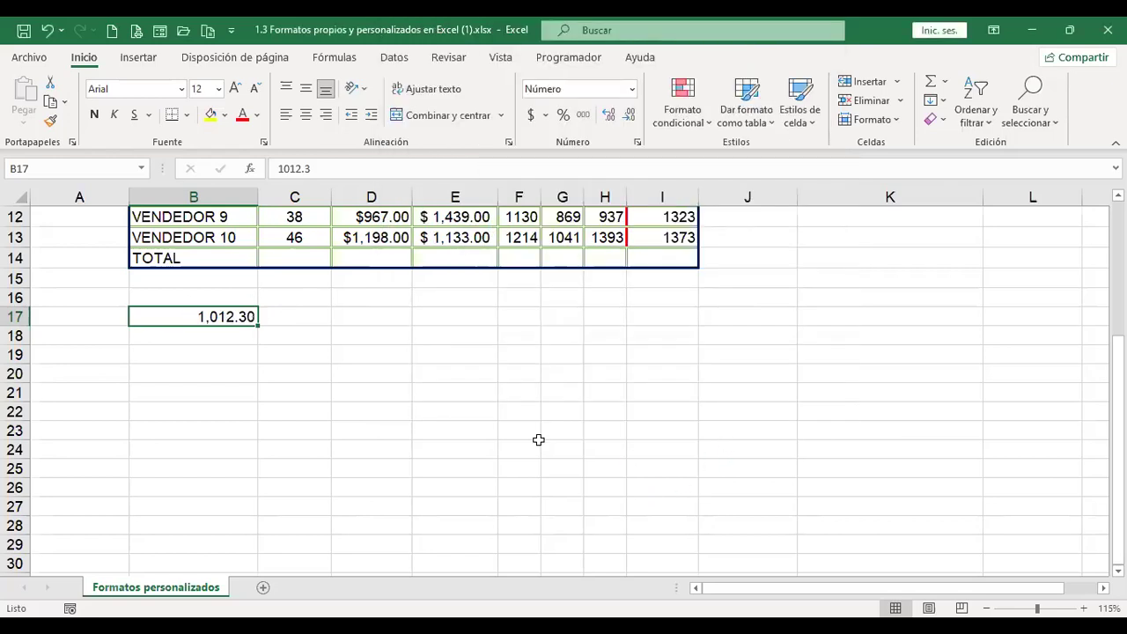
- Change the custom number format of cell B17 to #,##0;-#,##0
key("ctrl+1")
left_click(431, 214)
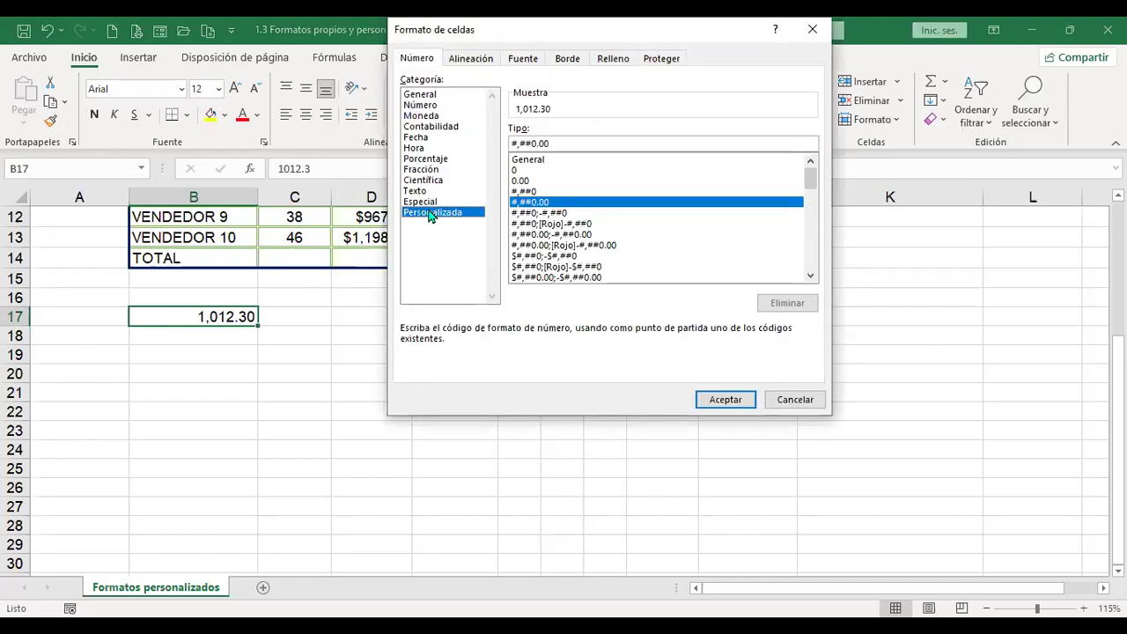
left_click(562, 215)
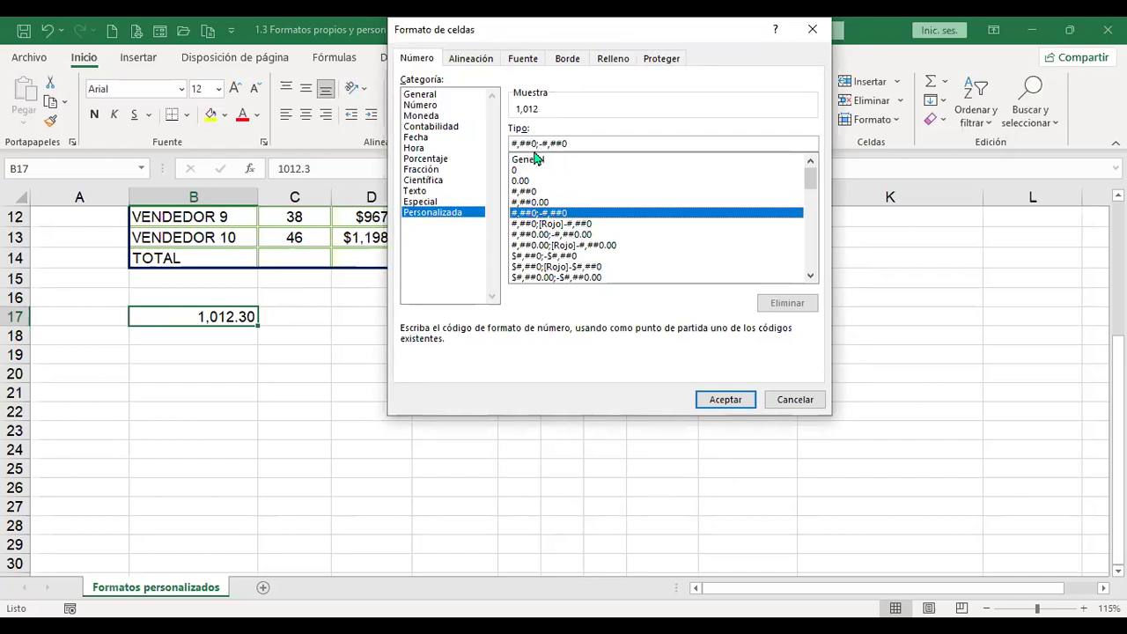
left_click(717, 407)
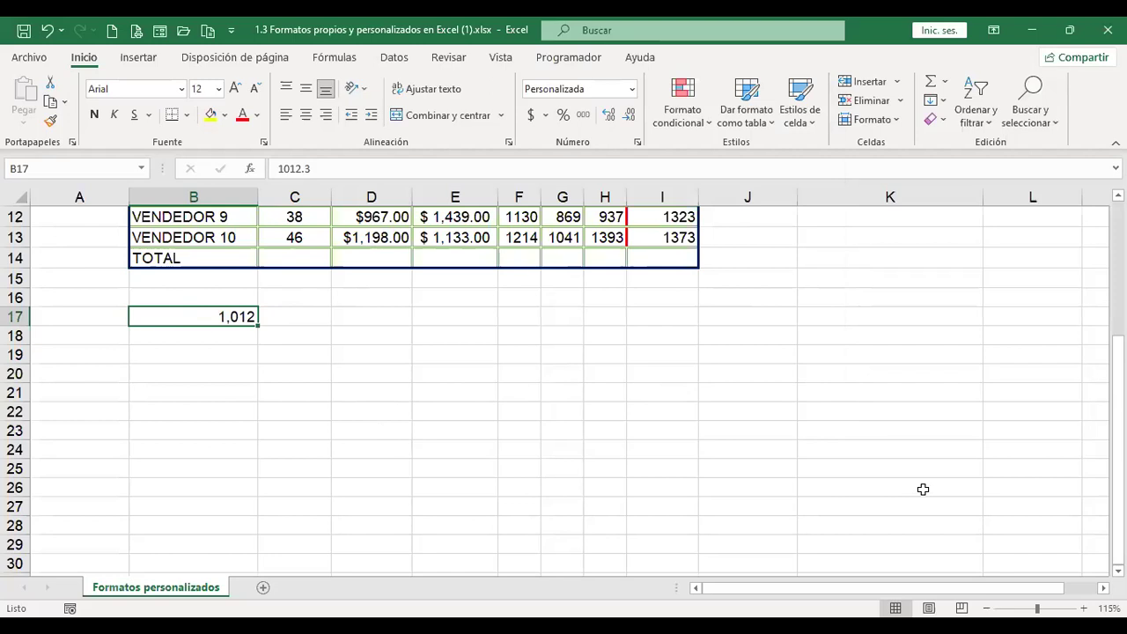
- Test the format with negative numbers by entering -1012 in cell B17 and replacing it with -1012.3
type("-1012")
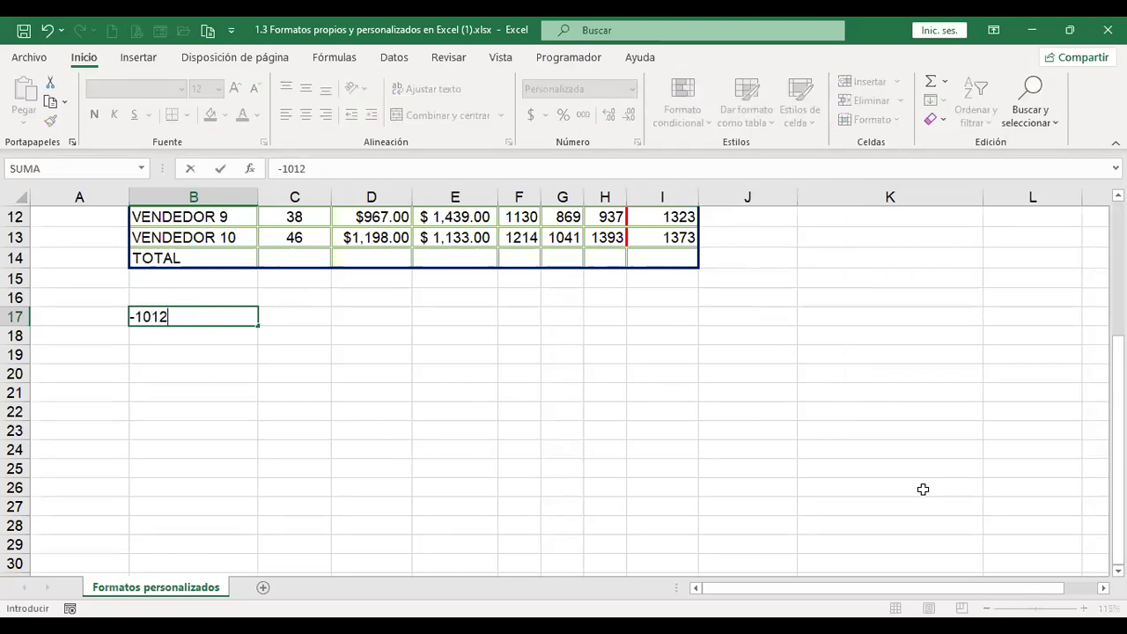
key("Return")
key("Up")
type("-1012.3")
key("Return")
key("Up")
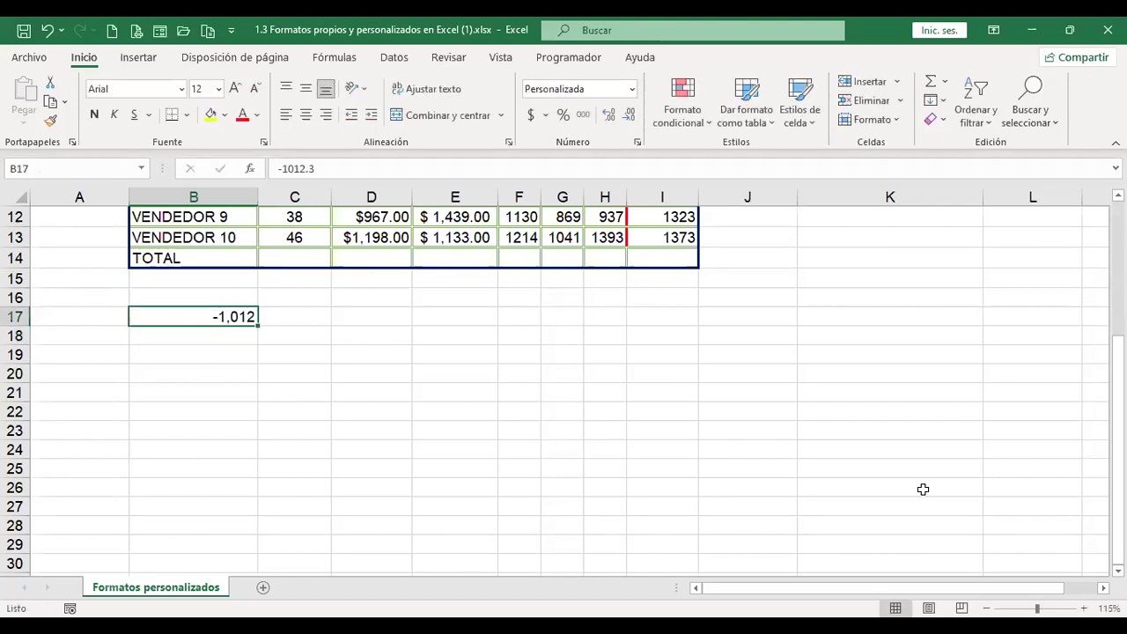
- Apply the custom number format #,##0;[Rojo]-#,##0 to cell B17
key("ctrl+1")
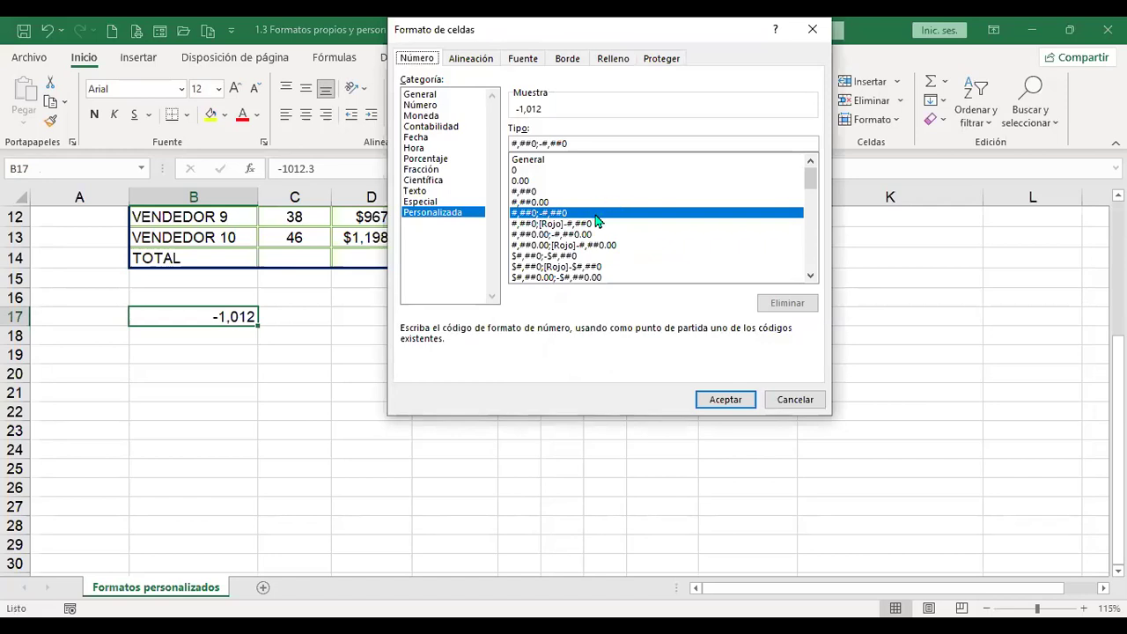
left_click(566, 225)
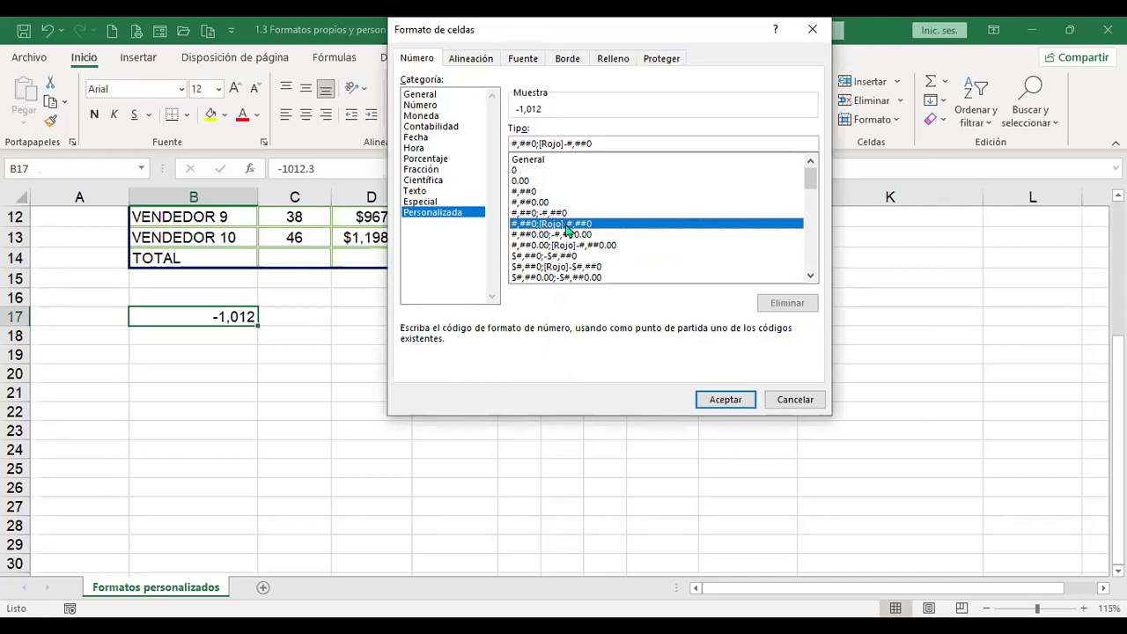
left_click(725, 399)
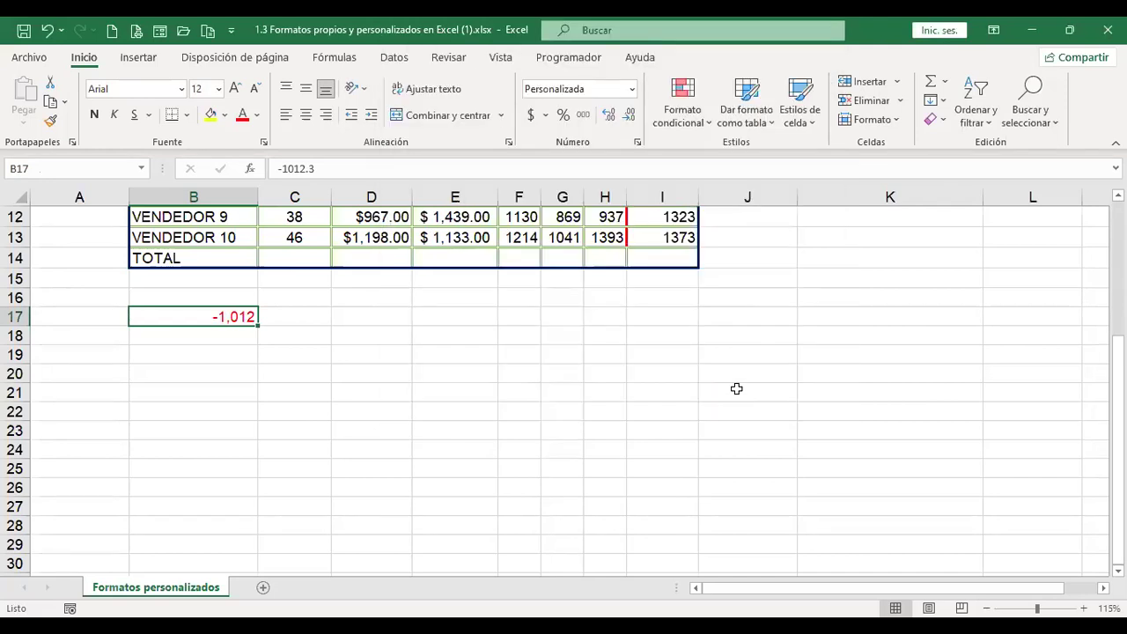
- Test the red negative format by entering 1012 in cell B17 and replacing it with -1012
type("1012")
key("Return")
key("Up")
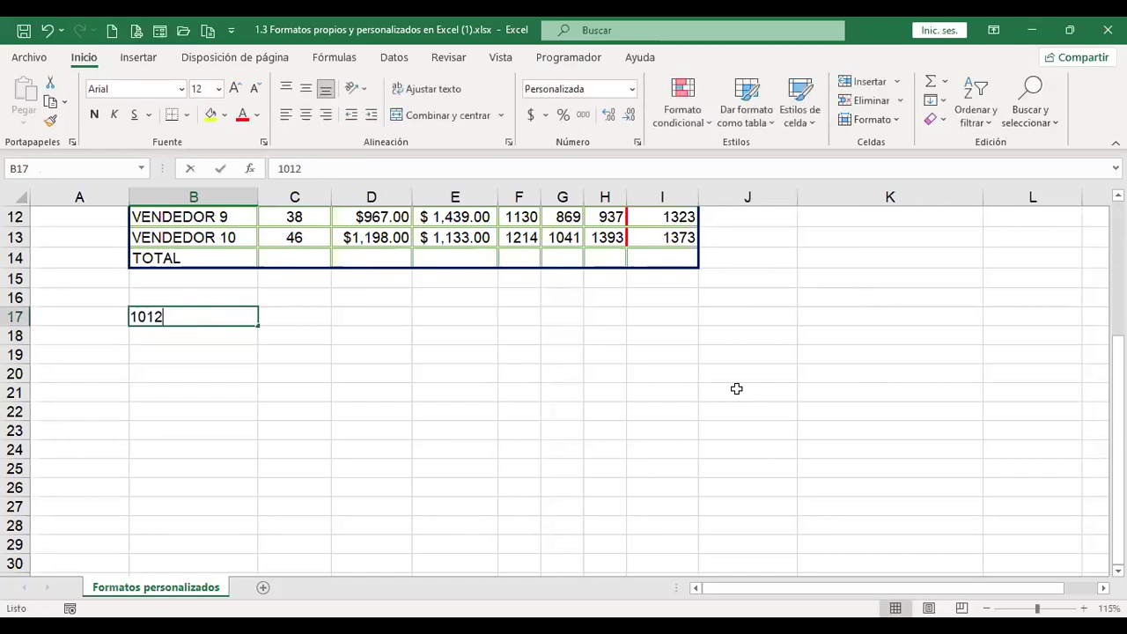
type("-1012")
key("Return")
key("Up")
- Check the custom format code of cell B17, keep it, and enter -1012.3 in the cell
key("ctrl+1")
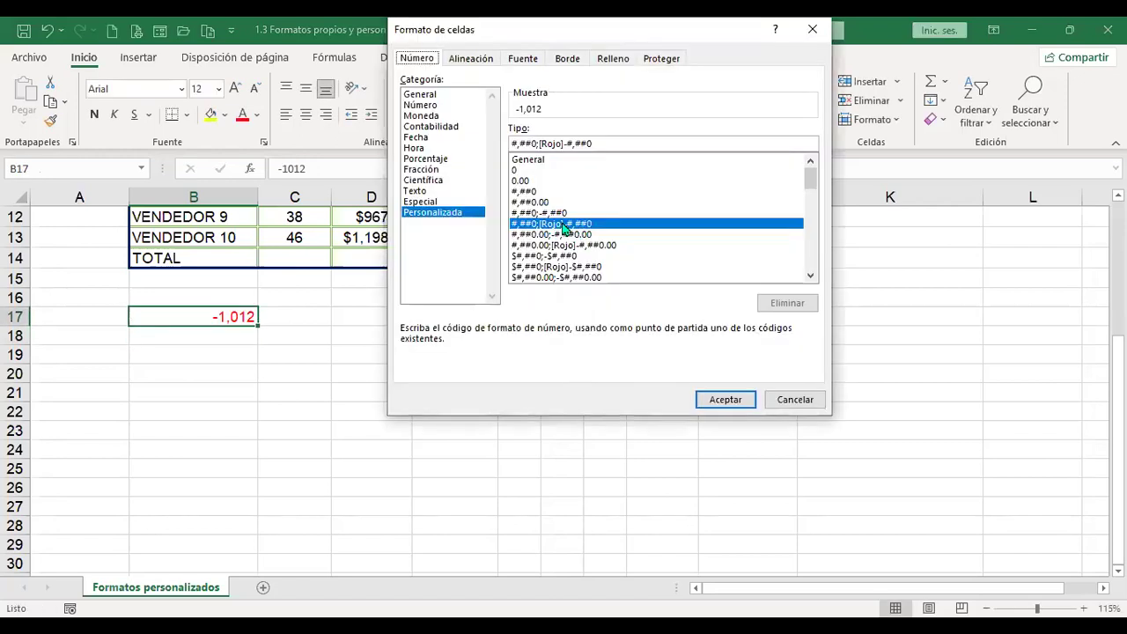
key("Return")
type("-10")
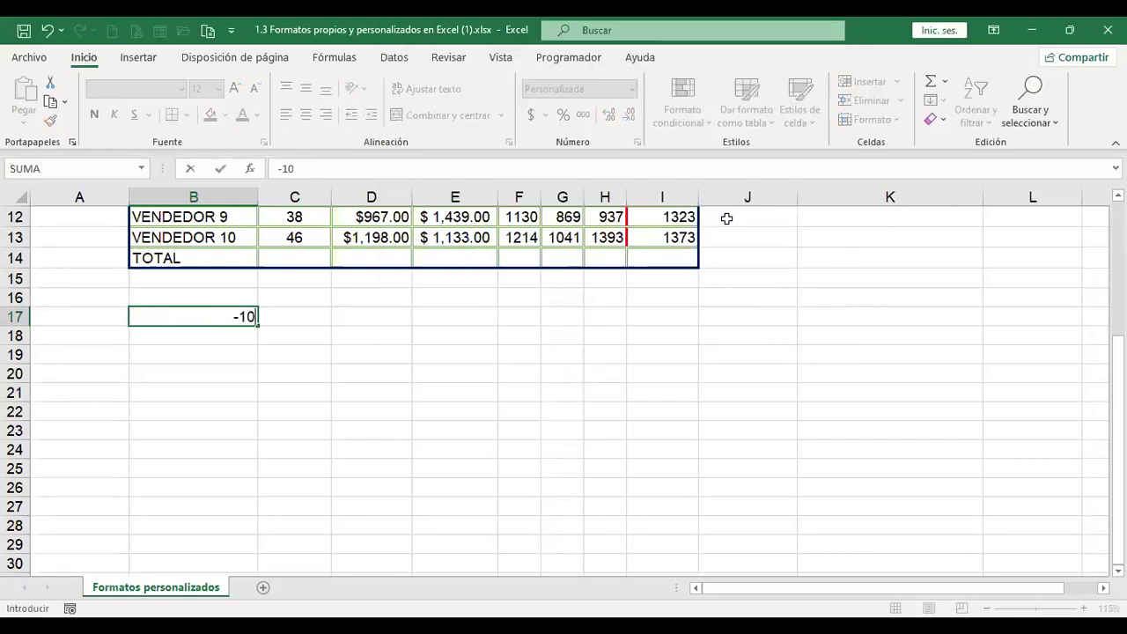
type("12.3")
key("ctrl+Return")
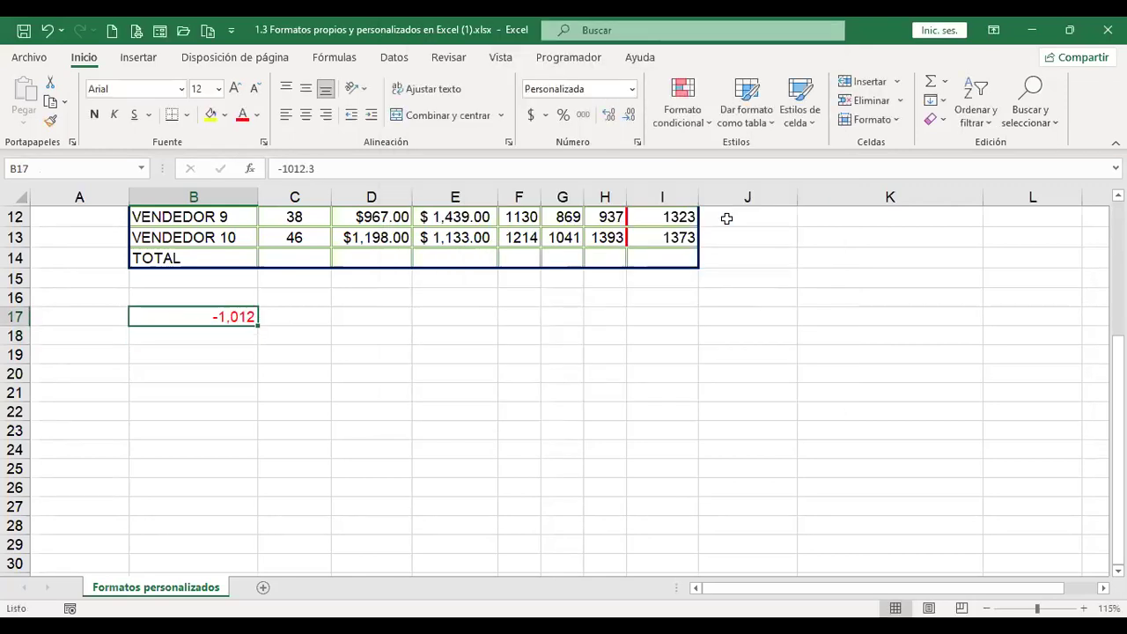
- Preview the custom format #,##0.00;-#,##0.00 for cell B17 and apply #,##0.00;[Rojo]-#,##0.00 instead
key("ctrl+1")
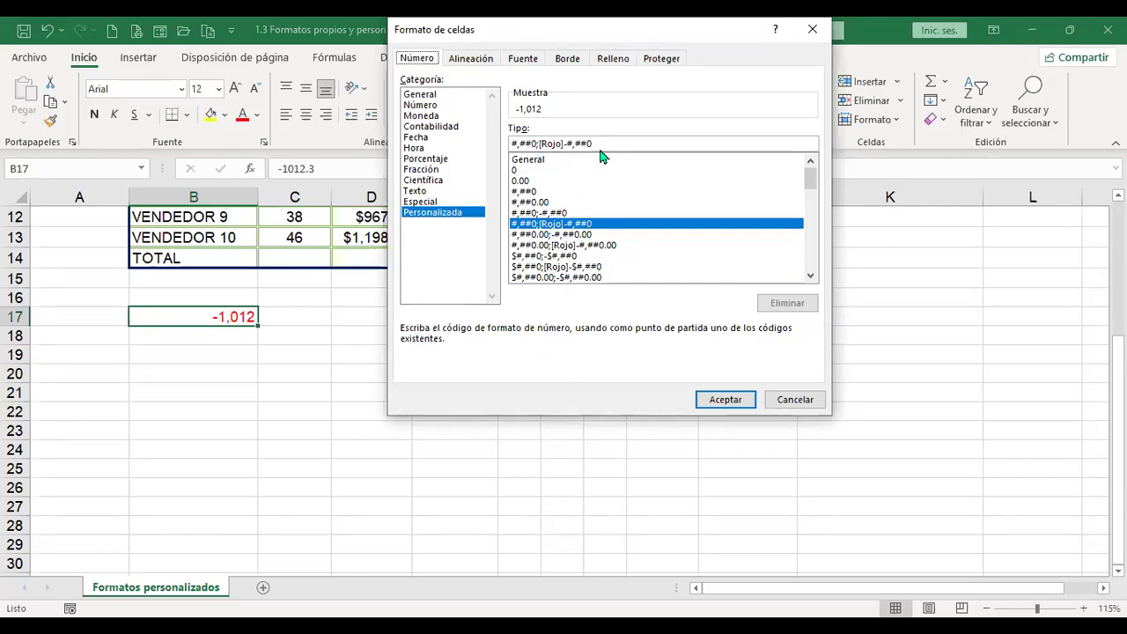
left_click(582, 234)
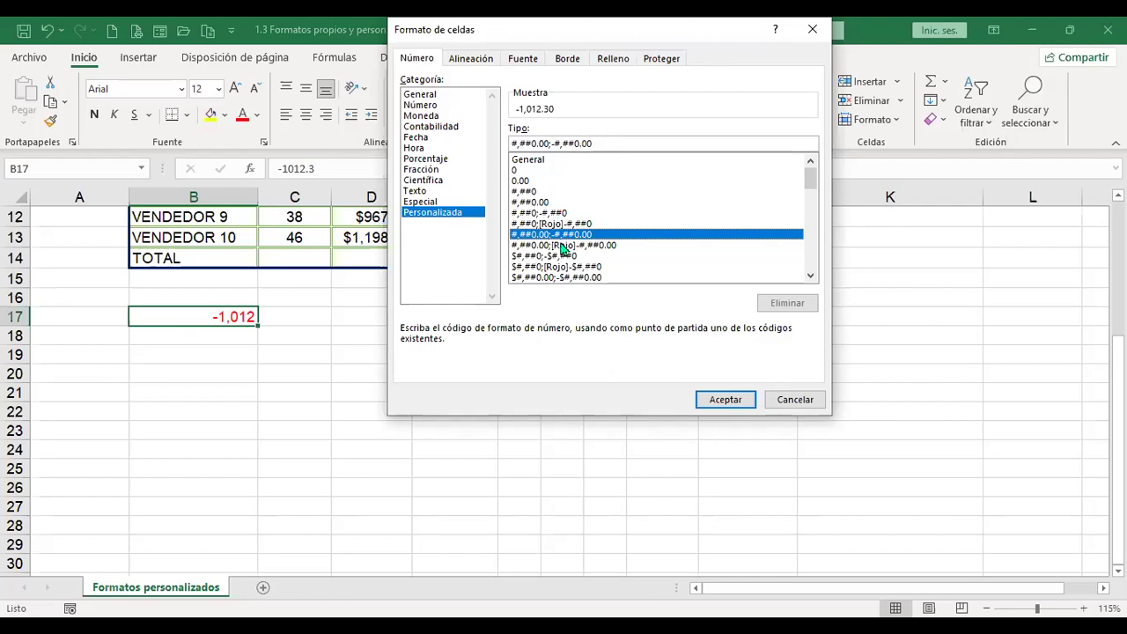
left_click(562, 247)
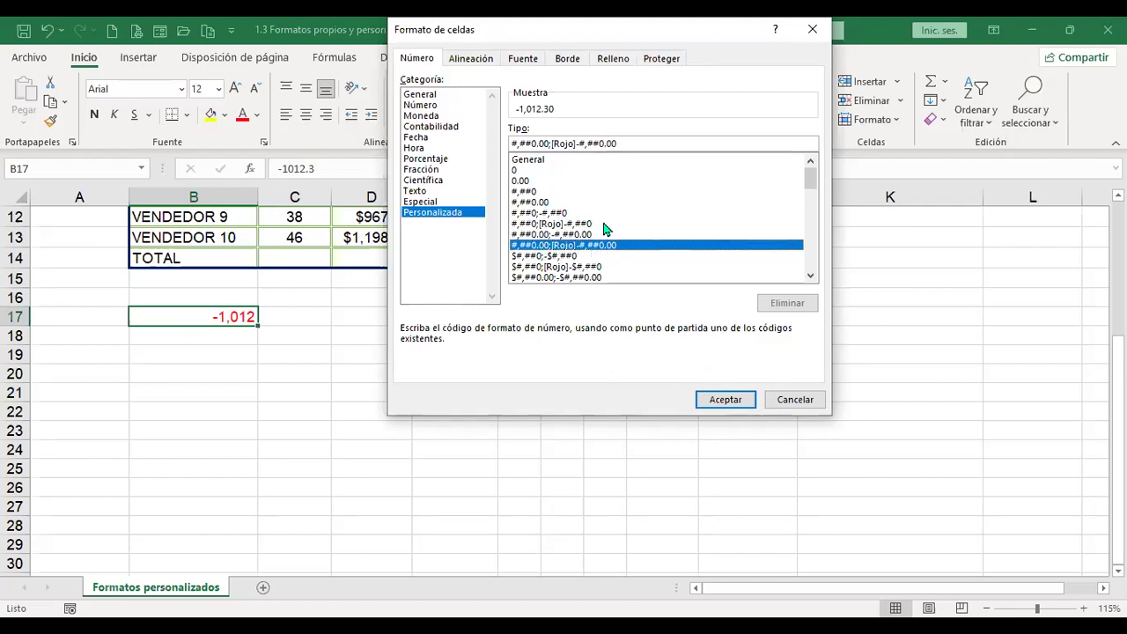
left_click(727, 400)
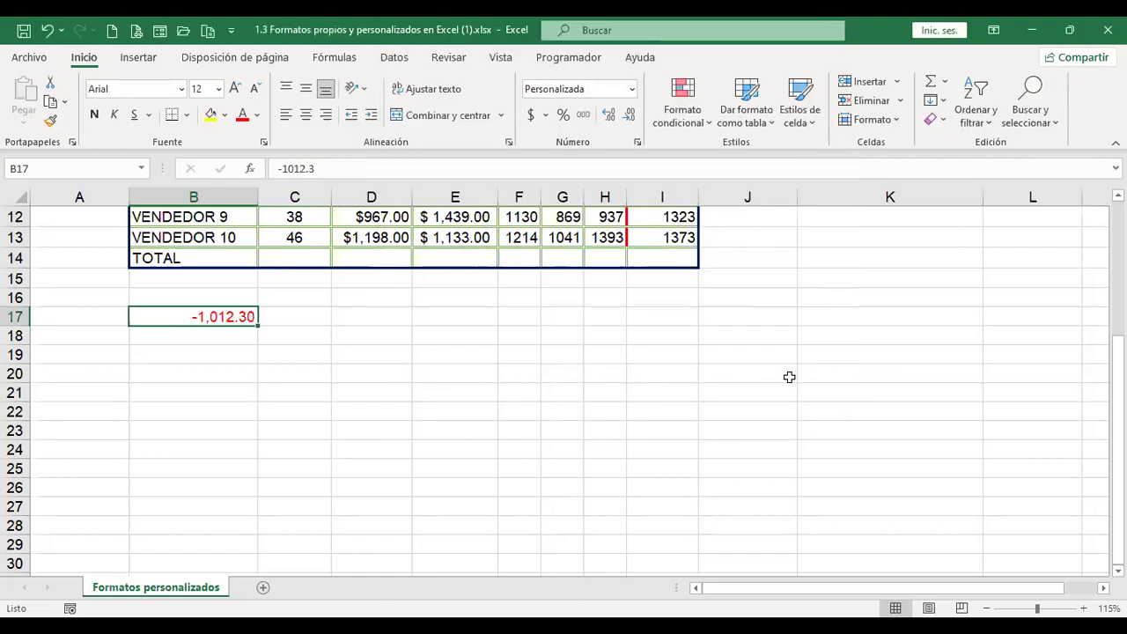
- Enter the positive value 1012.3 in cell B17 to test the two-decimal format
type("1012-")
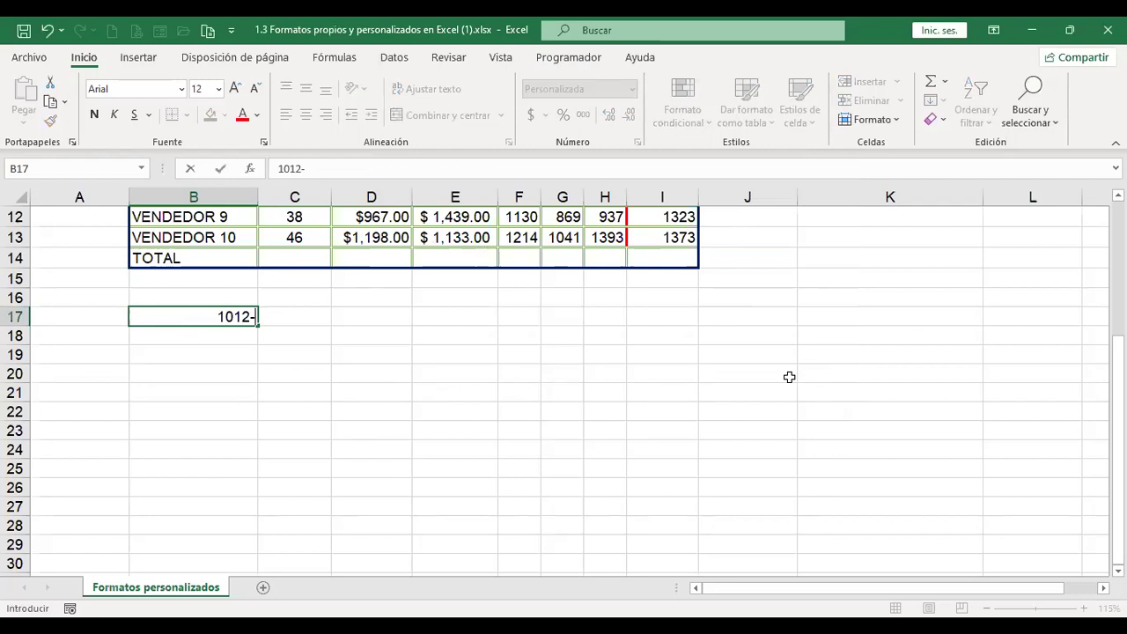
key("BackSpace")
type(".3")
key("Return")
key("Up")
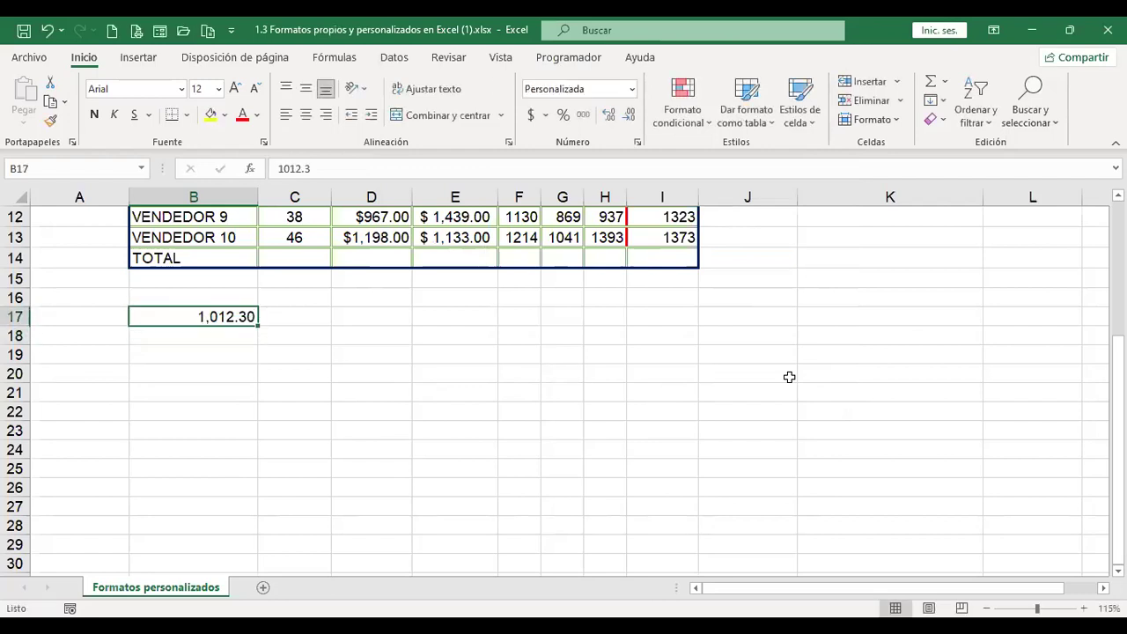
- Replace the content of cell B17 with the negative value -1012.3
key("BackSpace")
type("-1012.3")
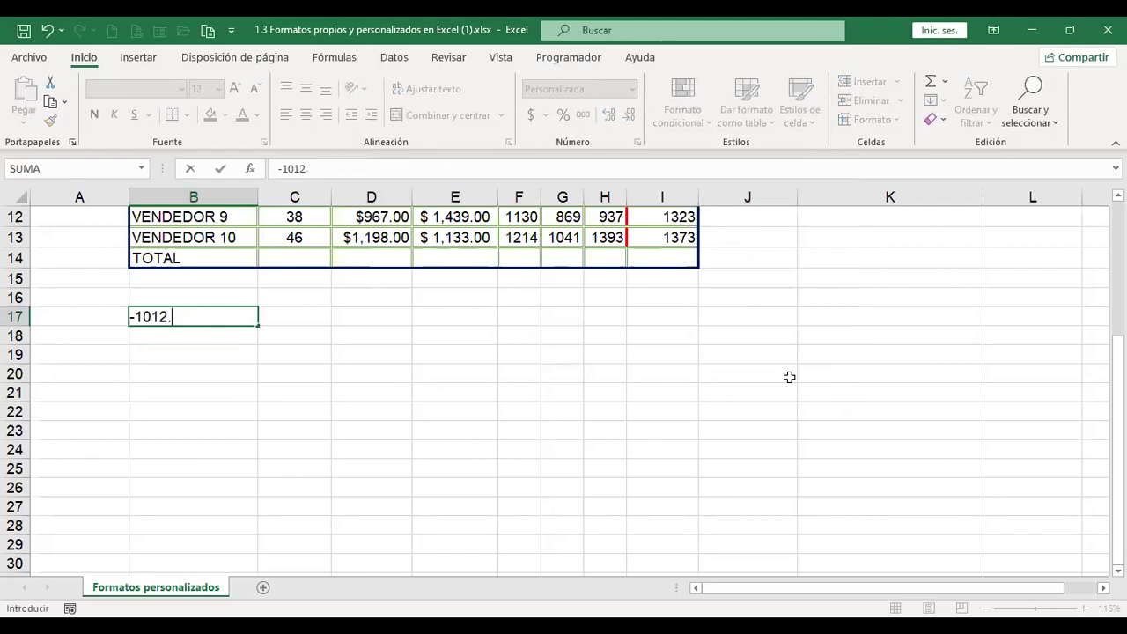
key("Return")
key("Up")
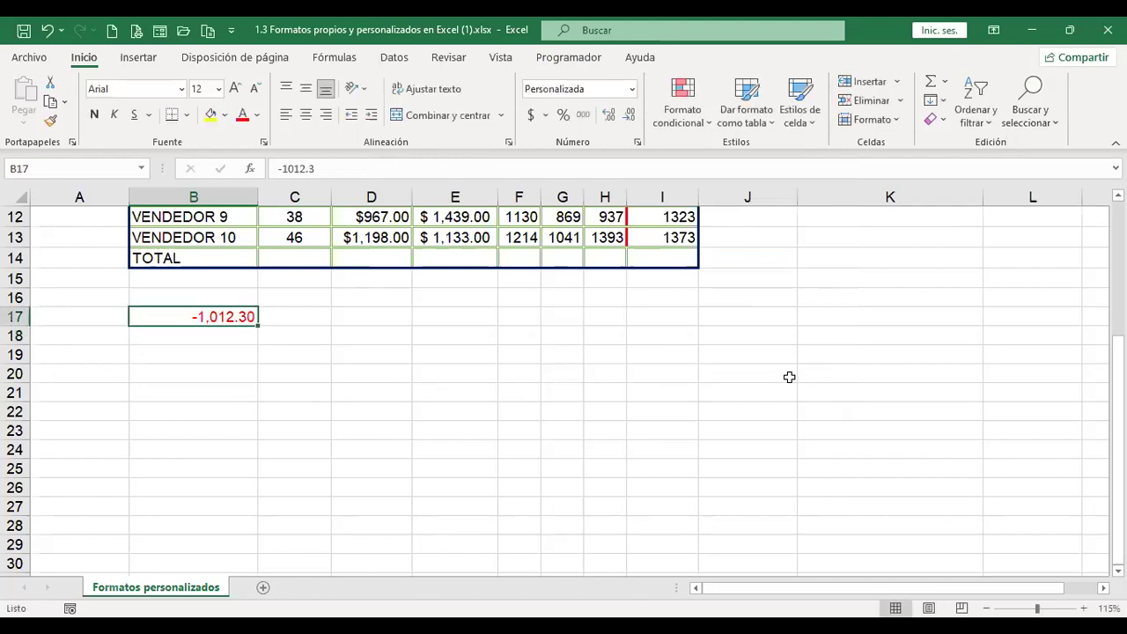
- Apply the custom currency format $#,##0;-$#,##0 to cell B17 and open the list of predefined number formats
key("ctrl+1")
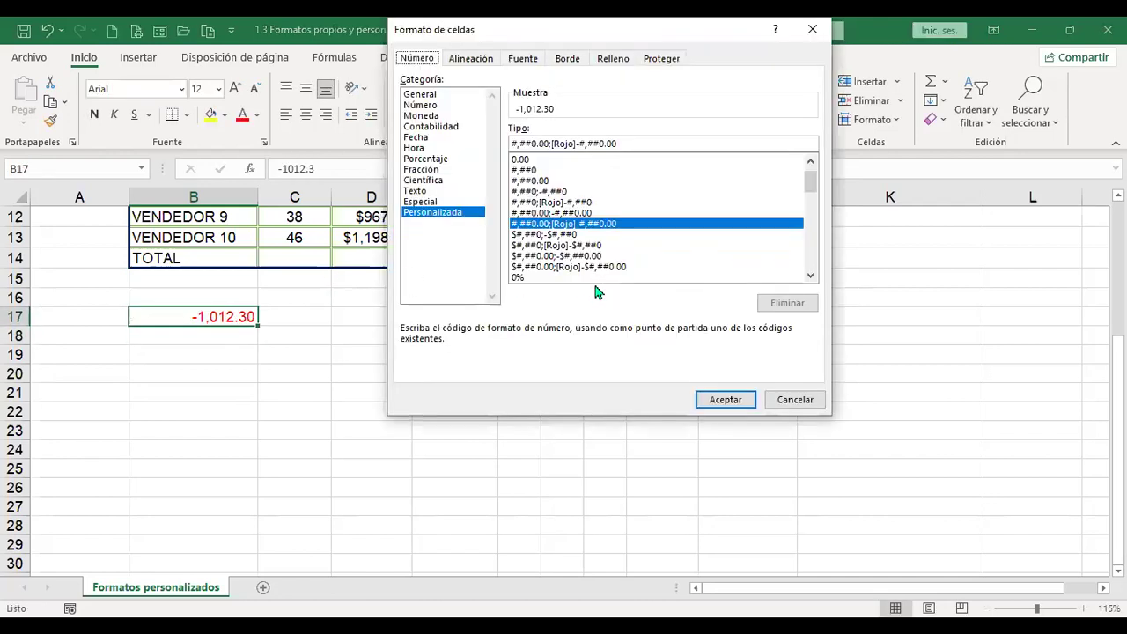
left_click(576, 236)
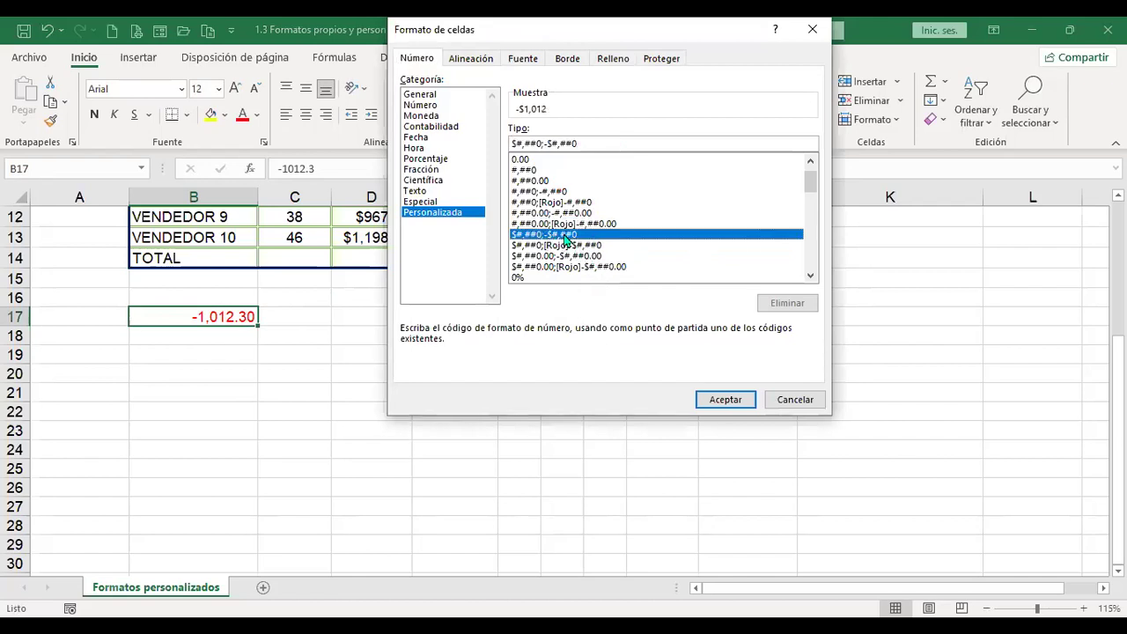
left_click(709, 401)
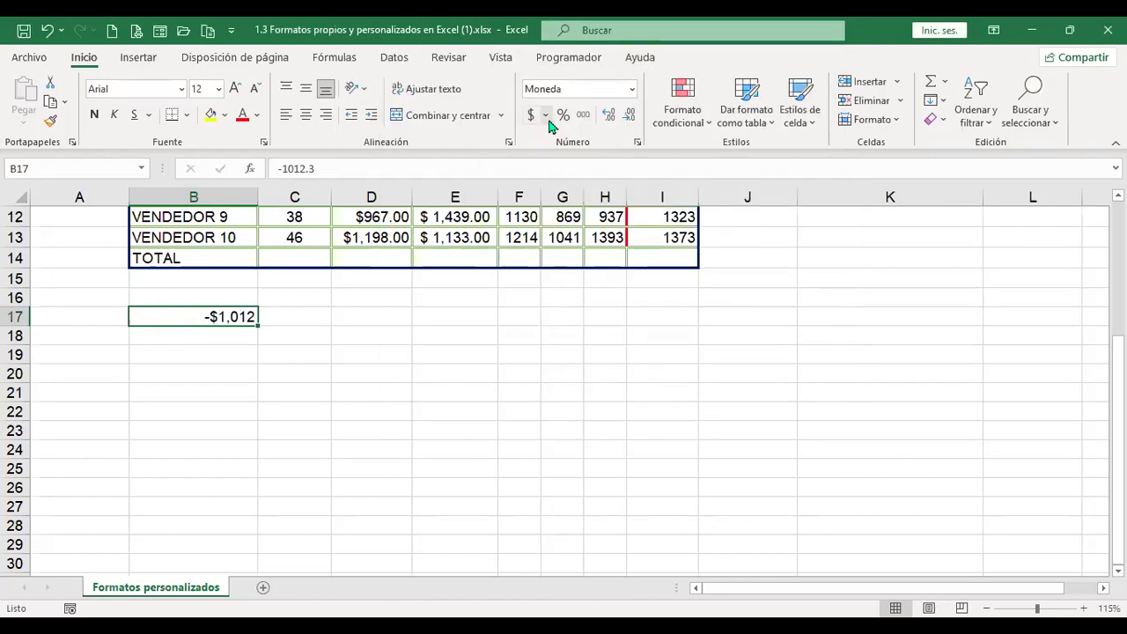
left_click(632, 89)
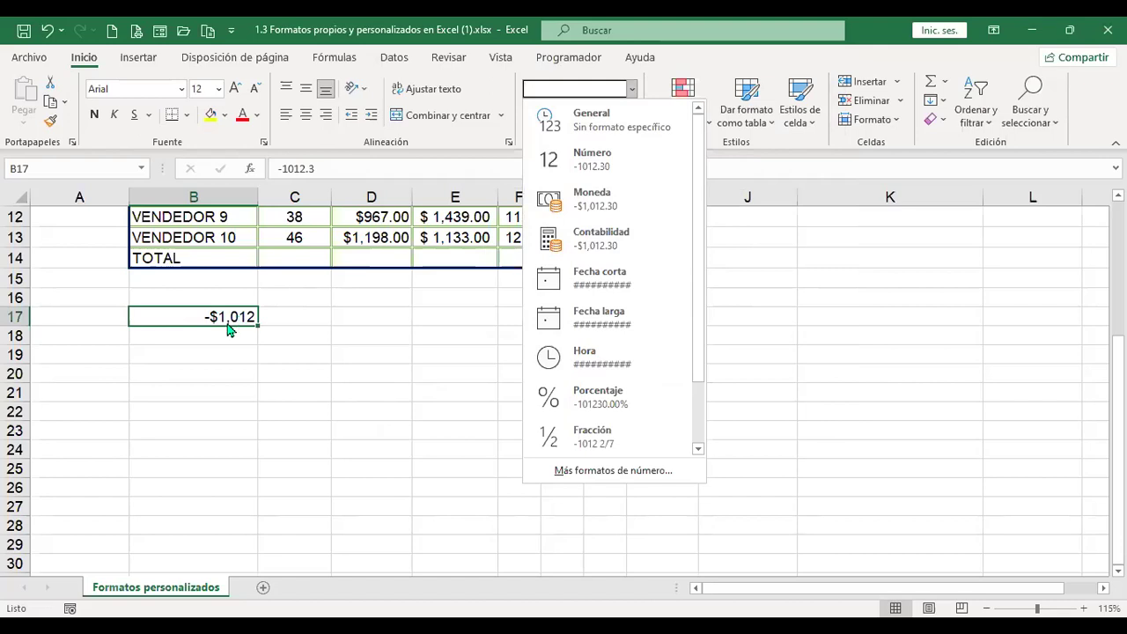
- Apply the custom currency format $#,##0;[Rojo]-$#,##0 to cell B17
left_click(318, 324)
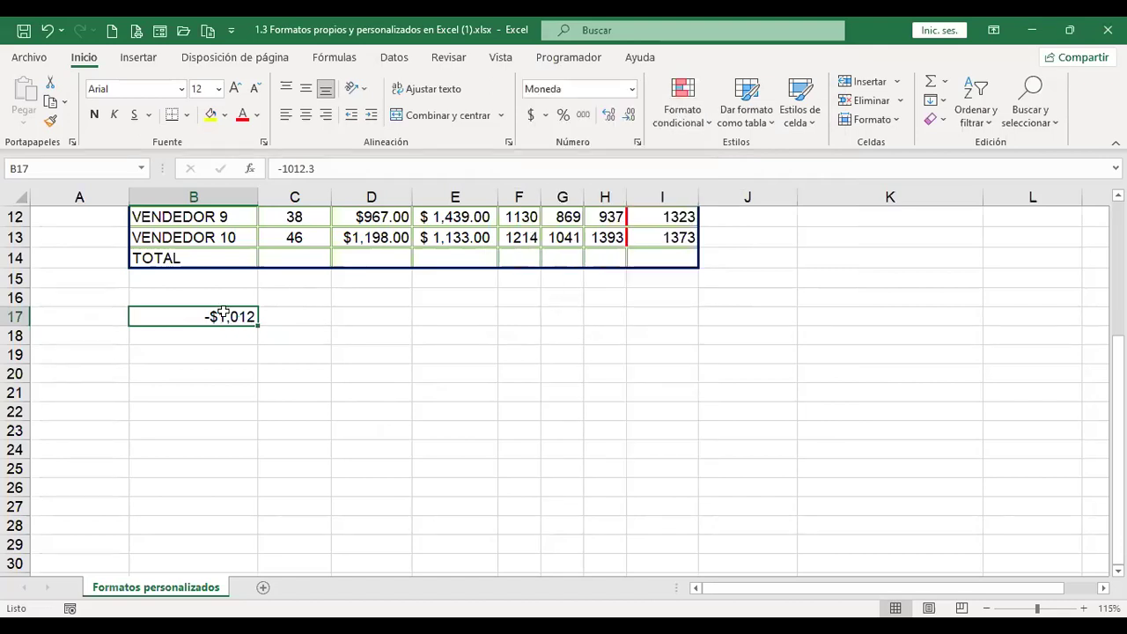
key("ctrl+1")
left_click(438, 214)
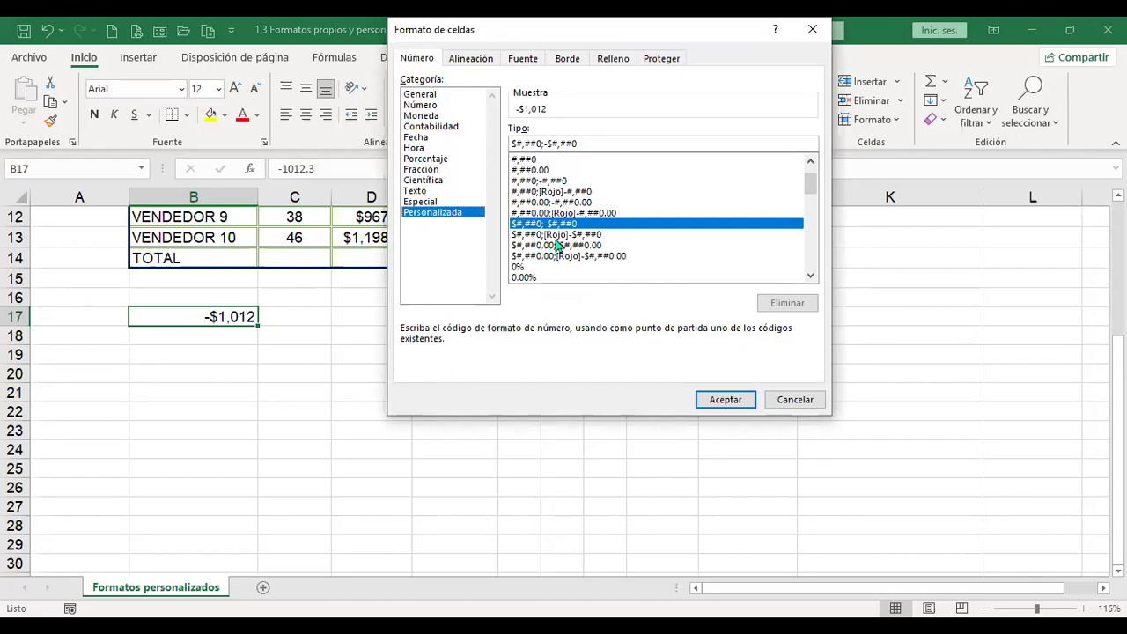
left_click(562, 236)
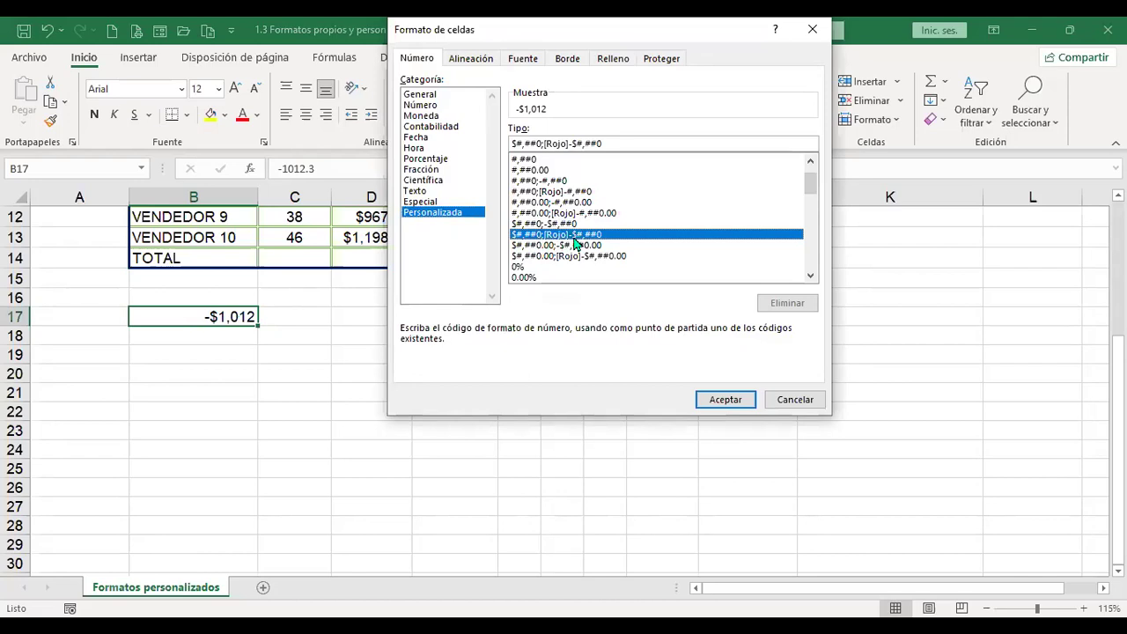
left_click(725, 400)
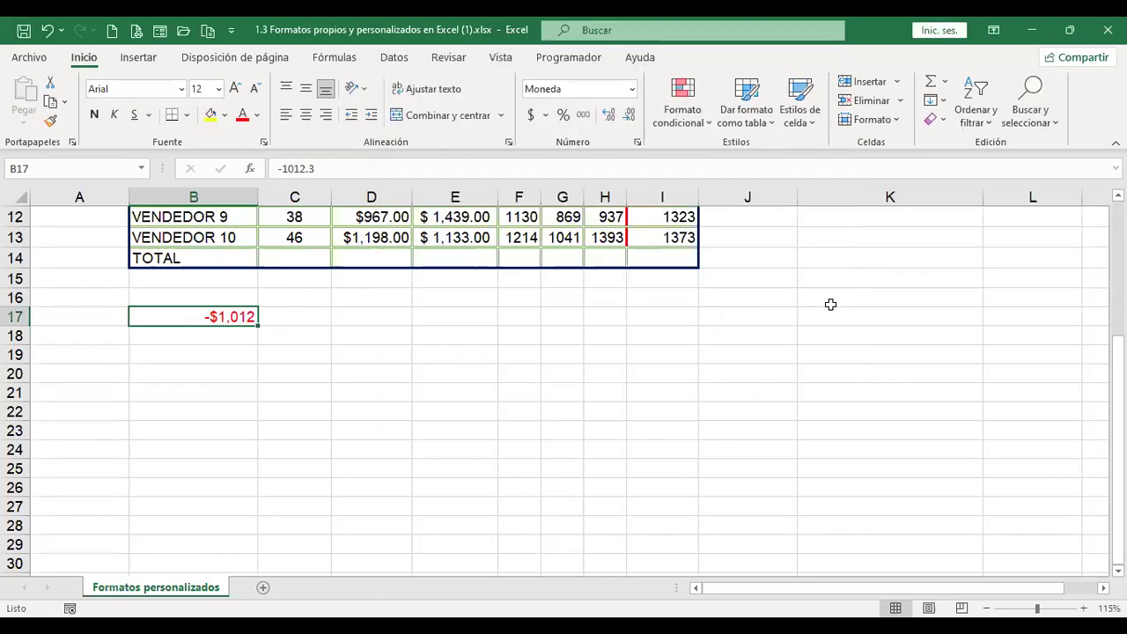
- Preview the custom codes $#,##0.00;-$#,##0.00, $#,##0.00;[Rojo]-$#,##0.00, 0% and 0.00% on cell B17
key("ctrl+1")
left_click(441, 212)
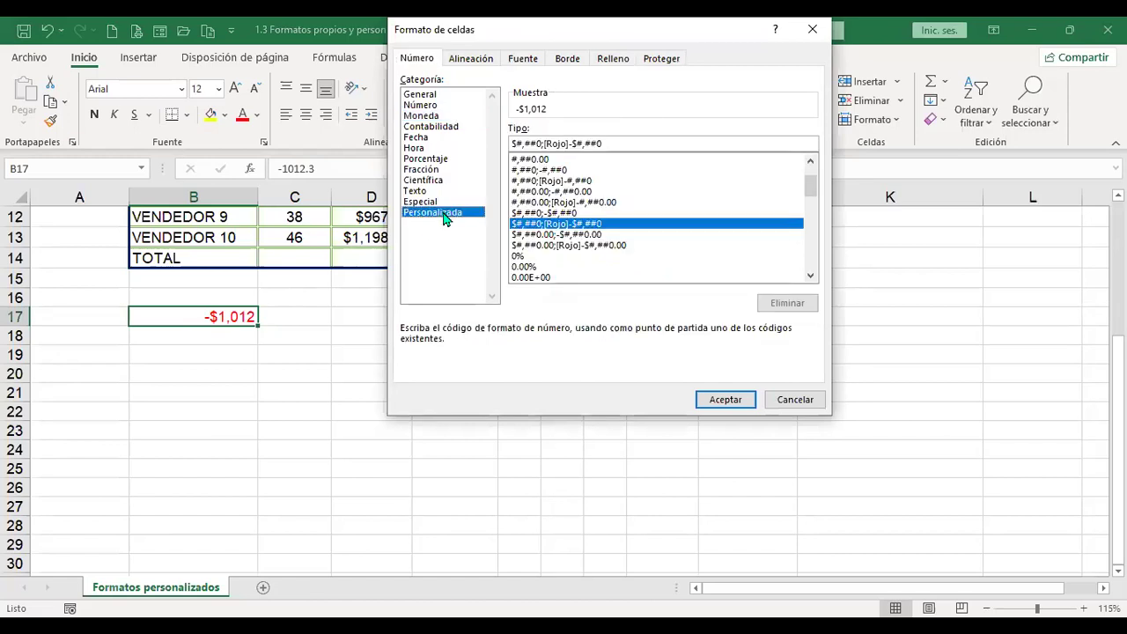
left_click(598, 234)
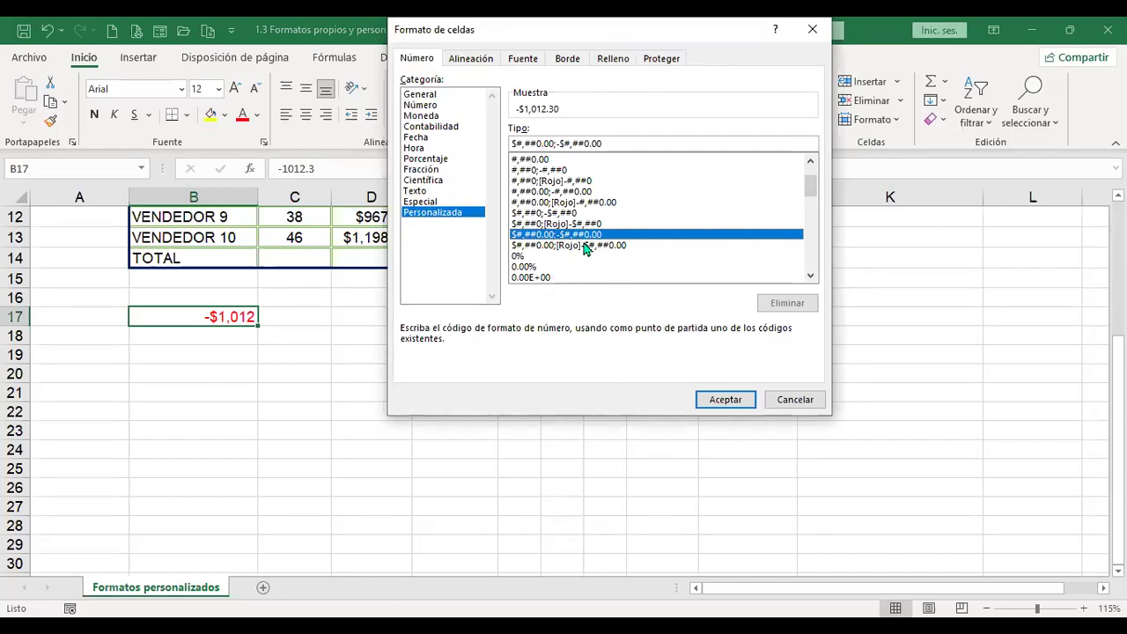
left_click(587, 245)
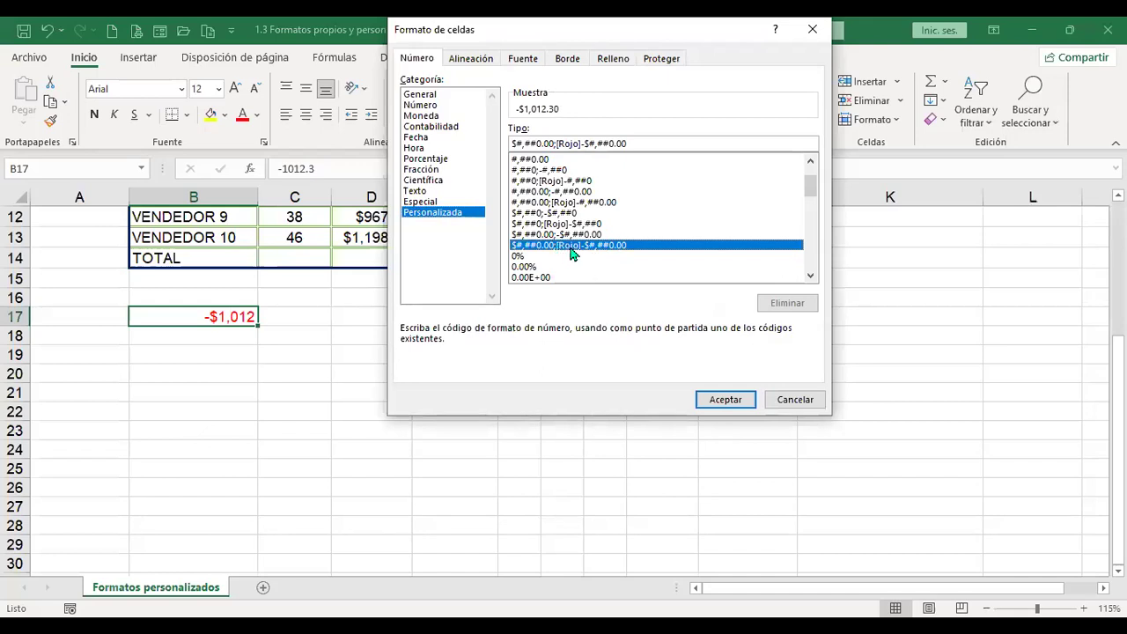
left_click(518, 260)
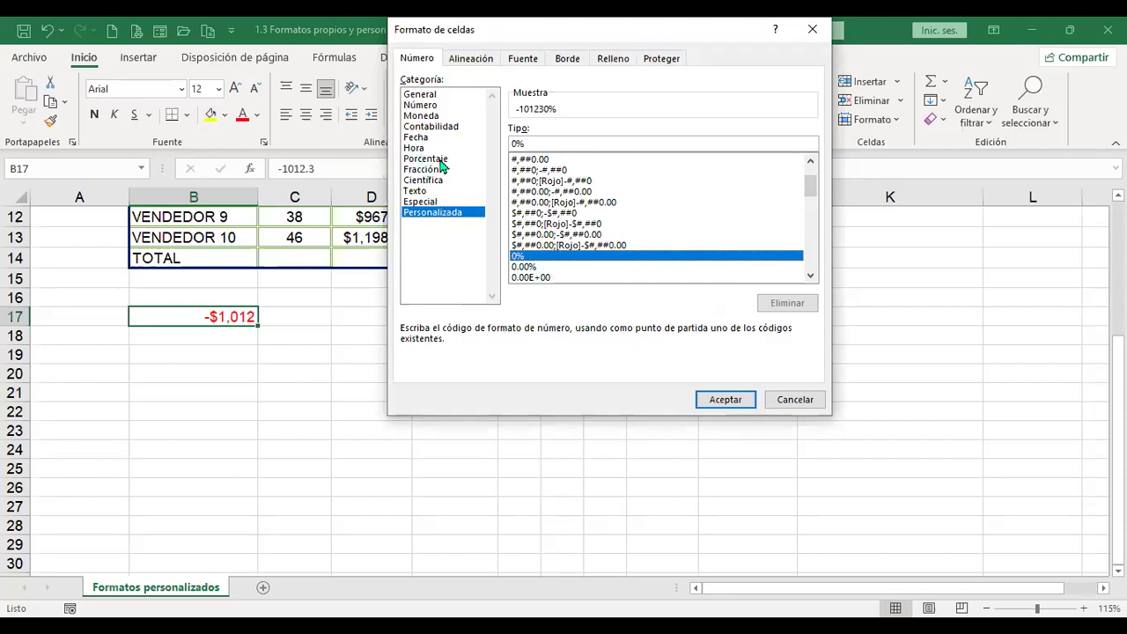
left_click(526, 266)
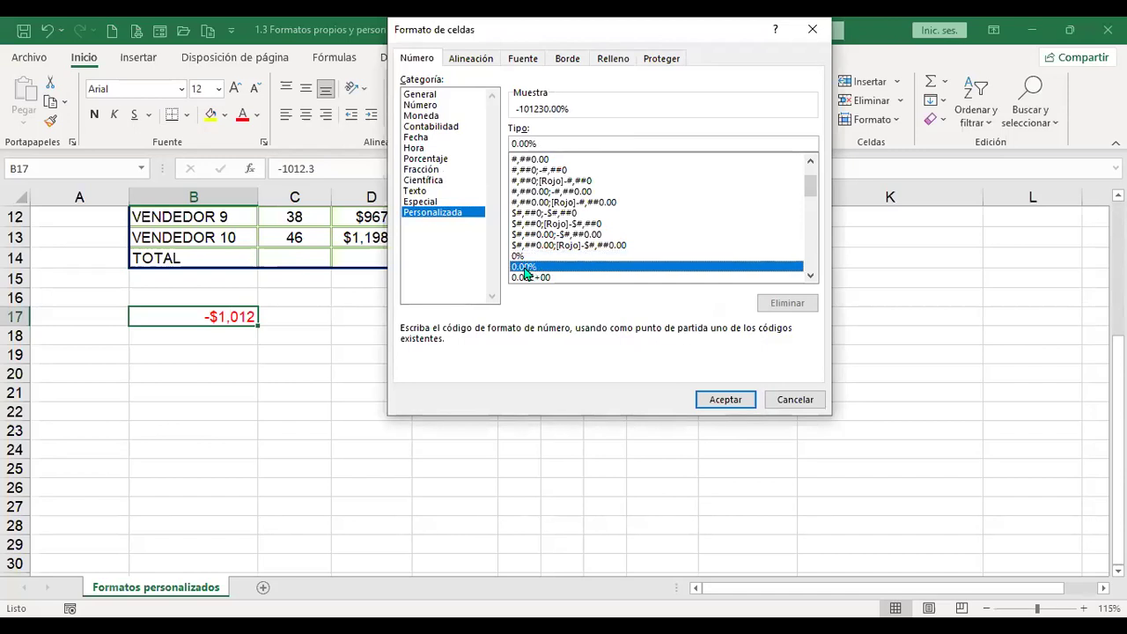
- Apply the custom scientific format 0.00E+00 to cell B17
left_click(542, 278)
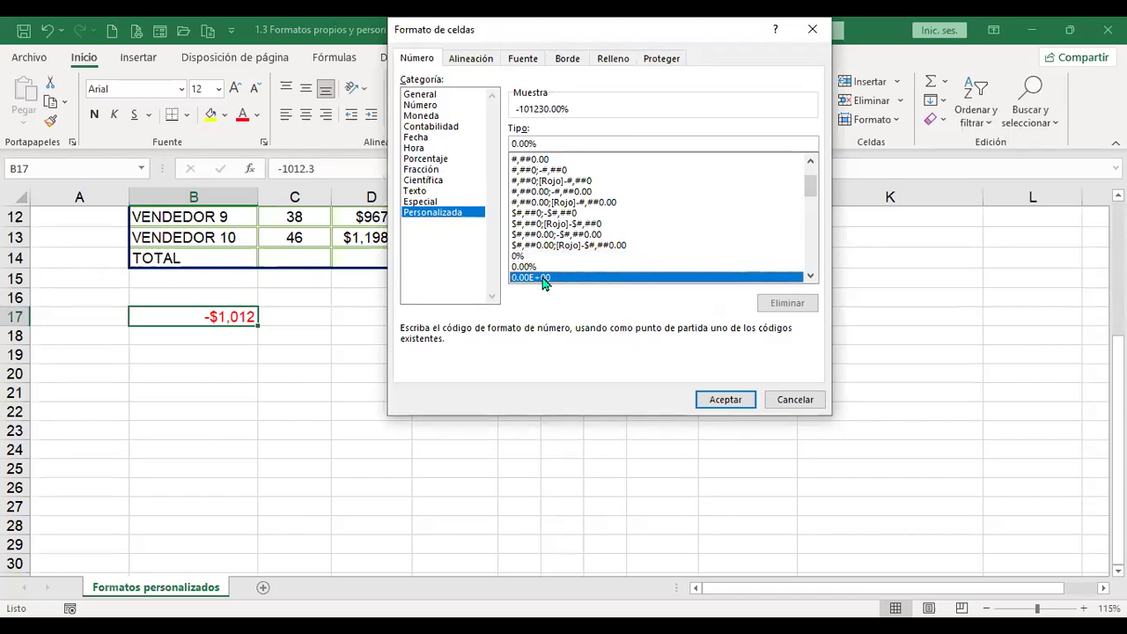
scroll(628, 263, "down", 2)
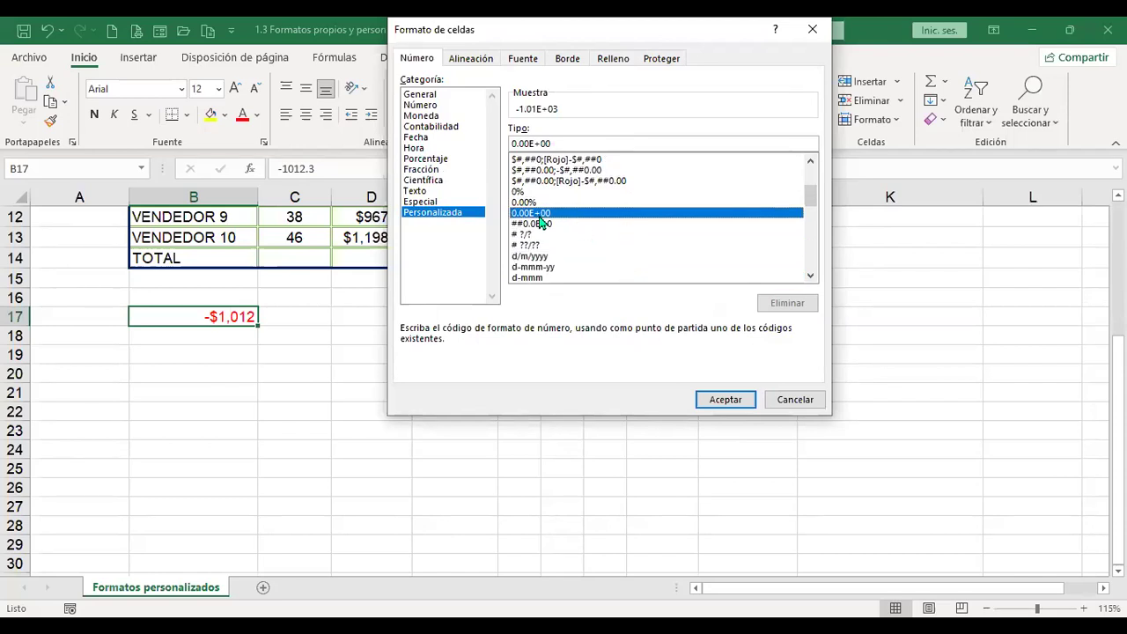
left_click(726, 400)
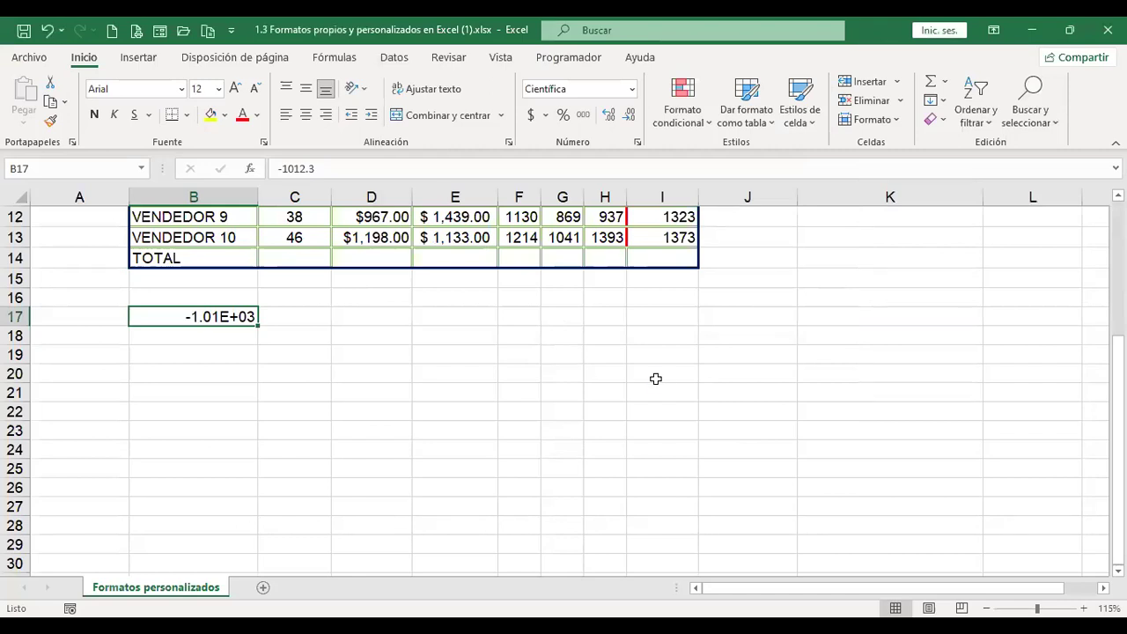
- Compare the previews of the custom scientific codes 0.00E+00 and ##0.0E+0 for cell B17
key("ctrl+1")
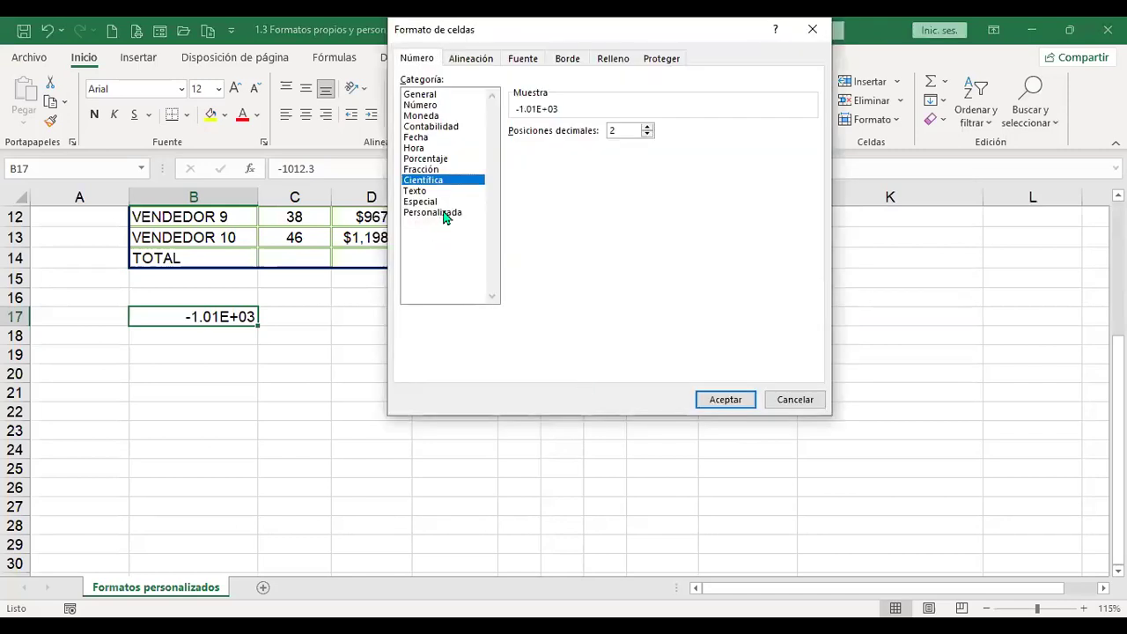
left_click(444, 216)
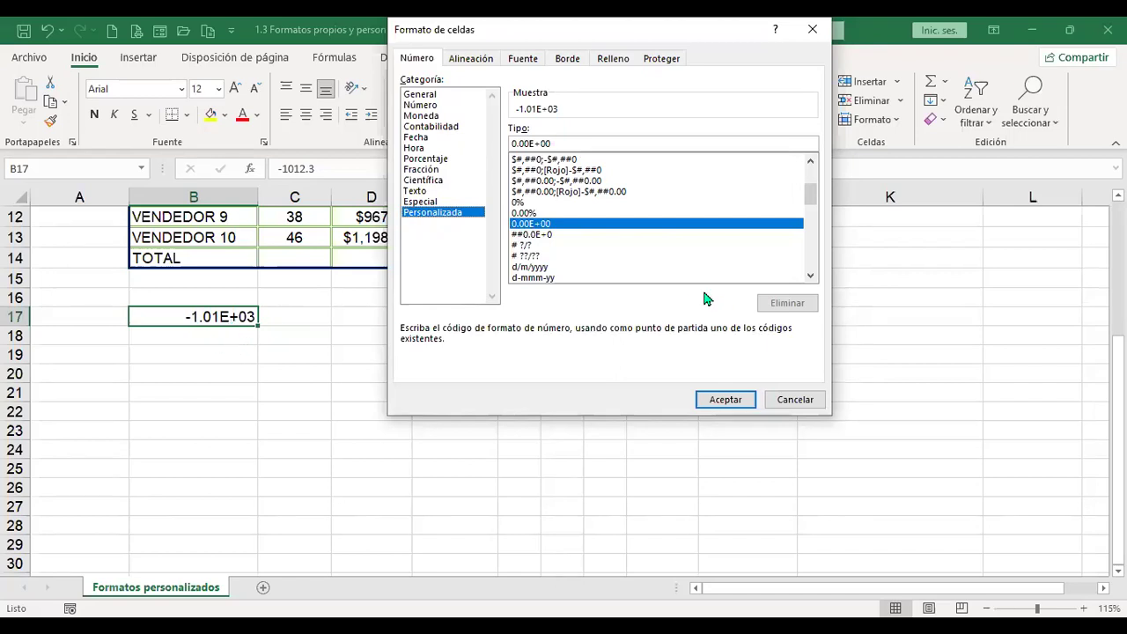
left_click(550, 236)
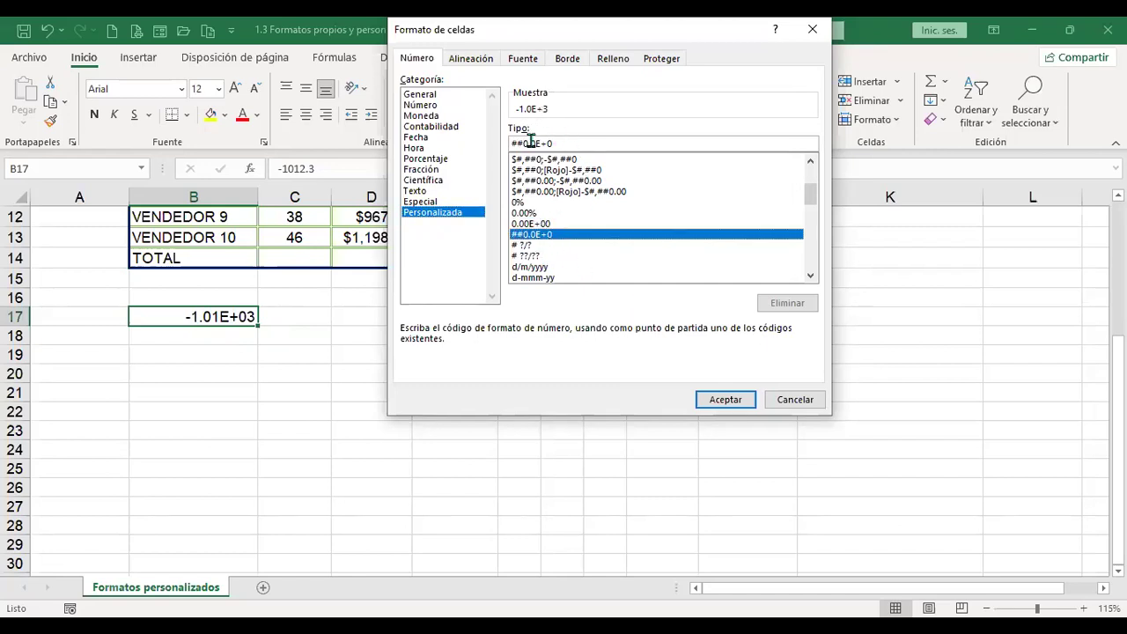
left_click(543, 224)
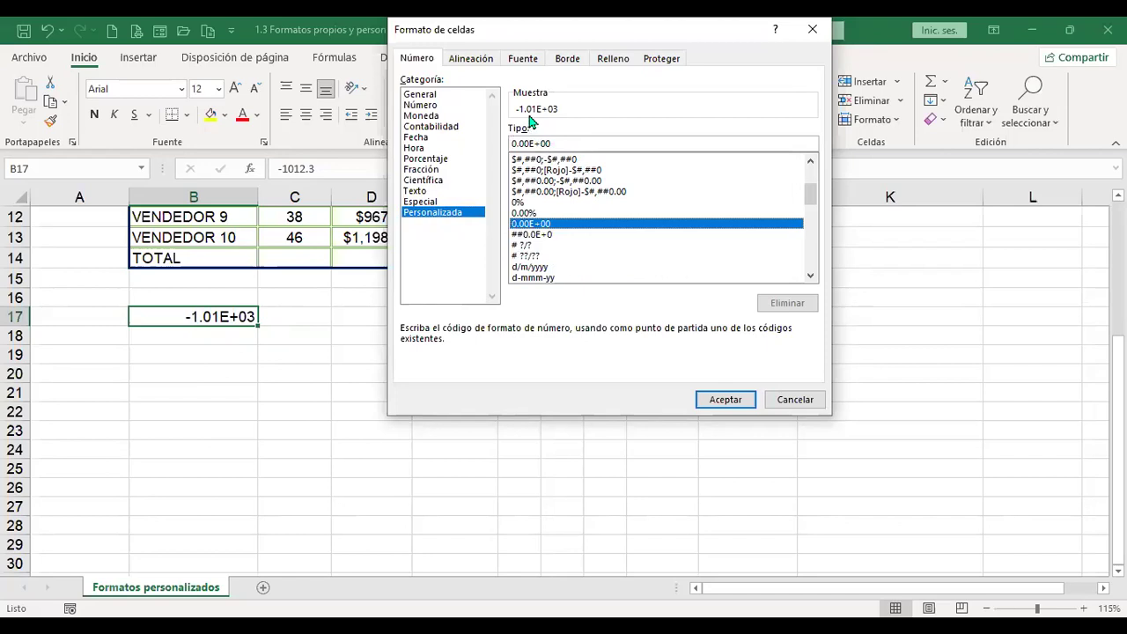
left_click(552, 235)
left_click(543, 214)
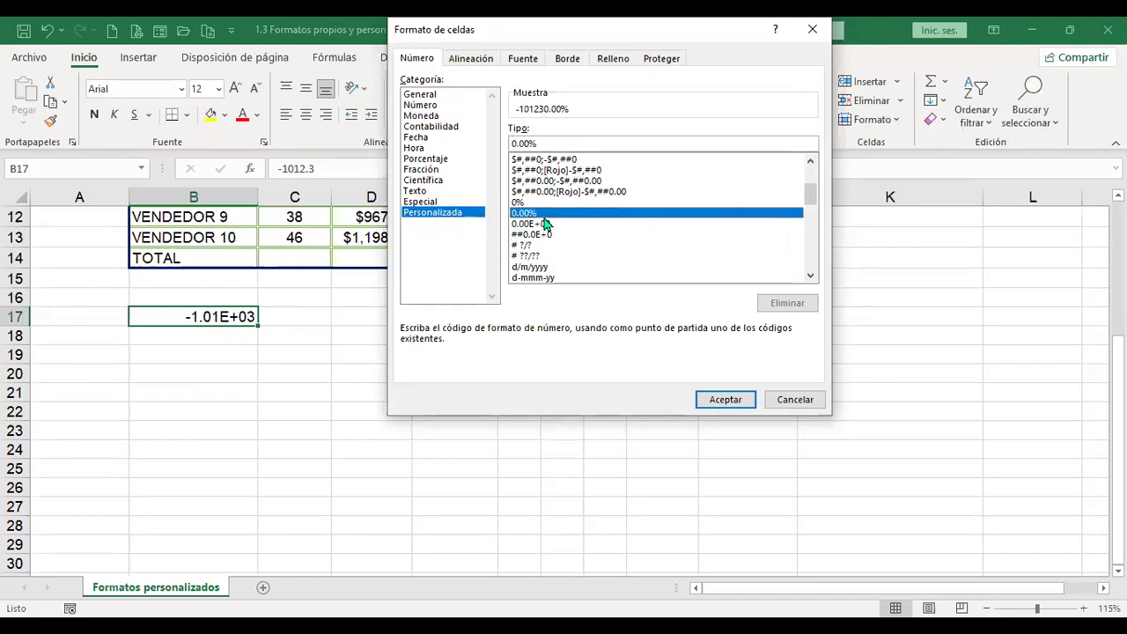
left_click(546, 225)
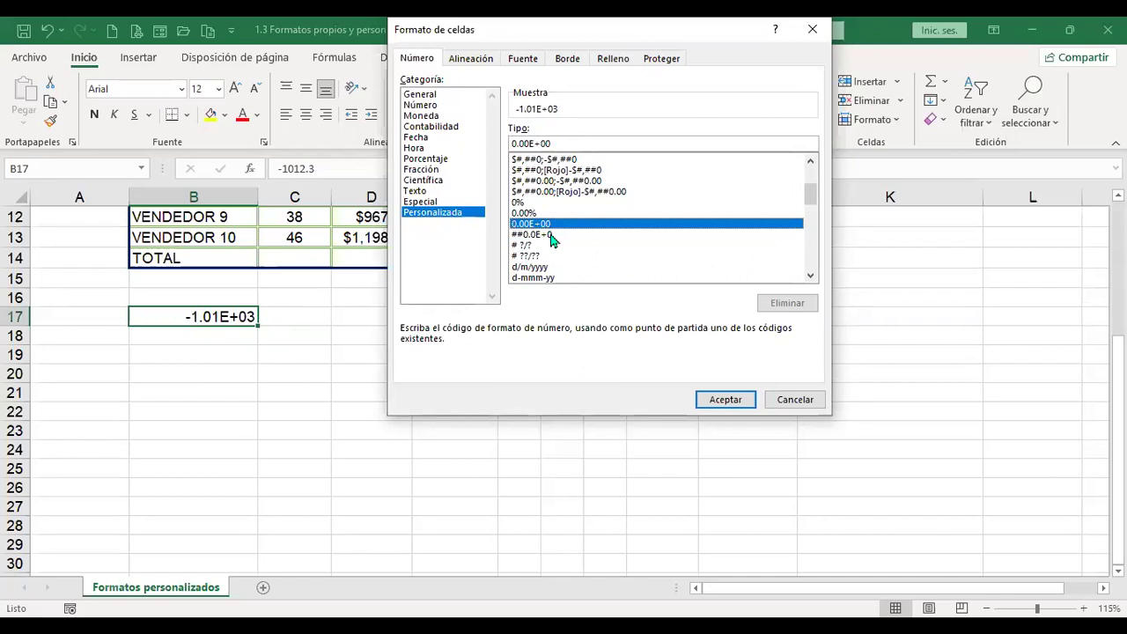
left_click(551, 235)
left_click(554, 225)
left_click(550, 236)
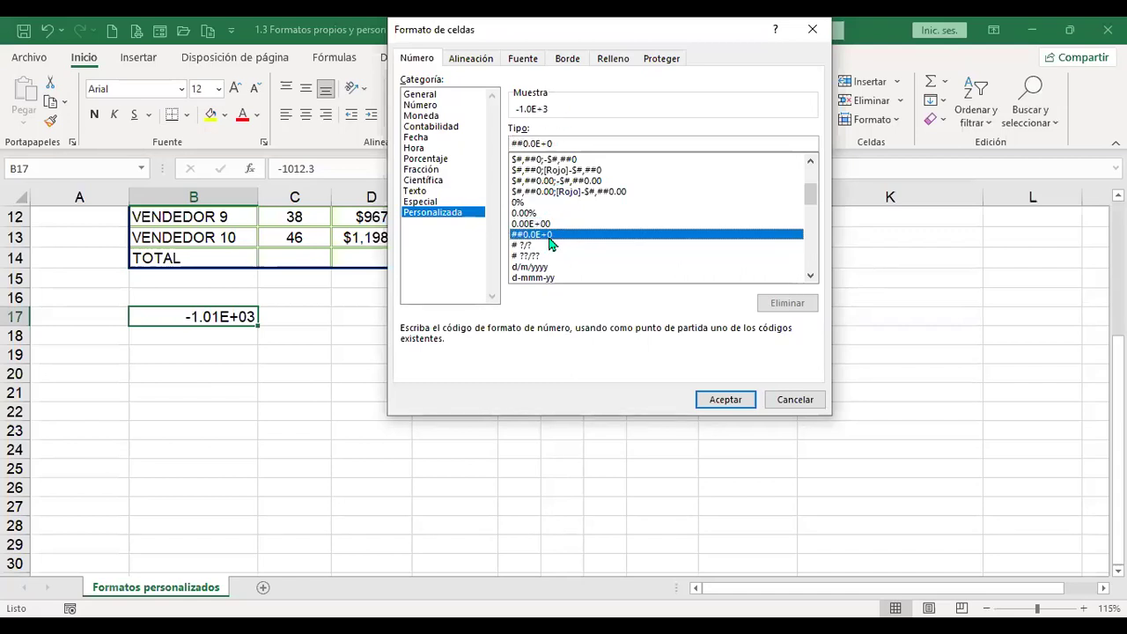
- Preview the custom fraction format # ?/? for cell B17 and apply # ??/?? instead
left_click(530, 247)
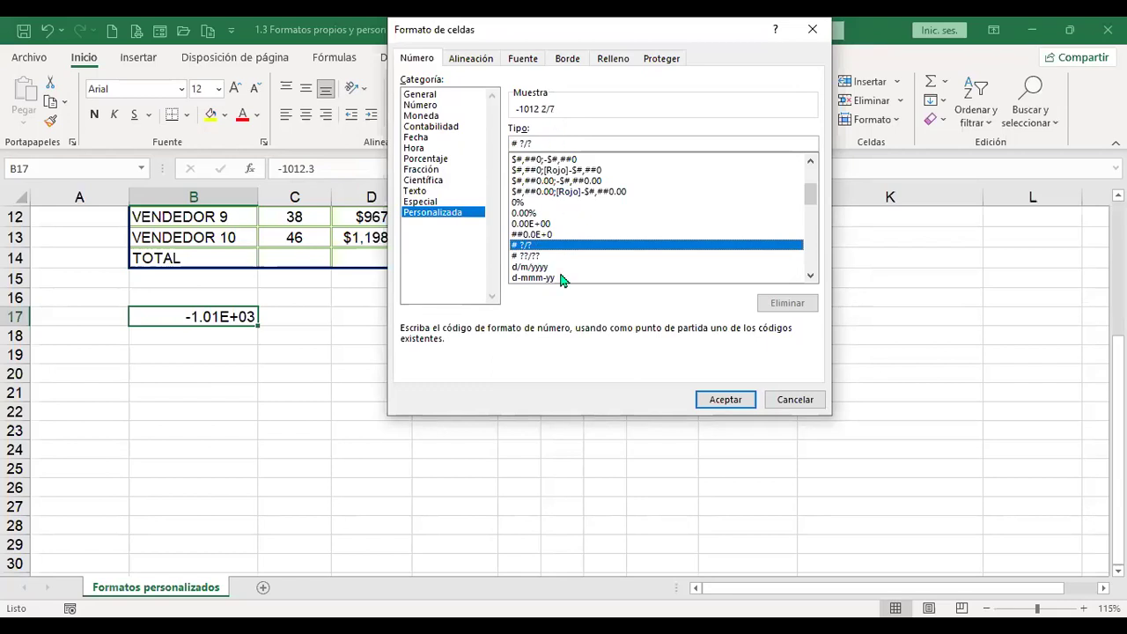
left_click(532, 255)
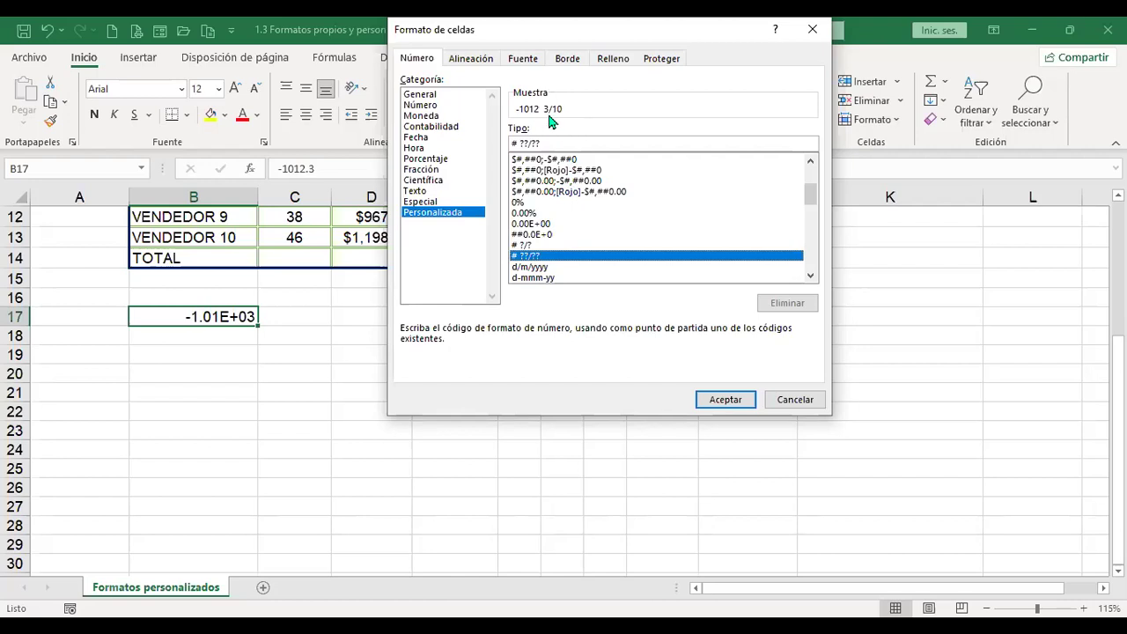
left_click(725, 400)
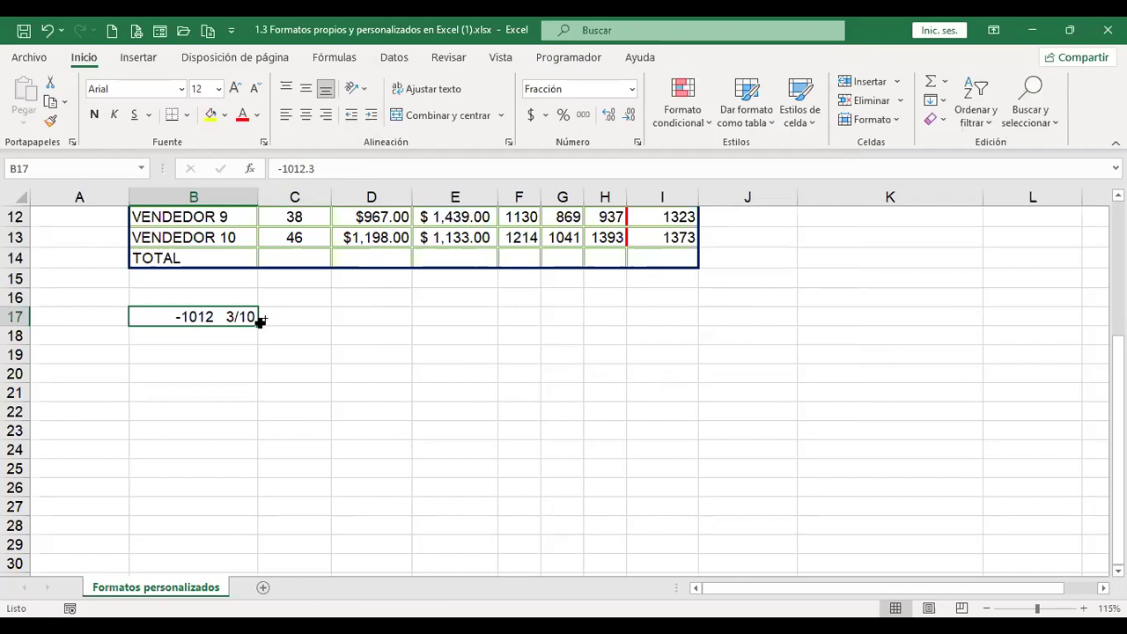
key("ctrl+1")
left_click(436, 212)
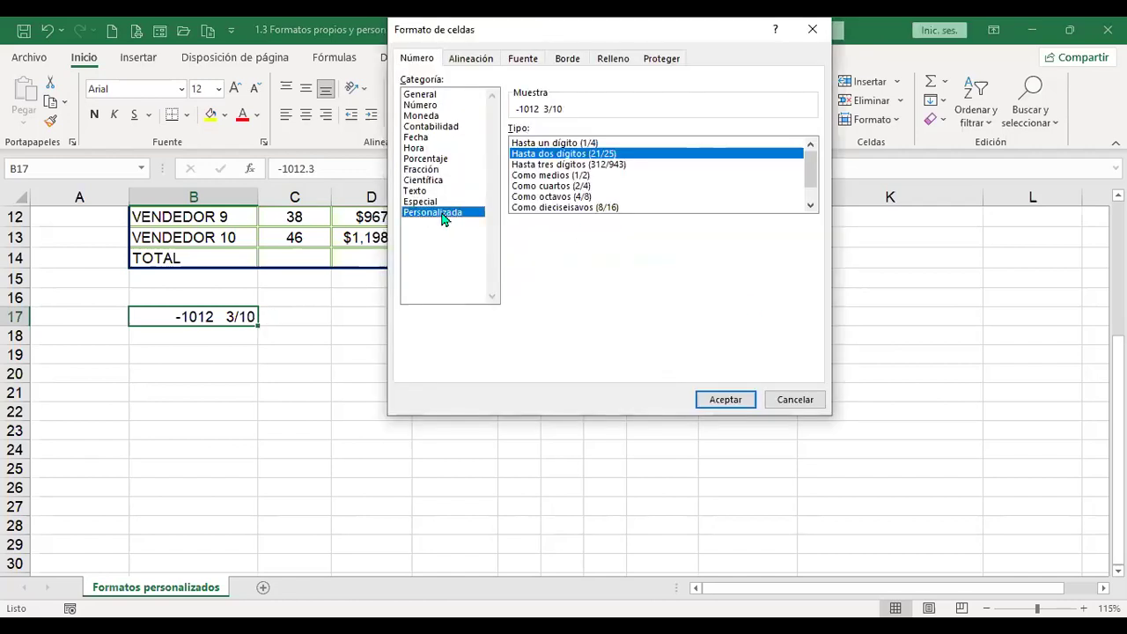
left_click(540, 235)
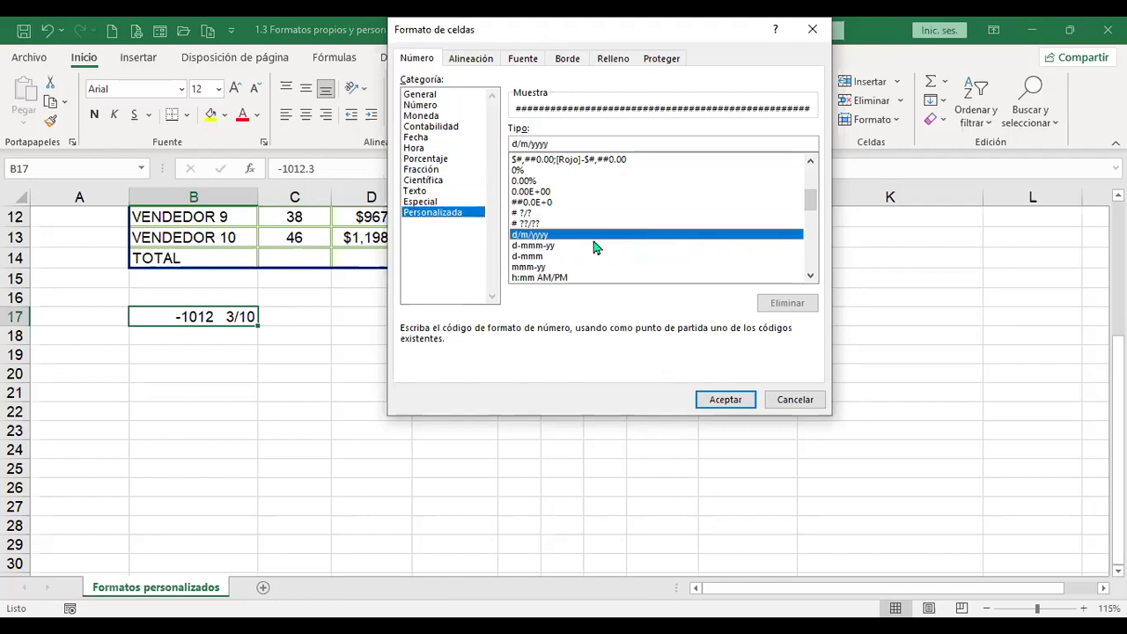
left_click(796, 400)
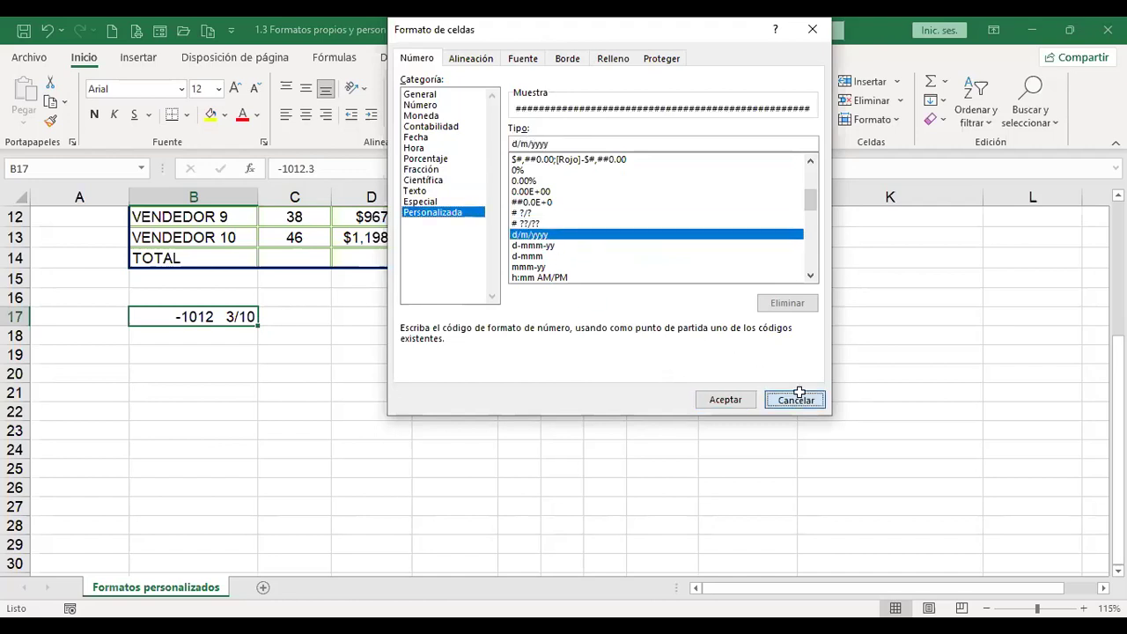
- Enter the test date 7/7/2022 in cell B18 and reselect the cell
left_click(216, 332)
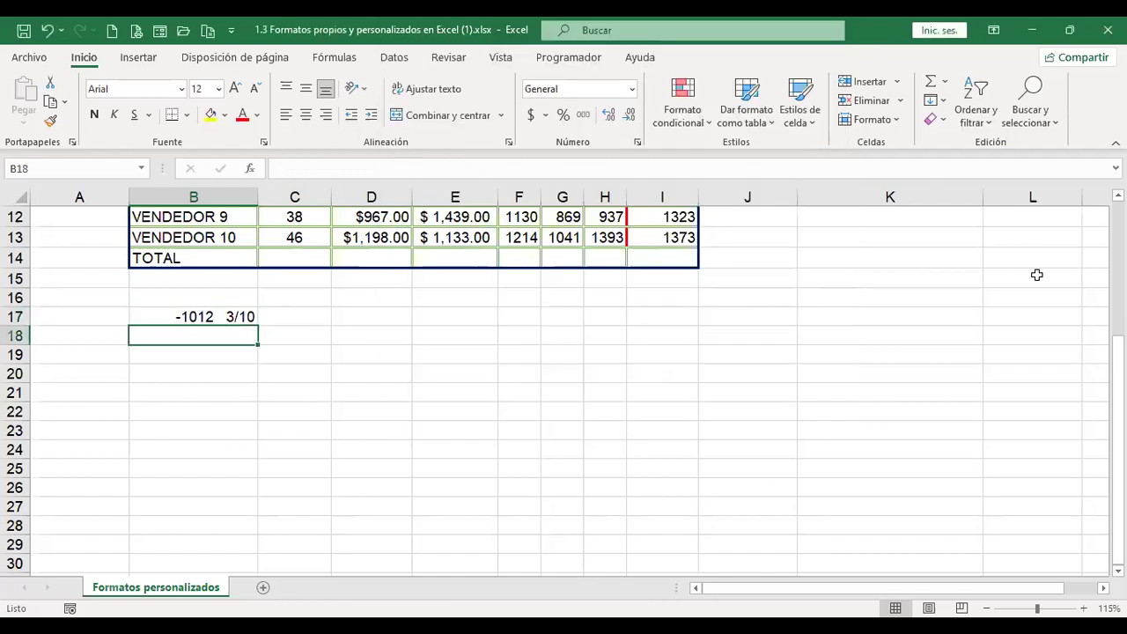
type("7/7/2022")
key("Return")
key("Up")
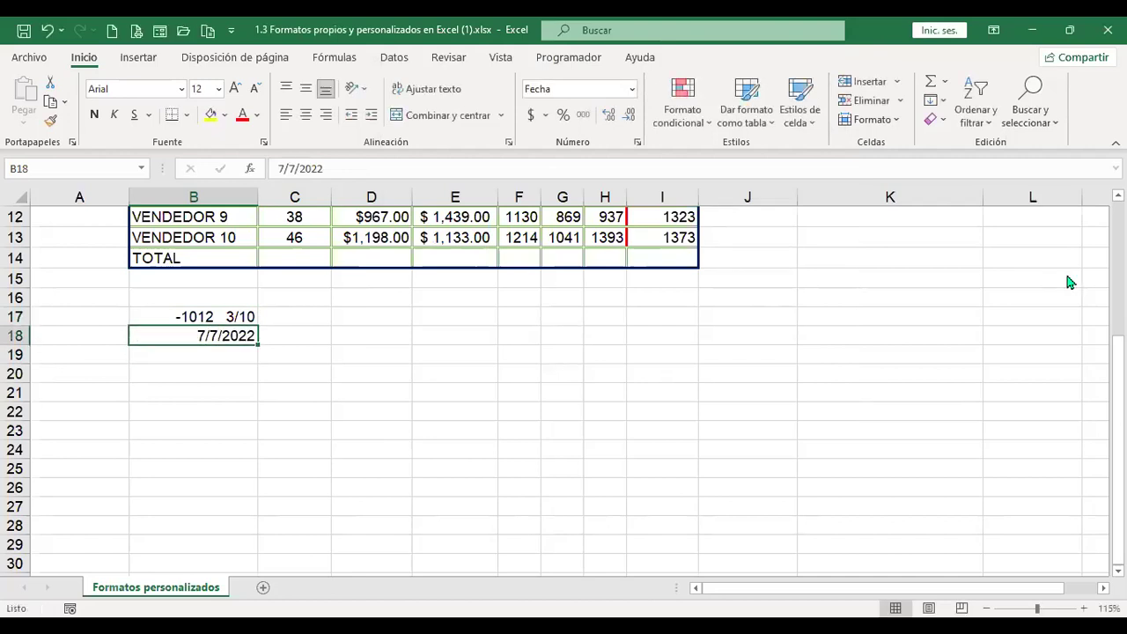
- Apply the custom date format d/m/yyyy to cell B18
key("ctrl+1")
left_click(445, 213)
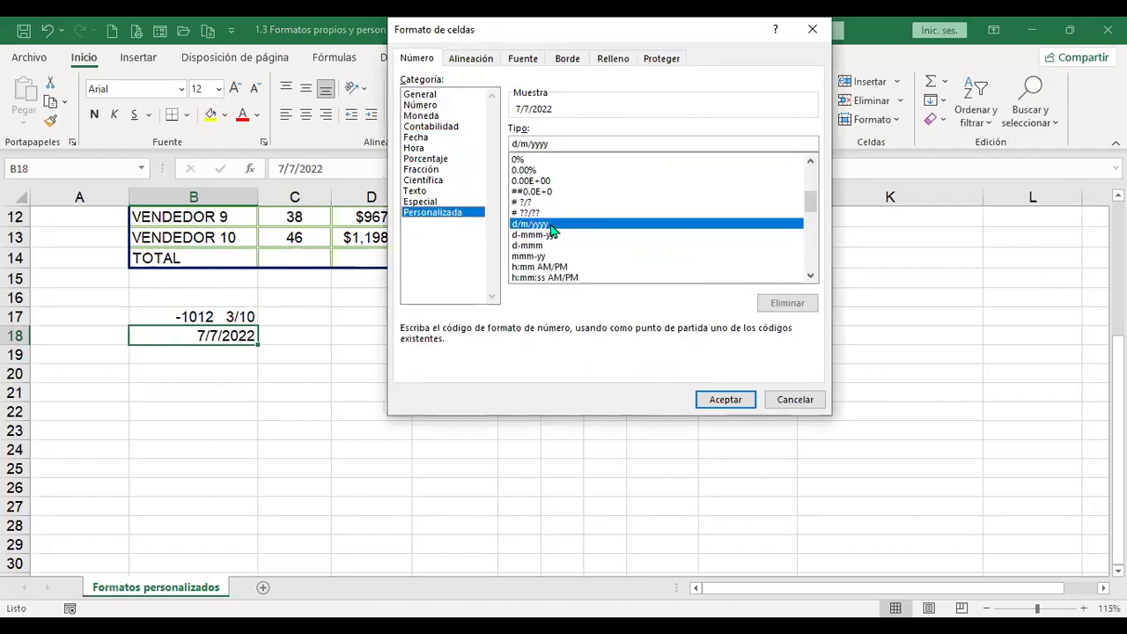
left_click(728, 399)
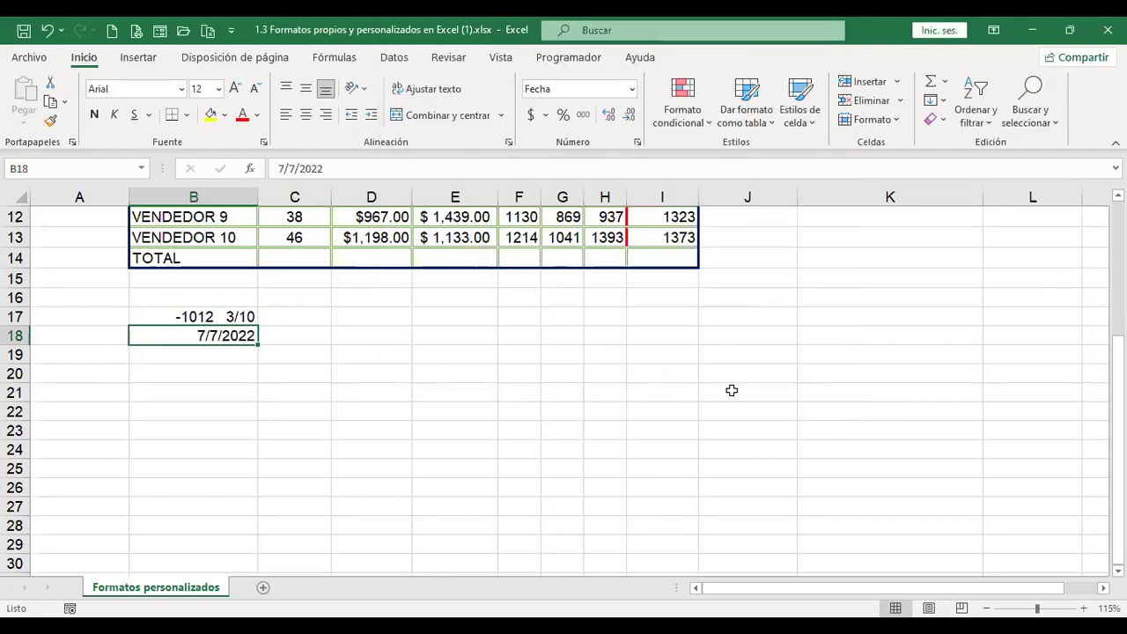
- Apply the custom date format d-mmm-yy to cell B18
key("ctrl+1")
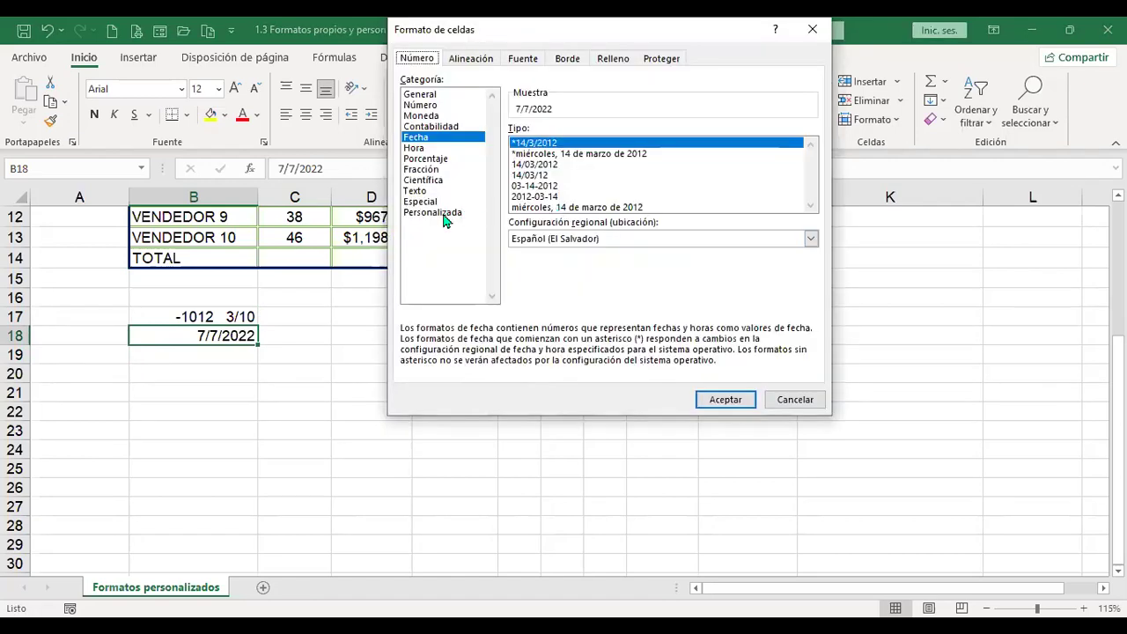
left_click(445, 213)
left_click(544, 235)
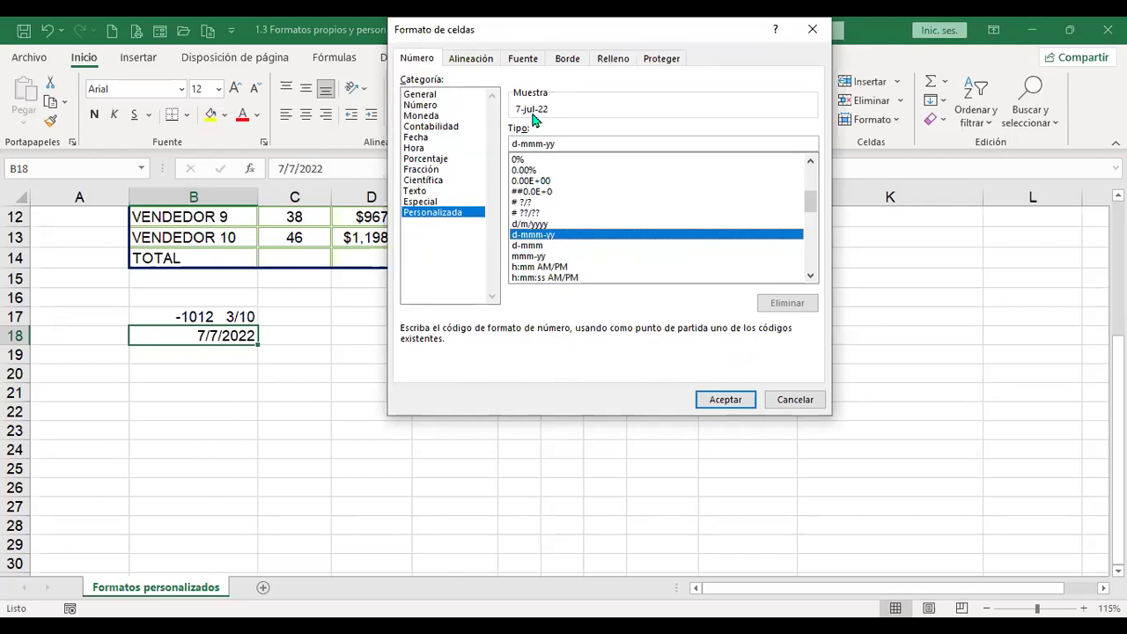
left_click(748, 402)
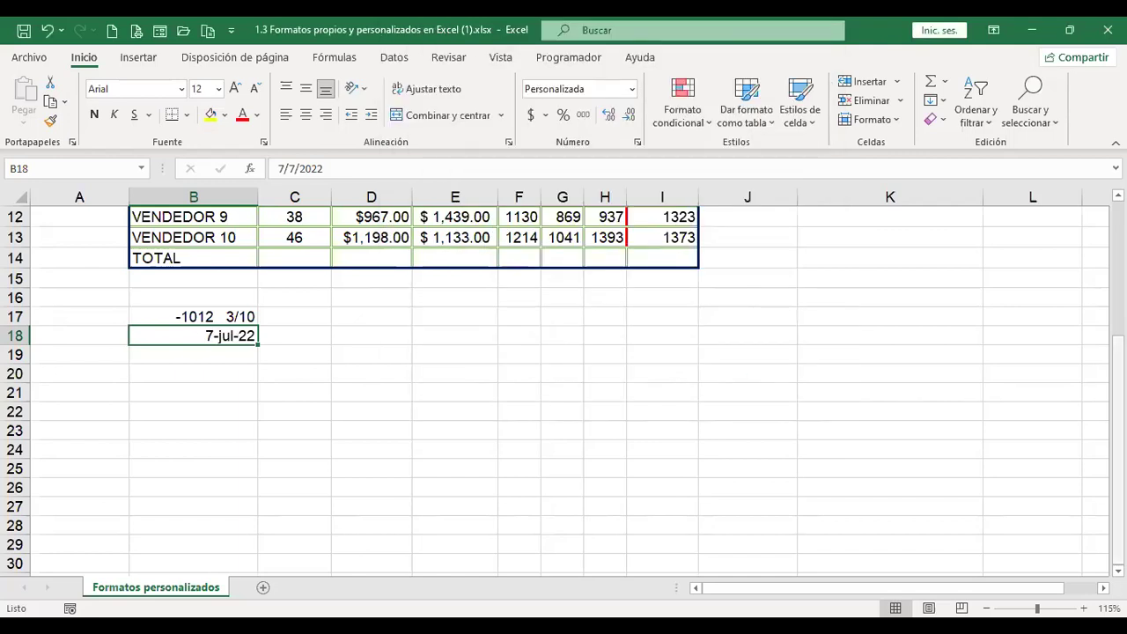
- Replace the date in cell B18 with 7/10/22 and reselect the cell
type("7/10")
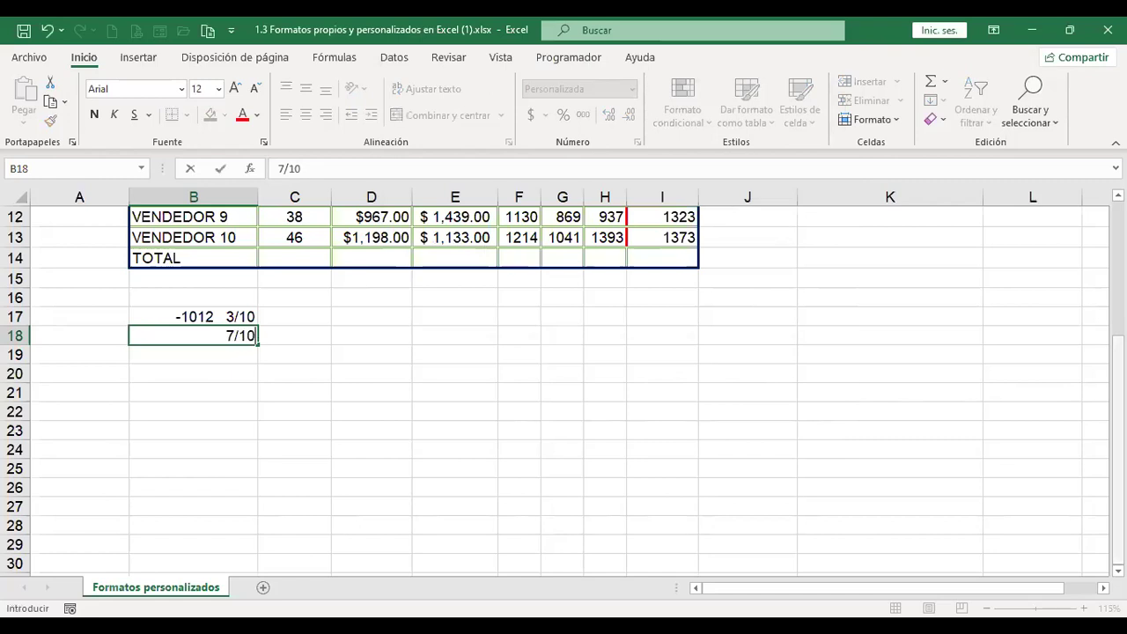
type("/22")
key("Return")
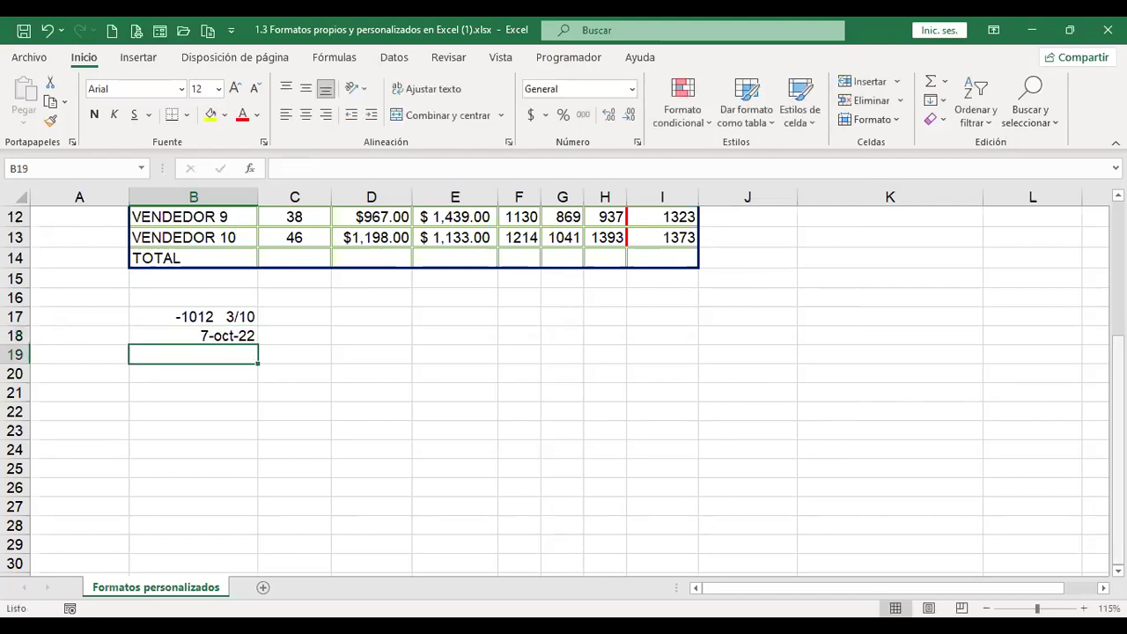
left_click(194, 336)
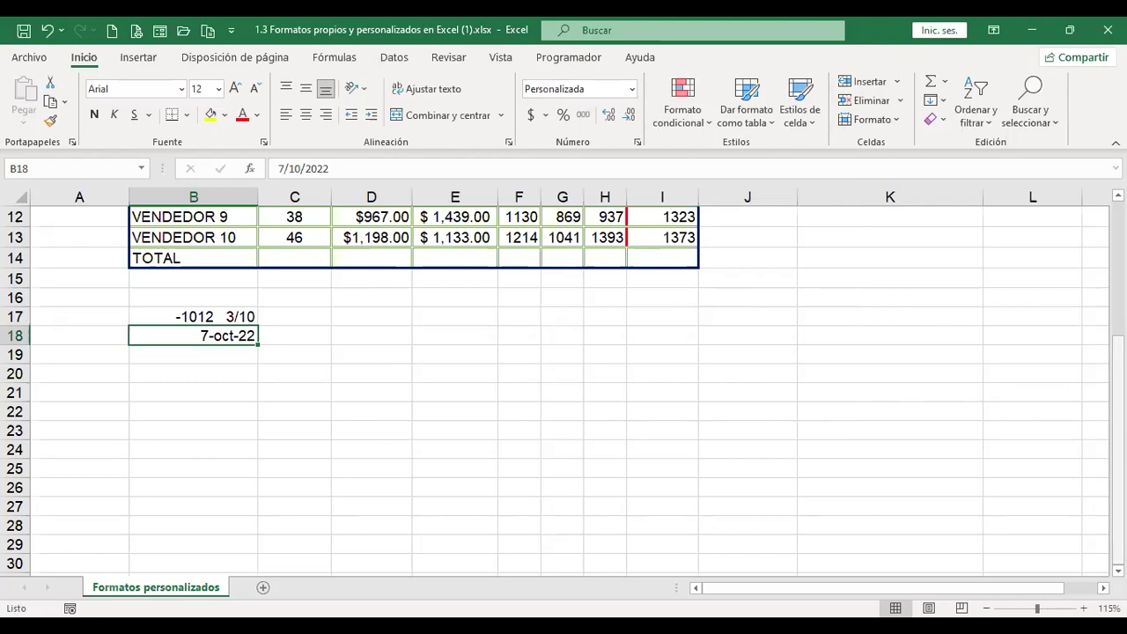
- Apply the custom date format d-mmm to cell B18 and replace its date with 7/7
key("ctrl+1")
left_click(547, 235)
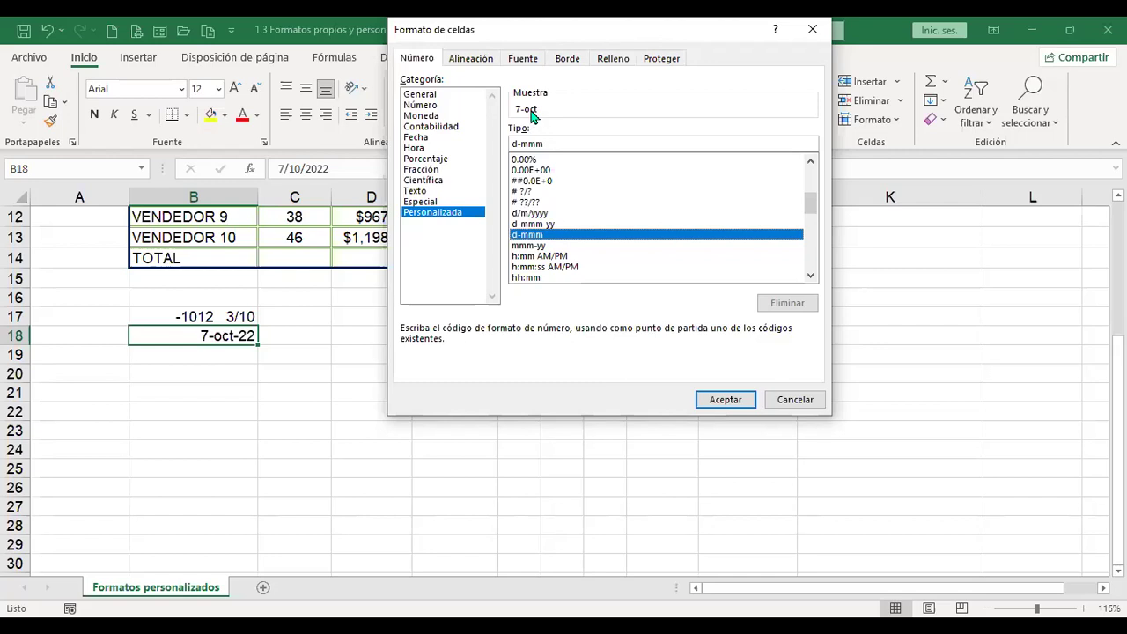
left_click(724, 401)
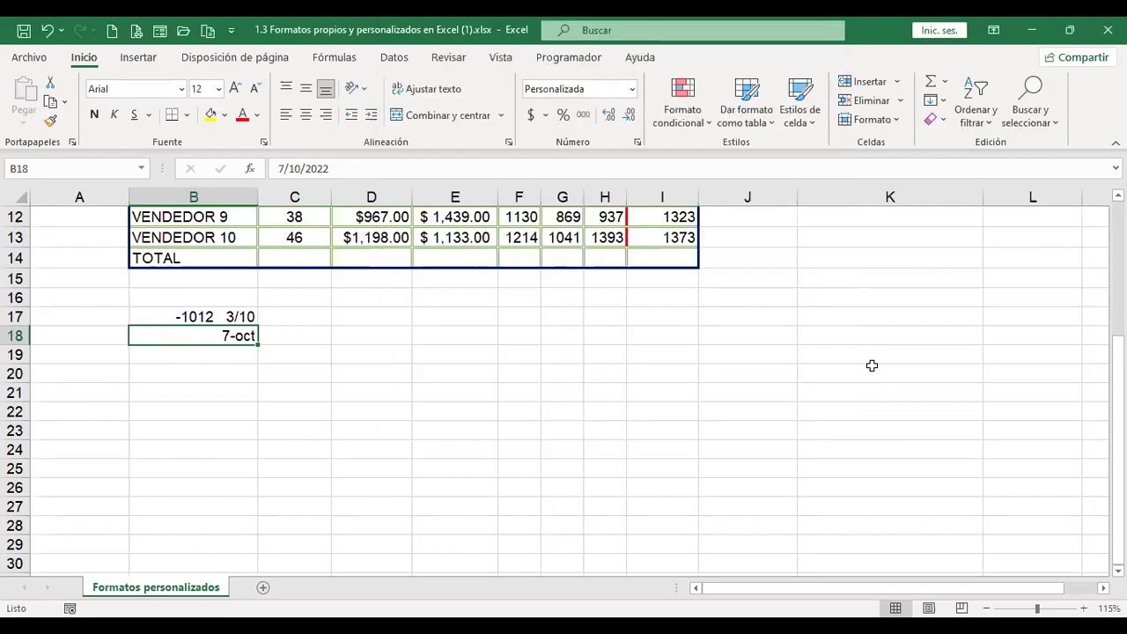
type("7/7")
key("Return")
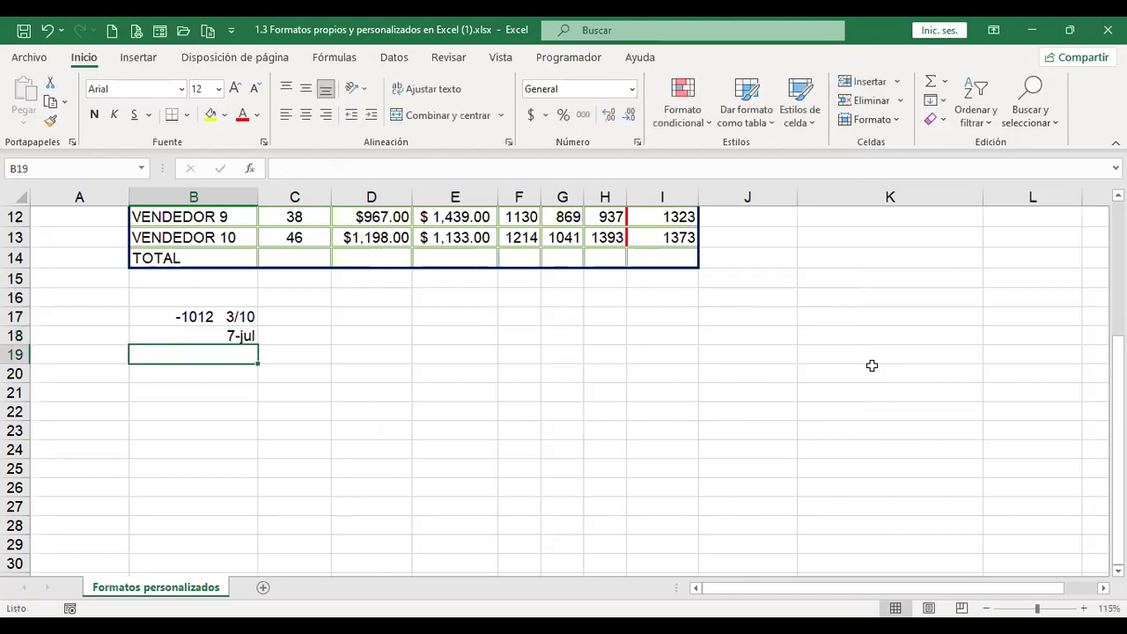
key("Up")
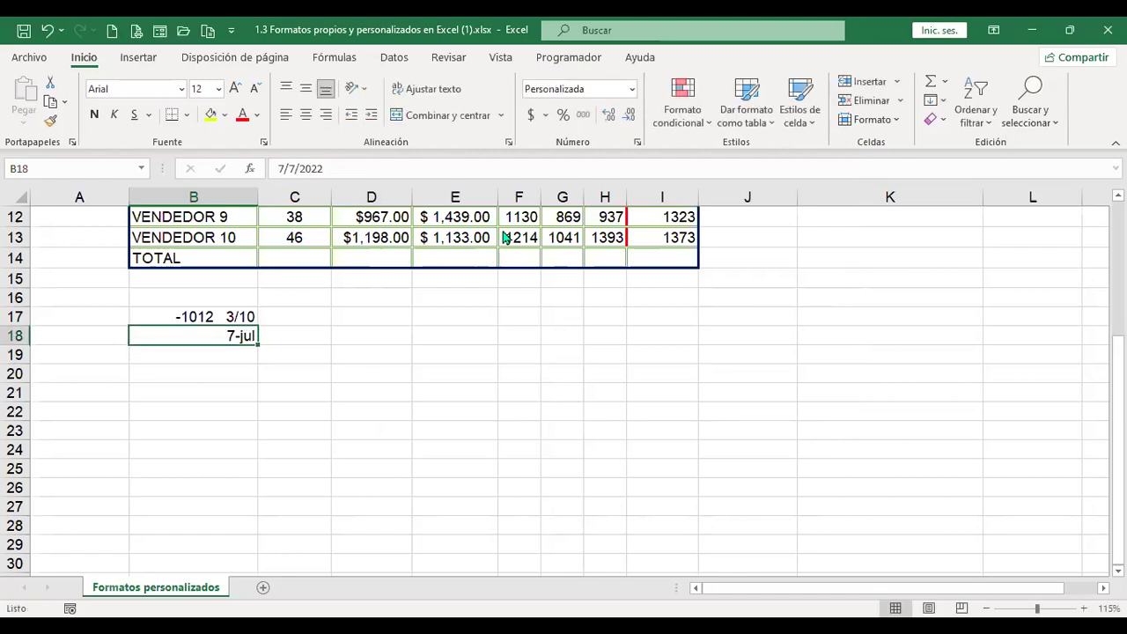
- Apply the custom date format mmm-yy to cell B18 and replace its date with 10/22
key("ctrl+1")
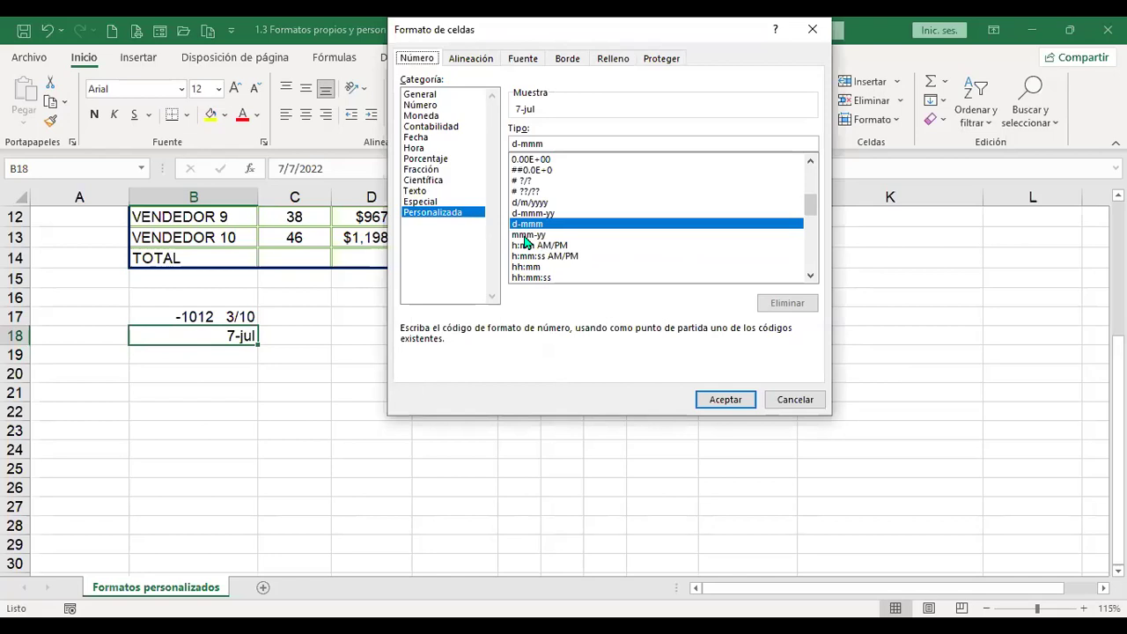
left_click(530, 235)
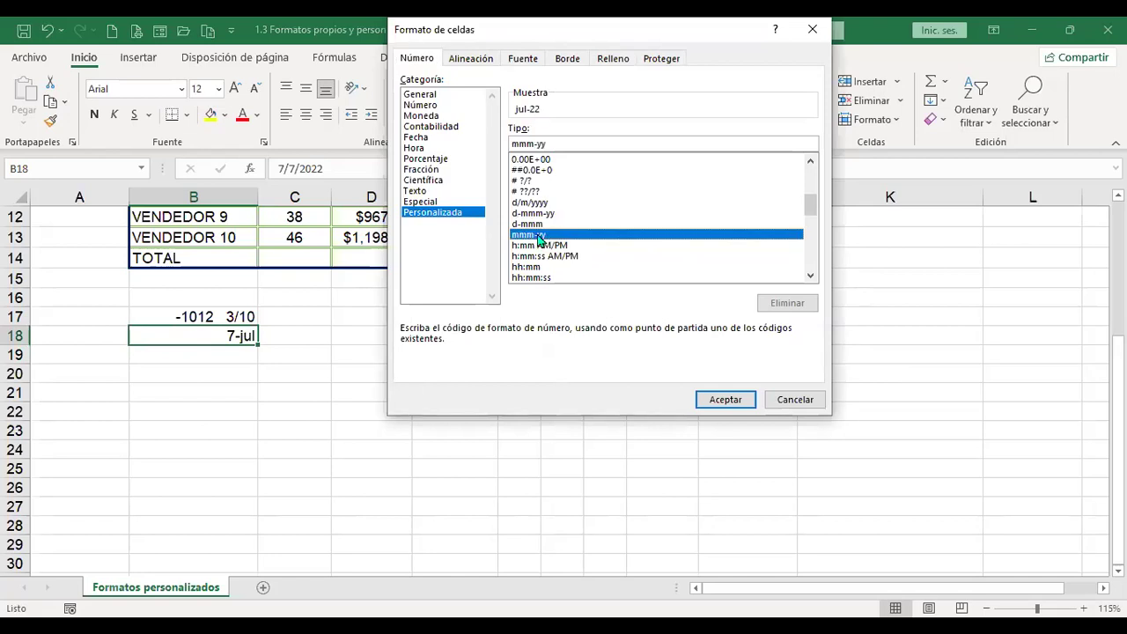
left_click(747, 401)
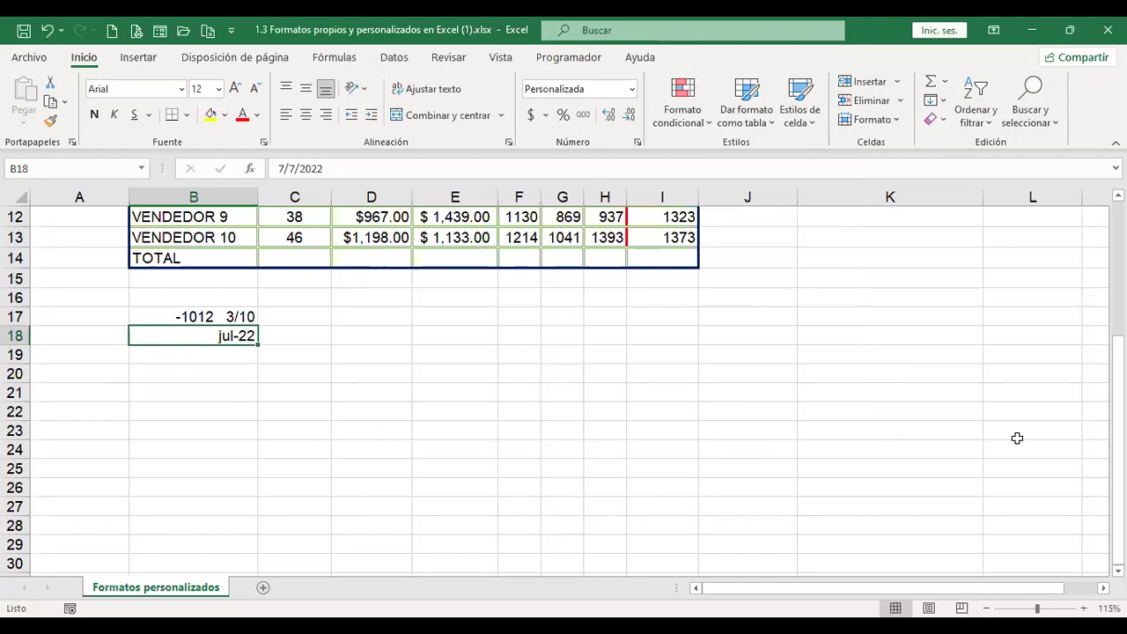
type("10/22")
key("Return")
key("Up")
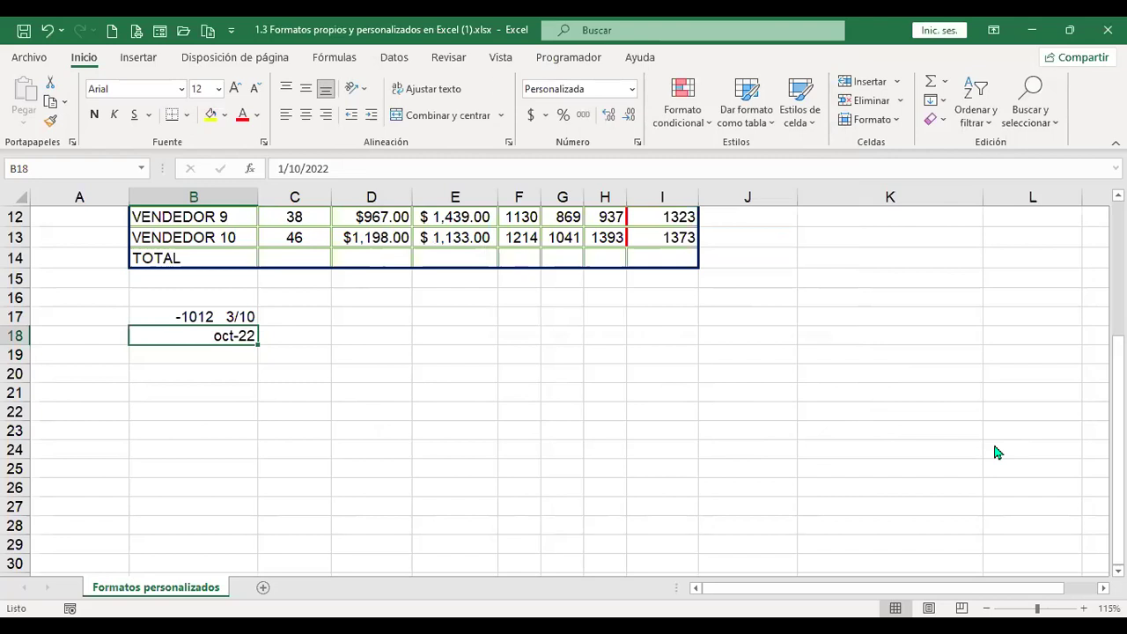
- Apply the custom time format h:mm AM/PM to cell B18 and enter the test time 20:45
key("ctrl+1")
left_click(566, 236)
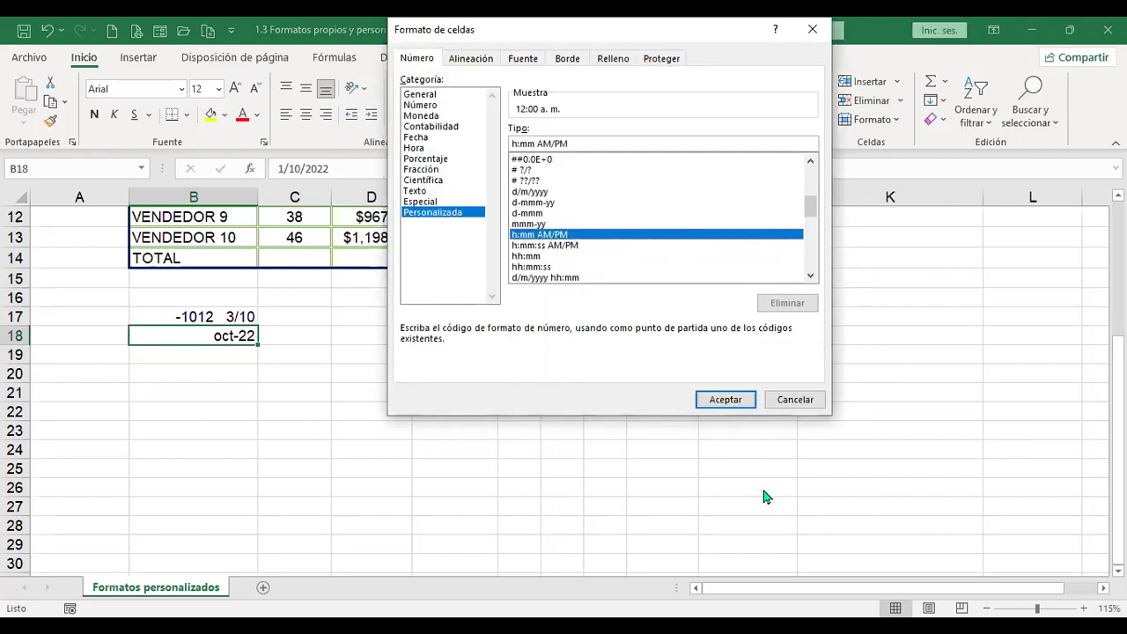
left_click(740, 400)
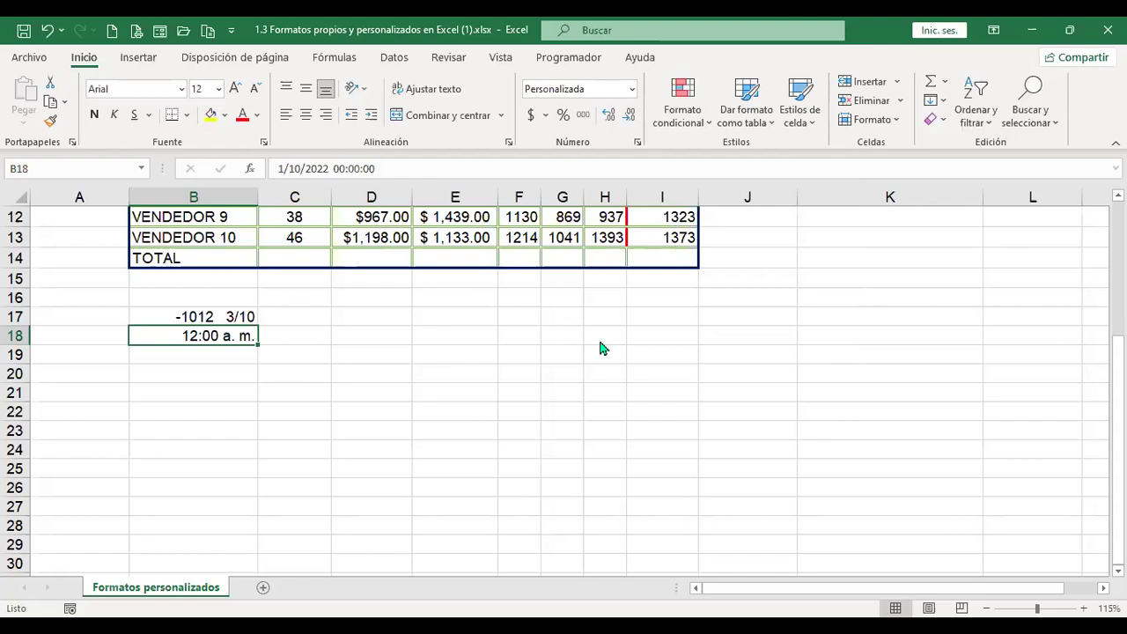
key("ctrl+1")
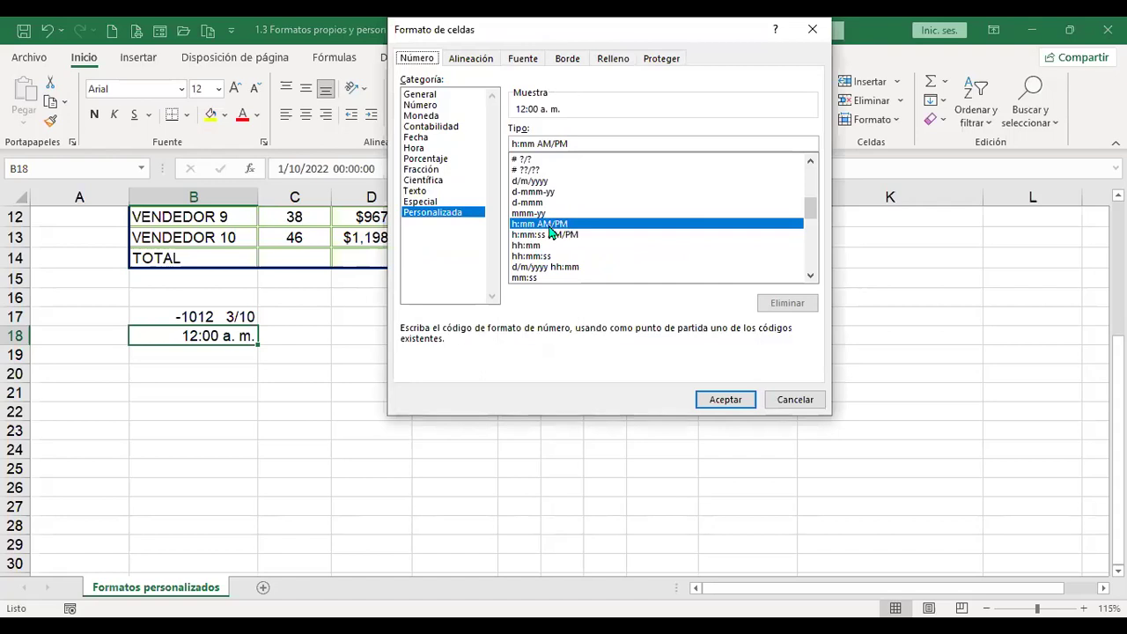
left_click(738, 400)
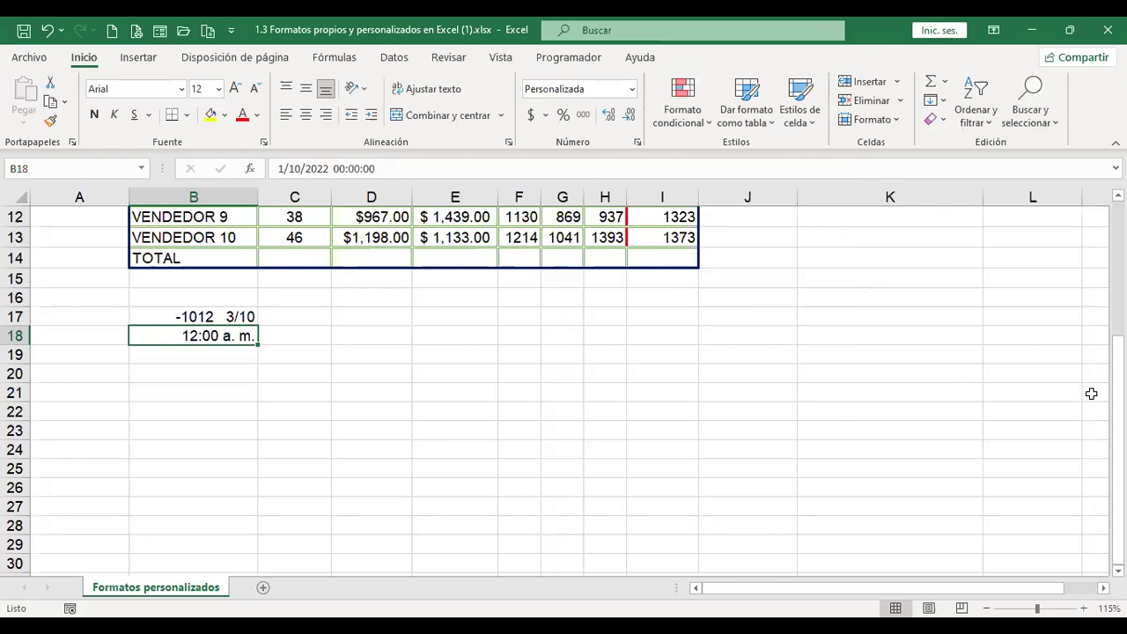
type("20:45")
key("Return")
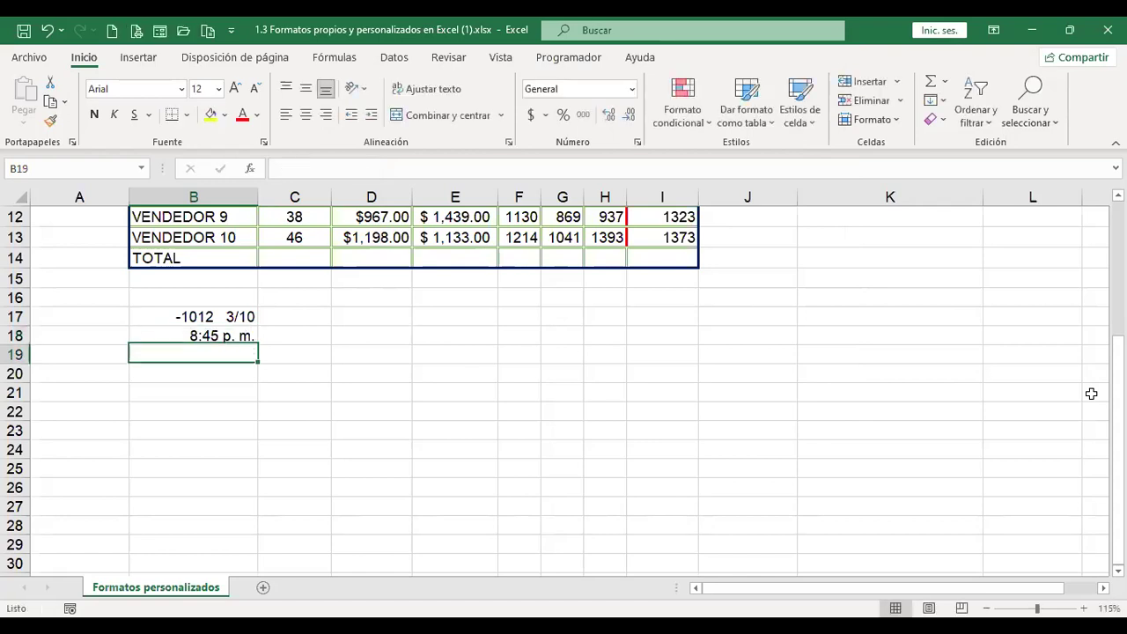
key("Up")
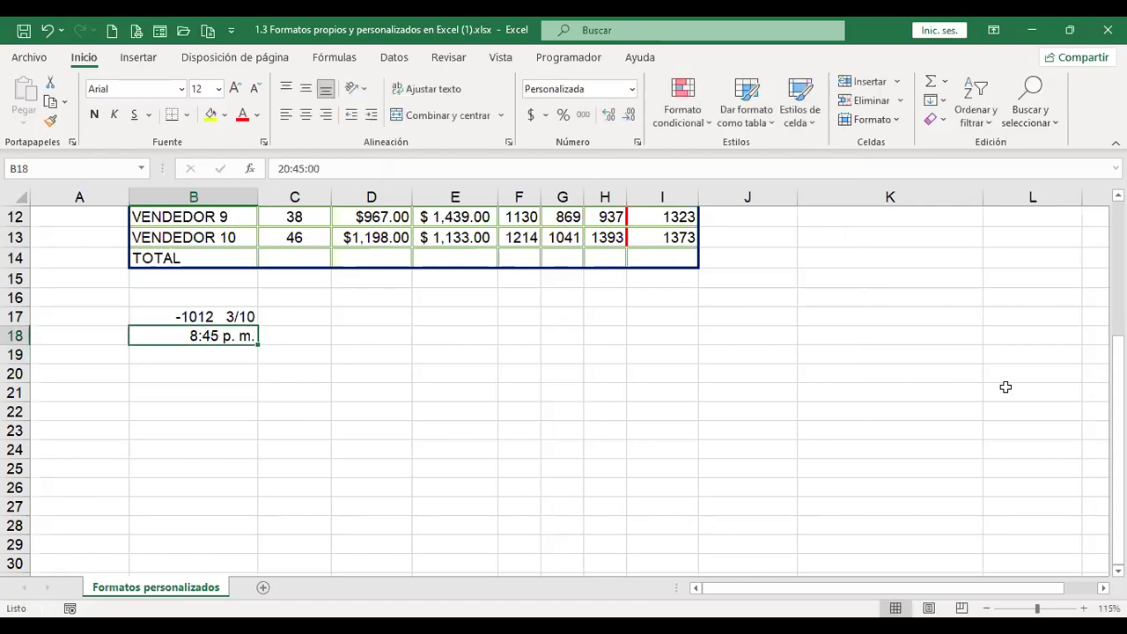
- Test two more time formats on cell B18, applying h:mm:ss AM/PM and replacing it with hh:mm
key("ctrl+1")
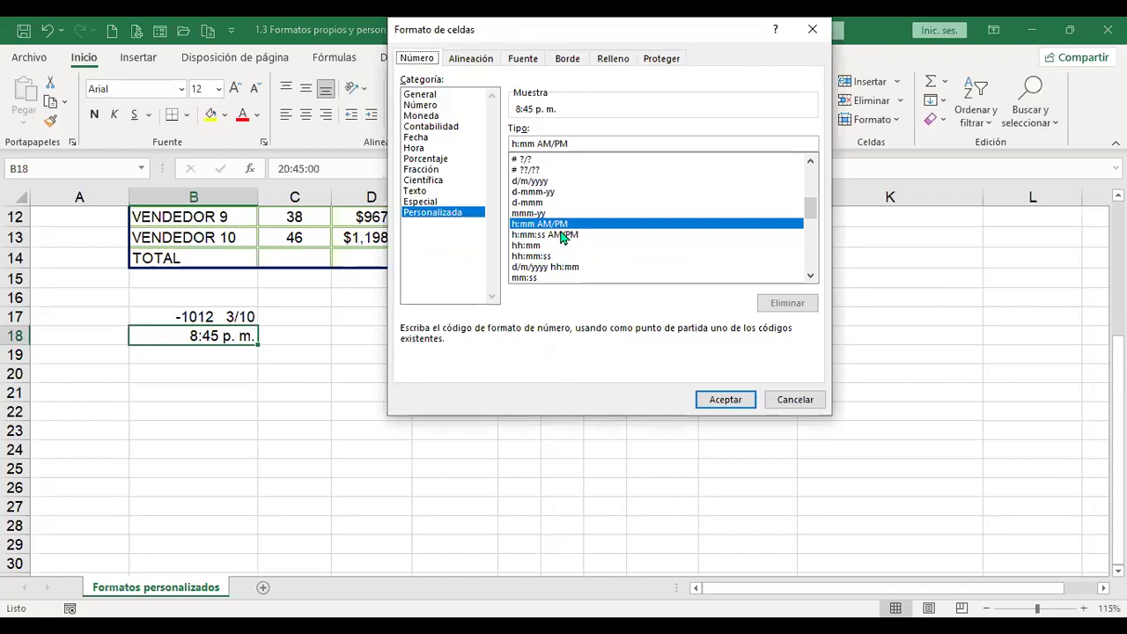
left_click(564, 235)
left_click(725, 401)
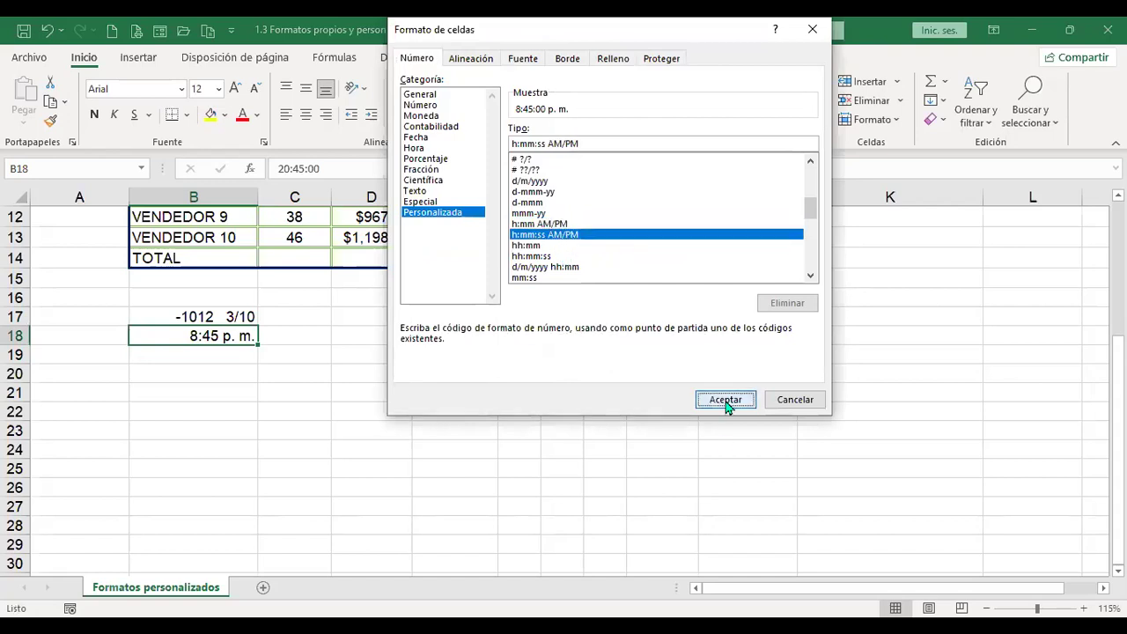
key("ctrl+1")
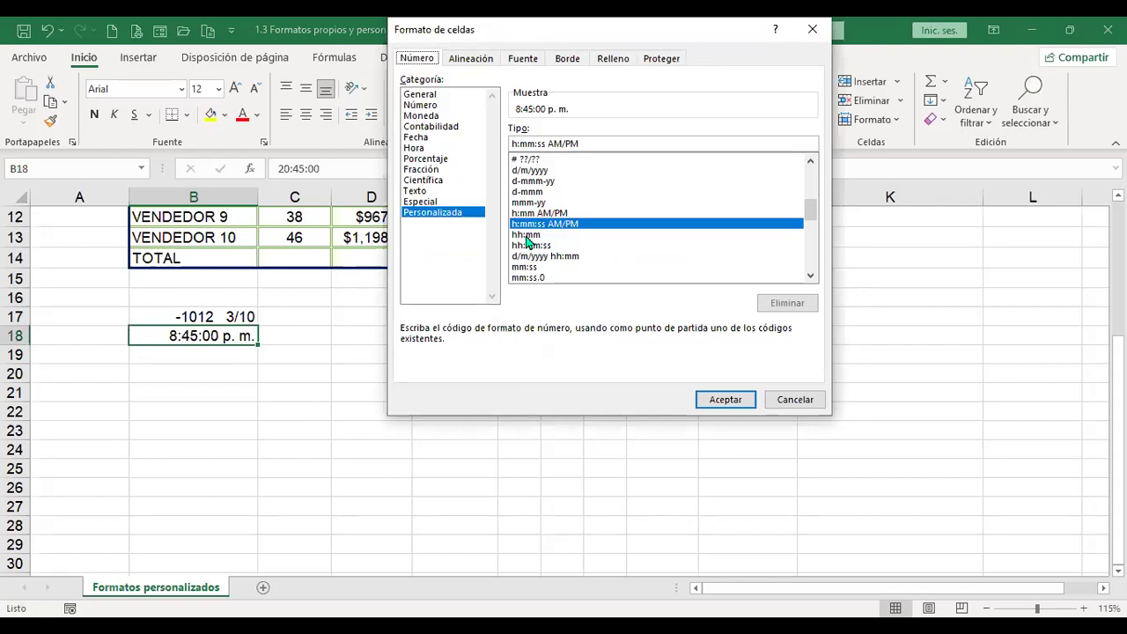
left_click(528, 234)
left_click(741, 407)
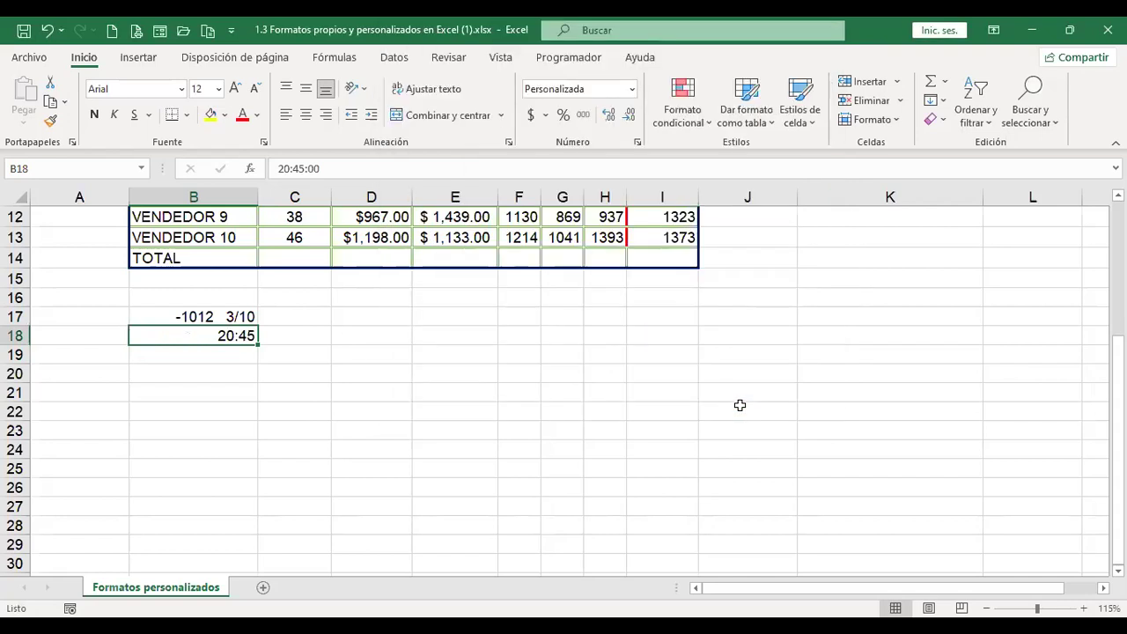
- Apply the custom time format hh:mm:ss to cell B18
key("ctrl+1")
left_click(542, 235)
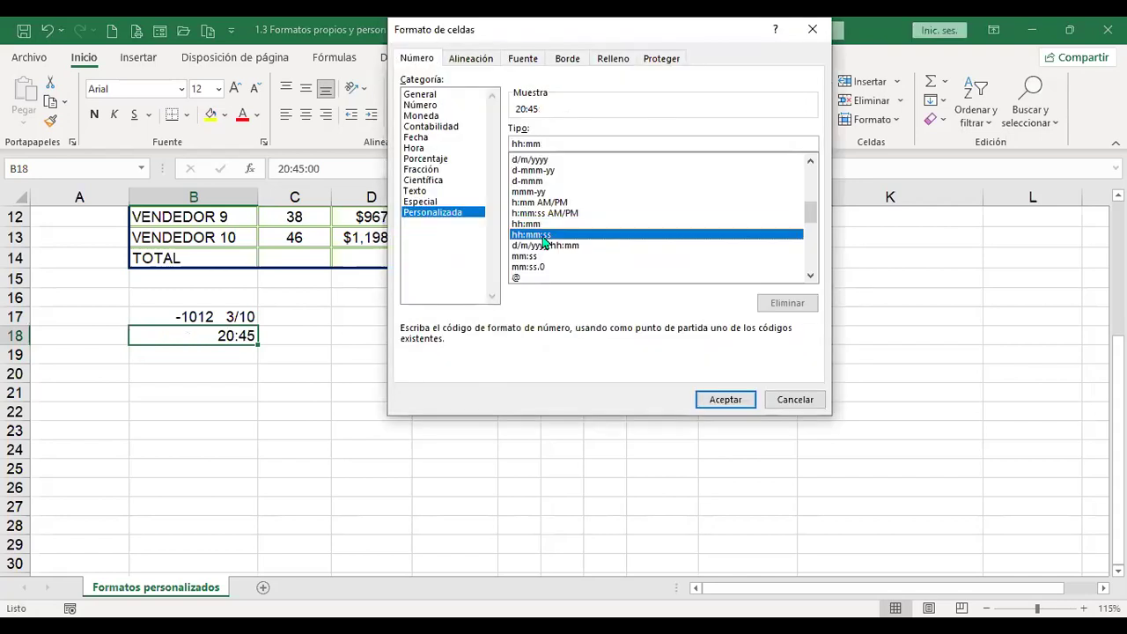
left_click(735, 403)
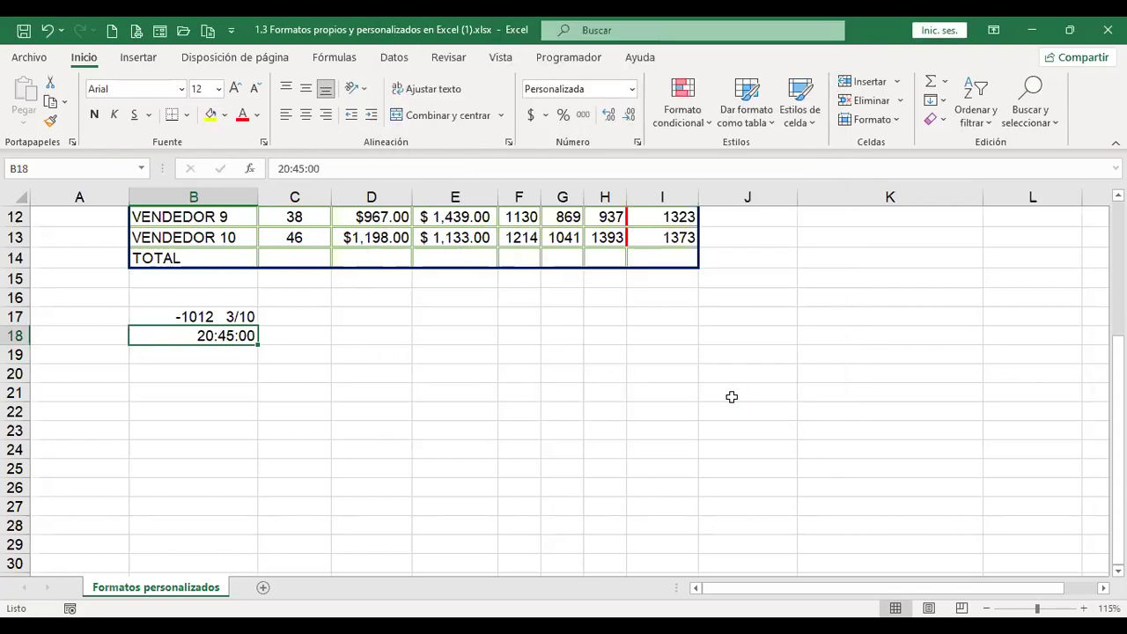
- Apply the combined date and time format d/m/yyyy hh:mm to cell B18
key("ctrl+1")
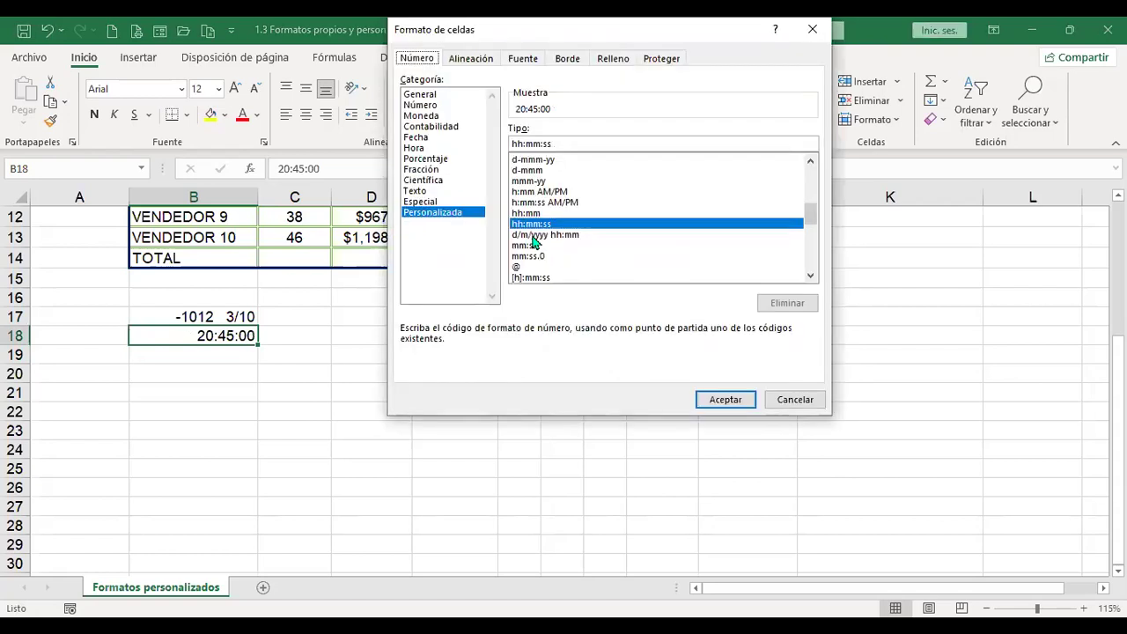
left_click(533, 236)
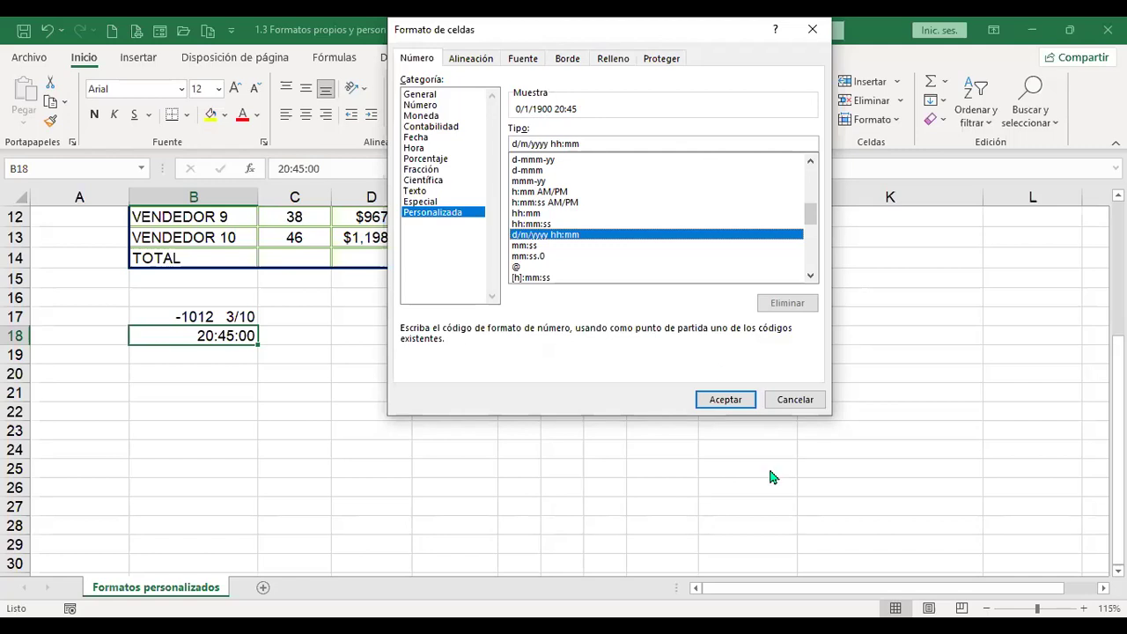
key("Return")
- Test the date serial numbers 1 and 2 one after the other in cell B18
type("1")
key("Return")
key("Up")
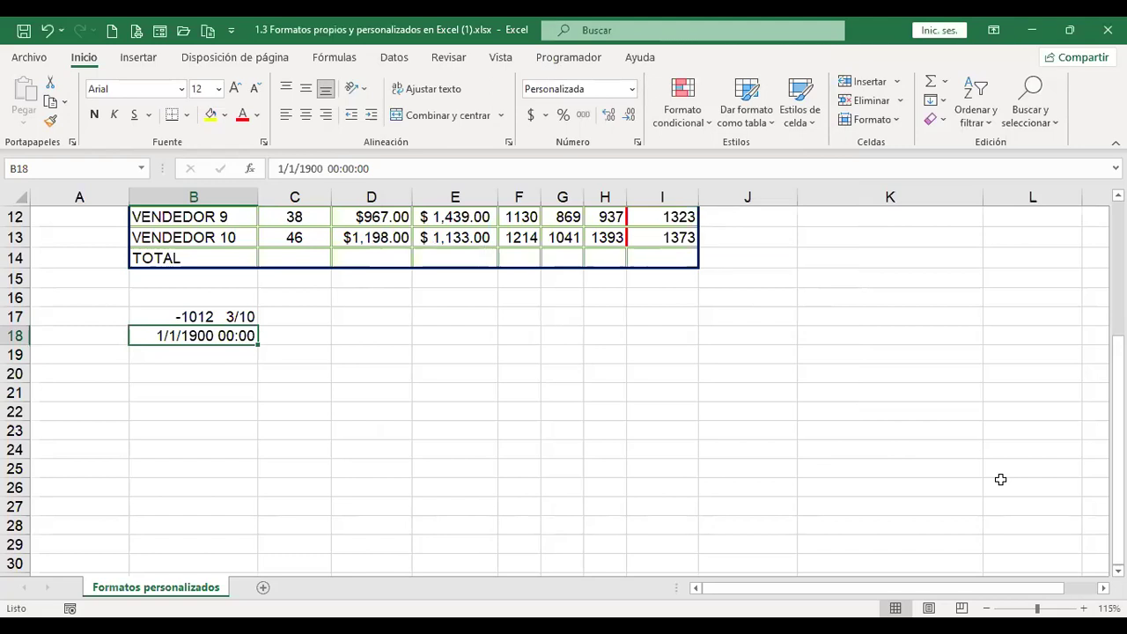
type("2")
key("Return")
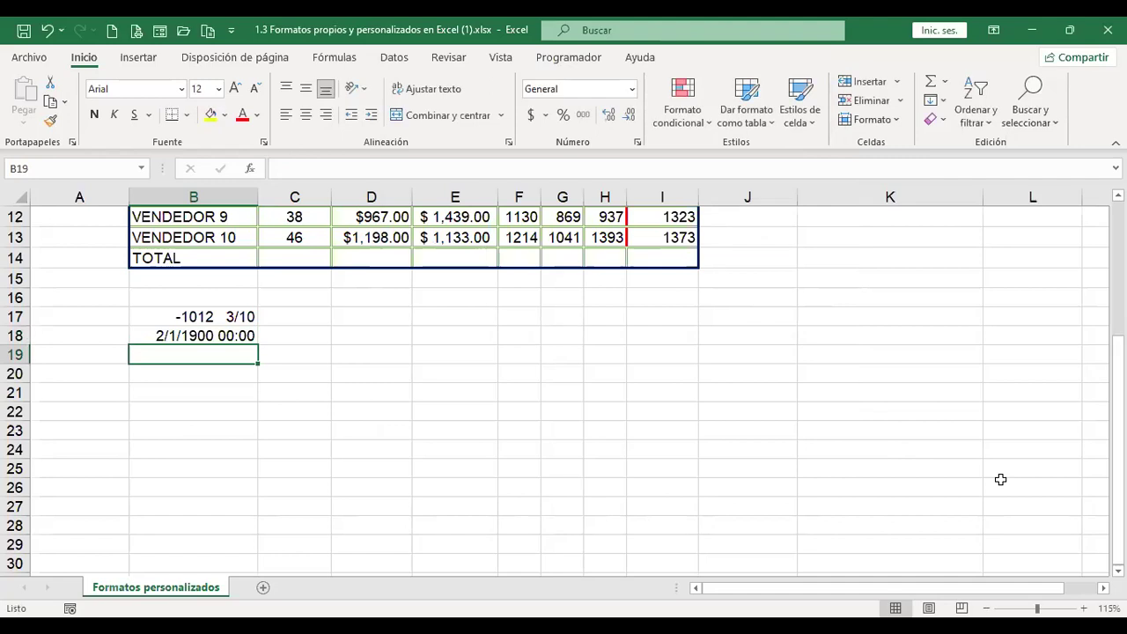
key("Up")
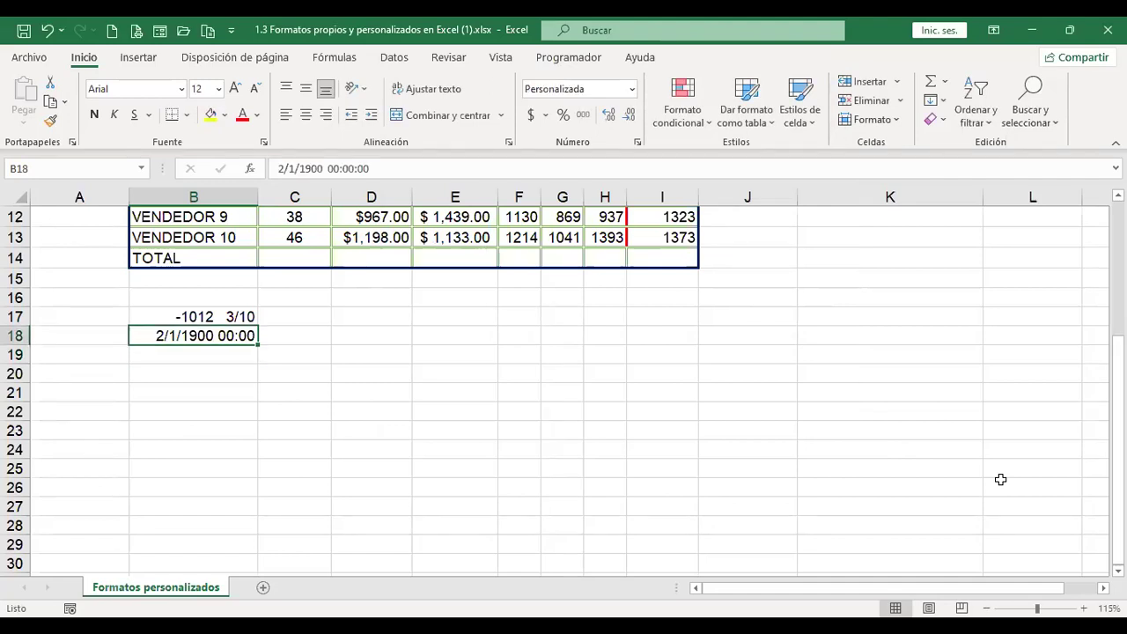
- Enter the date 7/7/22 in cell B18 and re-enter it with a time as 7/7/22 20:46
type("7/7/22")
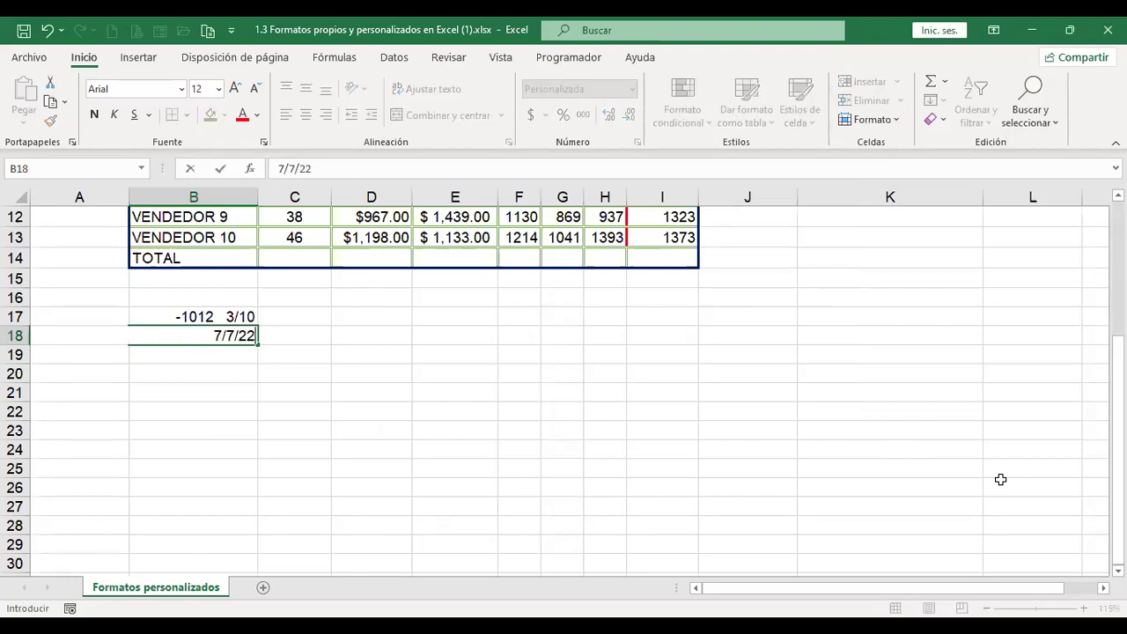
key("Return")
key("Up")
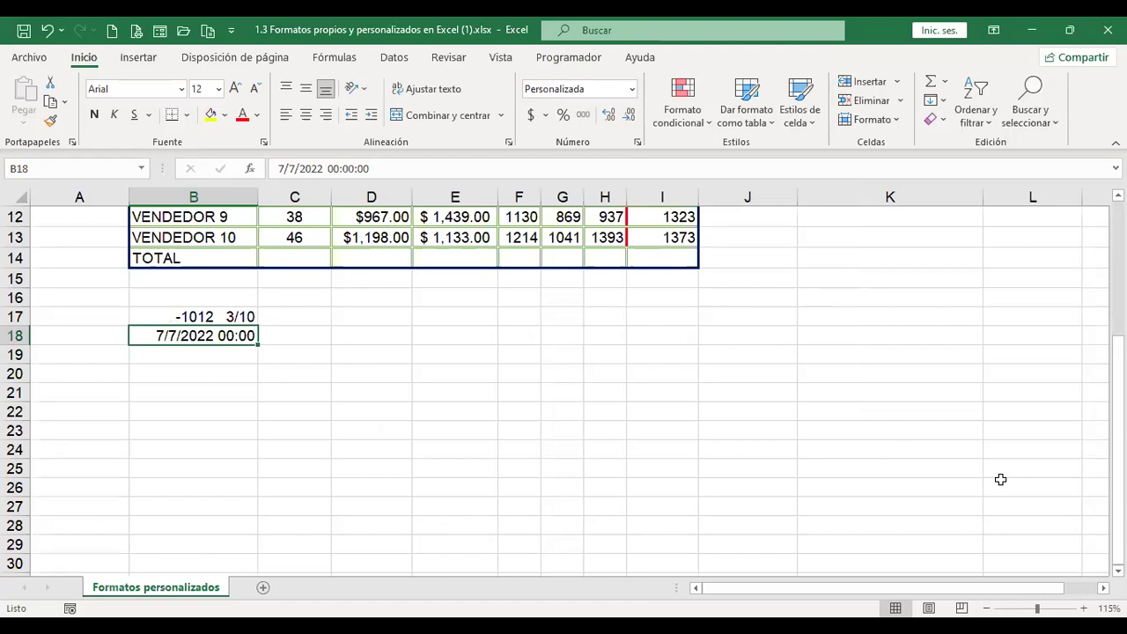
type("7/7/22")
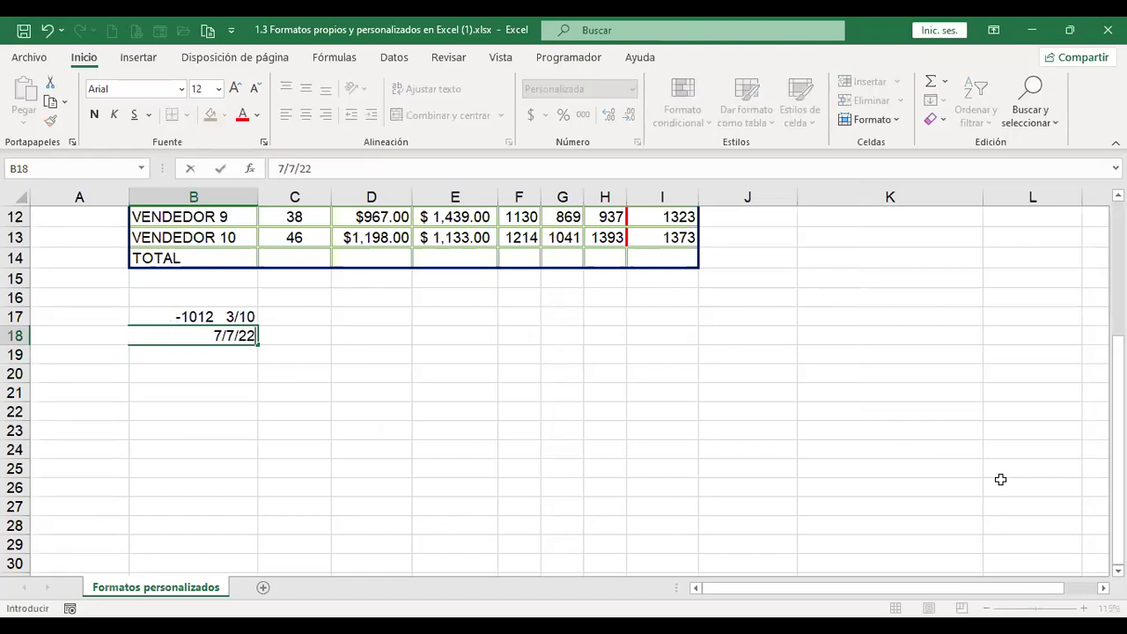
type(" 20:46")
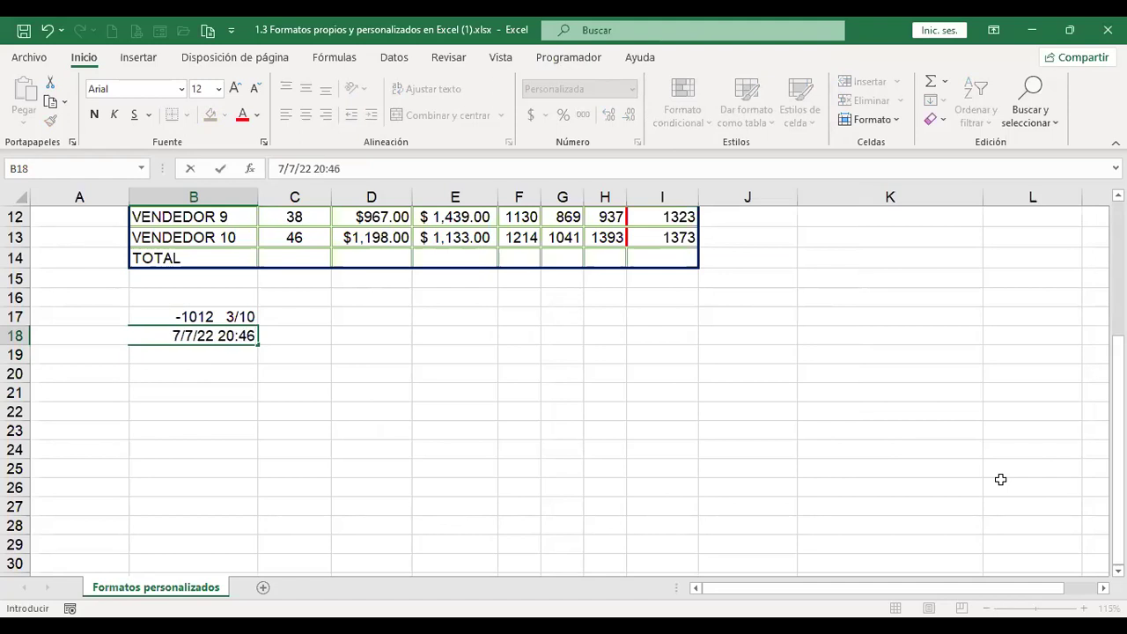
key("Return")
key("Up")
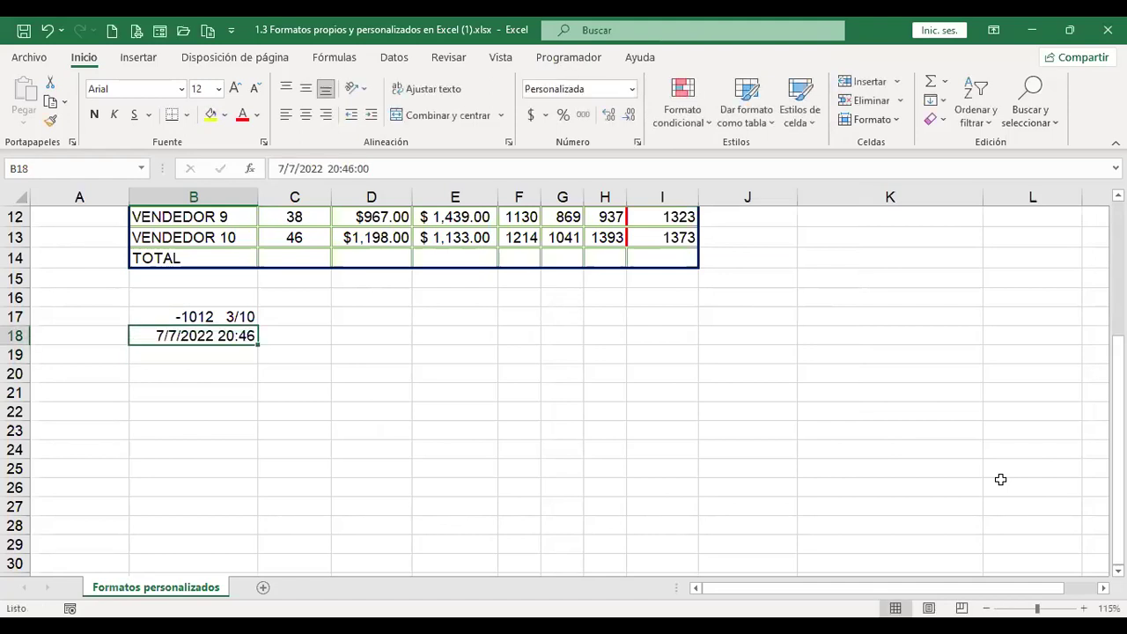
- Apply the custom minutes and seconds format mm:ss to cell B18
key("ctrl+1")
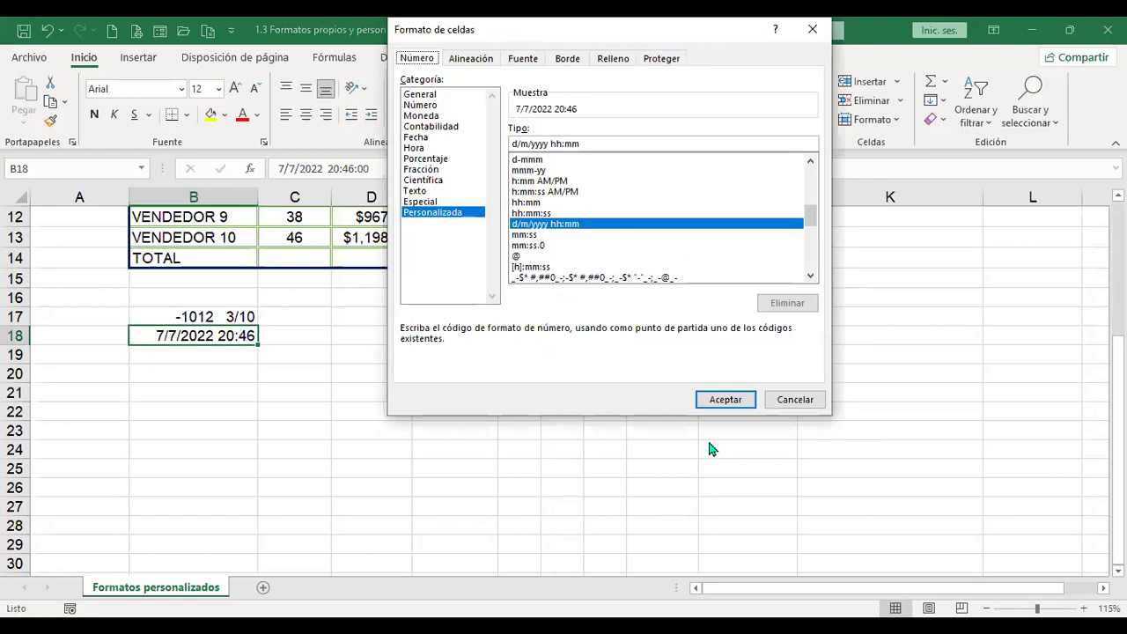
left_click(531, 236)
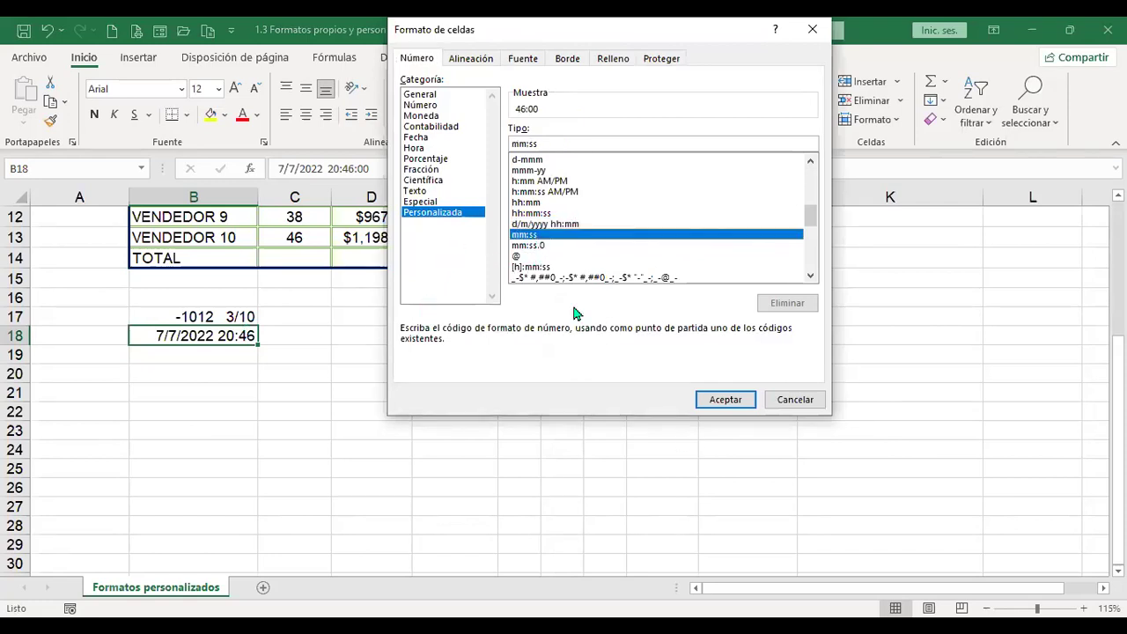
left_click(737, 400)
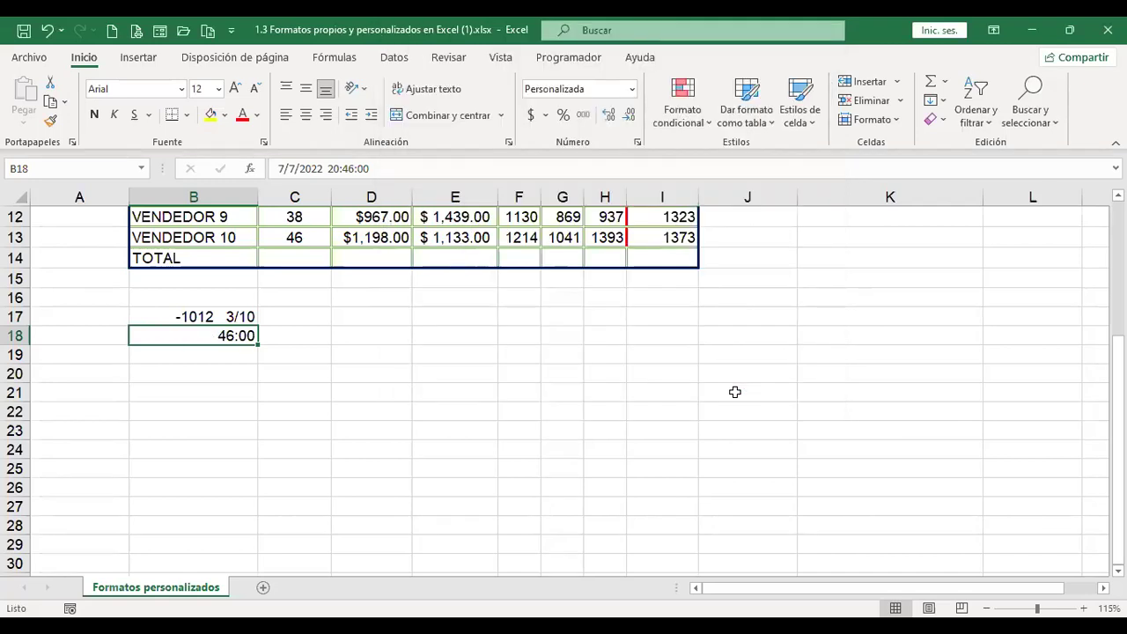
- Apply the custom minutes, seconds and tenths format mm:ss.0 to cell B18
key("ctrl+1")
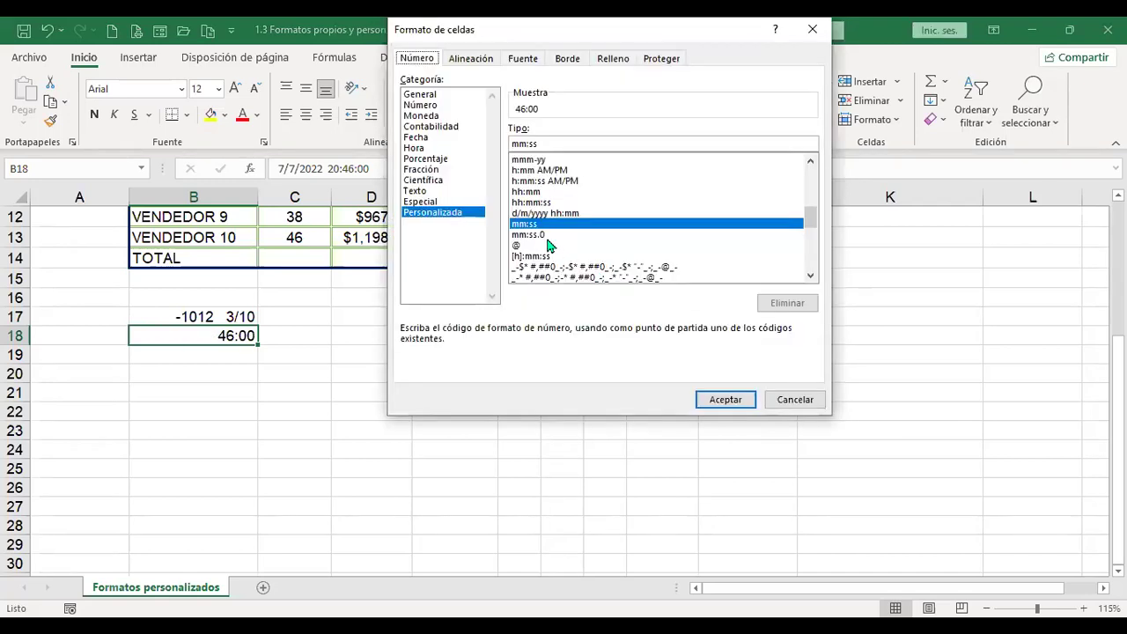
left_click(540, 234)
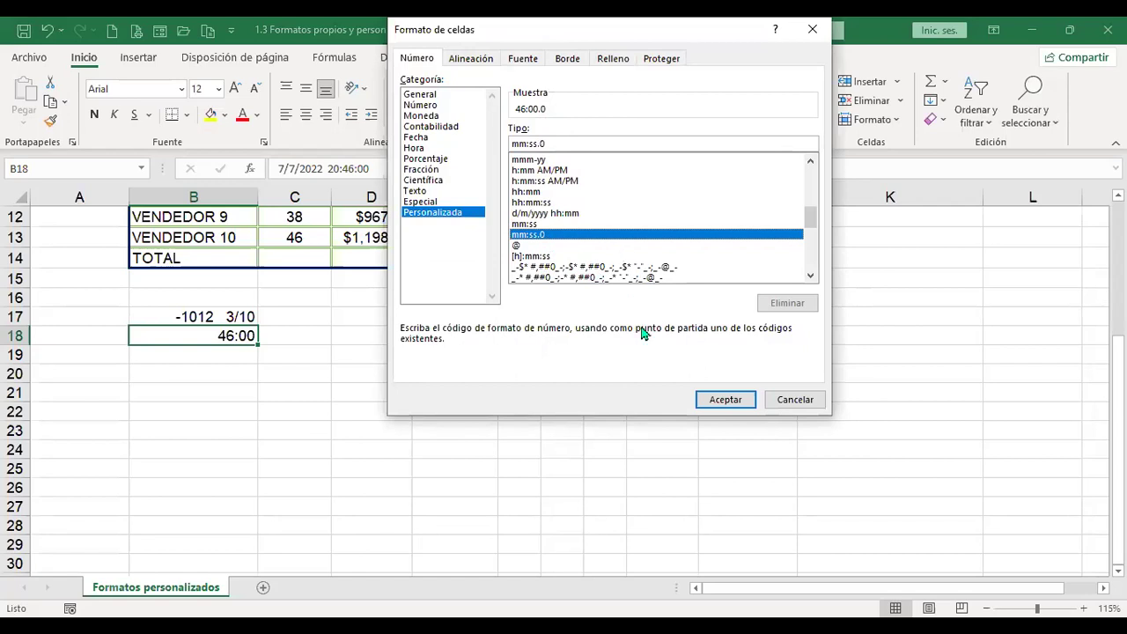
left_click(726, 401)
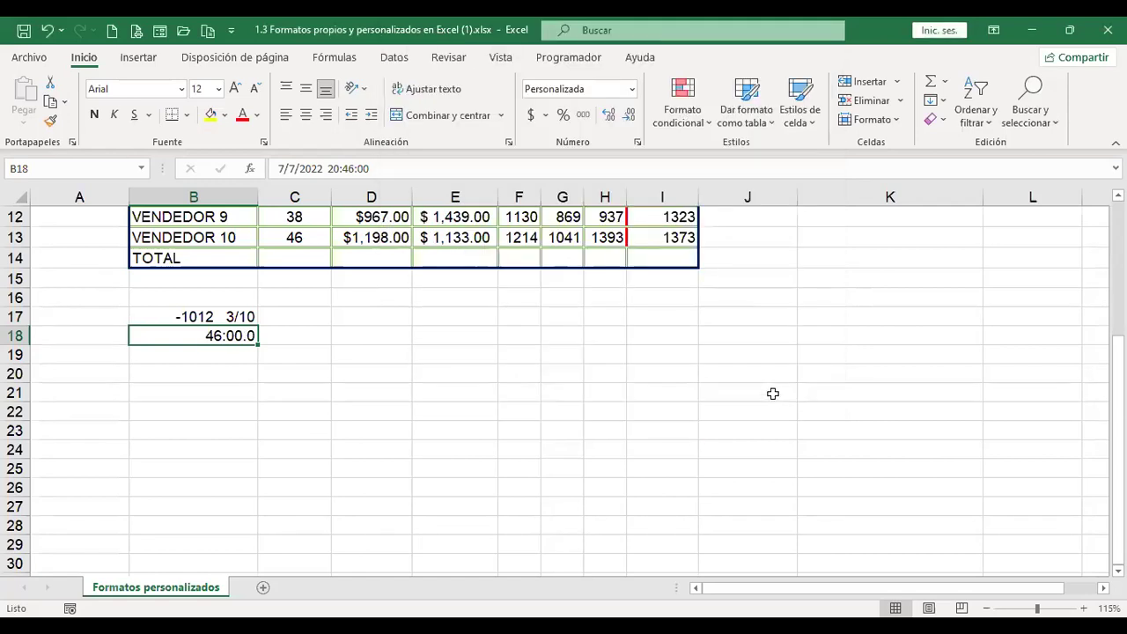
- Apply the custom text format @ to cell B18
key("ctrl+1")
left_click(522, 234)
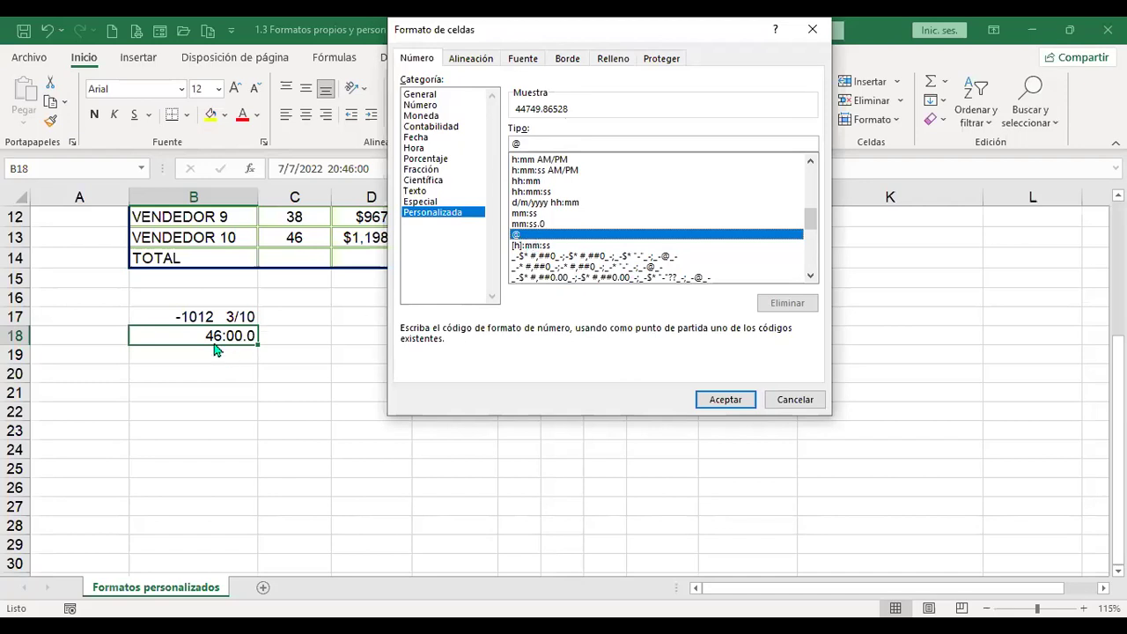
left_click(724, 401)
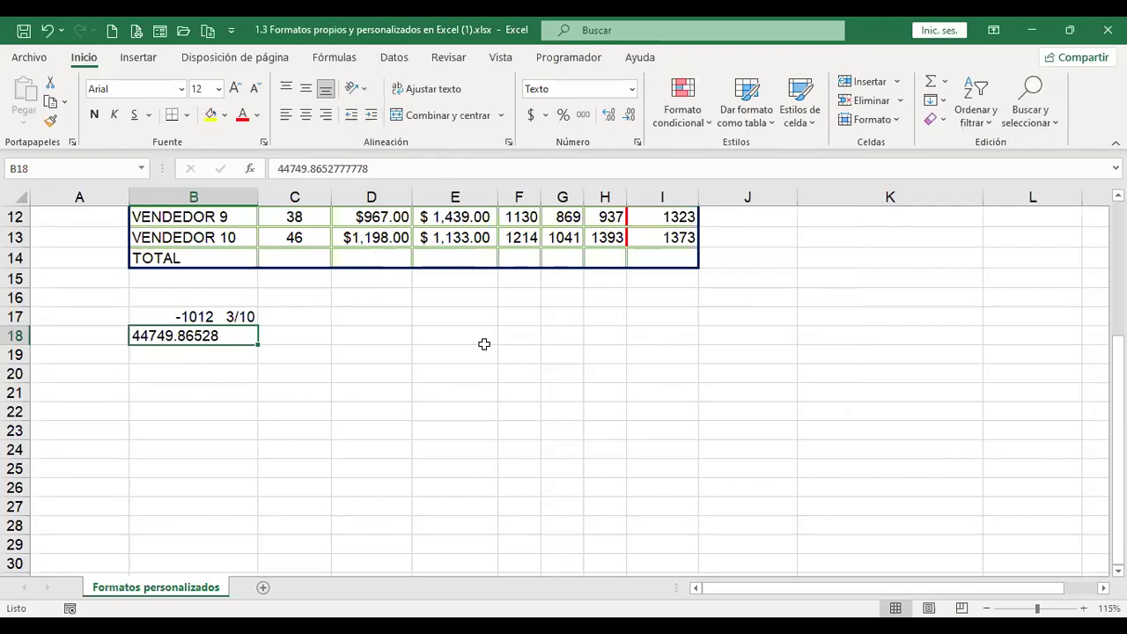
- Try the short date format (Fecha corta) on cell B18 and undo it
key("ctrl+1")
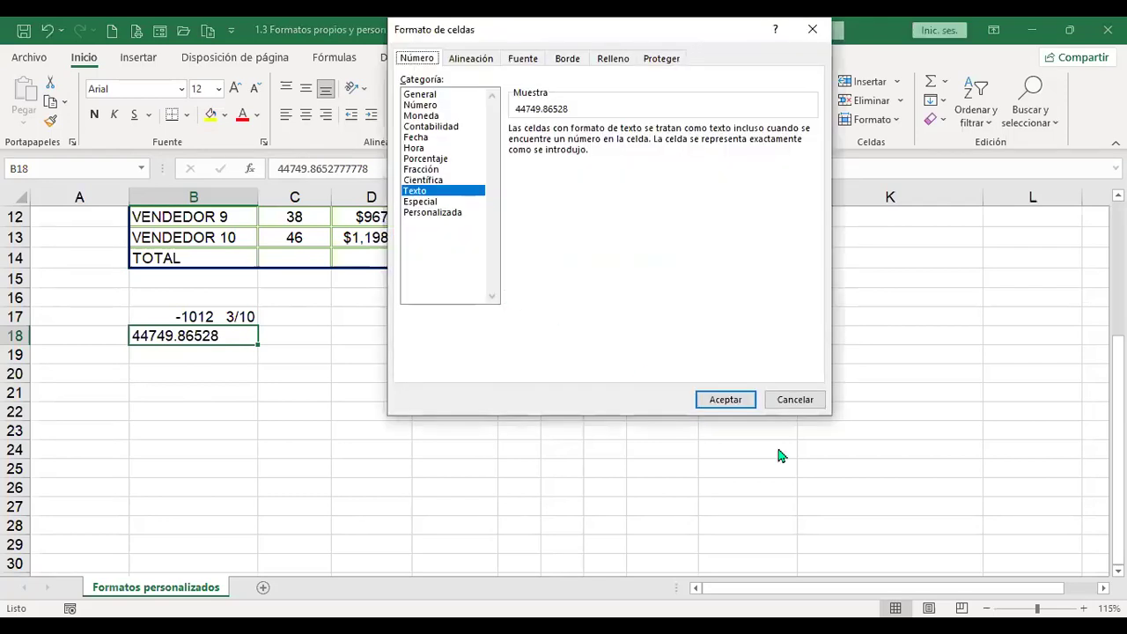
left_click(795, 398)
left_click(632, 88)
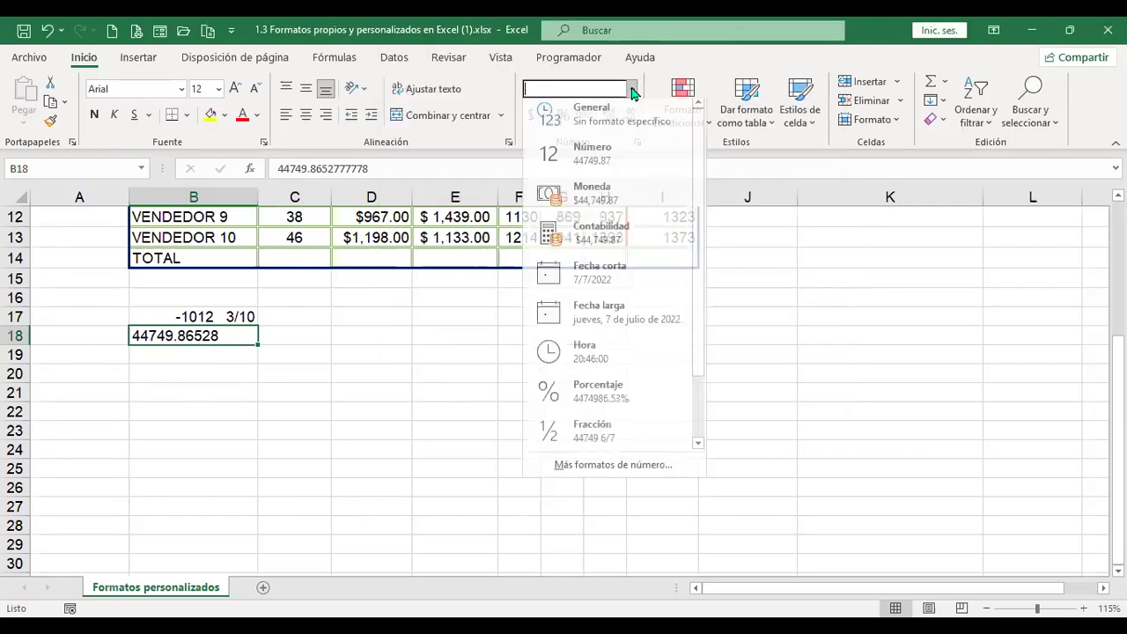
left_click(621, 260)
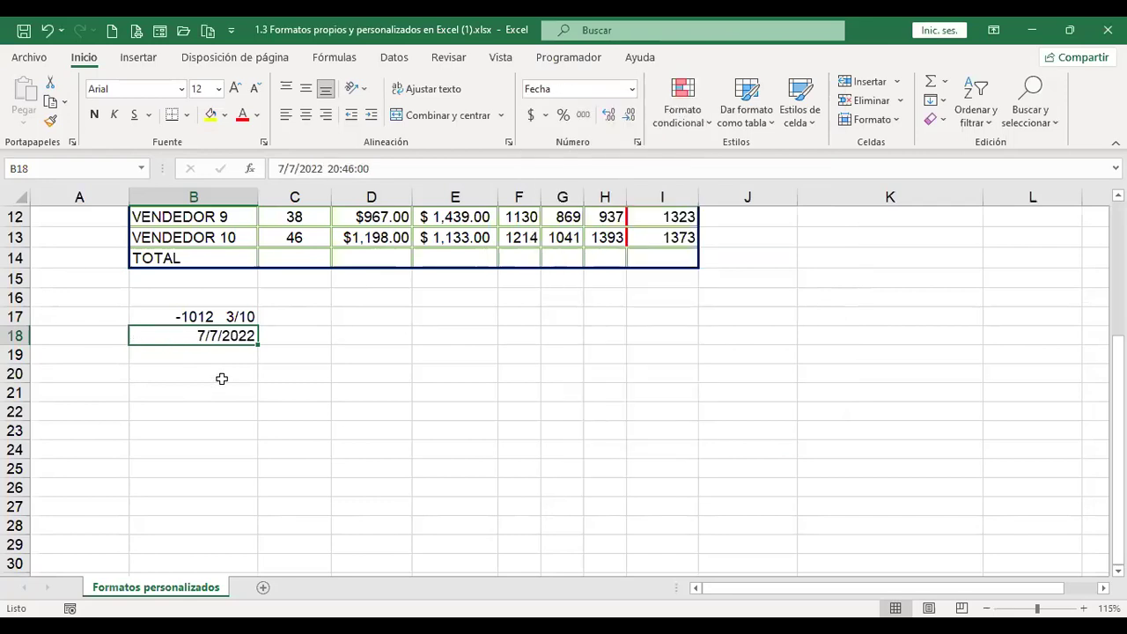
key("ctrl+z")
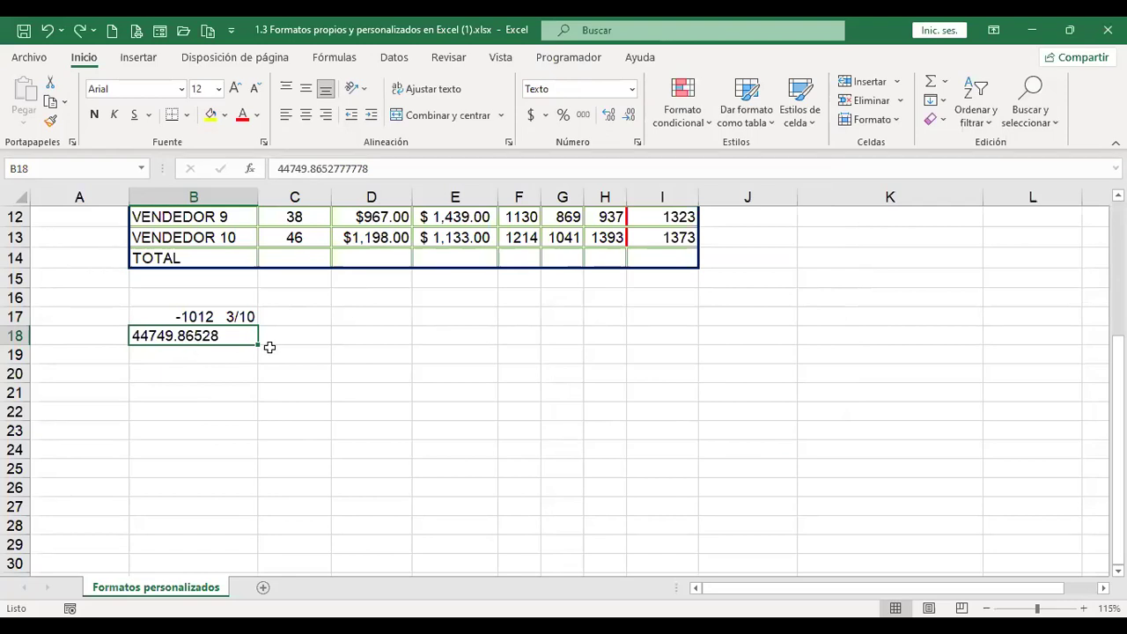
- Apply the custom elapsed-hours format [h]:mm:ss to cell B18 and enter the time 20:47 in it
key("ctrl+1")
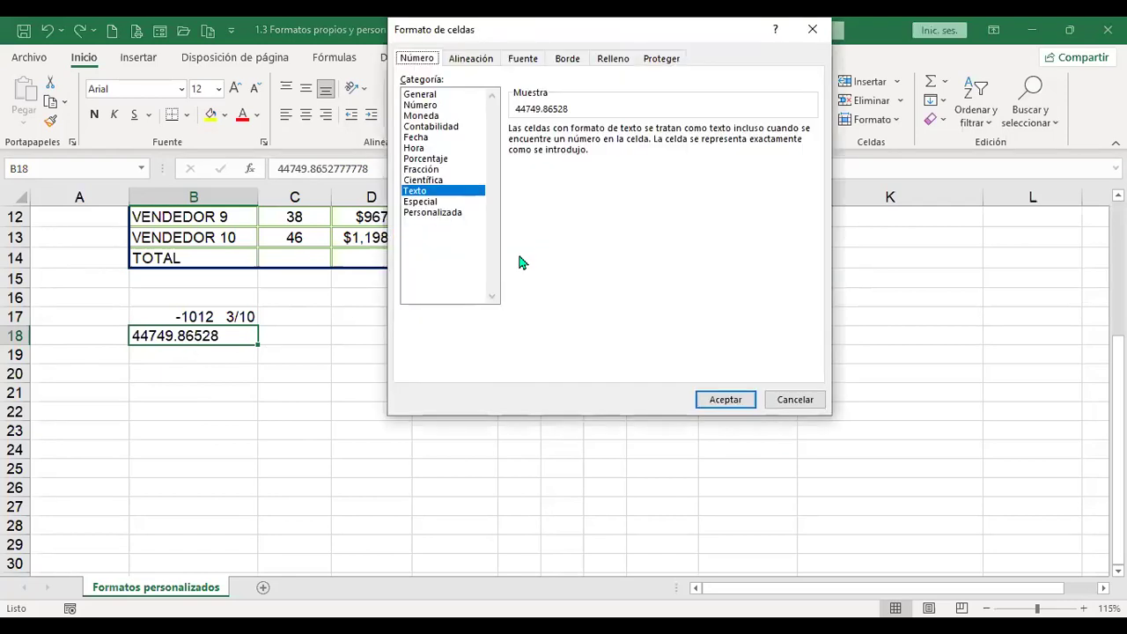
left_click(432, 214)
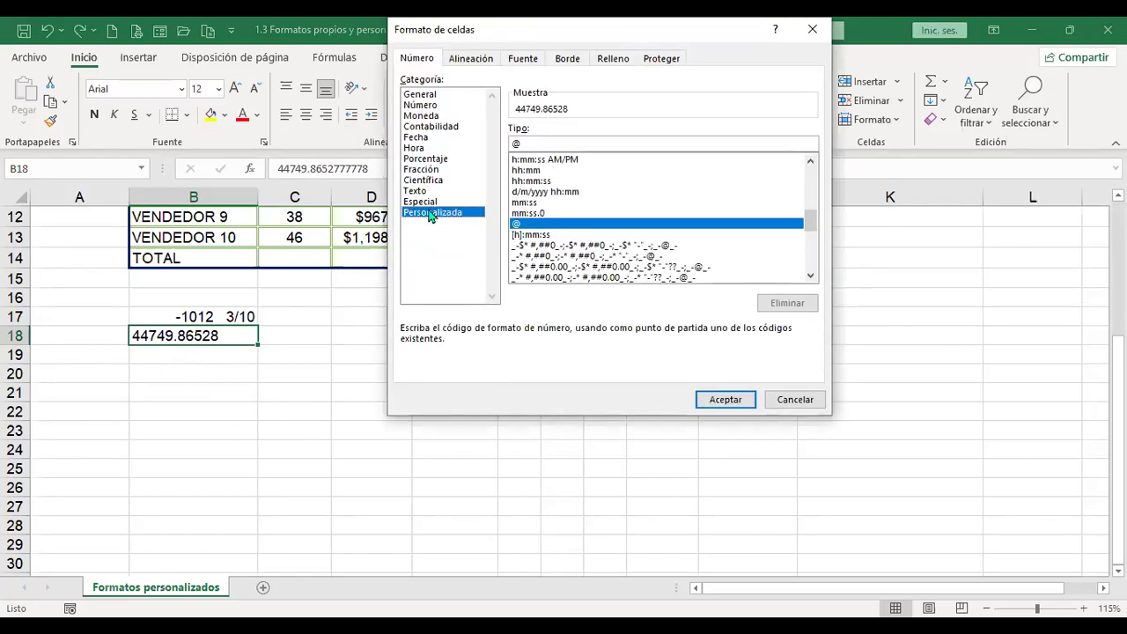
left_click(534, 236)
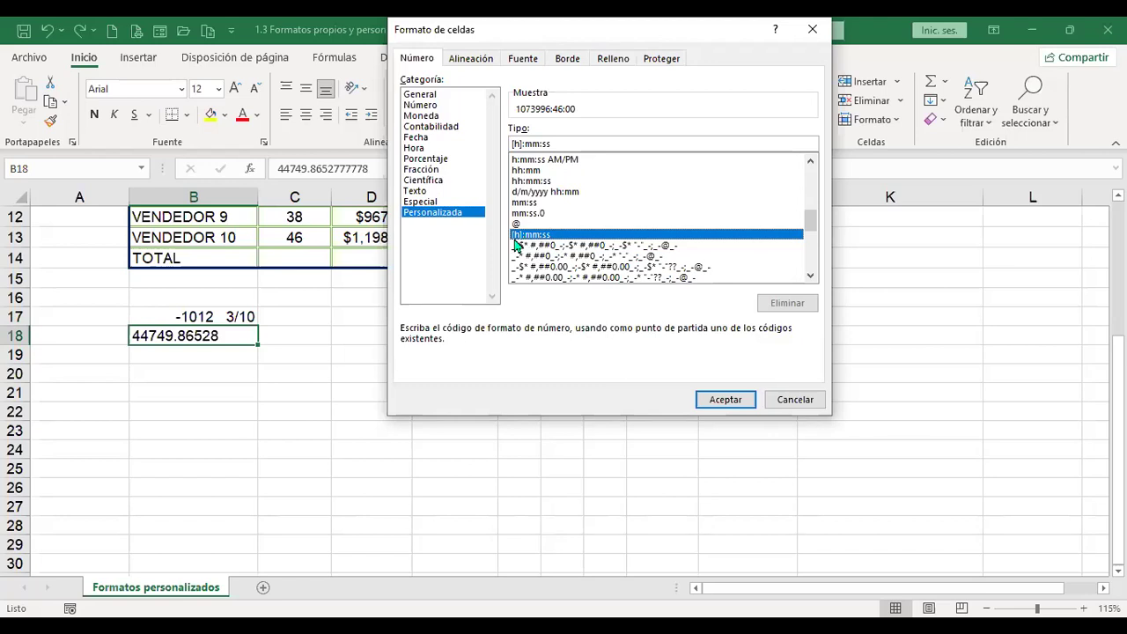
left_click(737, 400)
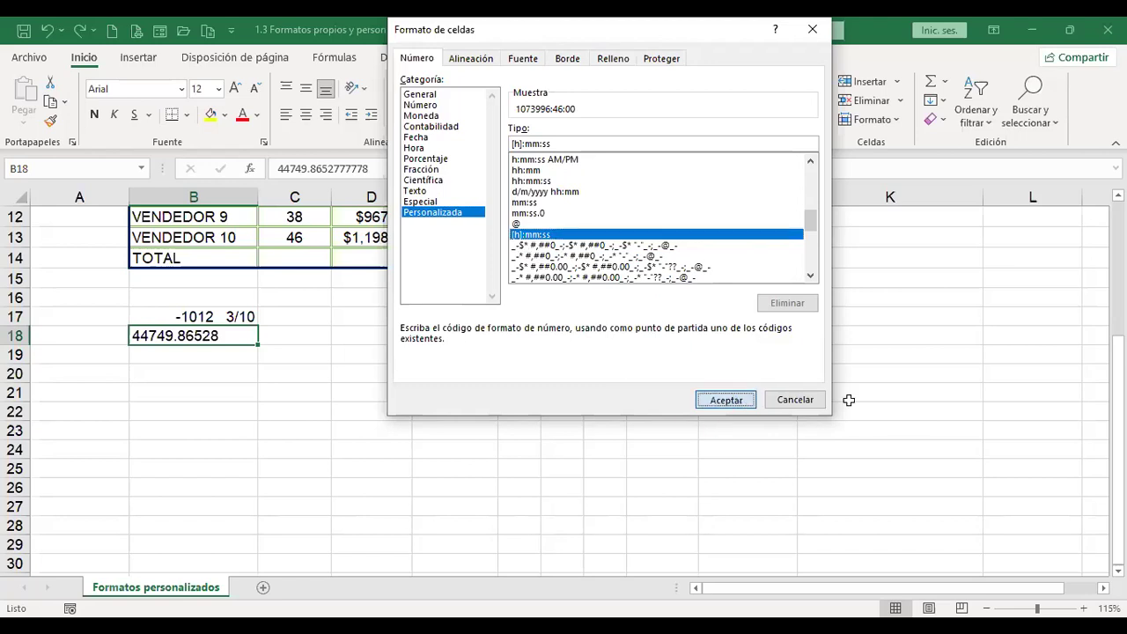
type("20:47")
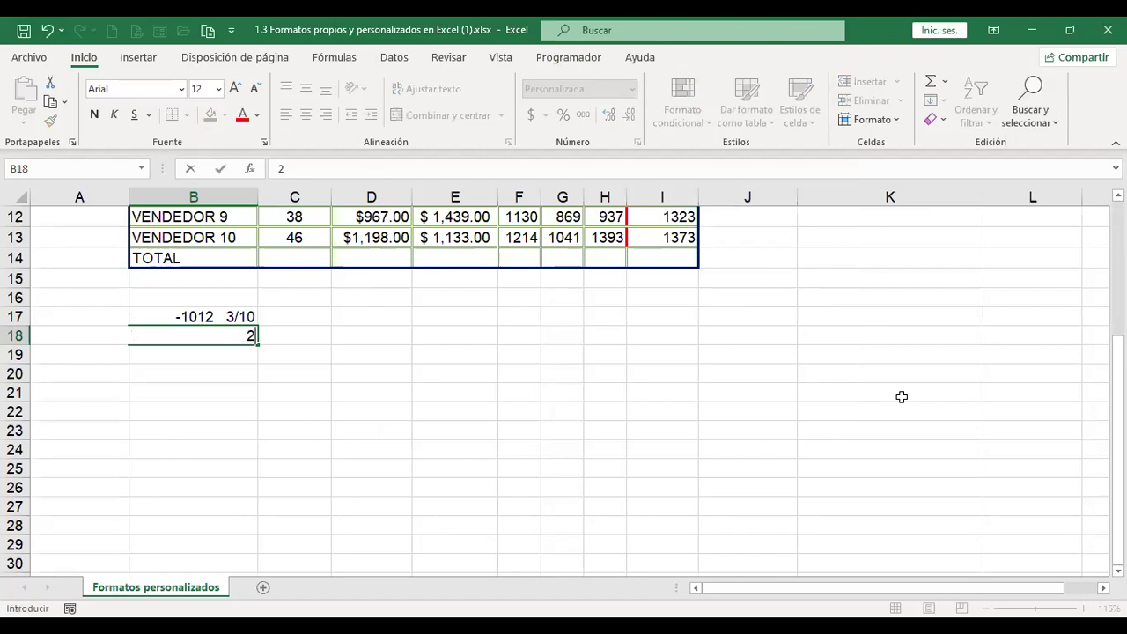
key("Return")
key("Up")
- Apply the custom accounting format _-$* #,##0_-;-$* #,##0_-;_-$* "-"_-;_-@_- to cell B18
key("ctrl+1")
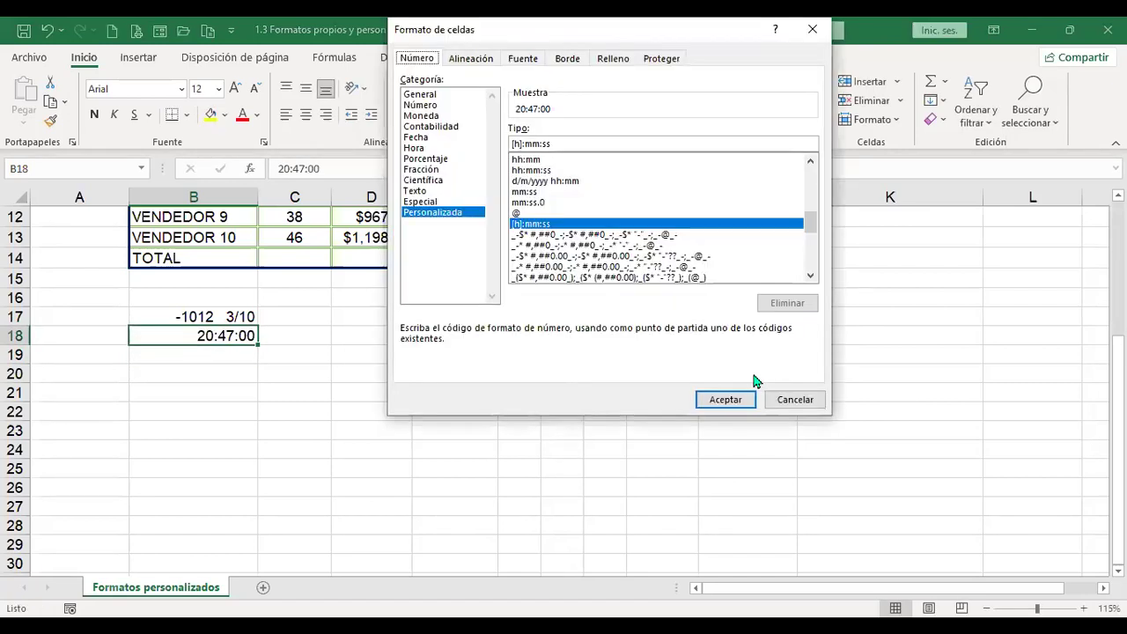
left_click(552, 235)
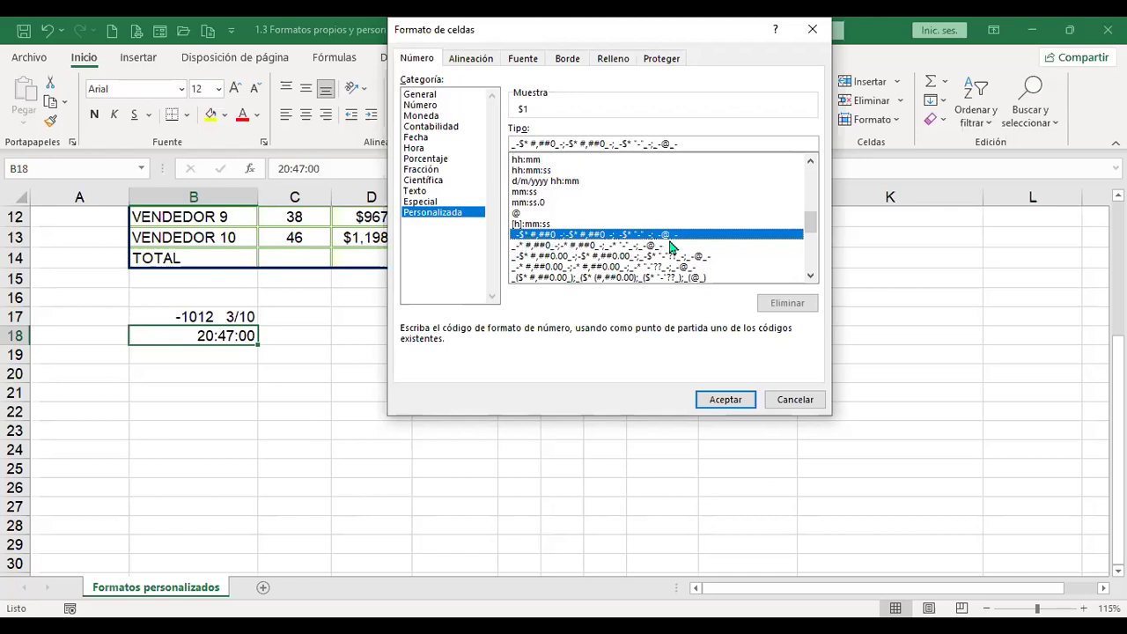
left_click(742, 401)
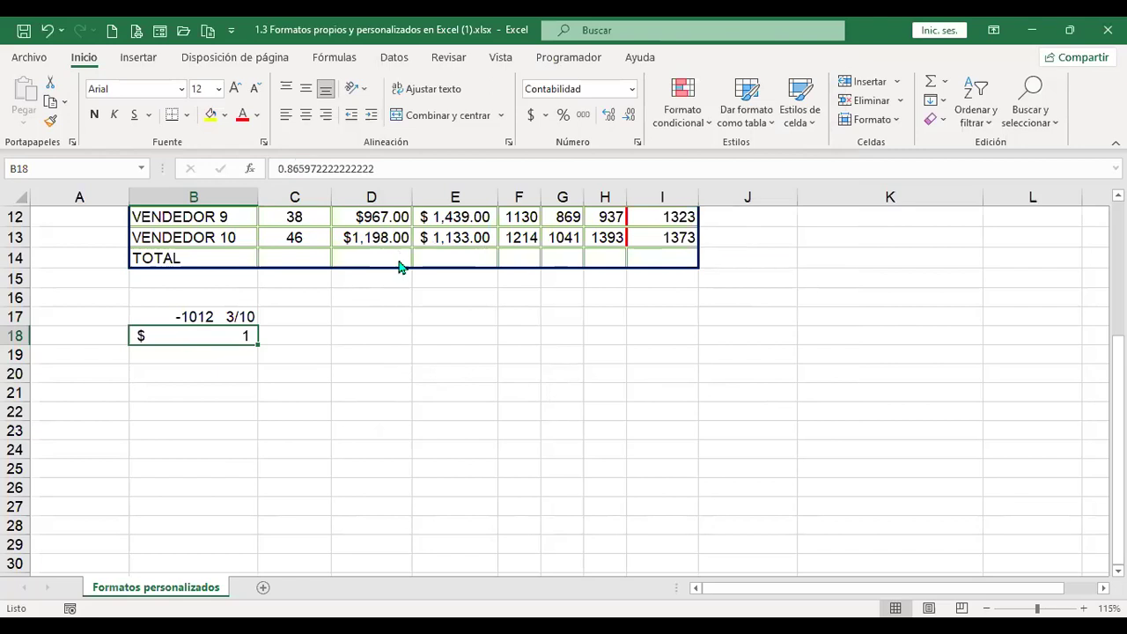
- Examine the semicolon-separated sections of the whole-number dollar accounting code in the custom formats for cell B18, leaving the format unapplied
key("ctrl+1")
left_click(448, 201)
left_click(426, 215)
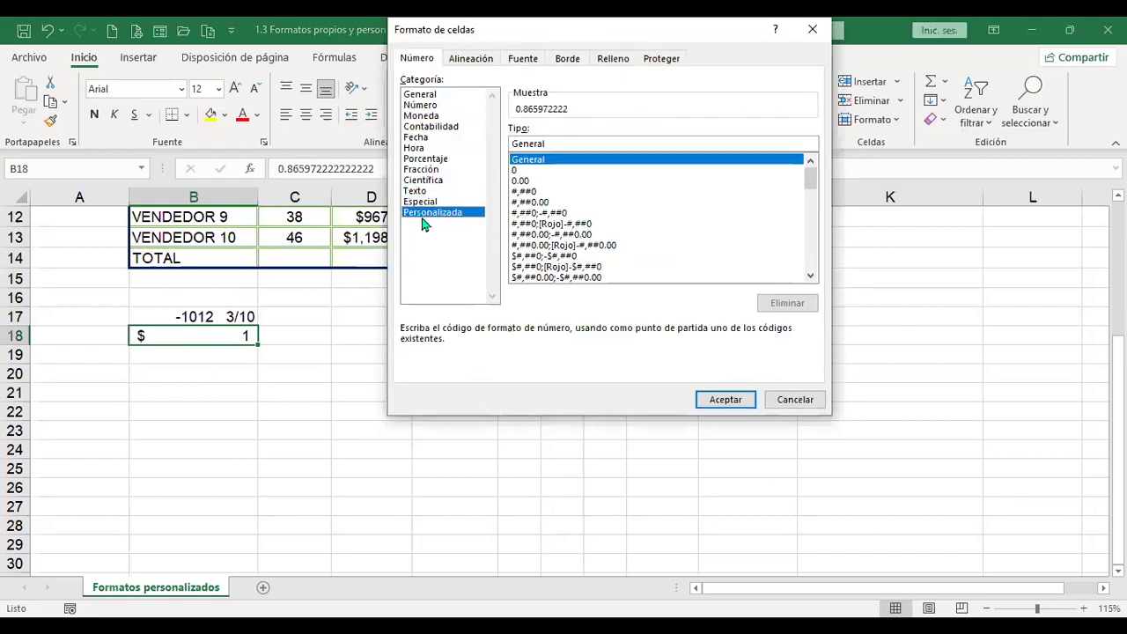
left_click_drag(811, 179, 808, 227)
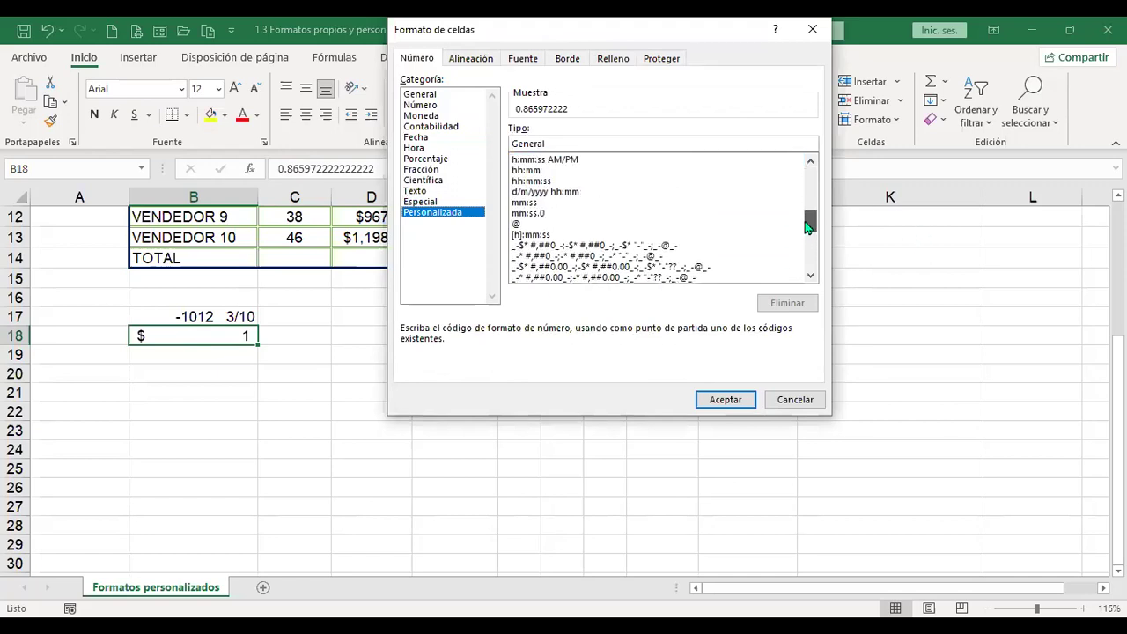
left_click(634, 246)
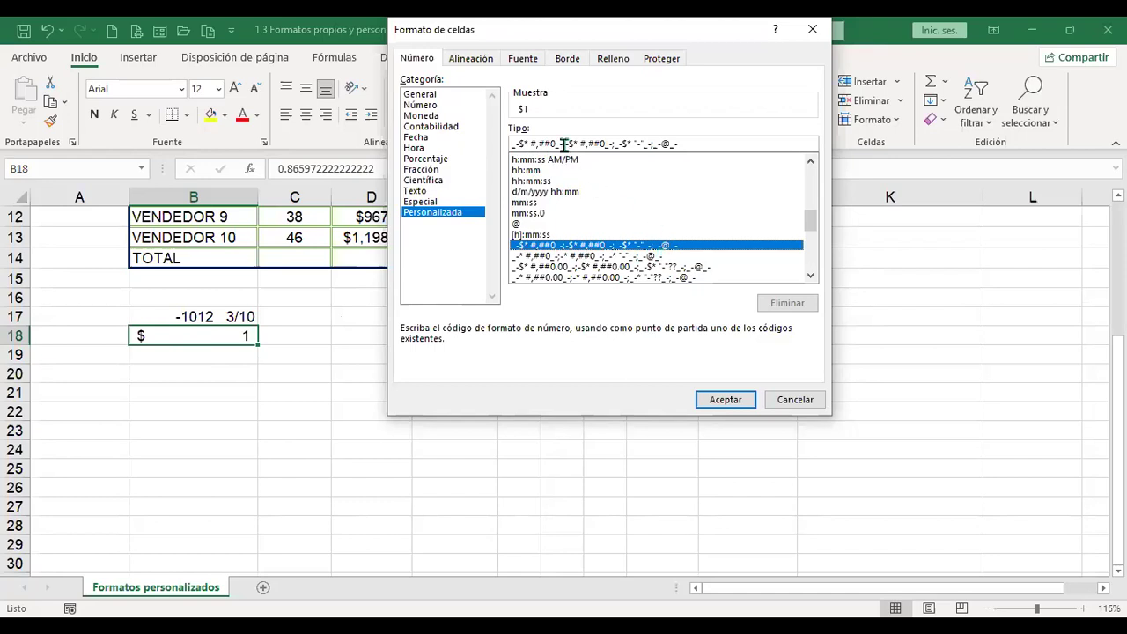
left_click_drag(561, 144, 508, 150)
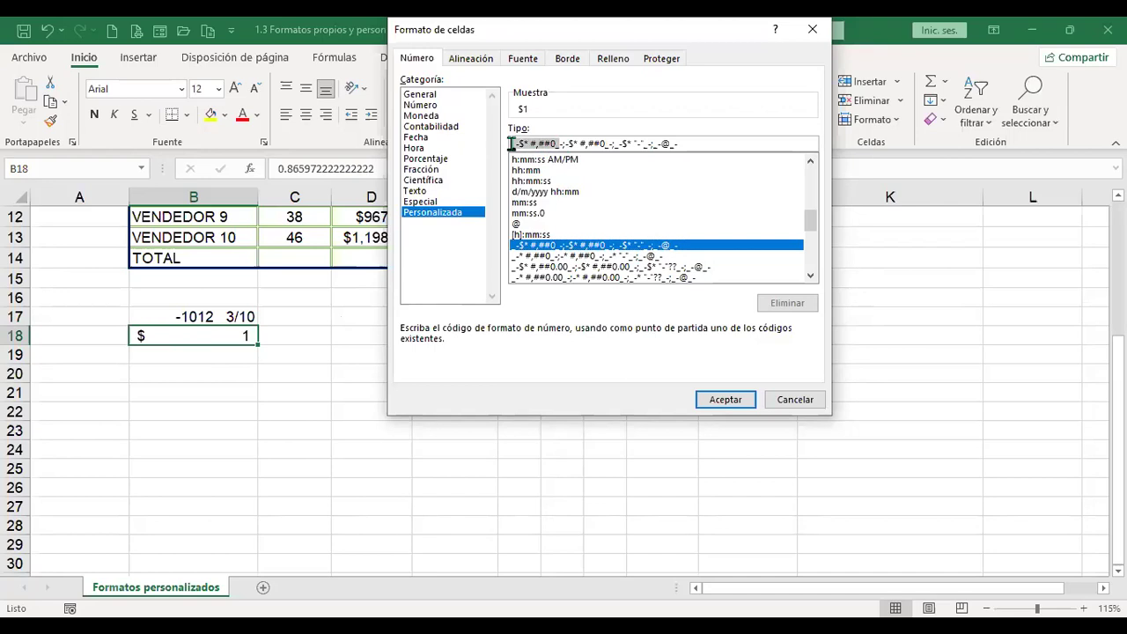
mouse_move(568, 144)
left_mouse_down()
mouse_move(606, 146)
mouse_move(567, 143)
left_mouse_up()
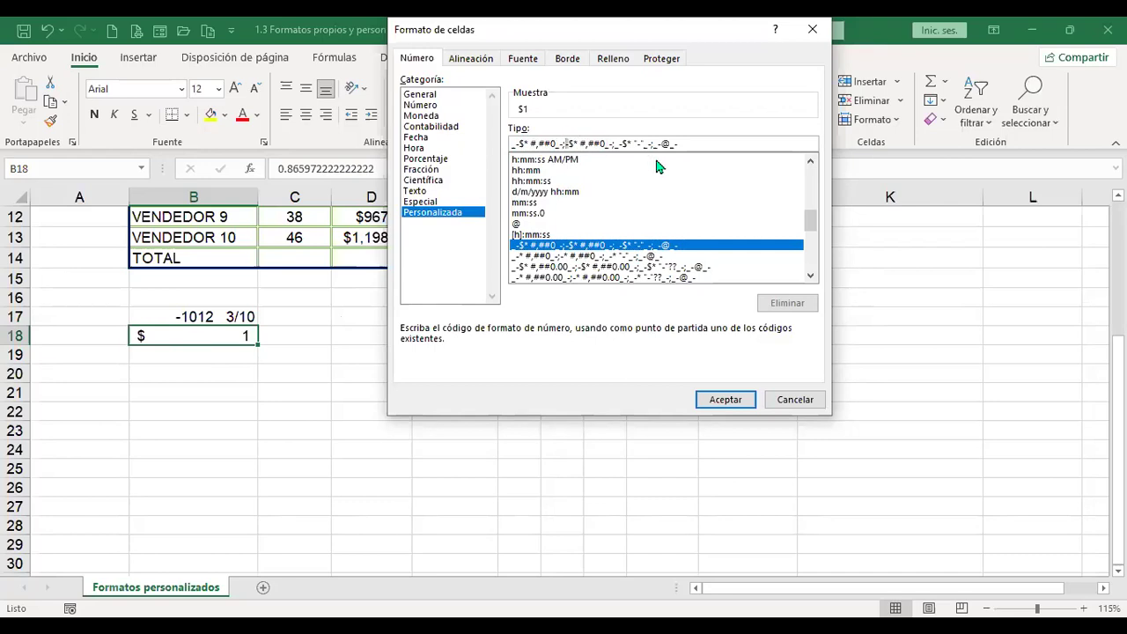
left_click_drag(616, 144, 648, 143)
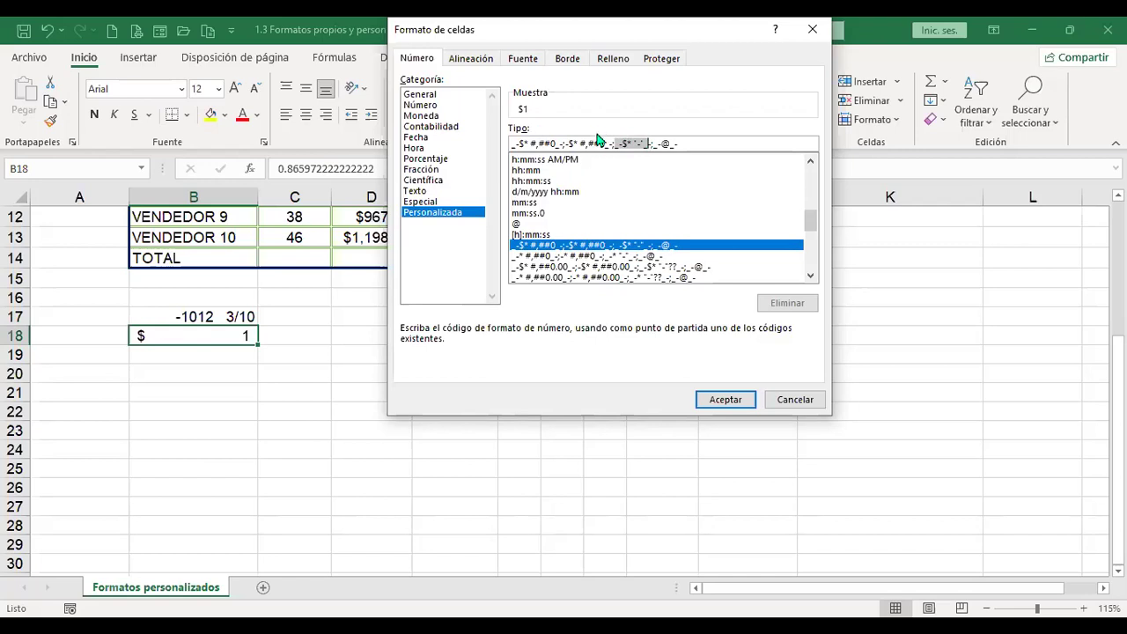
double_click(666, 144)
left_click(809, 401)
- Enter the section order Positivos;Negativos;Ceros;Texto in cell D18
left_click(377, 334)
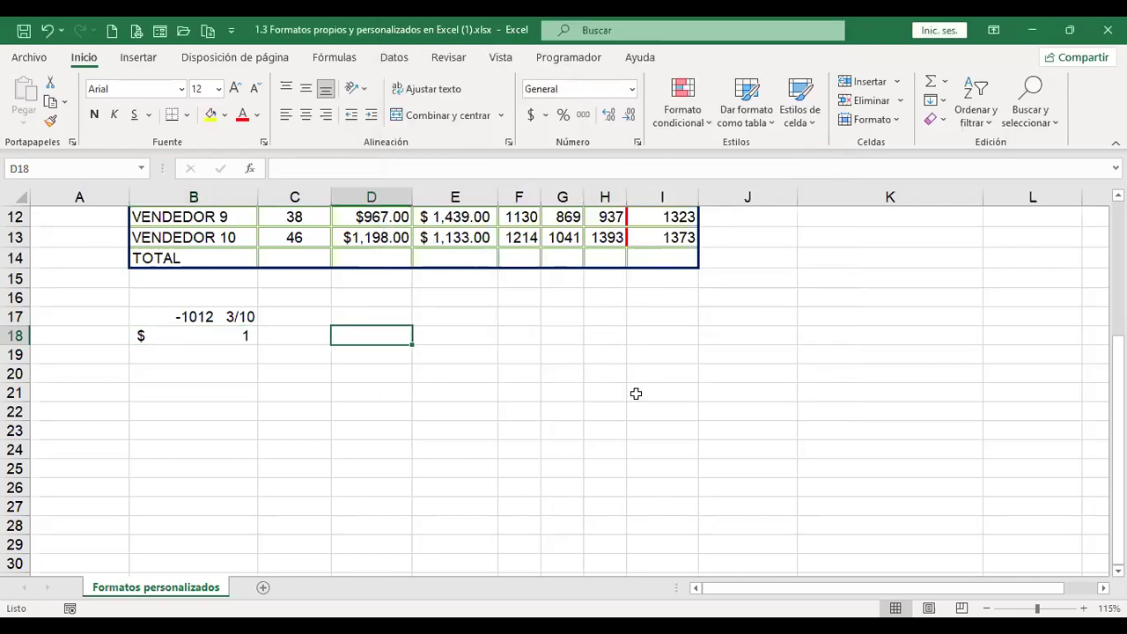
type("Positivos")
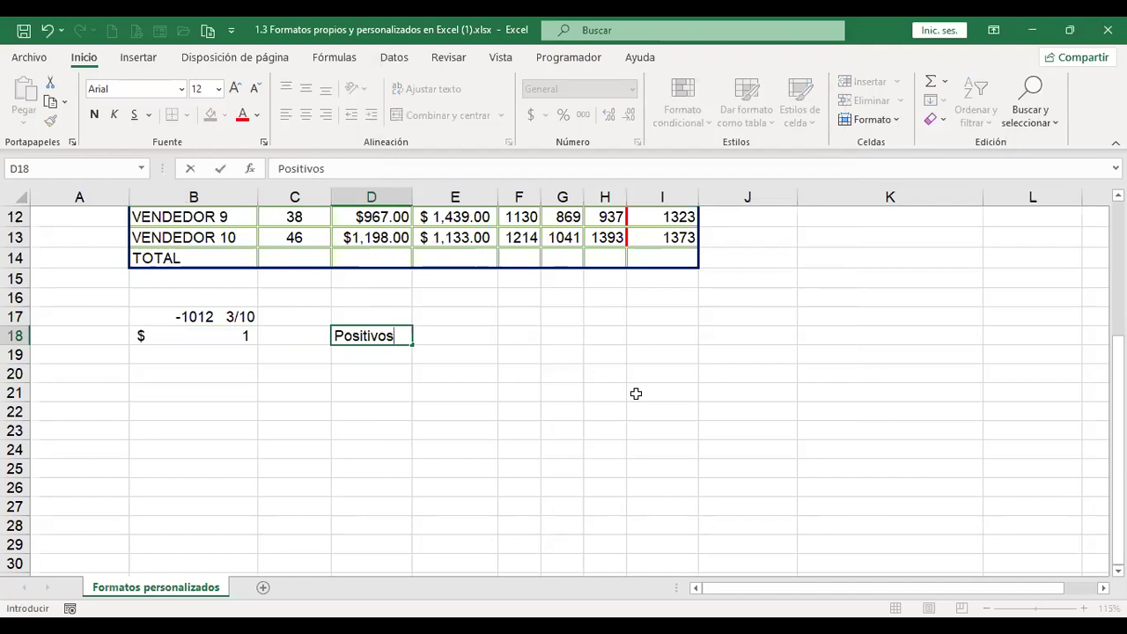
type(";Nega")
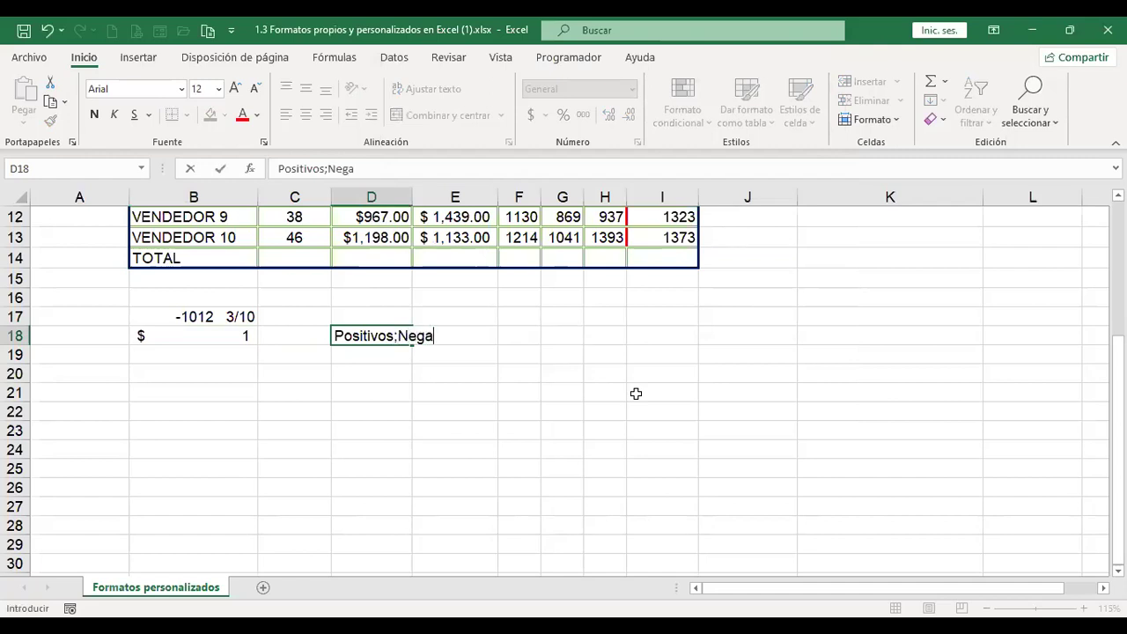
type("tivos;Ceros")
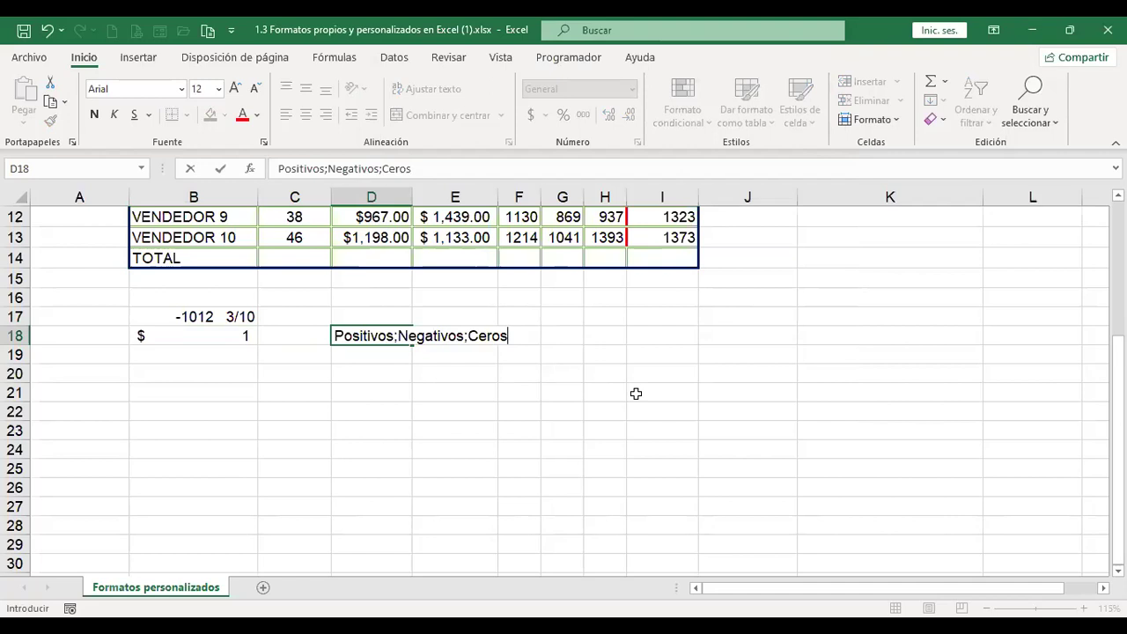
type(";Texto")
key("Return")
key("Up")
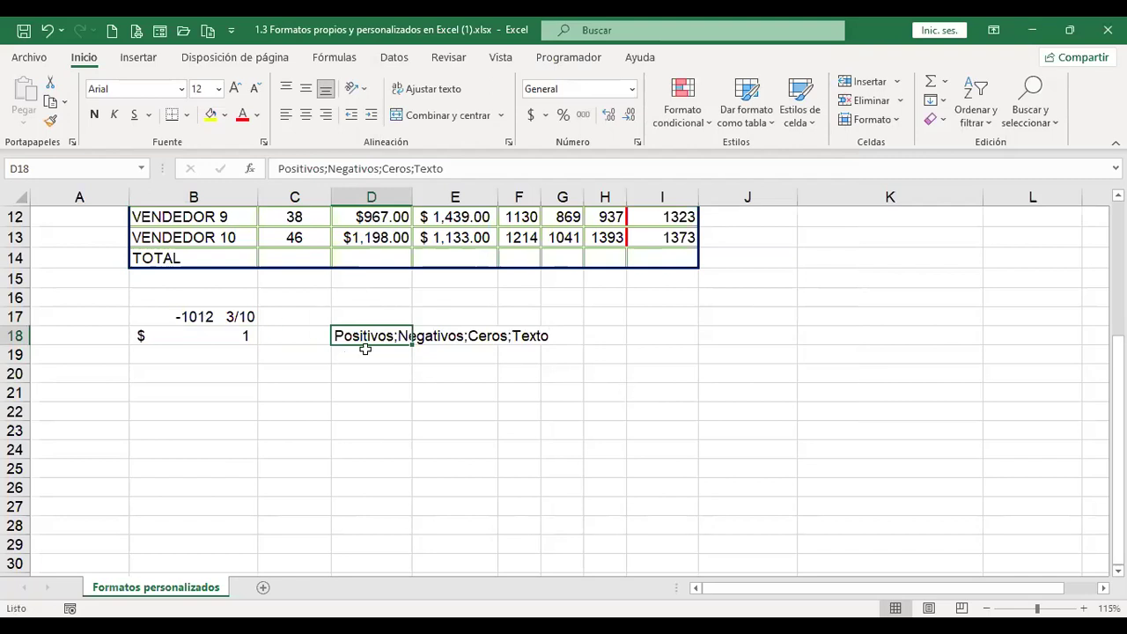
- Apply the custom accounting format _-$* #,##0_-;-$* #,##0_-;_-$* "-"_-;_-@_- to cell D18, keeping the cell's text in view
key("ctrl+1")
left_click(414, 202)
left_click(421, 213)
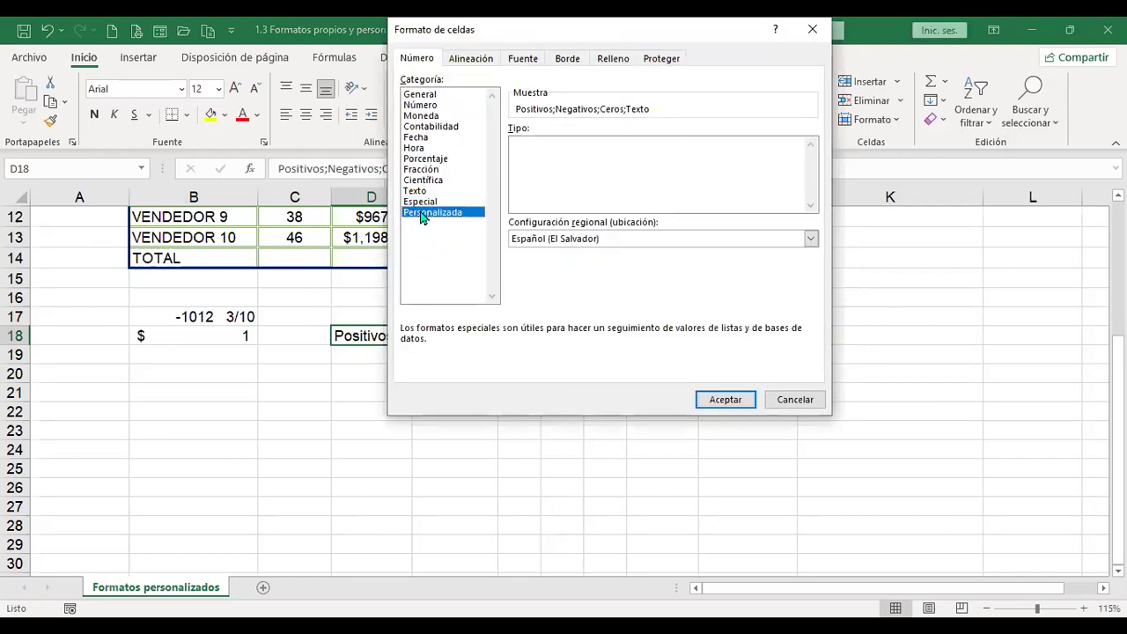
left_click_drag(810, 180, 810, 202)
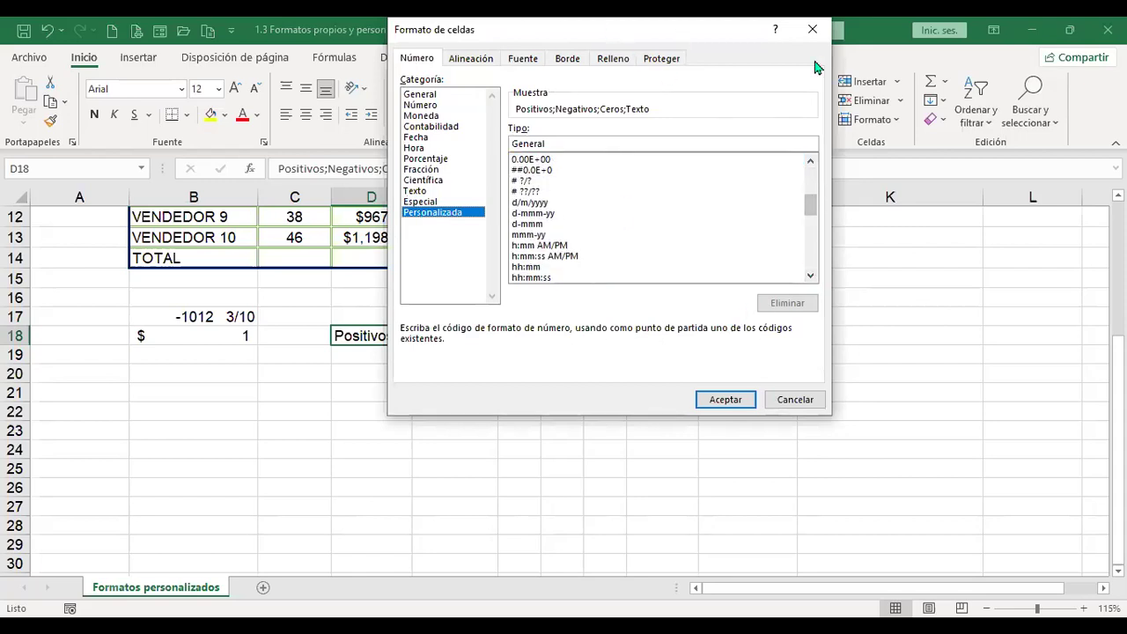
left_click_drag(679, 41, 882, 73)
left_click_drag(1014, 239, 1013, 271)
left_click(862, 214)
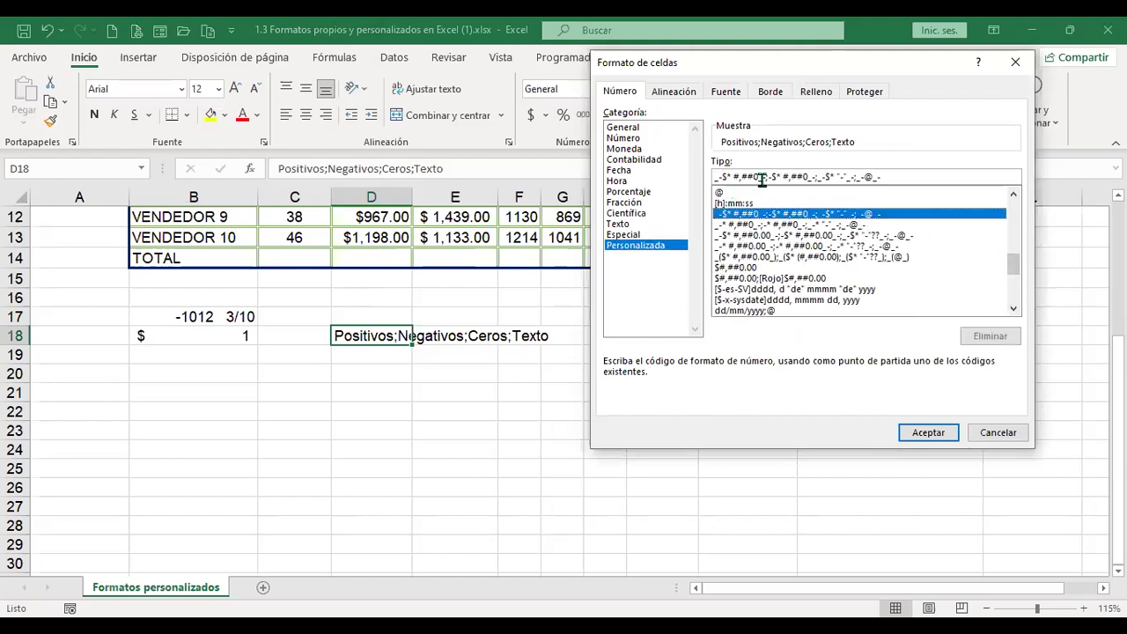
left_click(768, 177)
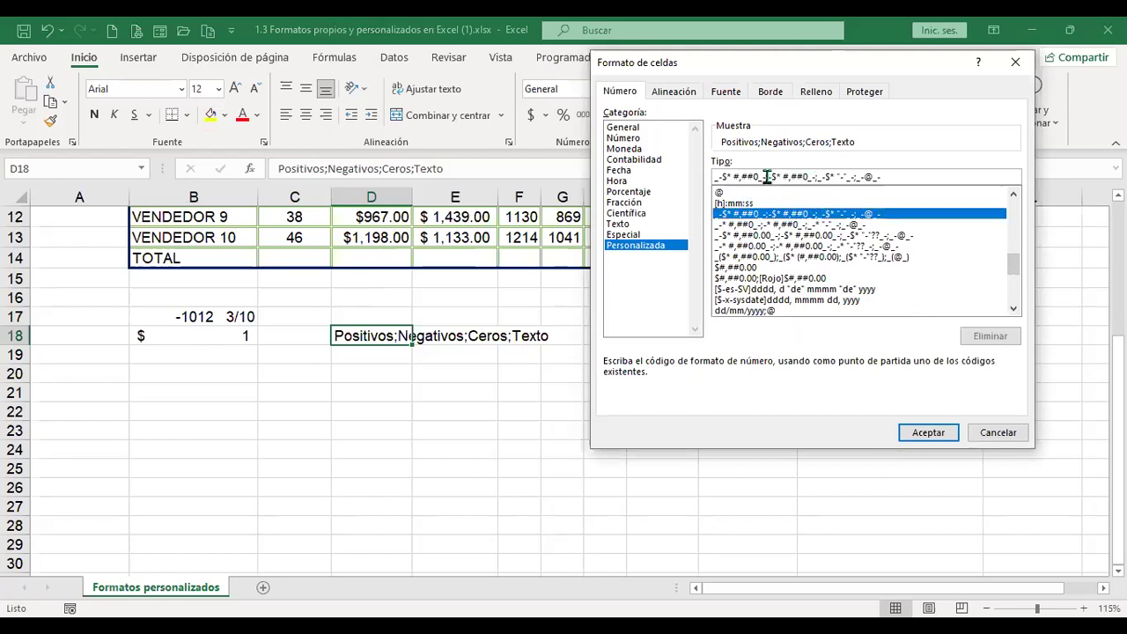
left_click(816, 177)
left_click(952, 440)
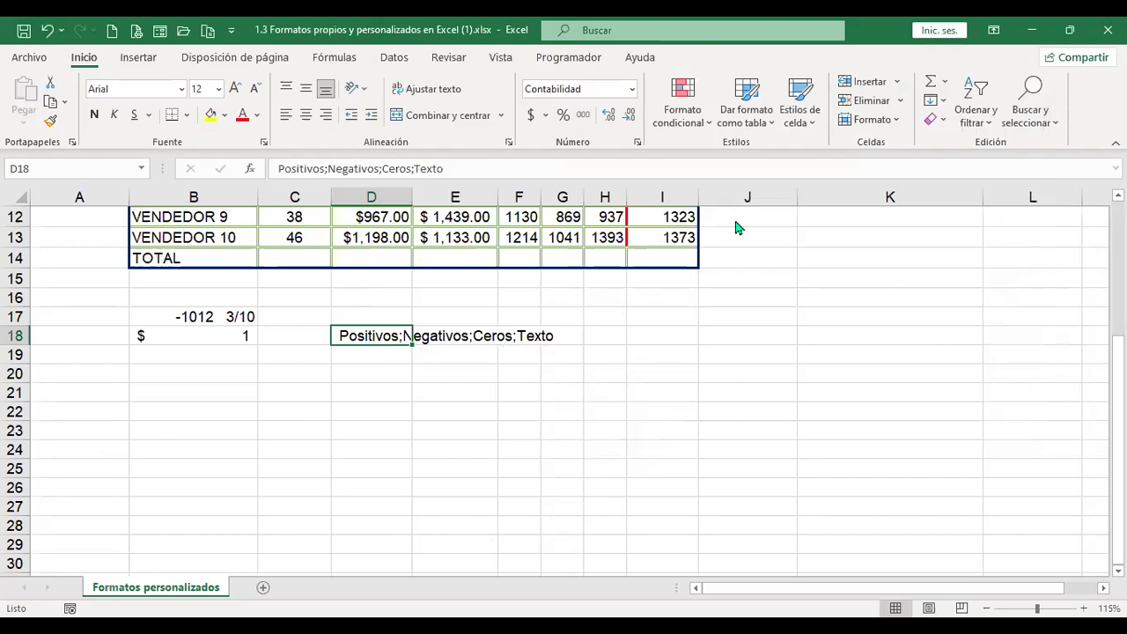
- Reapply the whole-number dollar accounting code _-$* #,##0_-;-$* #,##0_-;_-$* "-"_-;_-@_- from the custom formats to cell D18
key("ctrl+1")
left_click(643, 234)
left_click(644, 245)
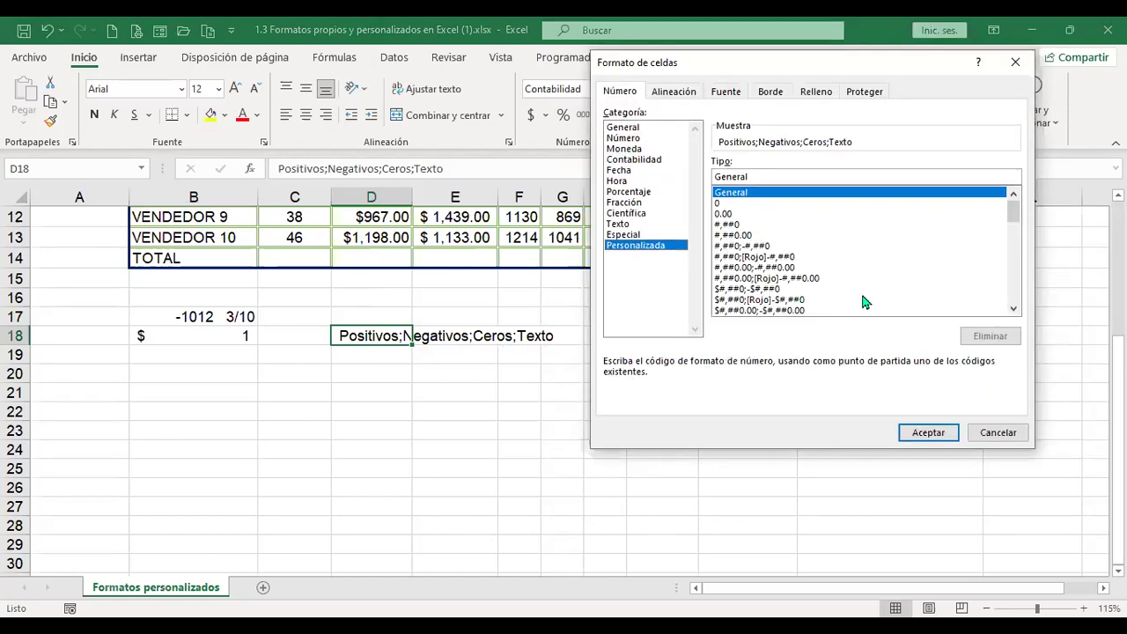
left_click(1014, 309)
left_click(1014, 309)
left_click(1013, 310)
left_click(1014, 309)
left_click(1014, 309)
left_click(1014, 310)
left_click(1014, 309)
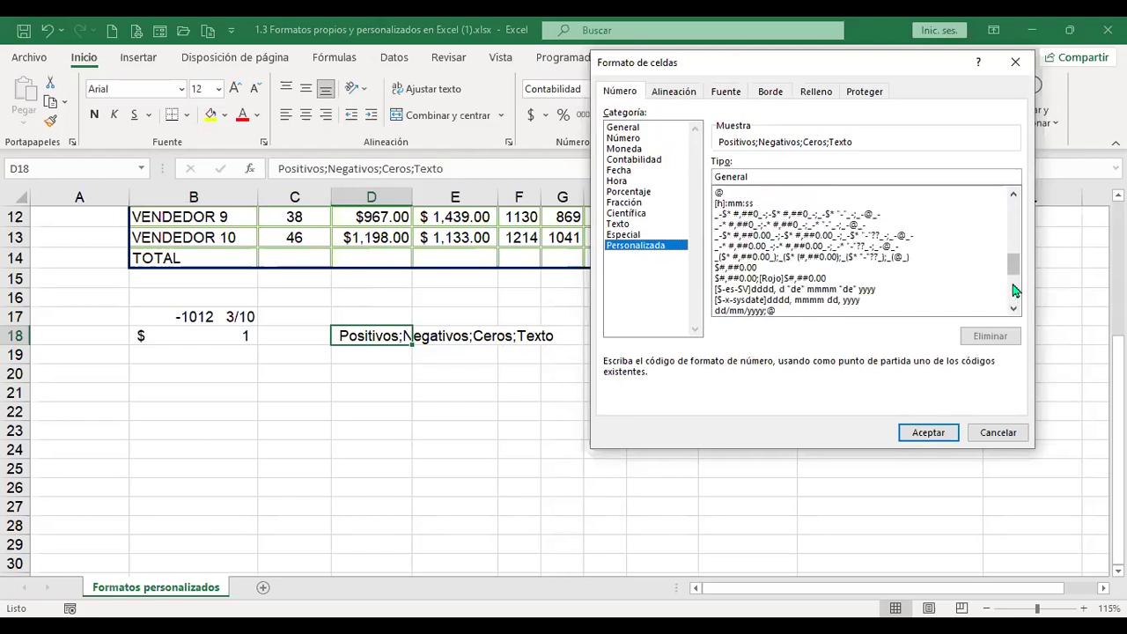
left_click(786, 216)
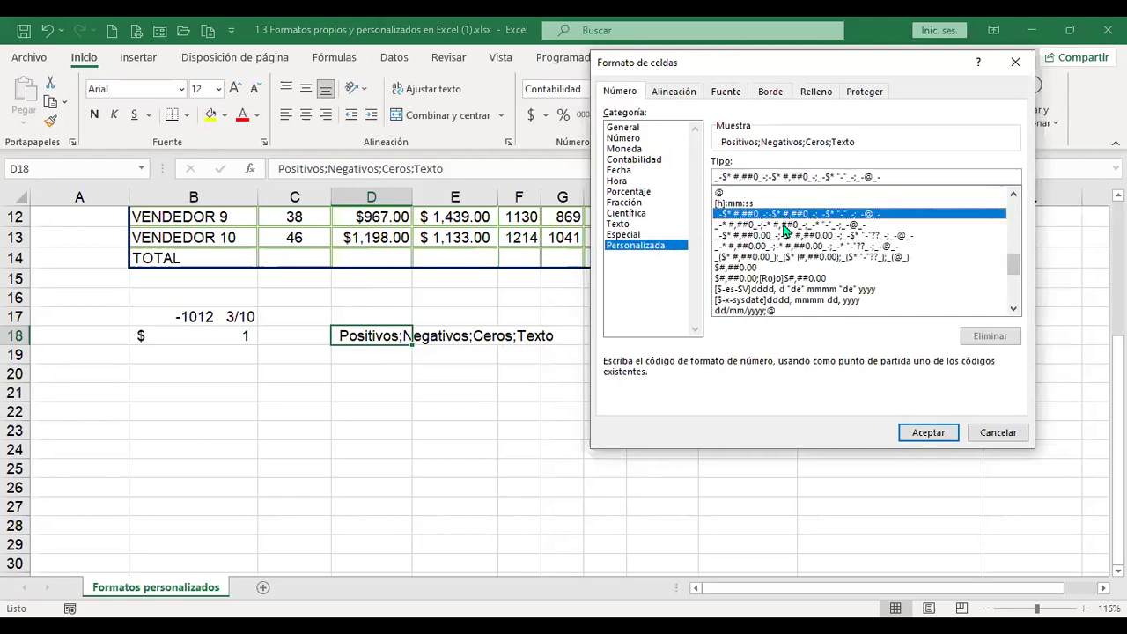
left_click(927, 433)
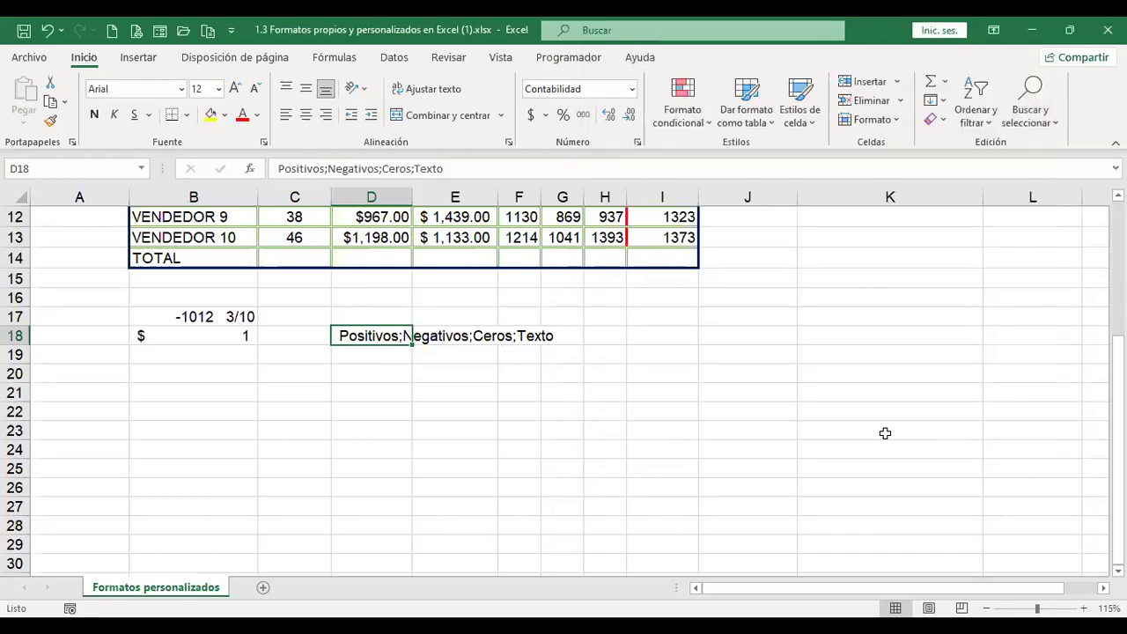
- Apply the custom accounting format _-$* #,##0_-;-$* #,##0_-;_-$* "-"_-;_-@_- to the empty cells D19:D22
key("Down")
key("shift+Down")
key("shift+Down")
key("shift+Down")
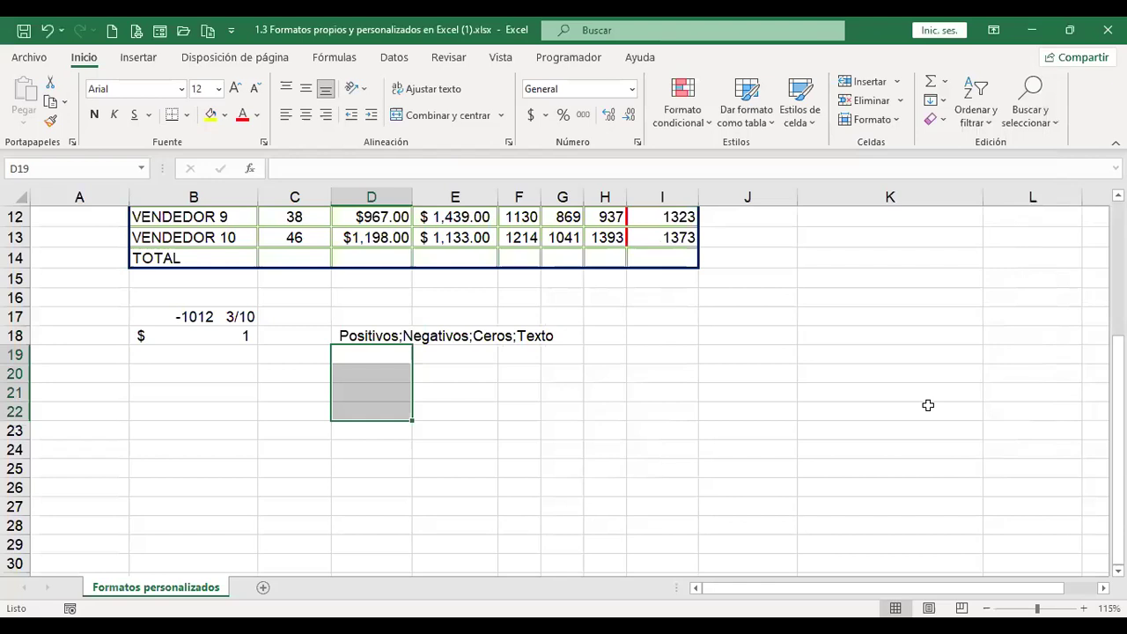
key("ctrl+1")
left_click(656, 245)
left_click_drag(1014, 309, 1012, 259)
left_click(1014, 267)
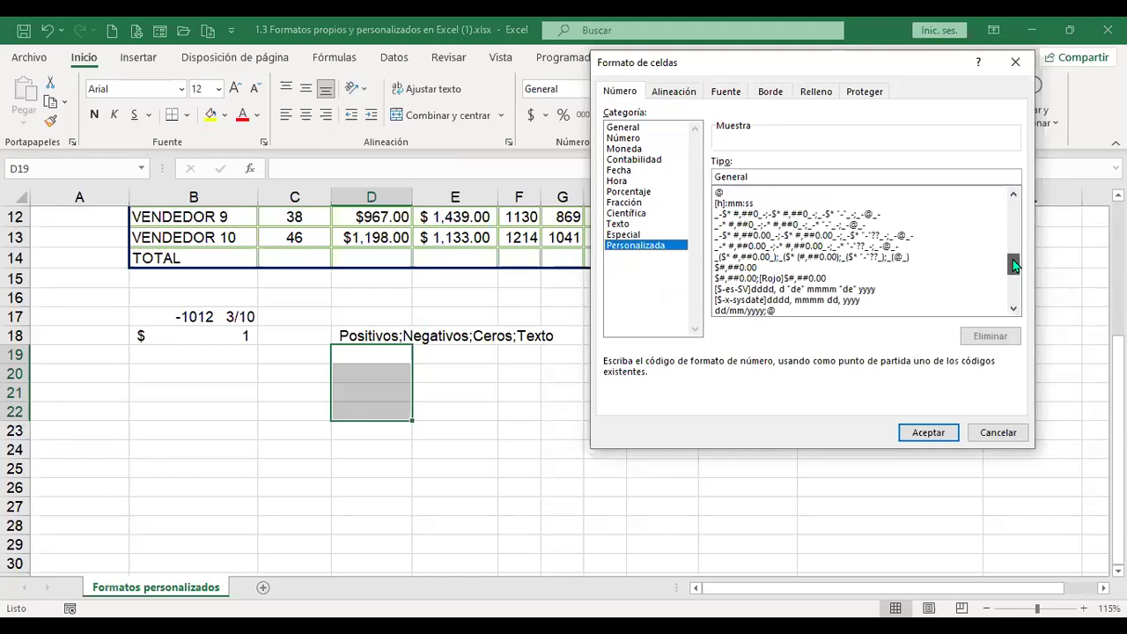
left_click(908, 215)
left_click(929, 431)
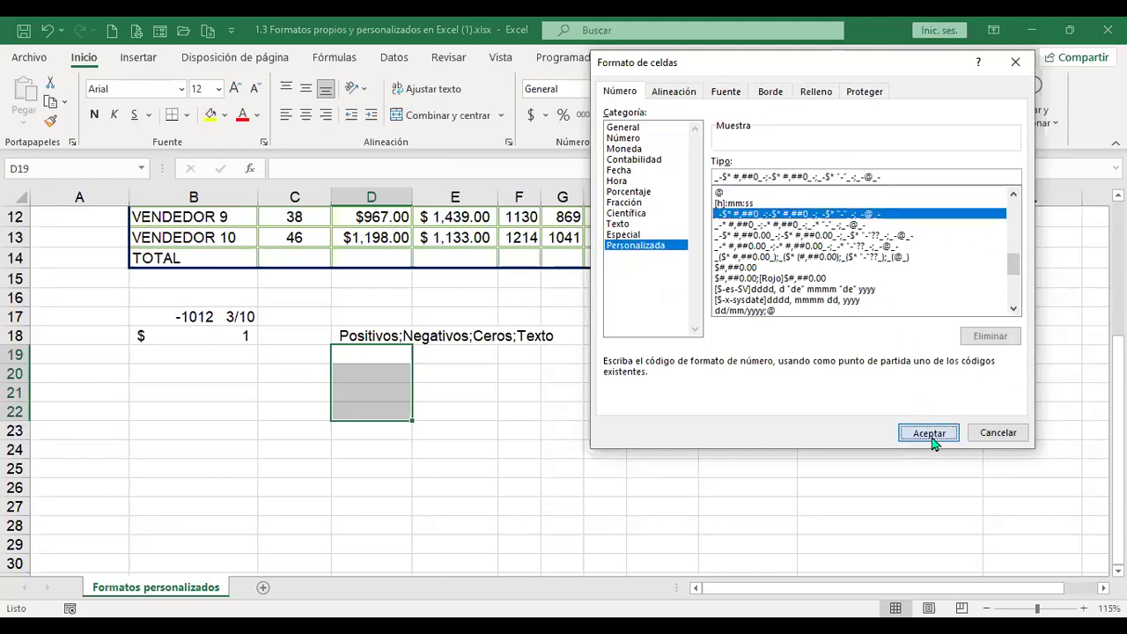
- Enter the test values 1, -1, 0 and Texto in cells D19 through D22
left_click(370, 357)
type("1")
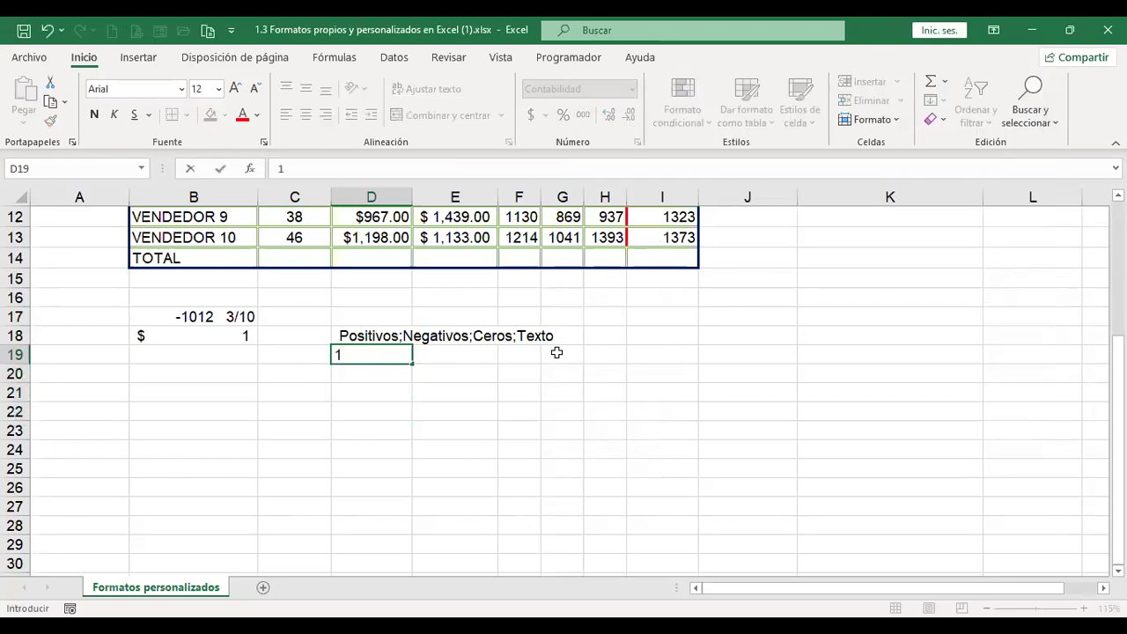
key("Return")
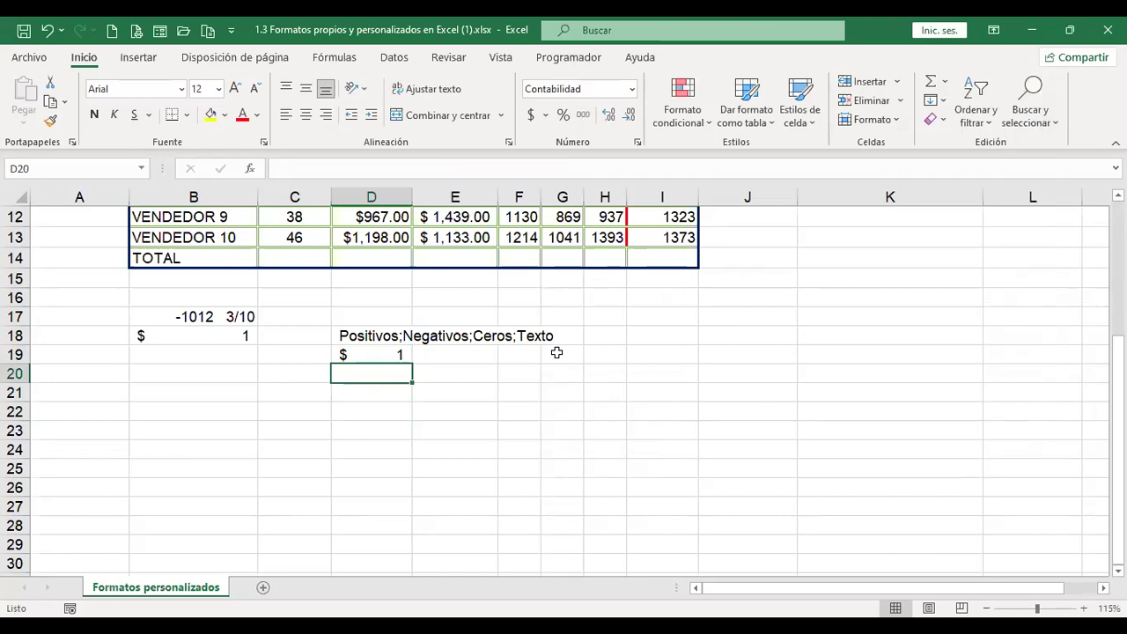
type("-1")
key("Return")
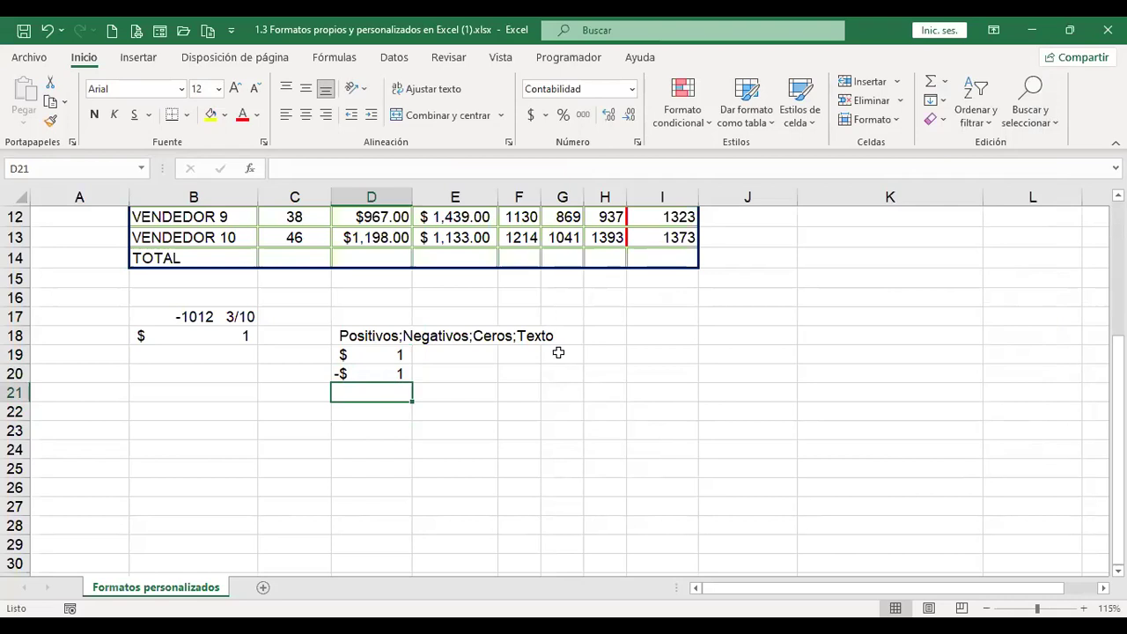
type("0")
key("Return")
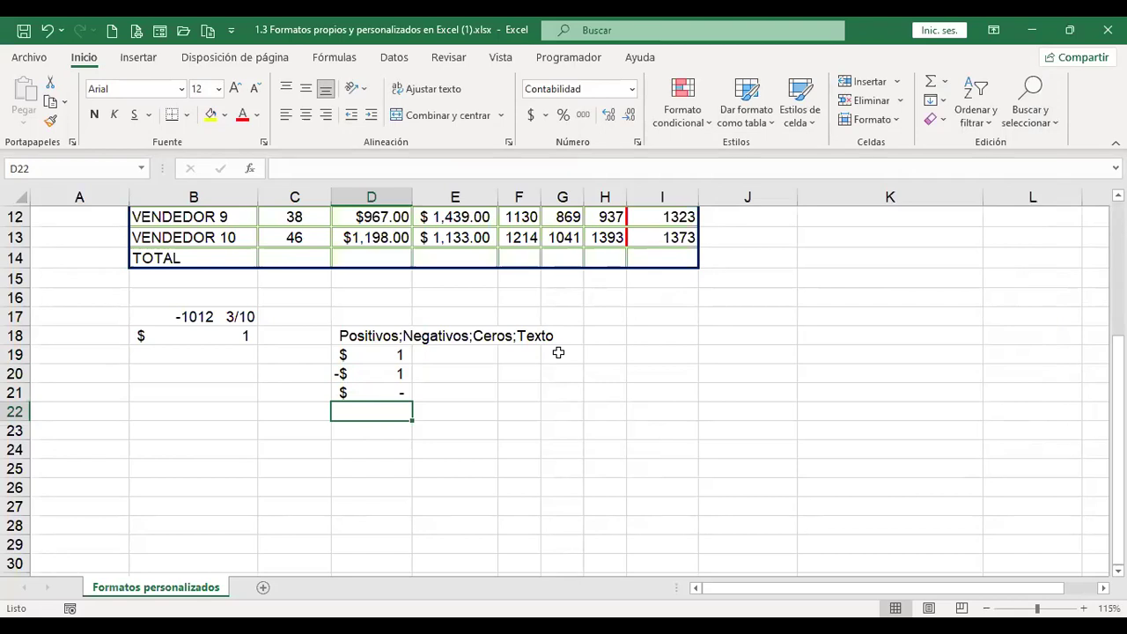
type("Texto")
key("Return")
key("Up")
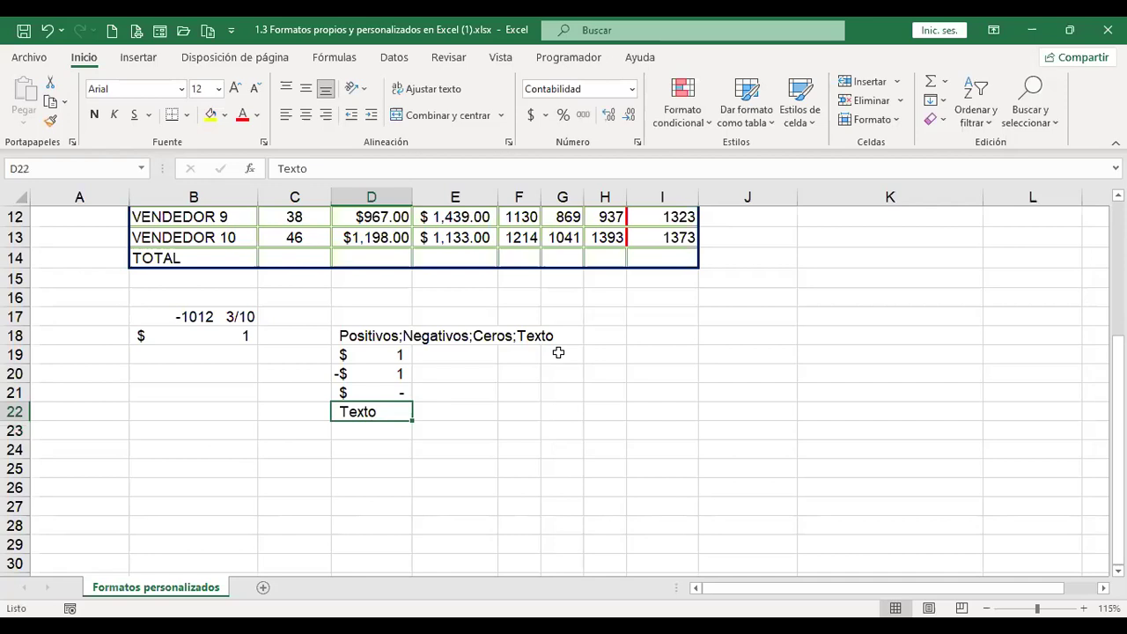
- Apply the custom accounting format without a currency symbol, _-* #,##0_-;-* #,##0_-;_-* "-"_-;_-@_-, to cells D19:D22
key("Up")
key("Up")
key("Up")
key("shift+Down")
key("shift+Down")
key("shift+Down")
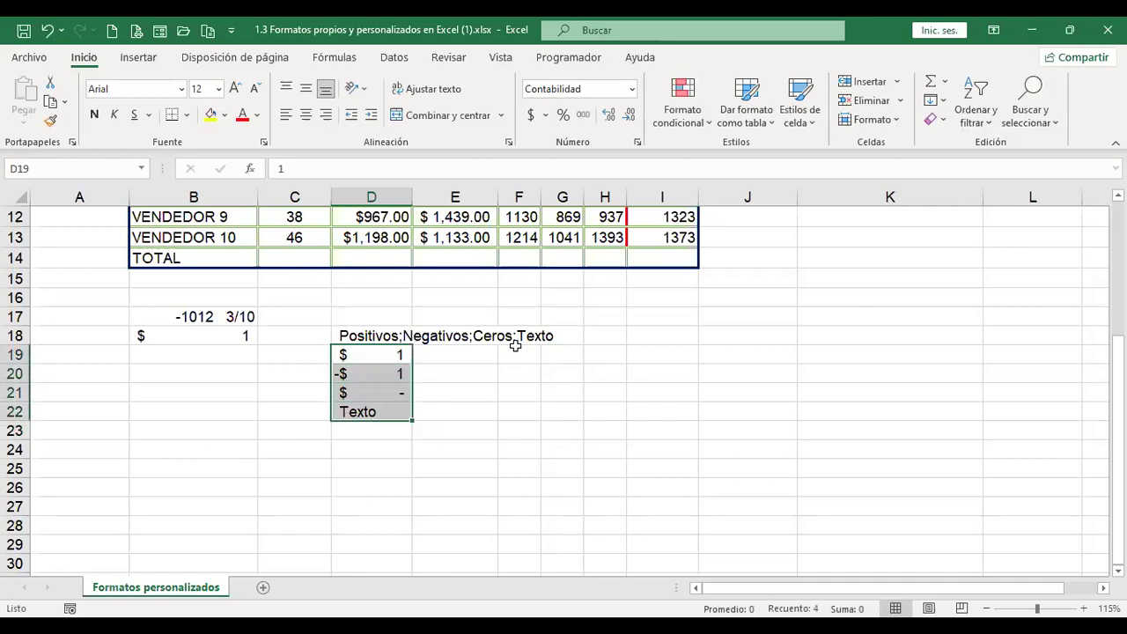
key("ctrl+1")
left_click(662, 244)
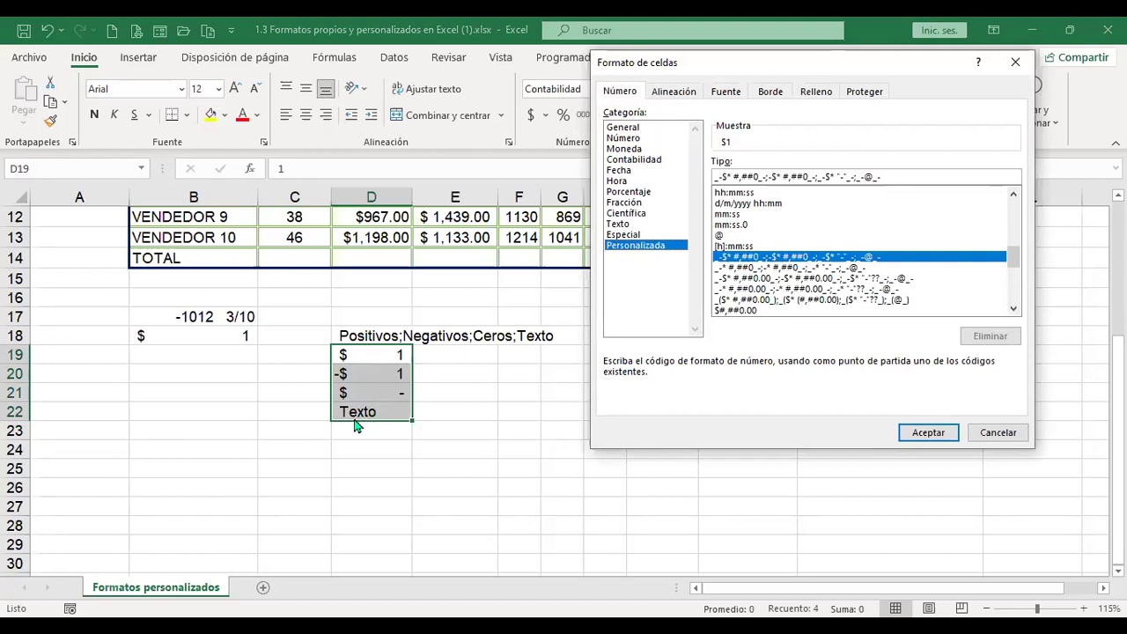
left_click(765, 268)
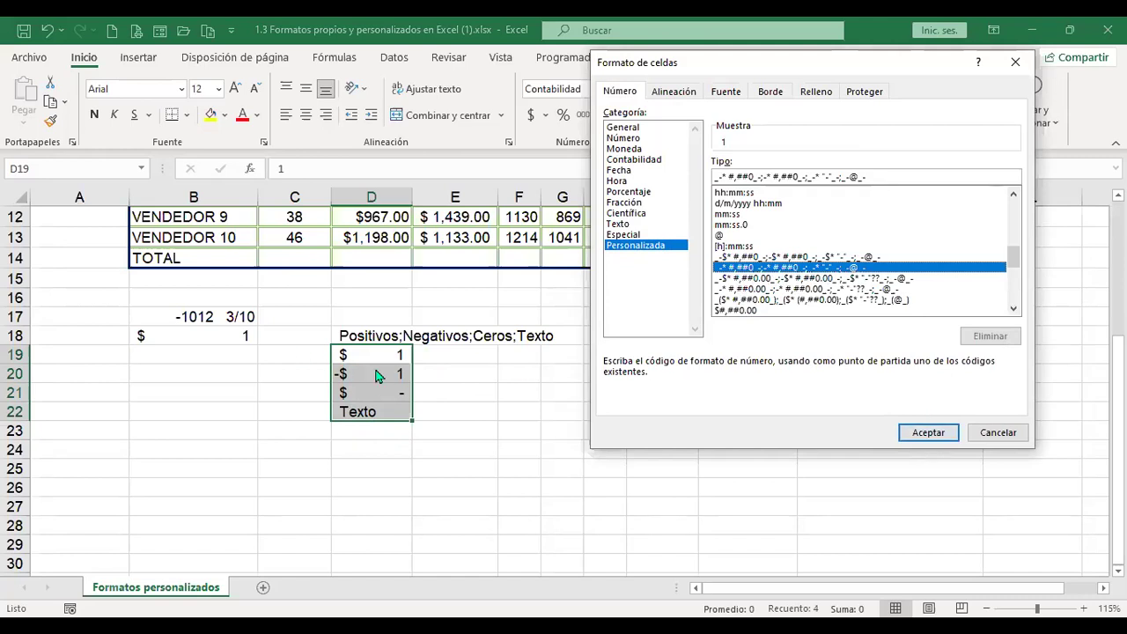
left_click(931, 434)
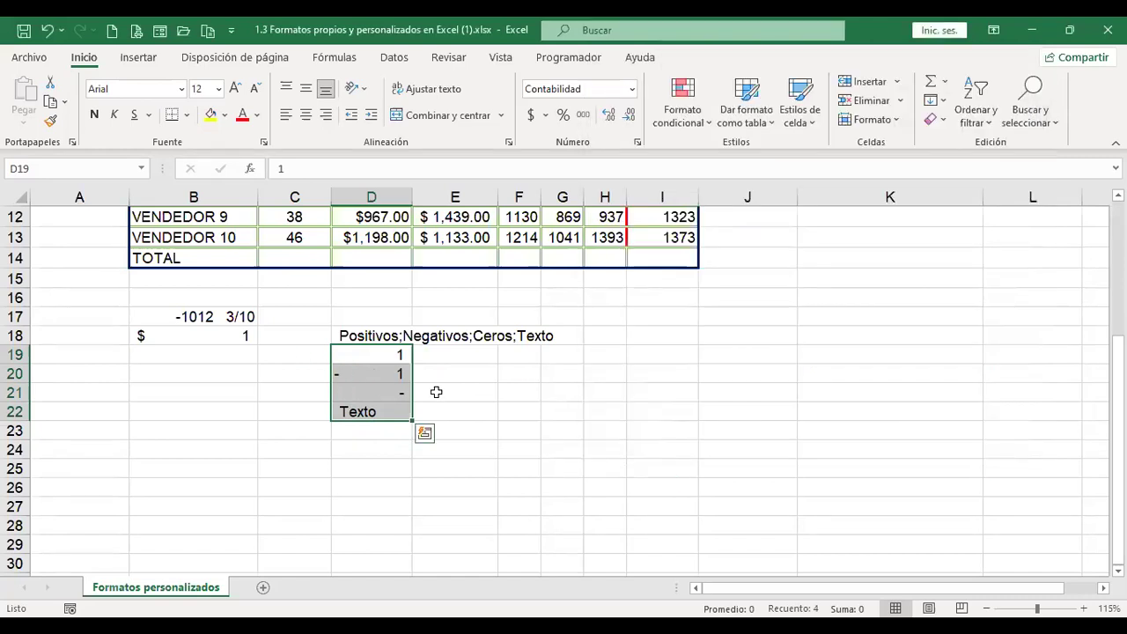
- Examine the sections of the custom format code on cell D20 and compare them with the values in D19:D22
left_click(386, 356)
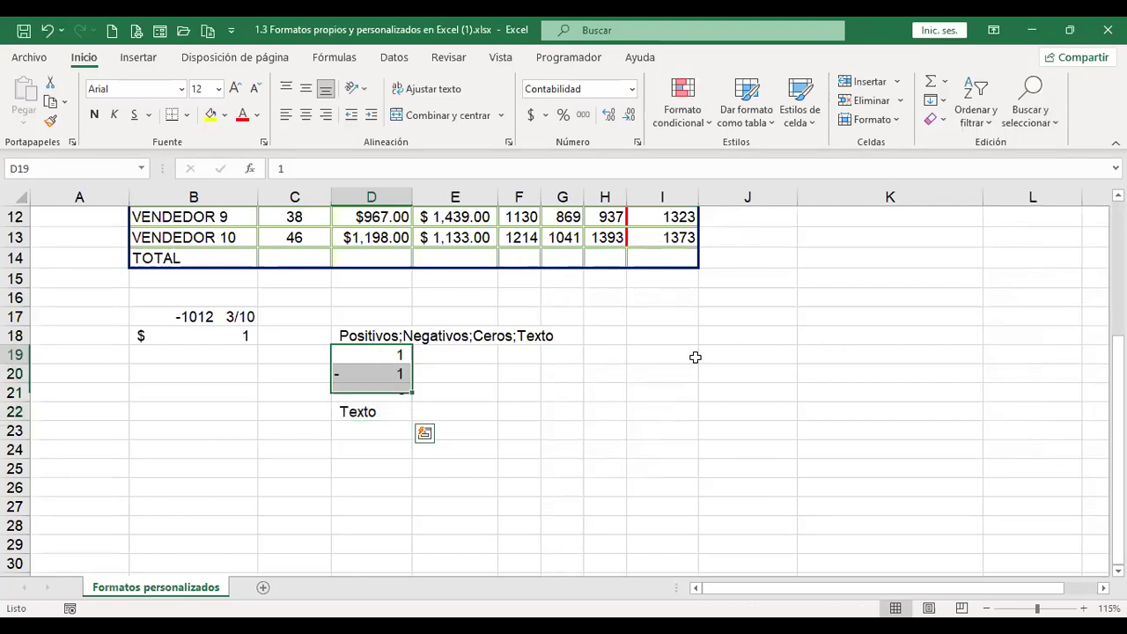
key("Down")
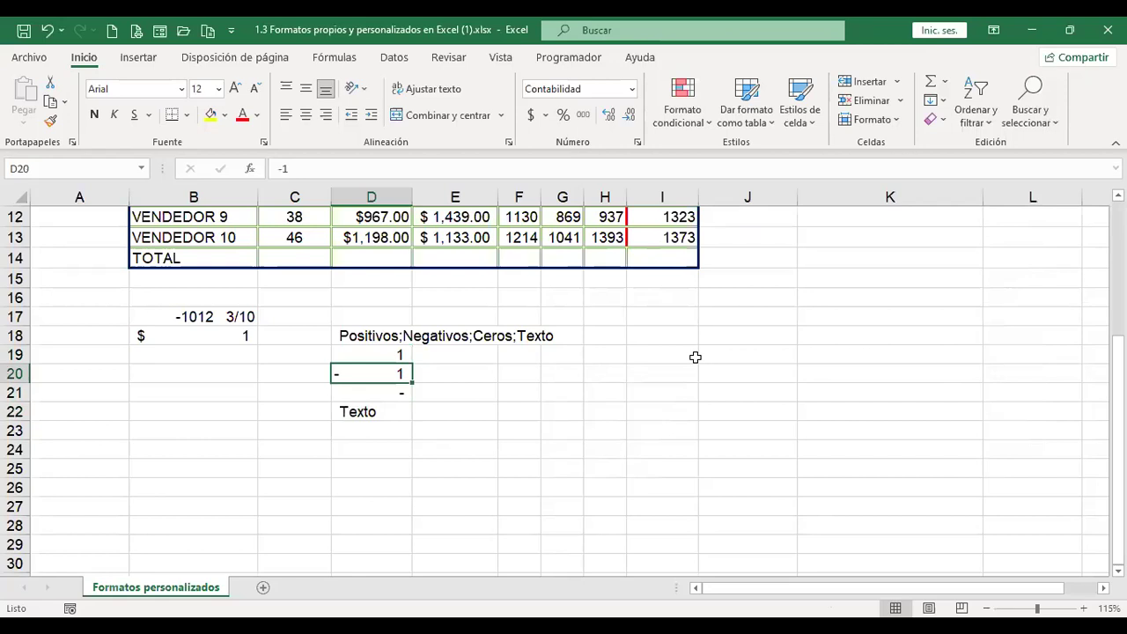
key("ctrl+1")
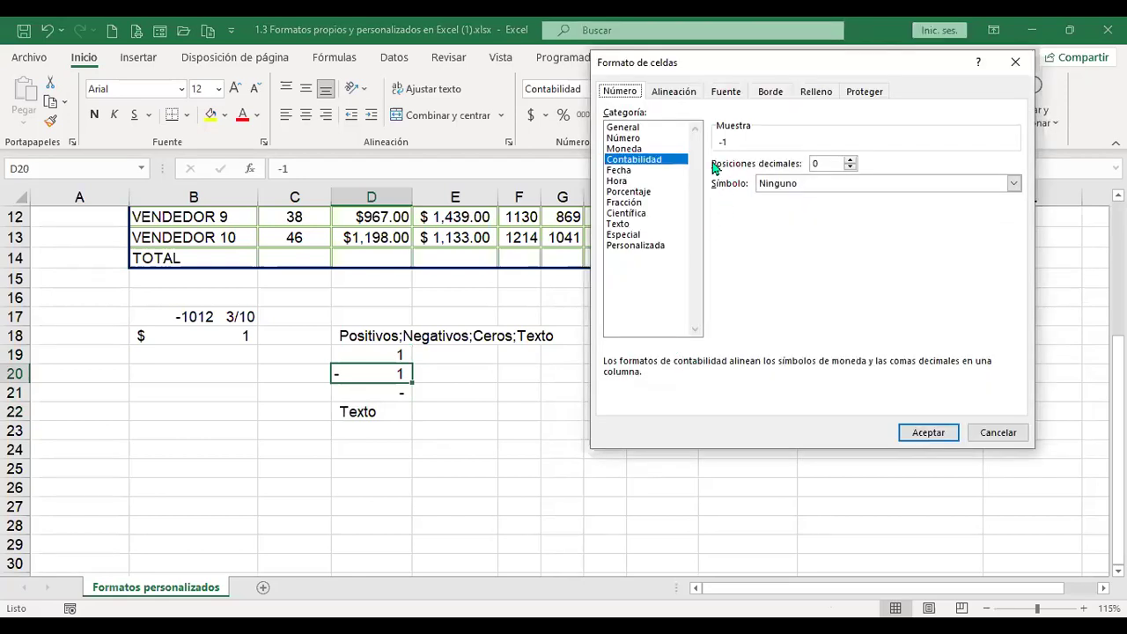
left_click(651, 246)
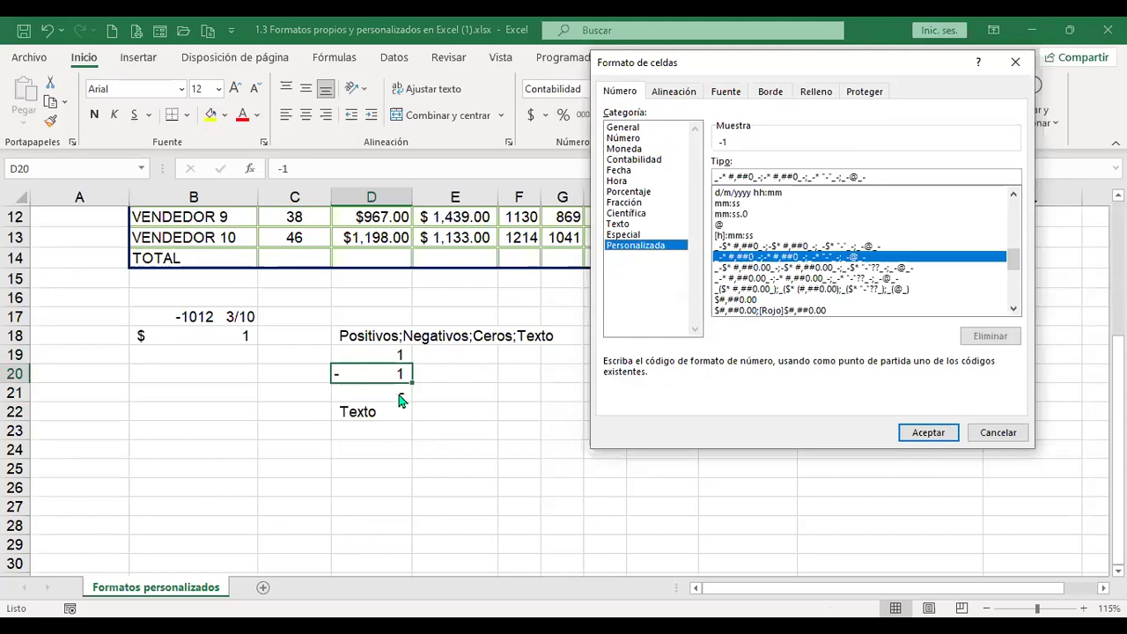
key("Return")
key("Return")
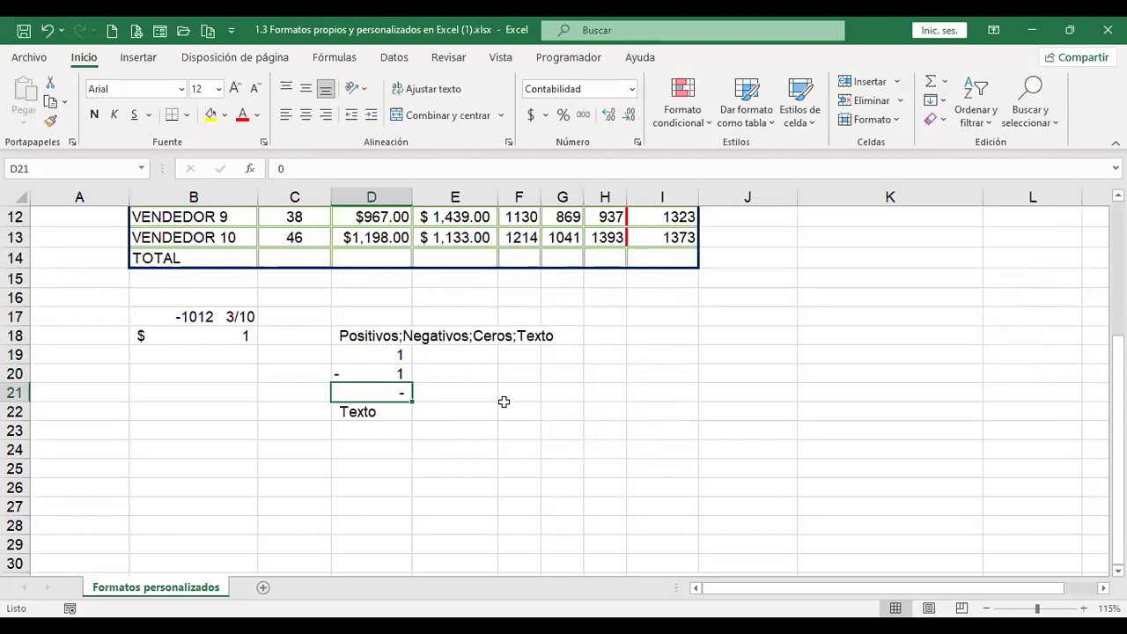
left_click(378, 411)
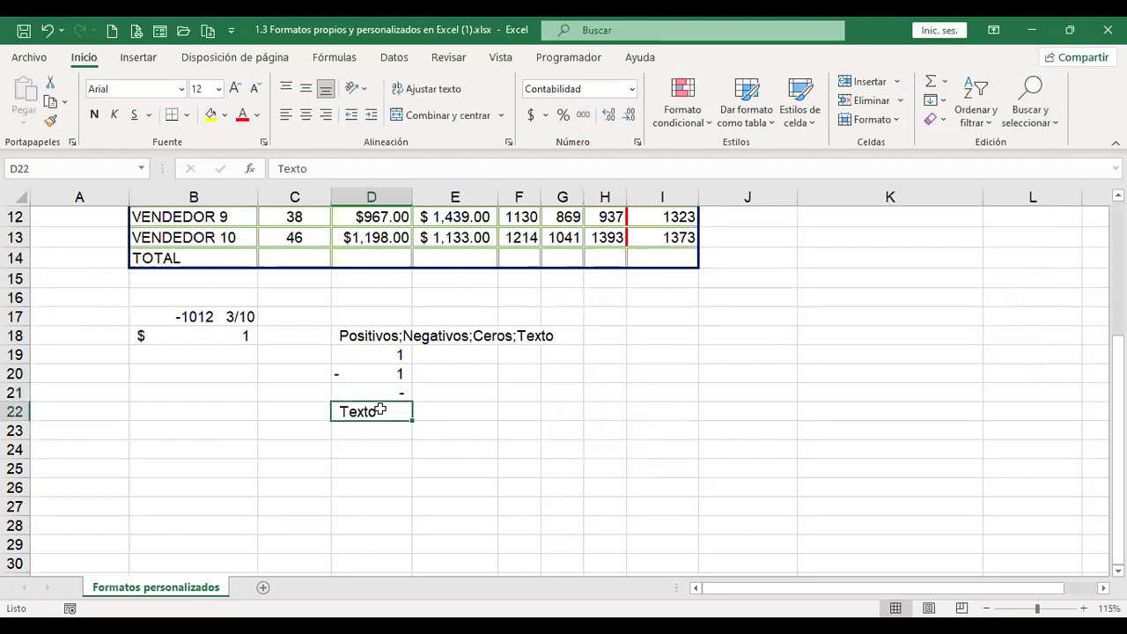
key("ctrl+1")
left_click(996, 431)
- Apply the two-decimal dollar accounting format _-$* #,##0.00_-;-$* #,##0.00_-;_-$* "-"??_-;_-@_- to cells D19:D22
left_click_drag(370, 357, 374, 414)
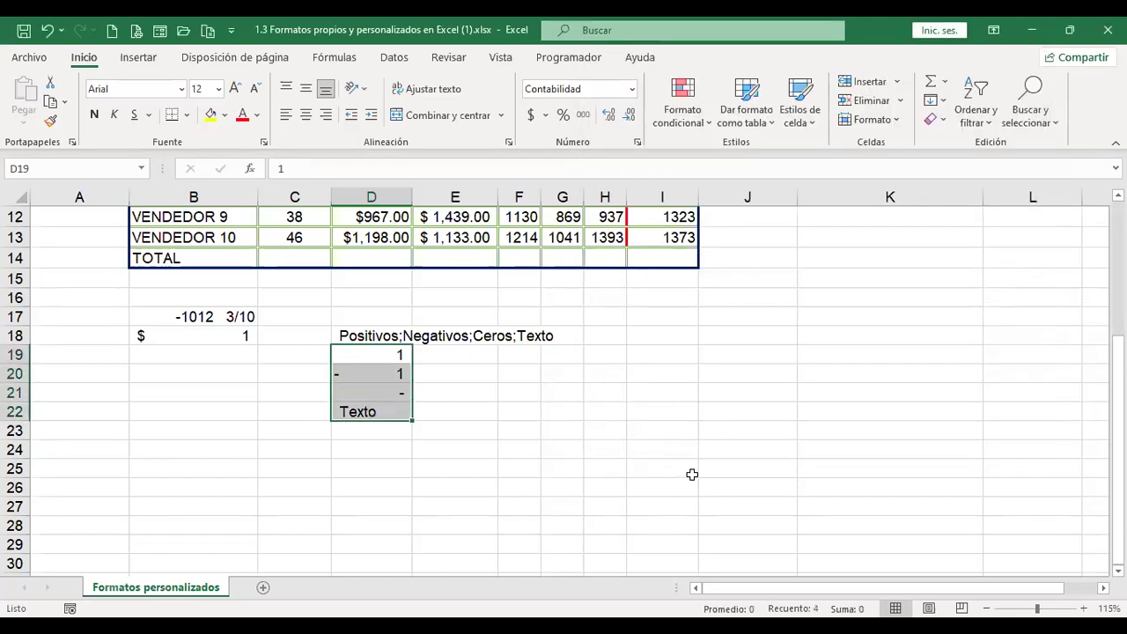
key("ctrl+1")
left_click(648, 246)
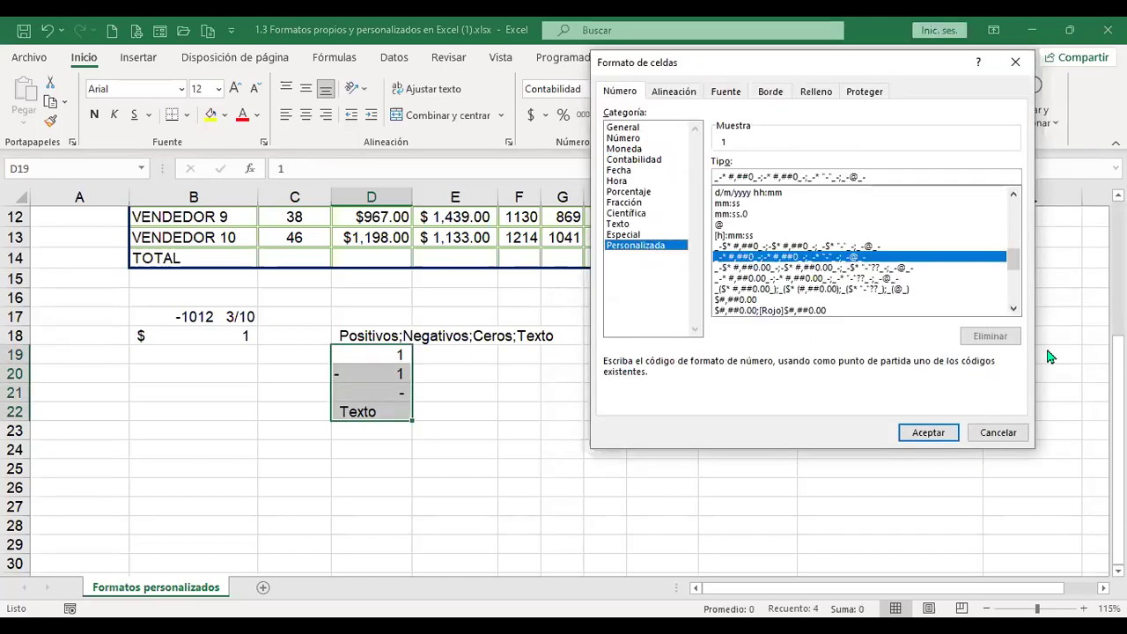
left_click(902, 267)
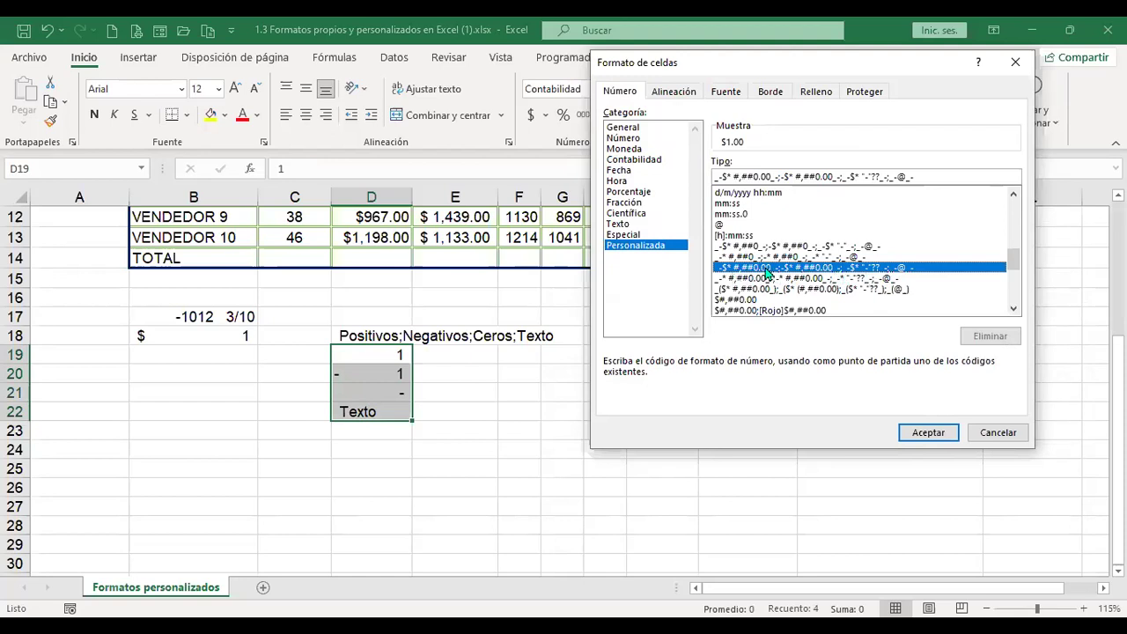
left_click(929, 431)
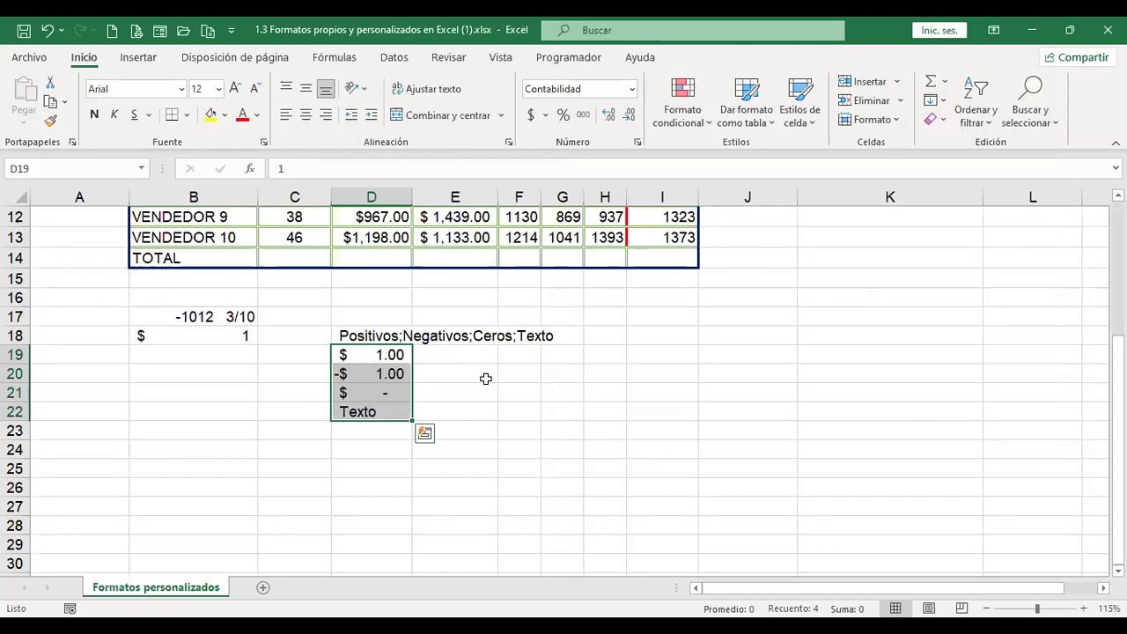
- Apply the two-decimal accounting format without a currency symbol, _-* #,##0.00_-;-* #,##0.00_-;_-* "-"??_-;_-@_-, to cells D19:D22
key("ctrl+1")
left_click(641, 245)
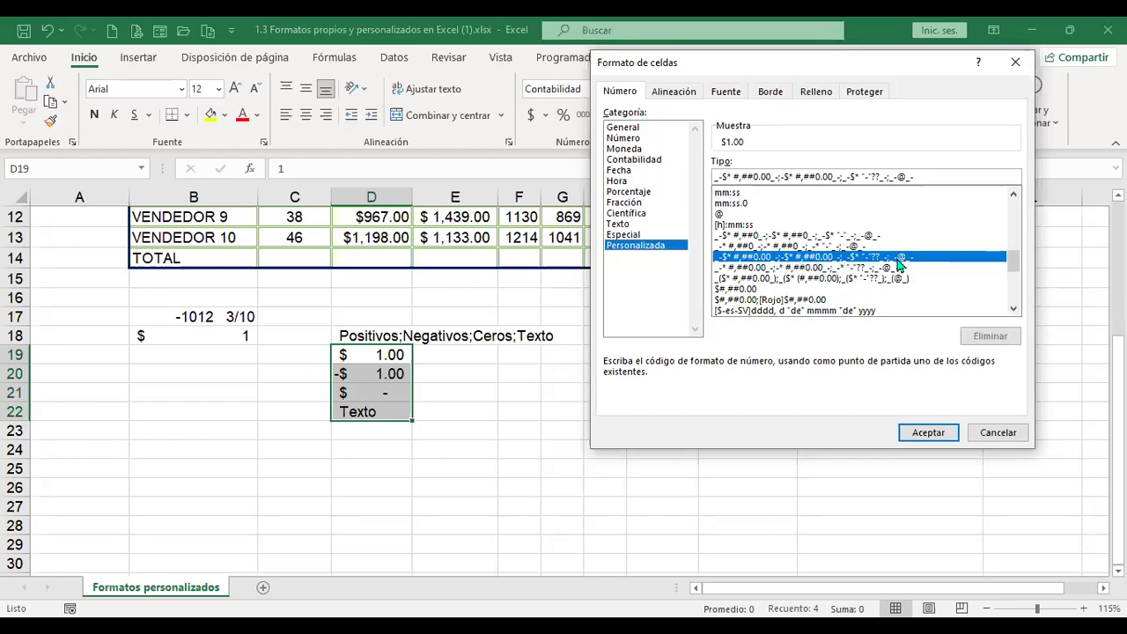
left_click(784, 268)
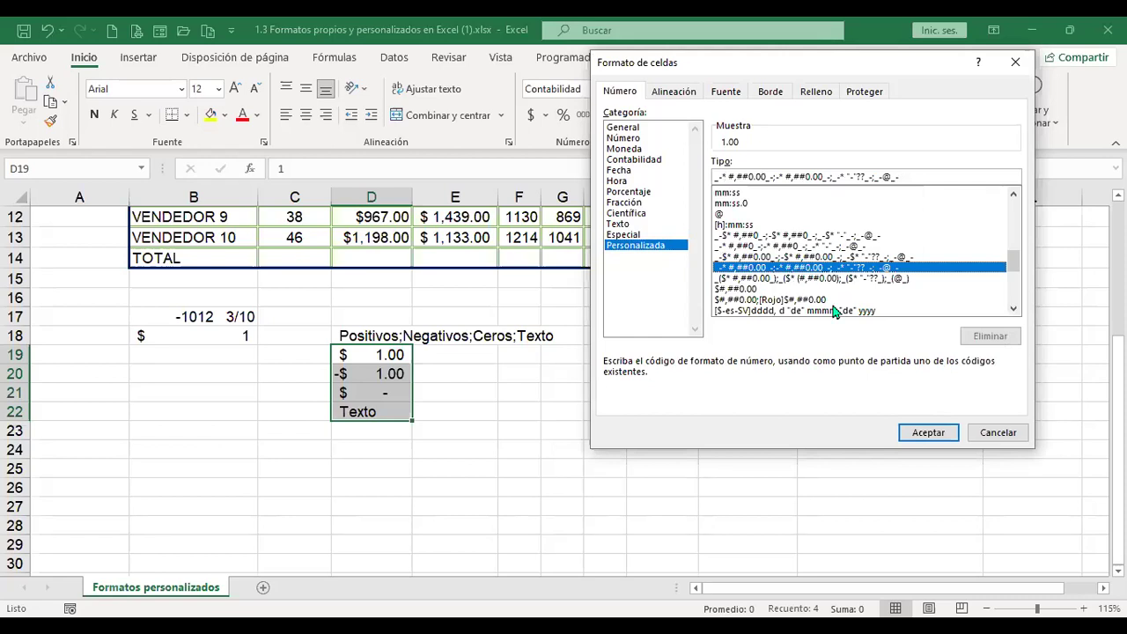
left_click(941, 434)
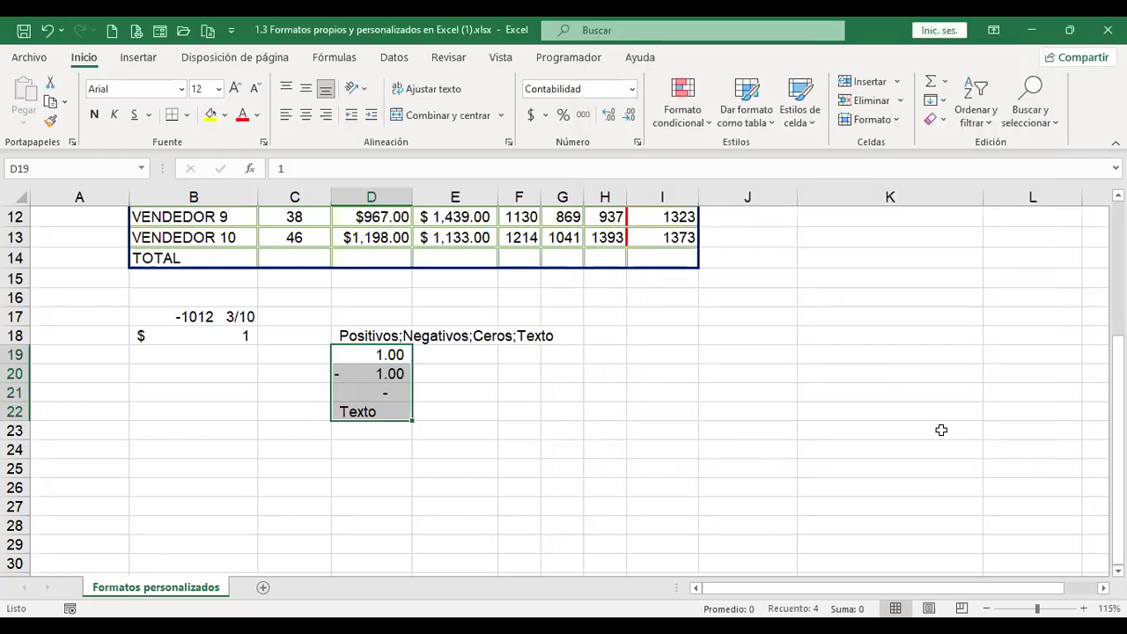
- Replace the values in cells D19, D20 and D21 with 123, 12345 and .25
left_click(385, 351)
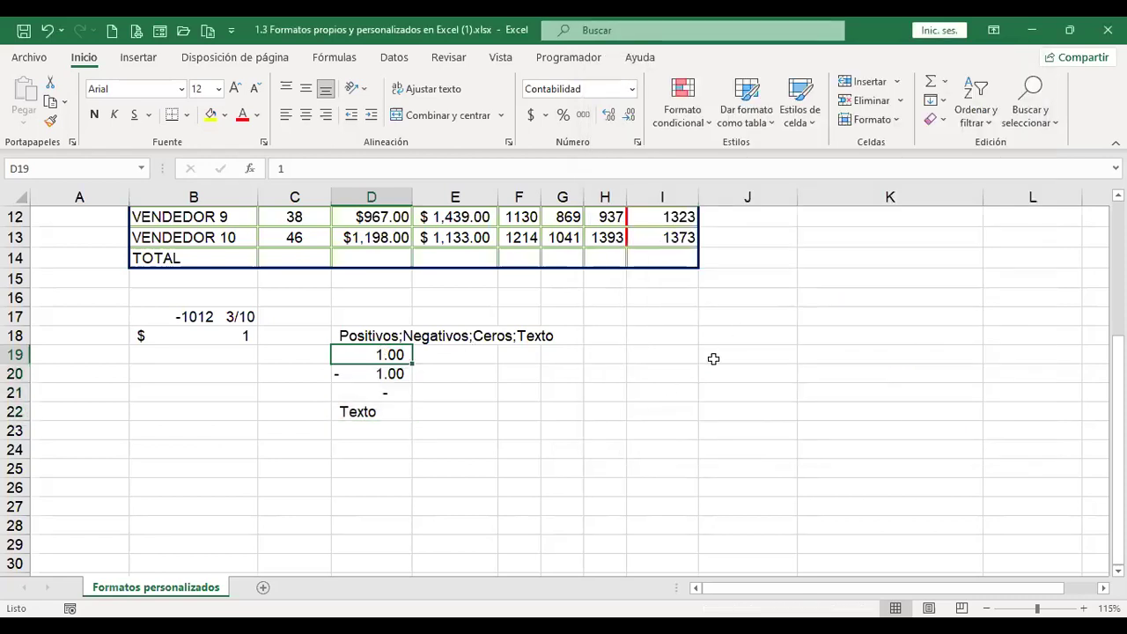
scroll(577, 383, "up", 1)
scroll(574, 381, "down", 1)
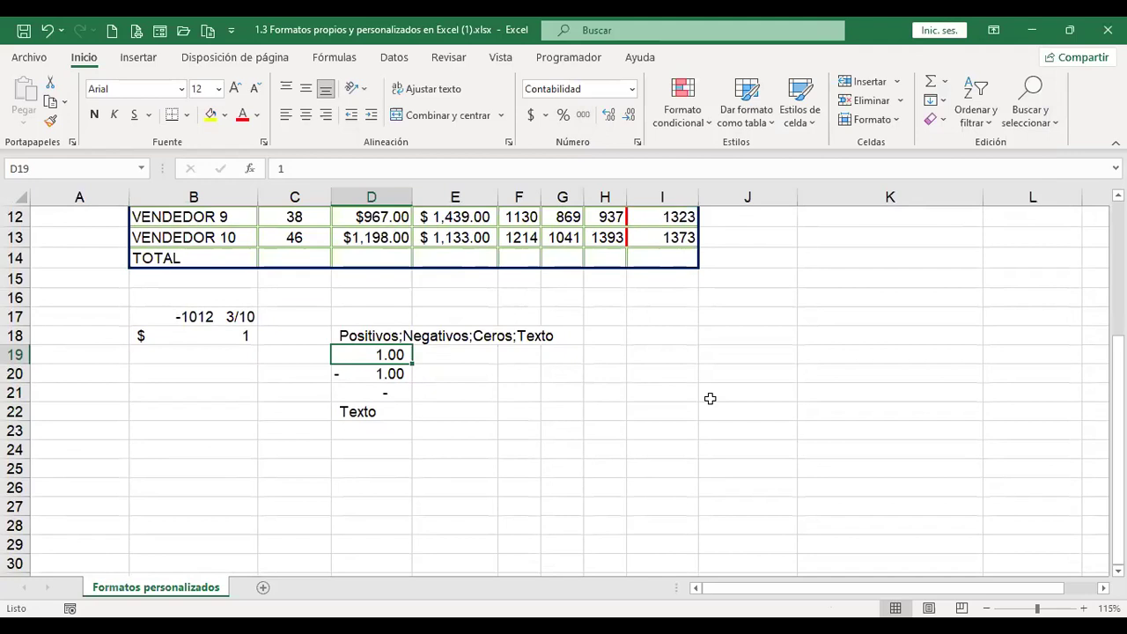
type("123")
key("Return")
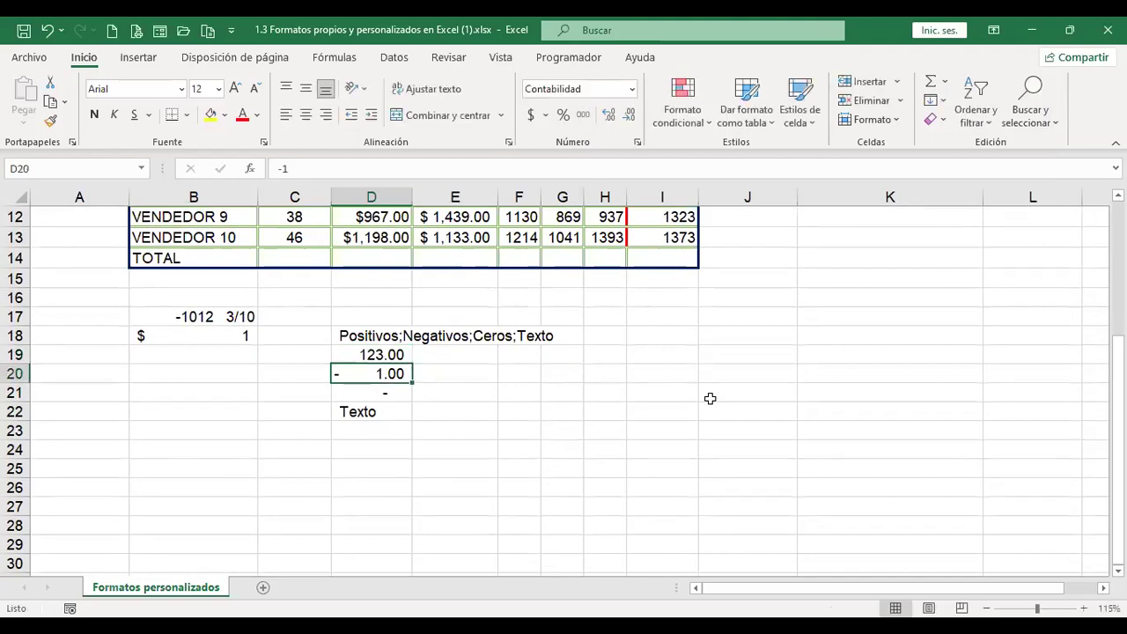
key("Escape")
type("12345")
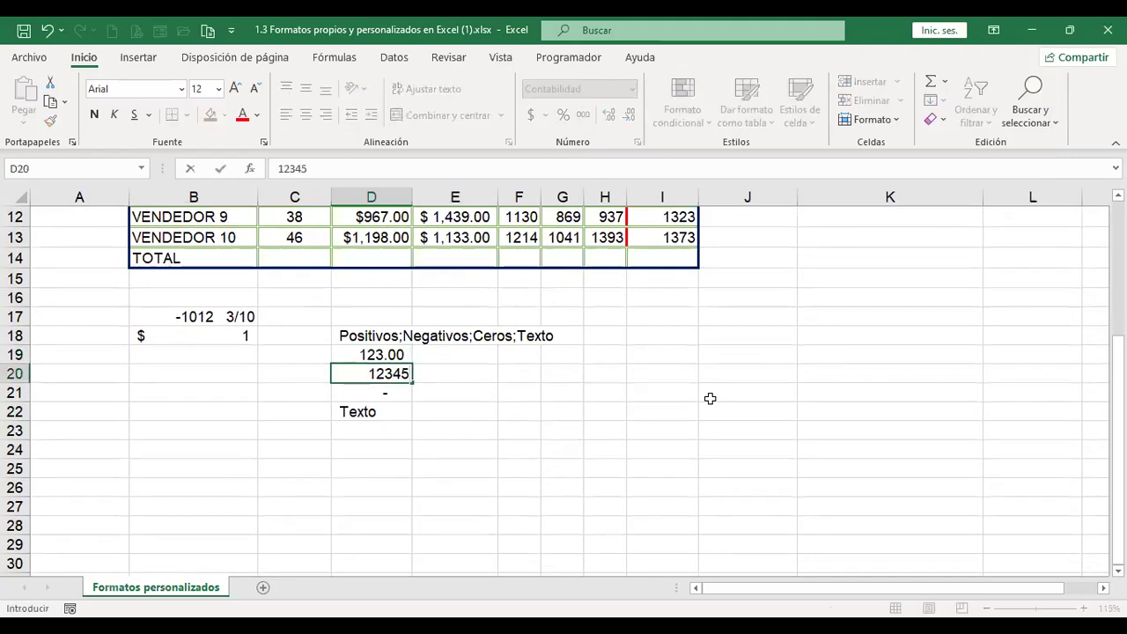
key("Return")
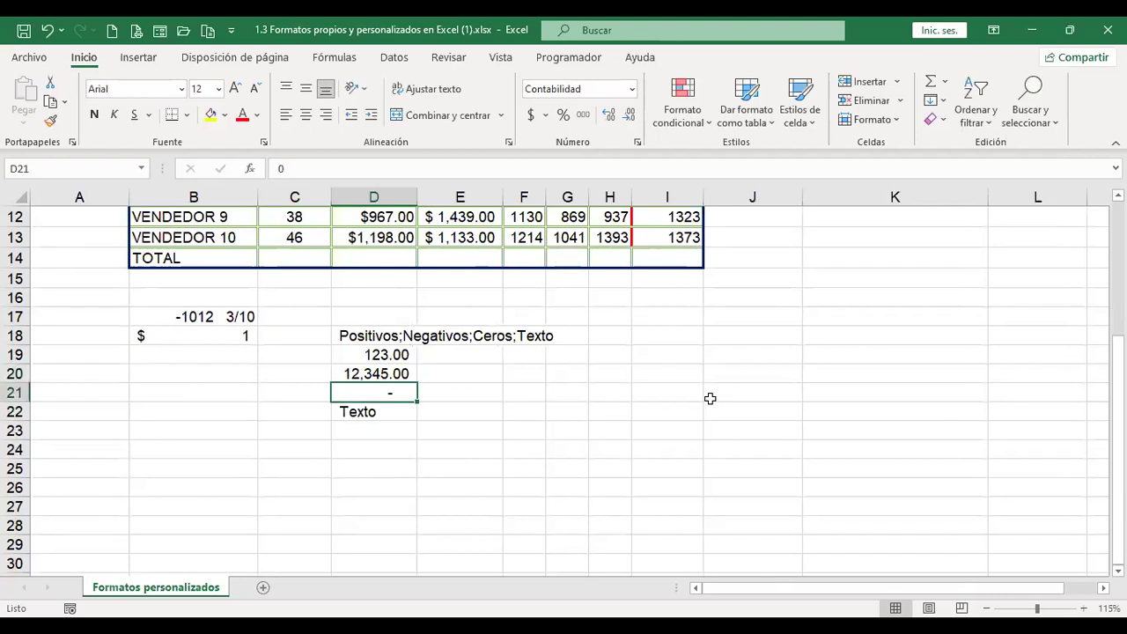
type(".25")
key("Return")
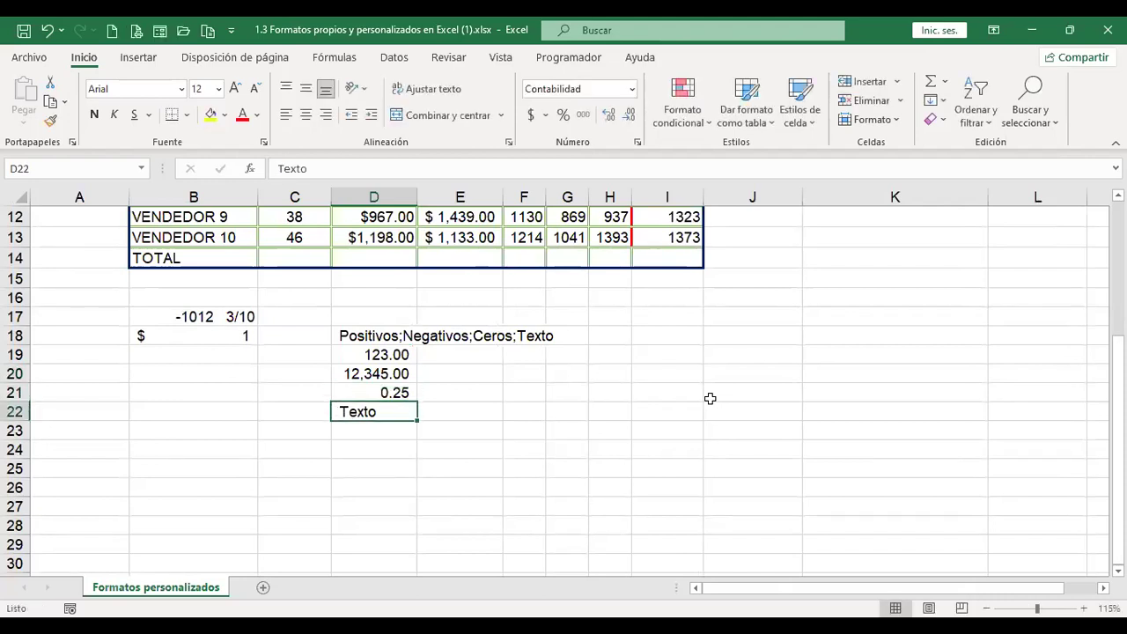
- Apply the dollar accounting format with parenthesised negatives, _($* #,##0.00_);_($* (#,##0.00);_($* "-"??_);_(@_), to cells D19:D22
key("Up")
key("Up")
key("Up")
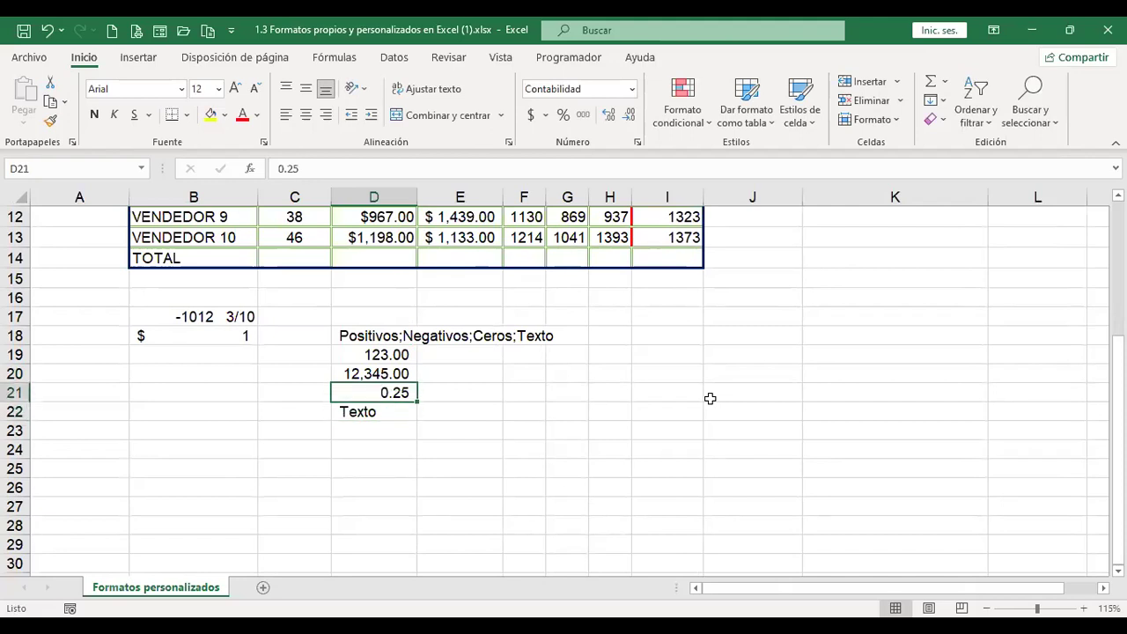
key("shift+Down")
key("shift+Down")
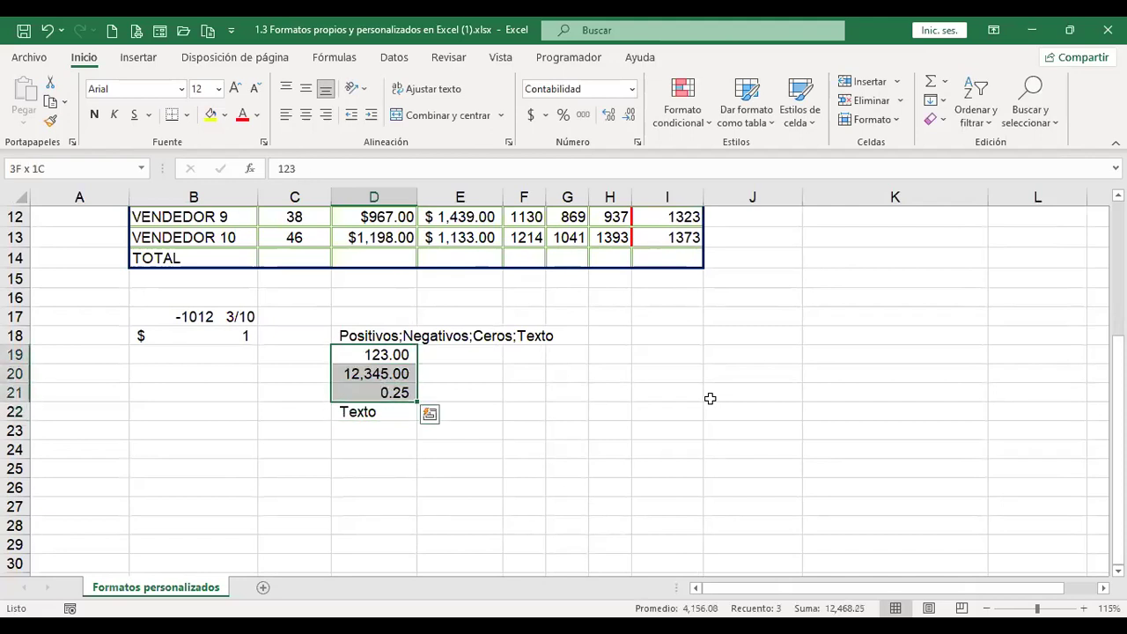
key("shift+Down")
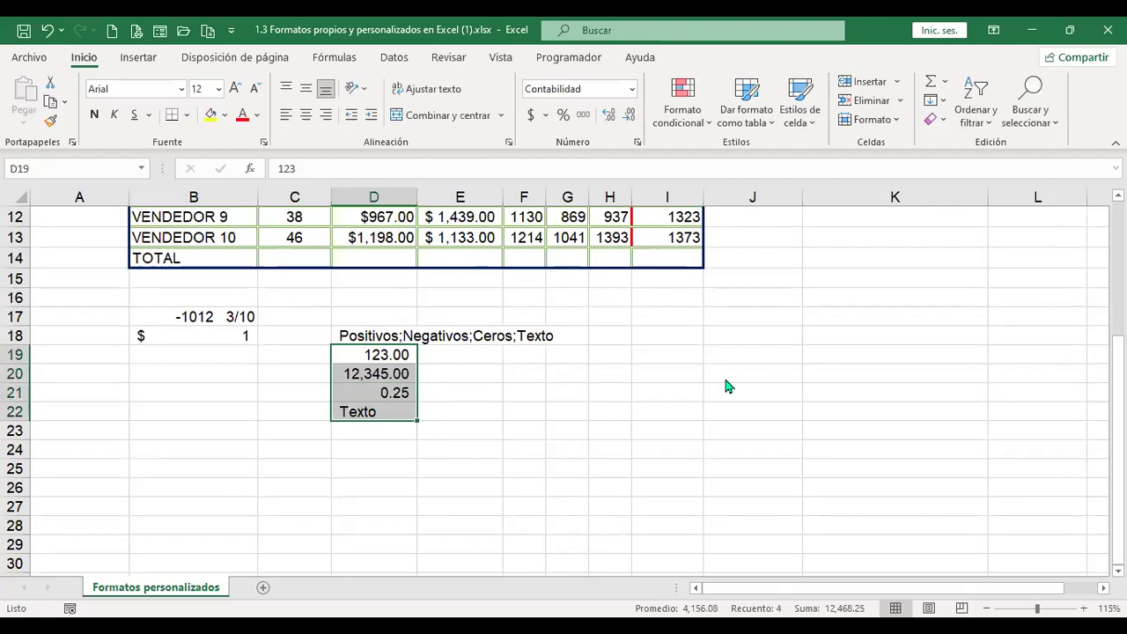
key("ctrl+1")
left_click(649, 245)
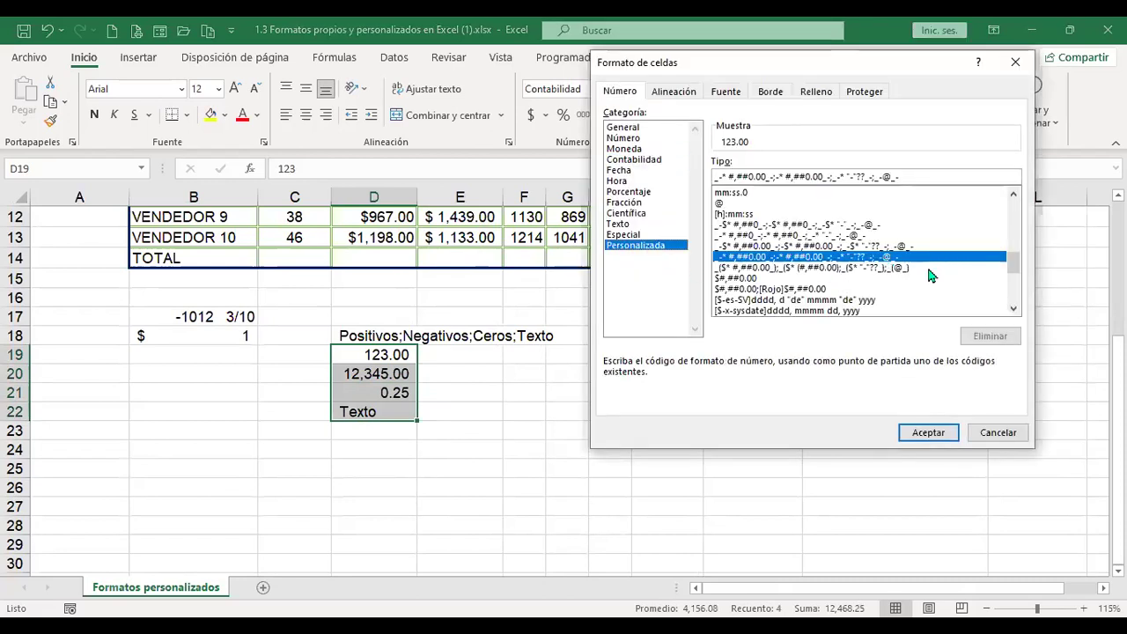
left_click(776, 268)
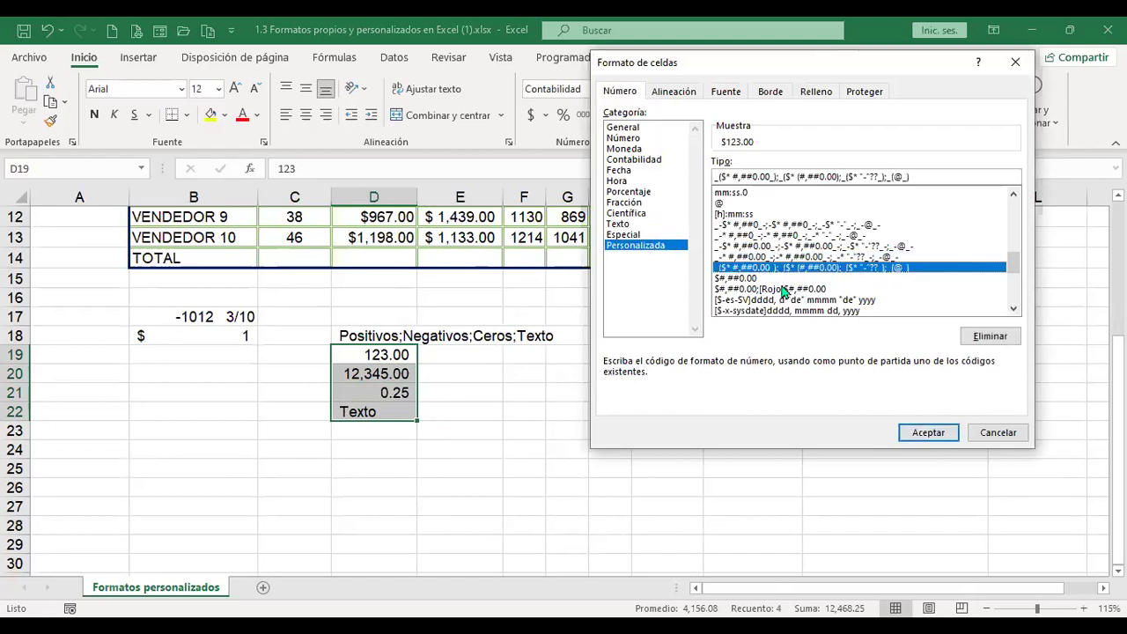
left_click(928, 432)
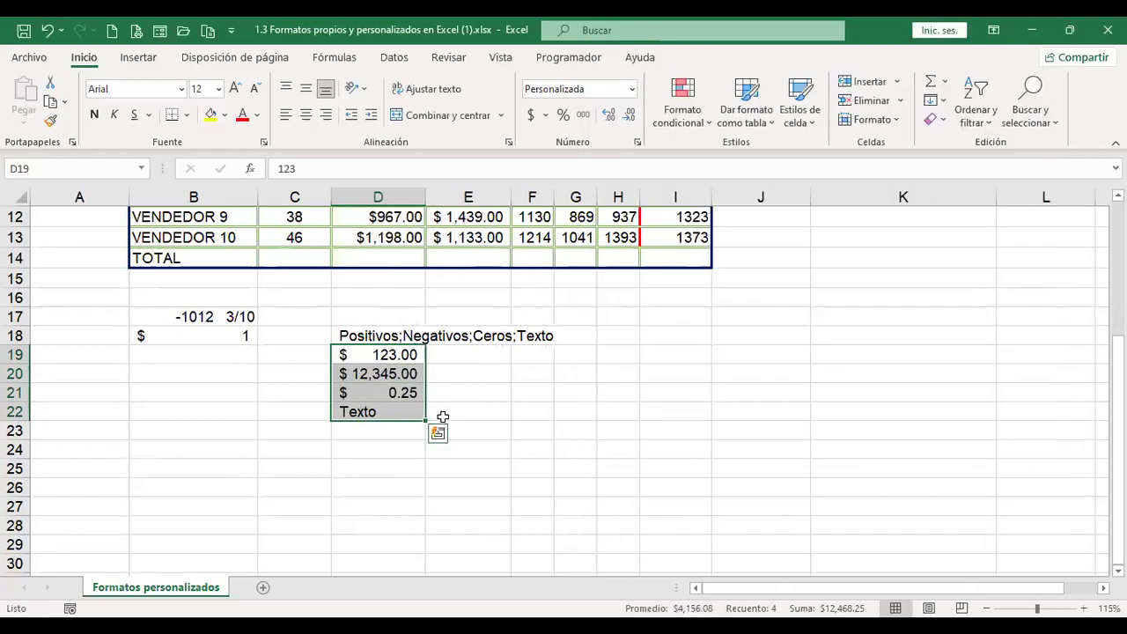
- Replace the text in cell D22 with the number 123
left_click(372, 414)
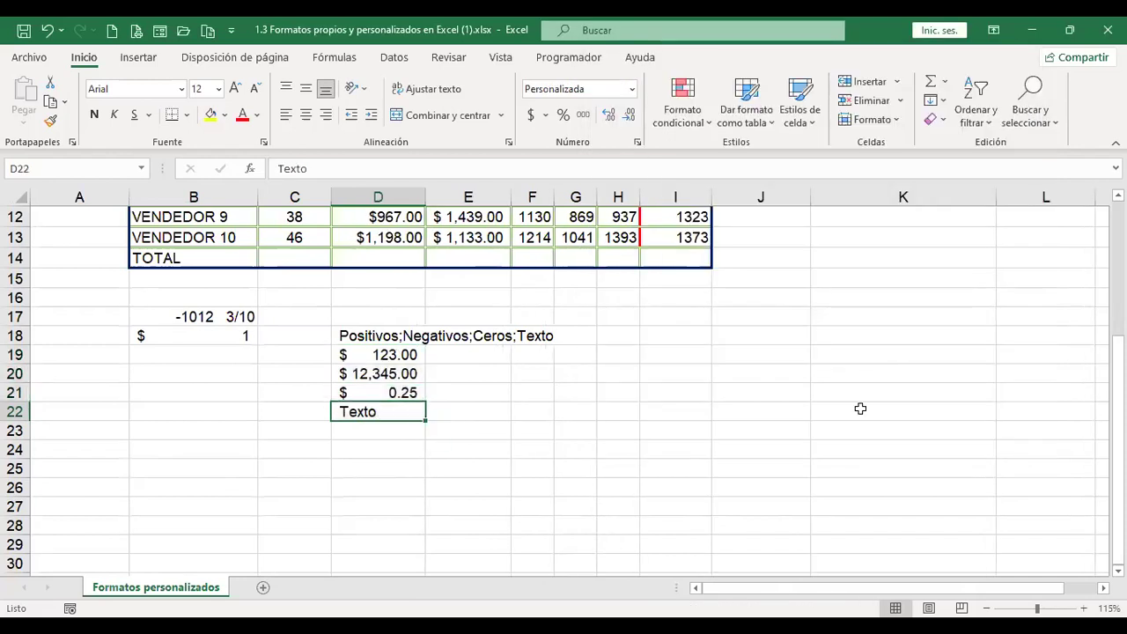
type("123")
key("Return")
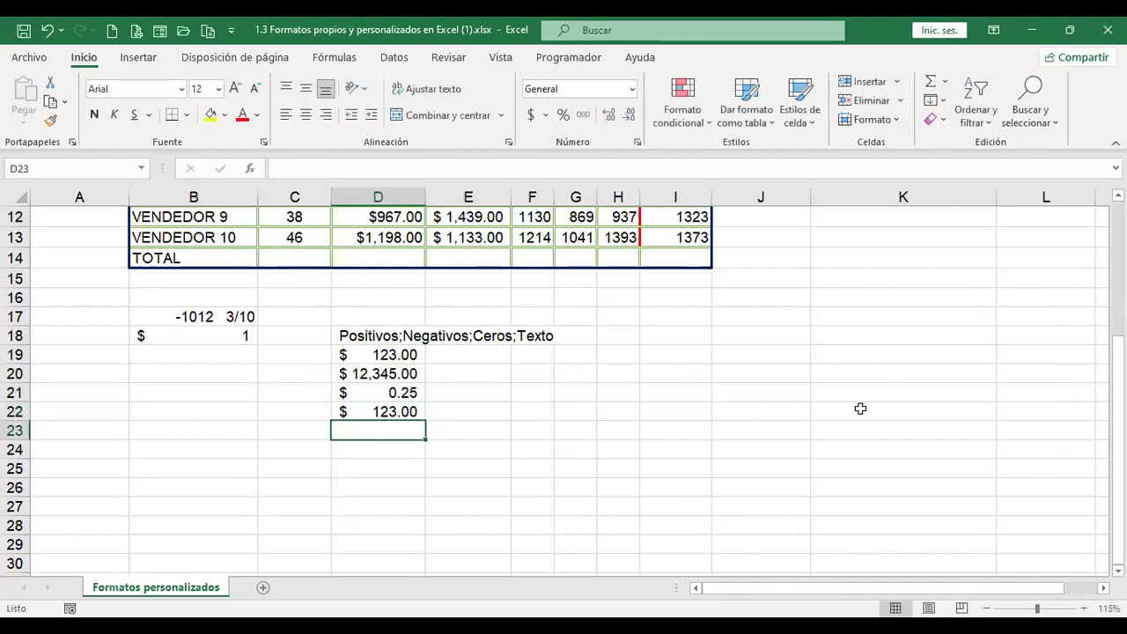
key("Up")
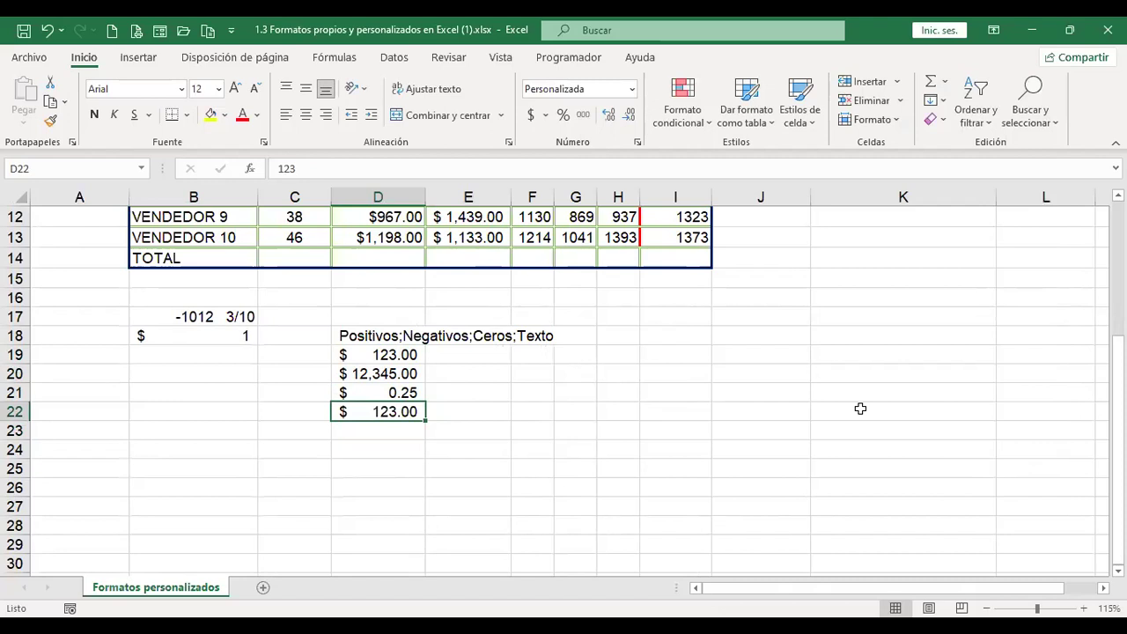
- Apply the currency format code $#,##0.00 to cells D19:D22
left_click(373, 336)
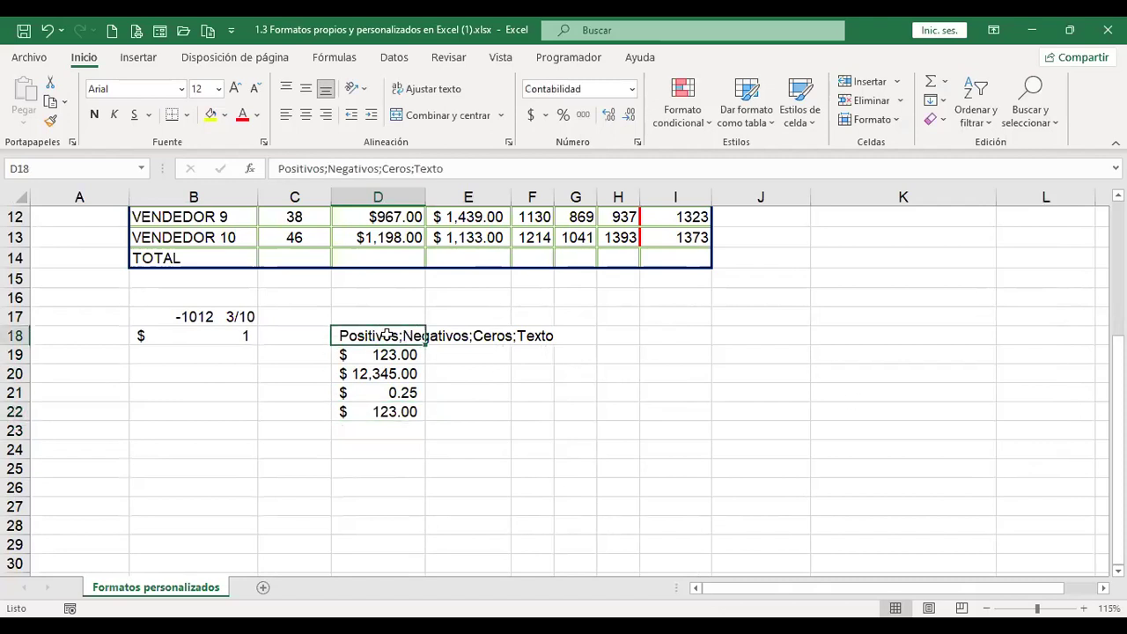
left_click_drag(393, 353, 394, 407)
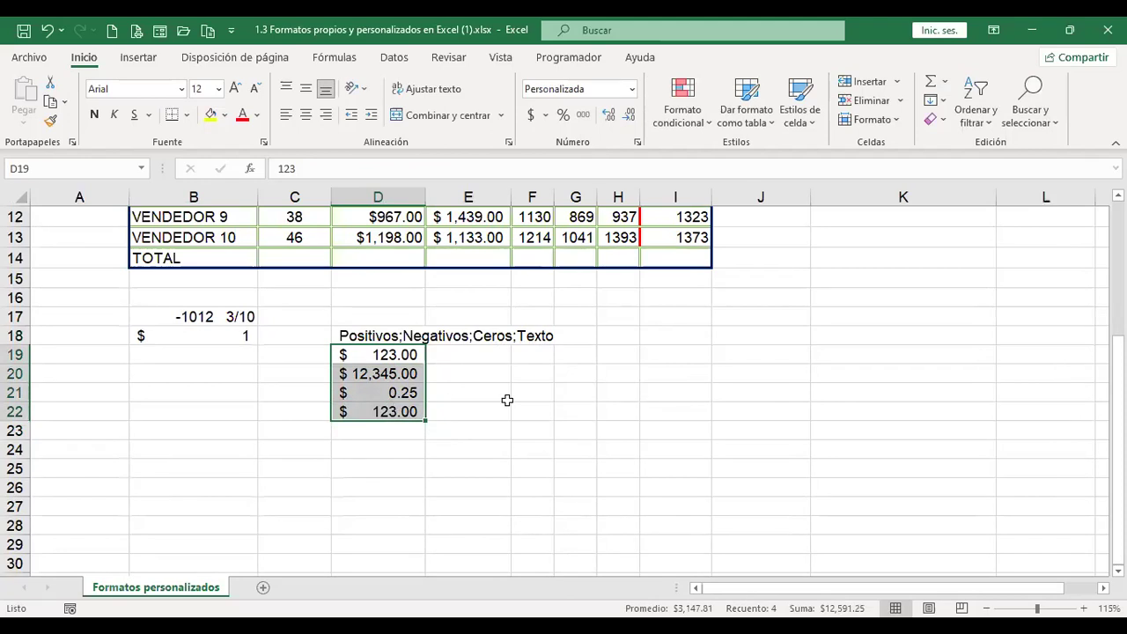
key("ctrl+1")
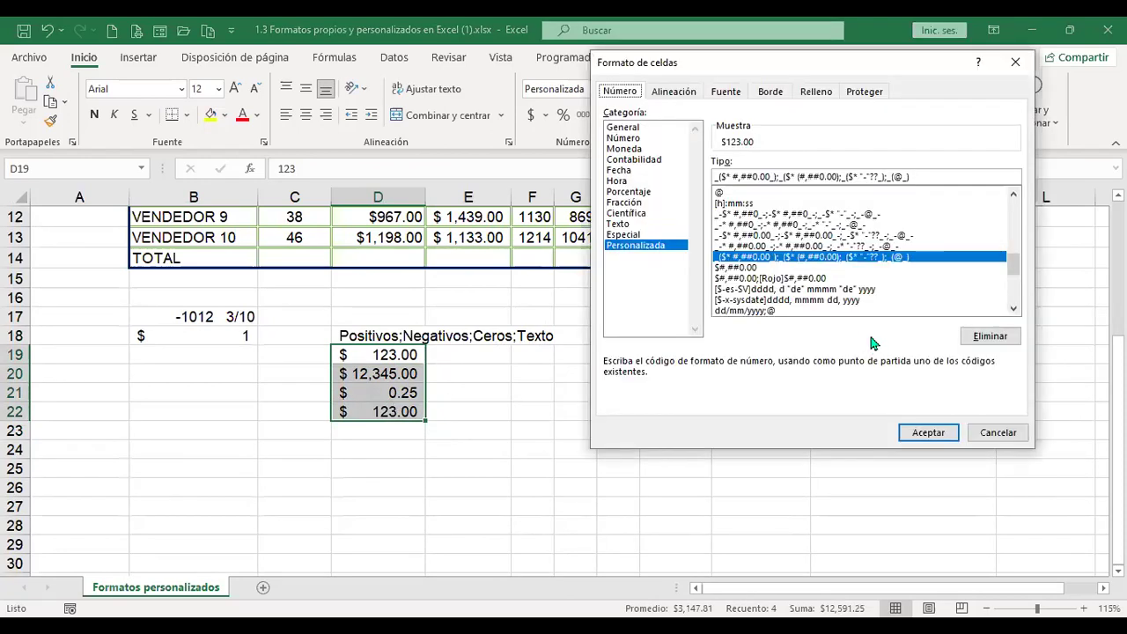
left_click(736, 268)
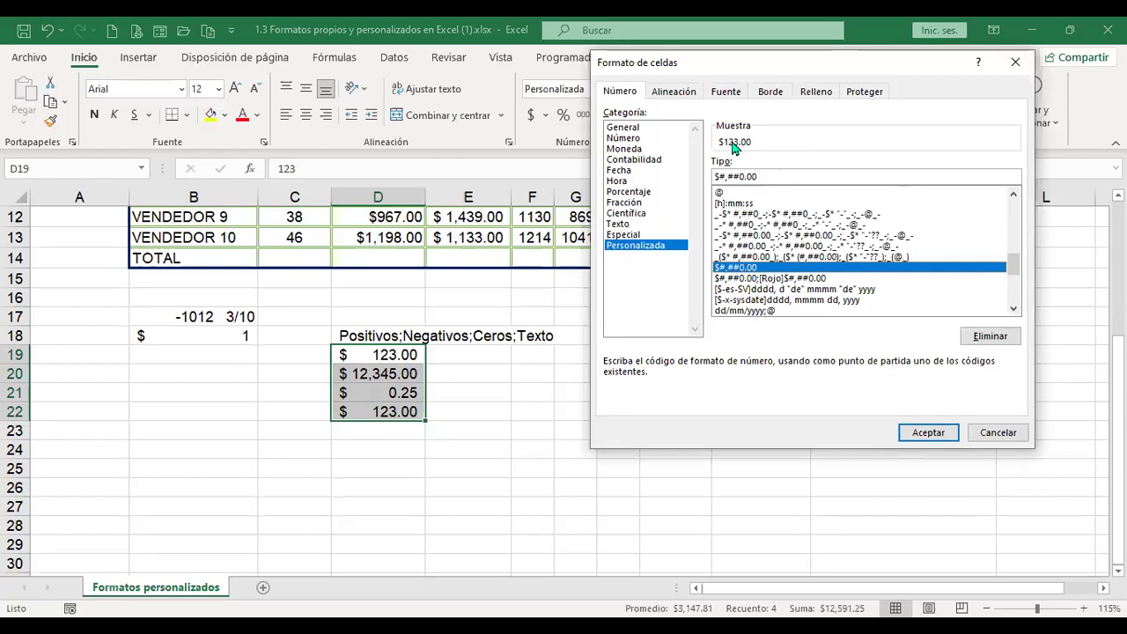
left_click(936, 432)
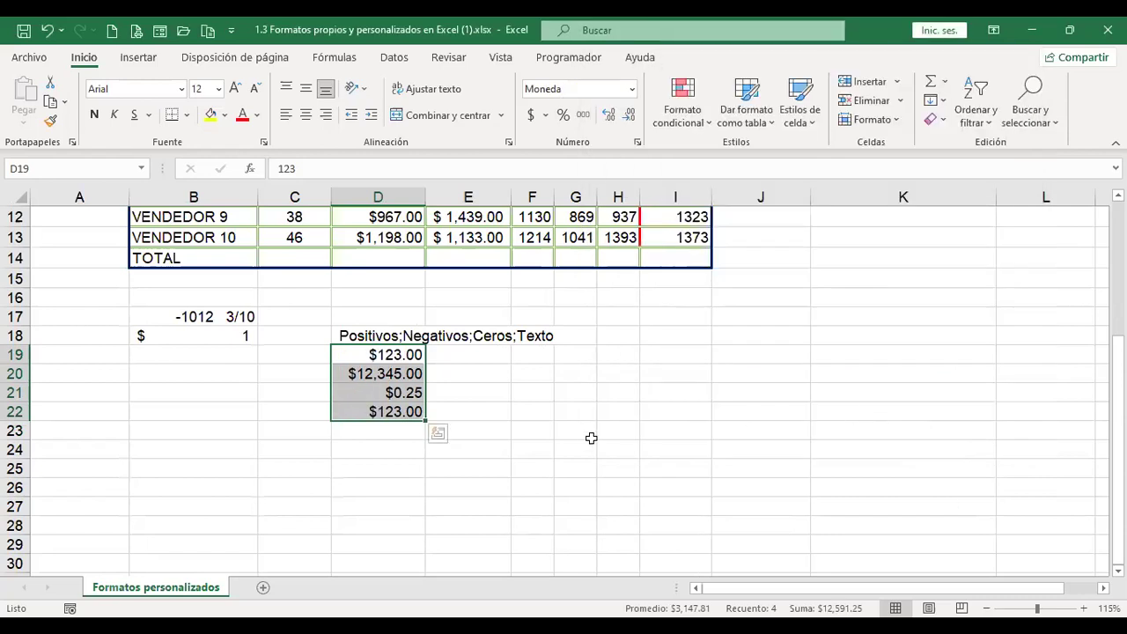
- Apply the custom format $#,##0.00;[Rojo]$#,##0.00, which colours negatives red, to cells D19:D22
key("ctrl+1")
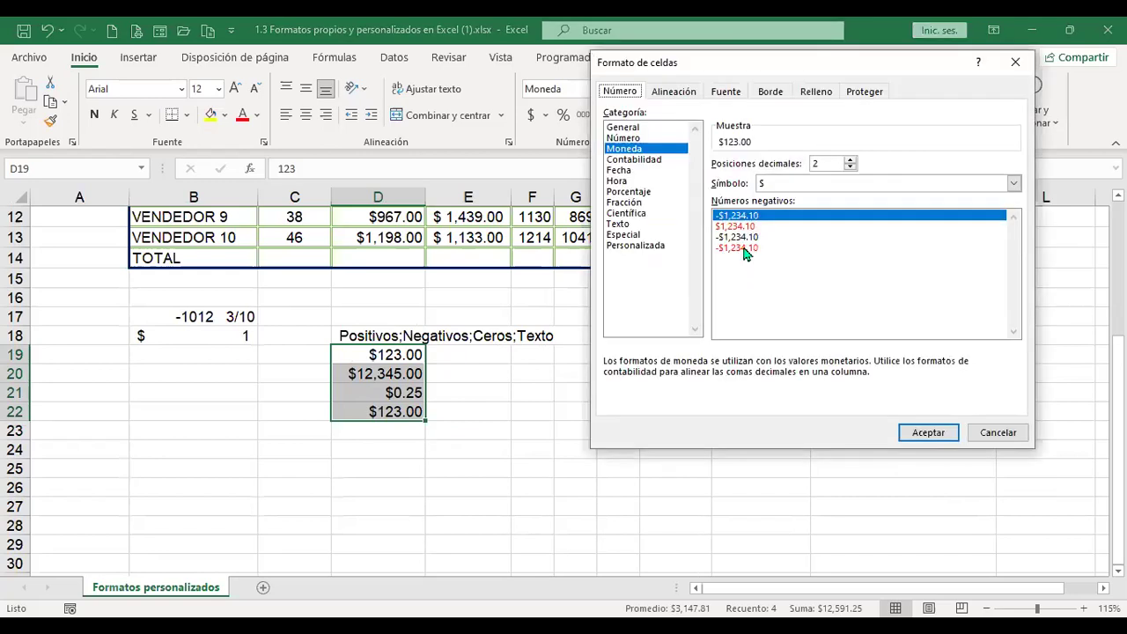
left_click(647, 245)
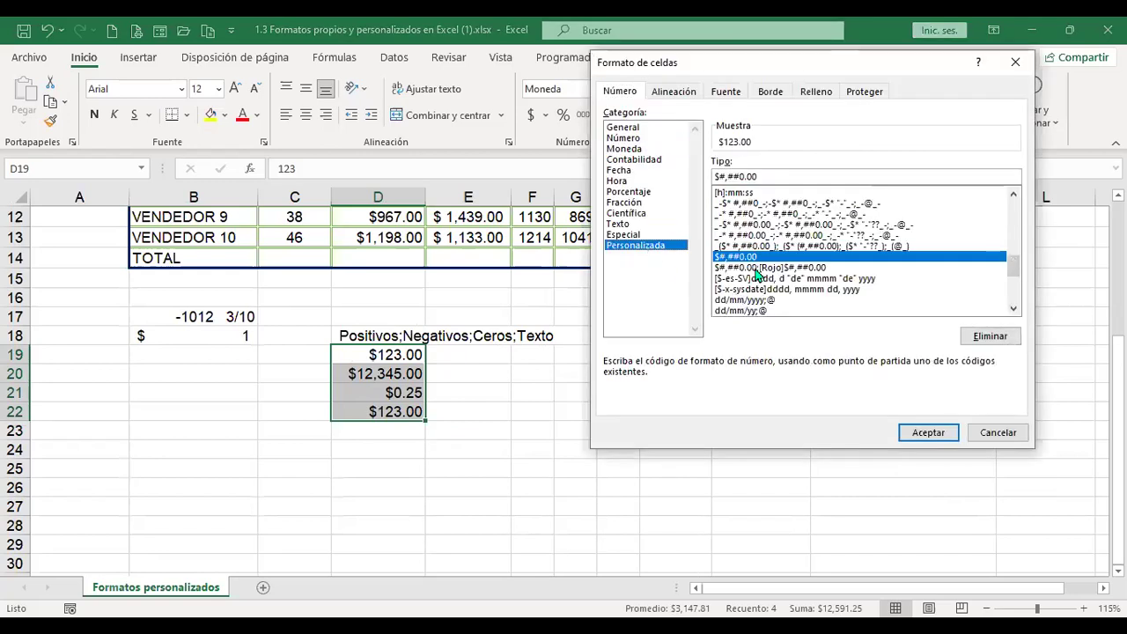
left_click(758, 269)
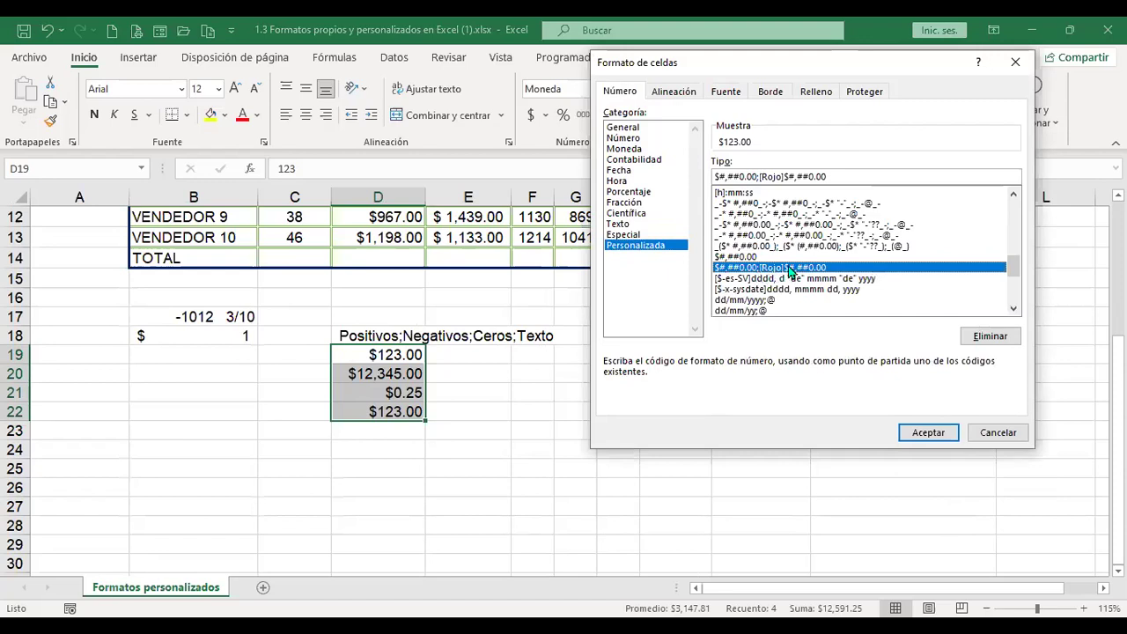
left_click(929, 432)
- Enter the negative value -123 in cell D22
left_click_drag(414, 411, 388, 373)
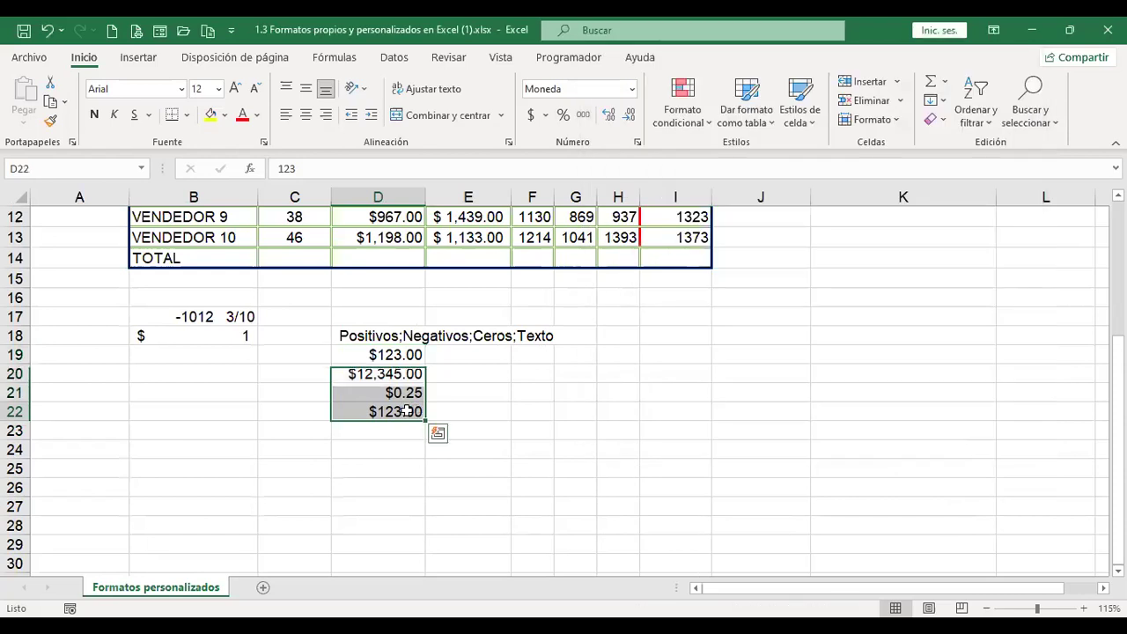
left_click(407, 411)
type("-123")
key("Return")
- Try the long date format [$-es-SV]dddd, d "de" mmmm "de" yyyy on cell D22 with a wider column D
key("Up")
key("ctrl+1")
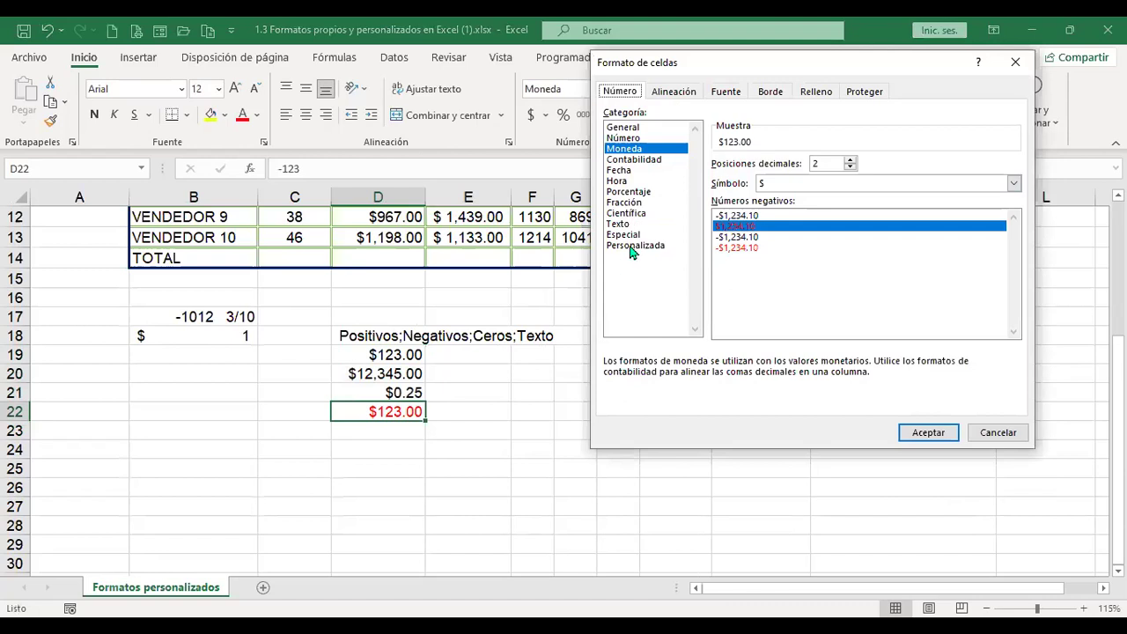
left_click(636, 246)
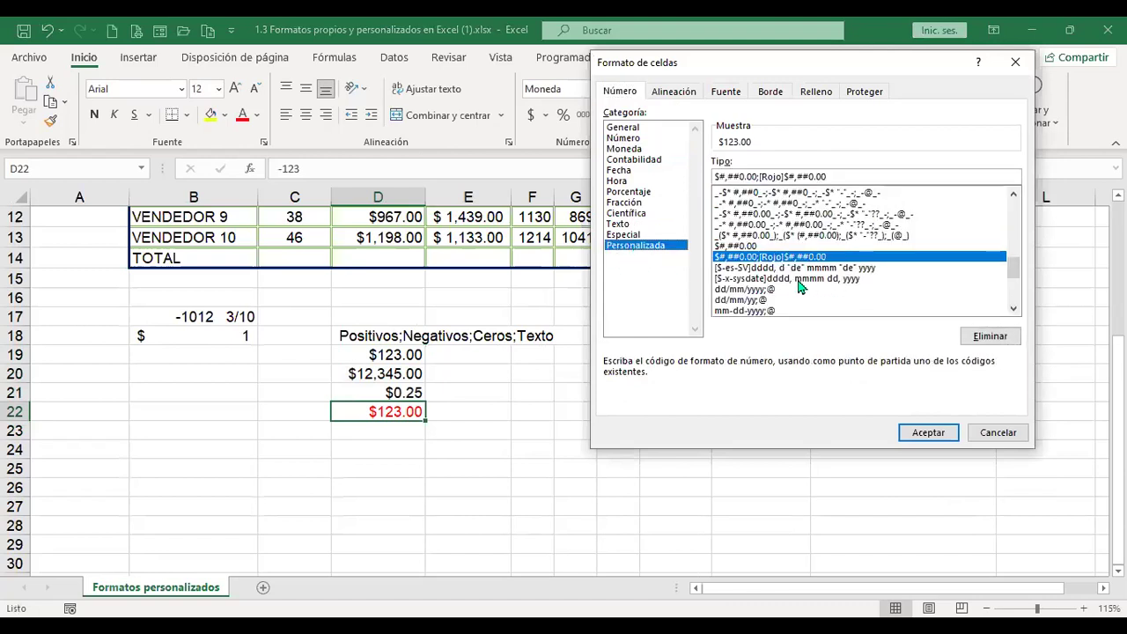
left_click(756, 268)
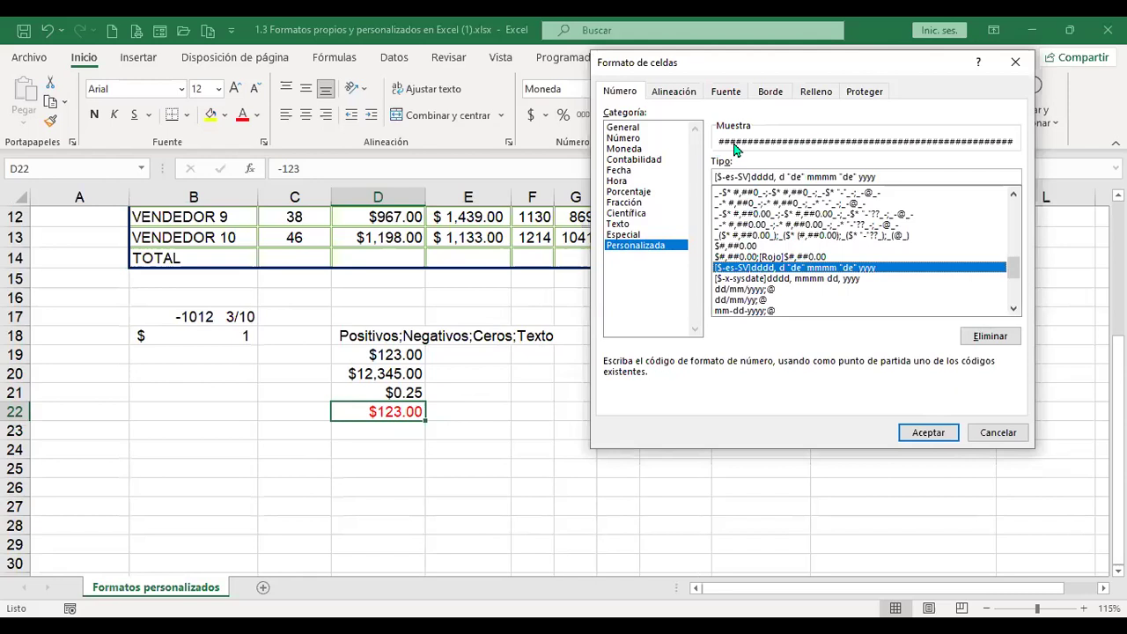
left_click(936, 433)
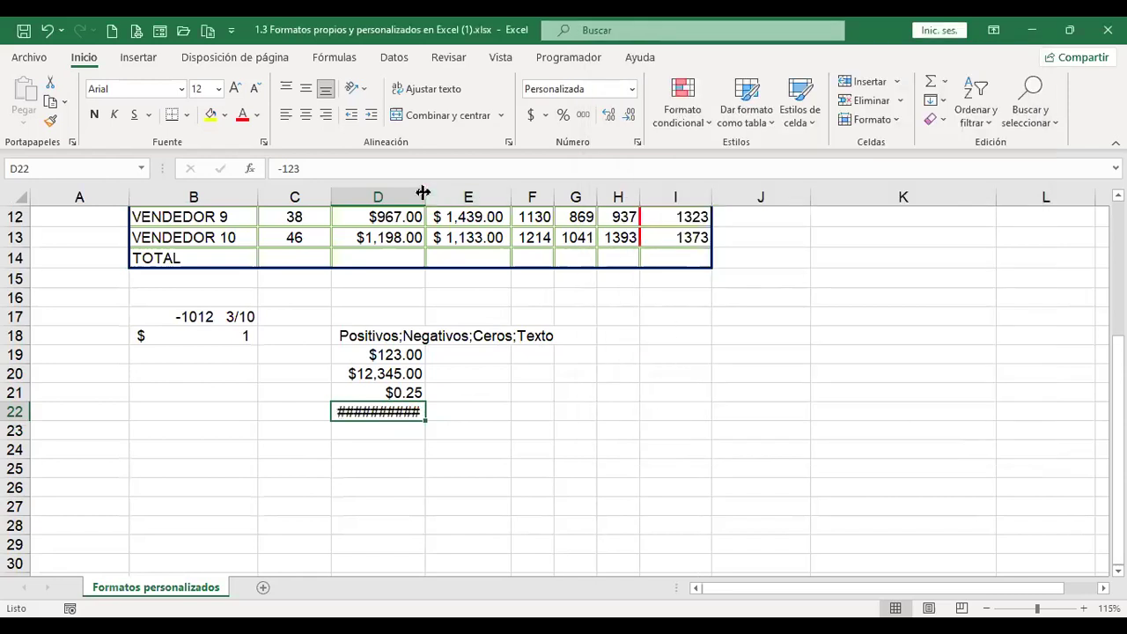
left_click_drag(423, 192, 812, 231)
key("ctrl+z")
key("ctrl+z")
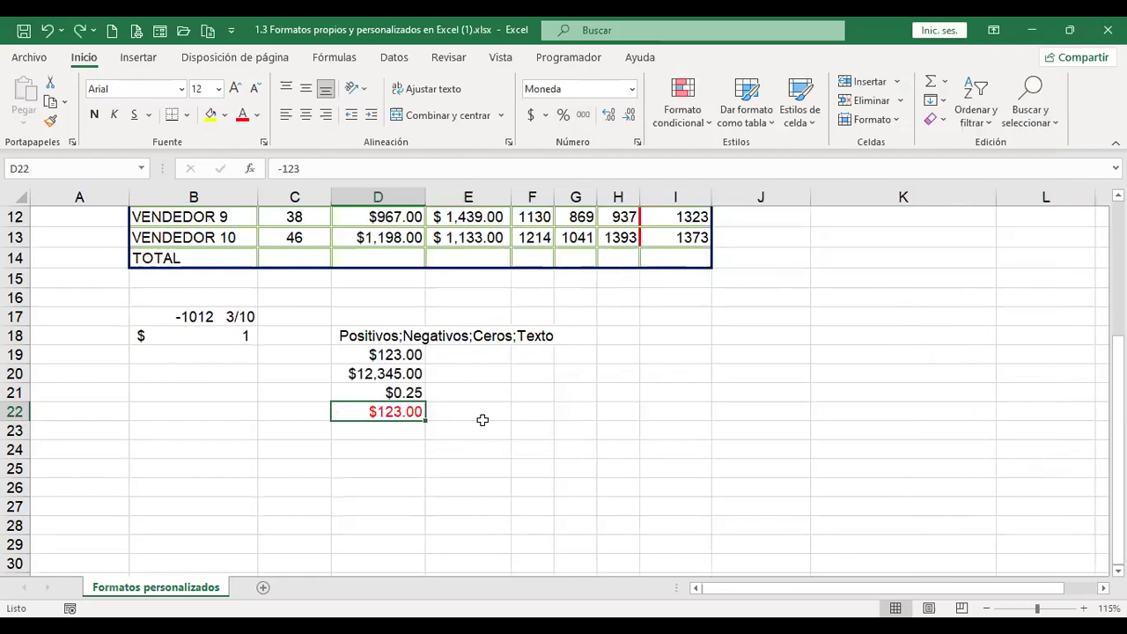
- Apply the long Spanish date format [$-es-SV]dddd, d "de" mmmm "de" yyyy to the empty cell I18
left_click(672, 335)
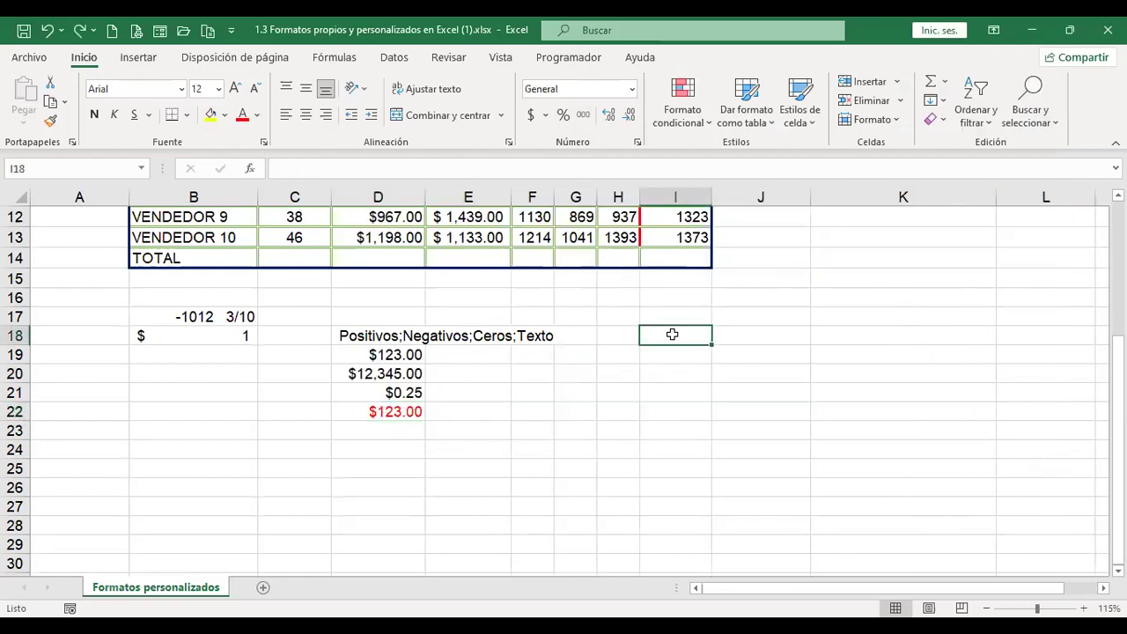
key("ctrl+1")
left_click(646, 246)
left_click_drag(1014, 214, 1016, 265)
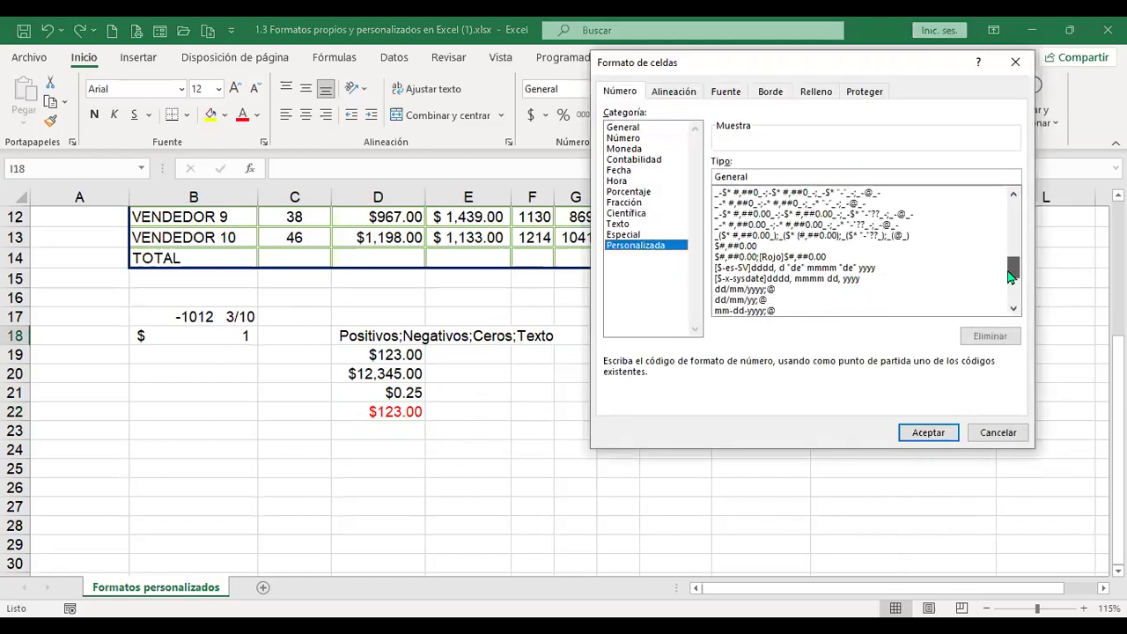
left_click(766, 268)
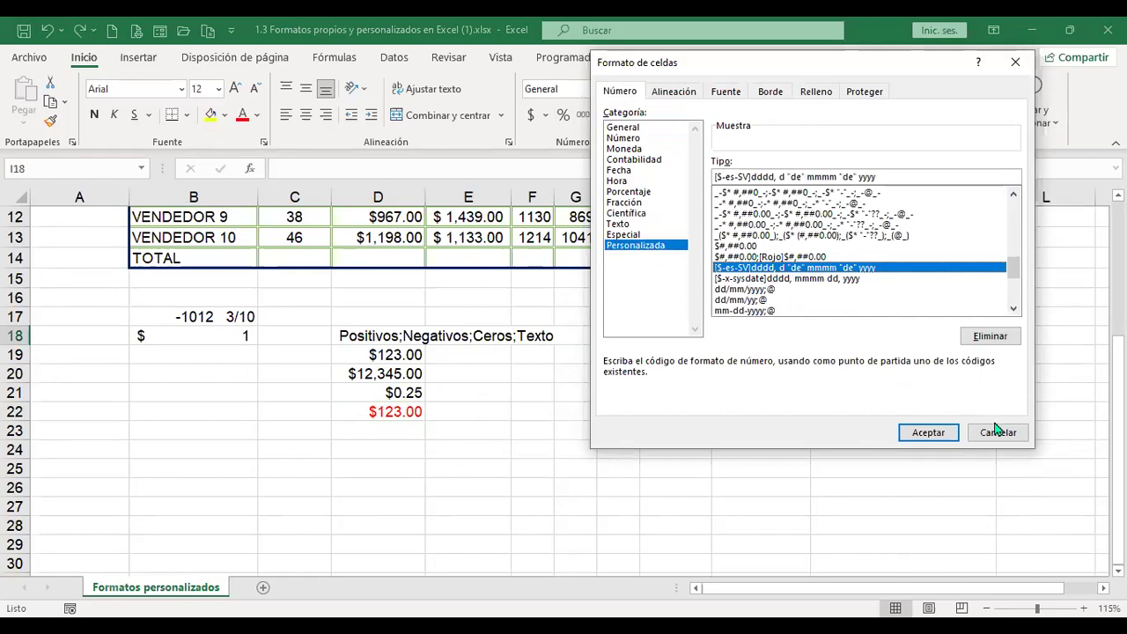
left_click(924, 433)
type("7/722")
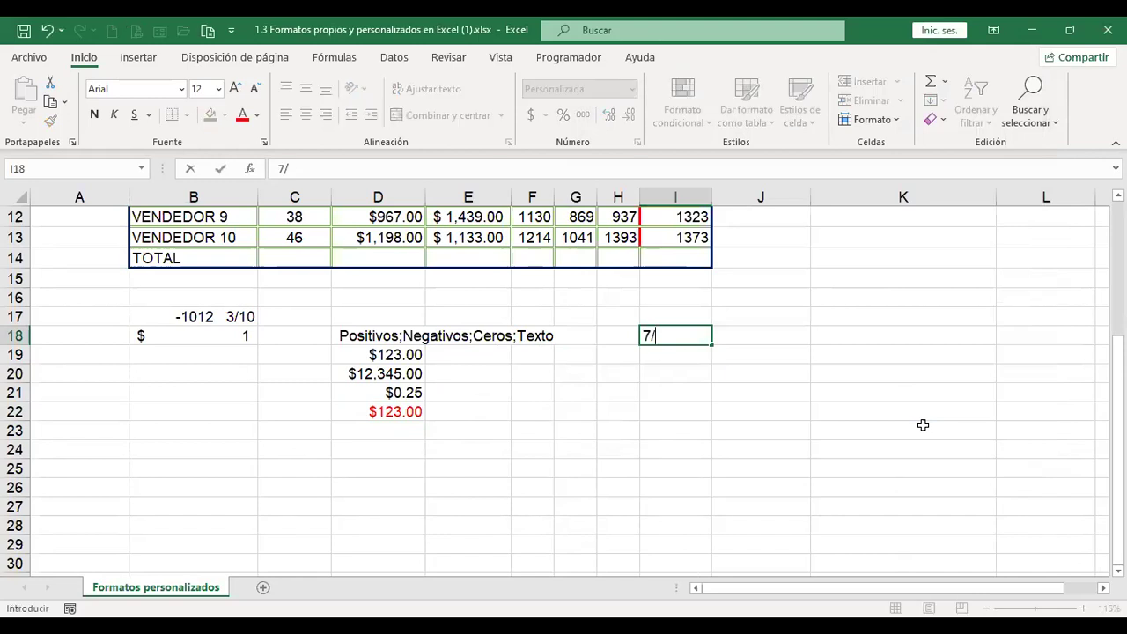
key("Return")
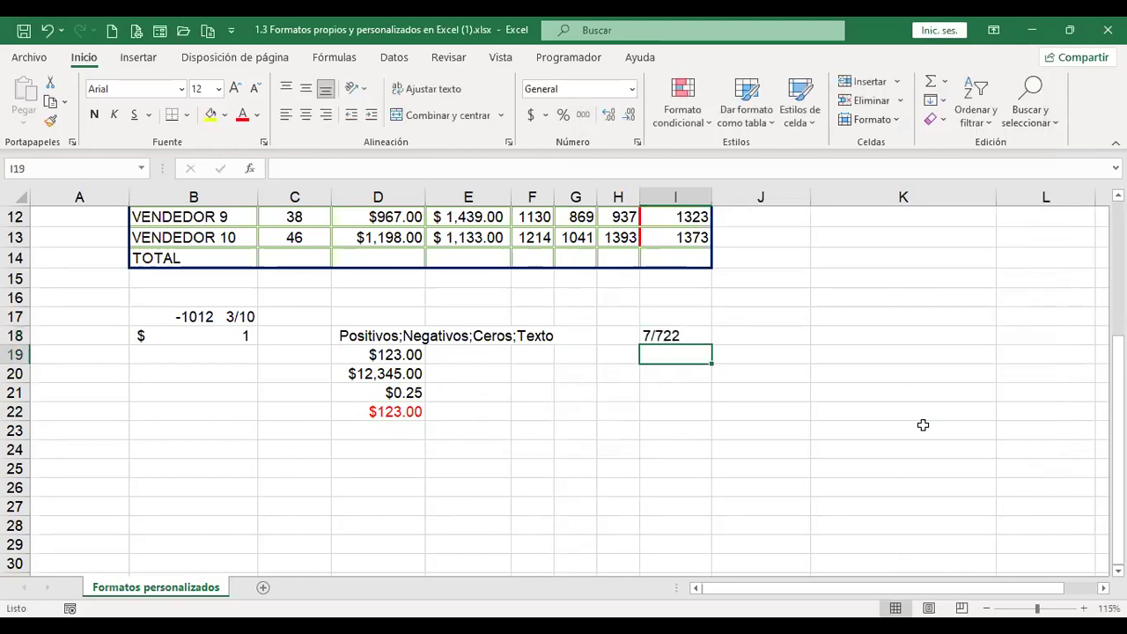
key("Up")
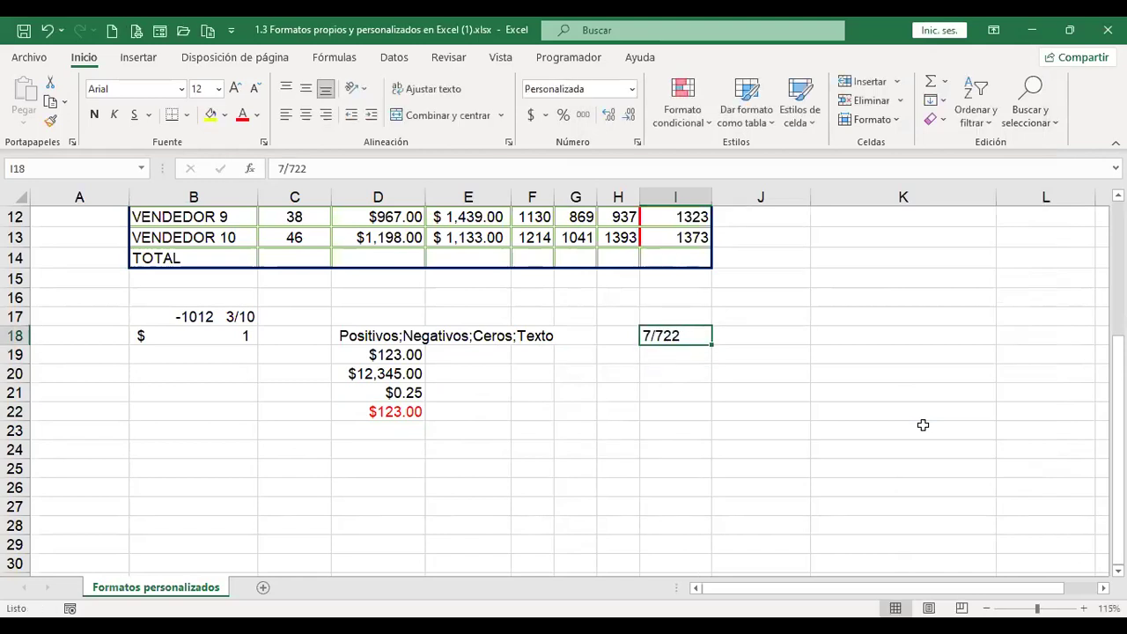
- Enter the date 7/7/2022 in cell I18 and fit the width of column I to its contents
type("7/7/202")
key("Return")
key("Up")
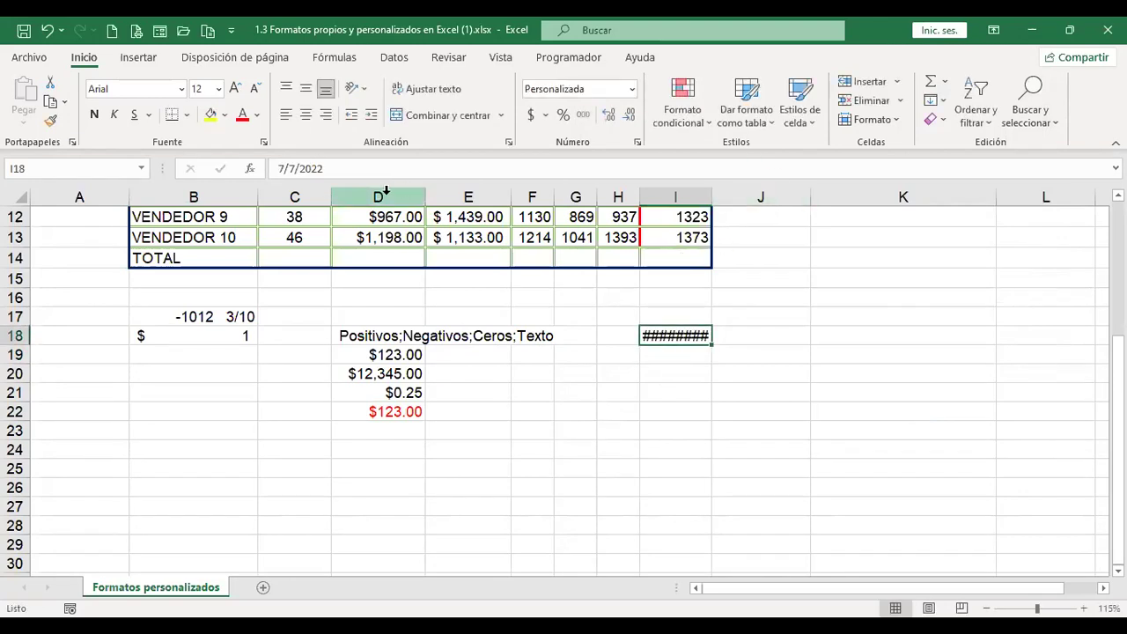
double_click(713, 199)
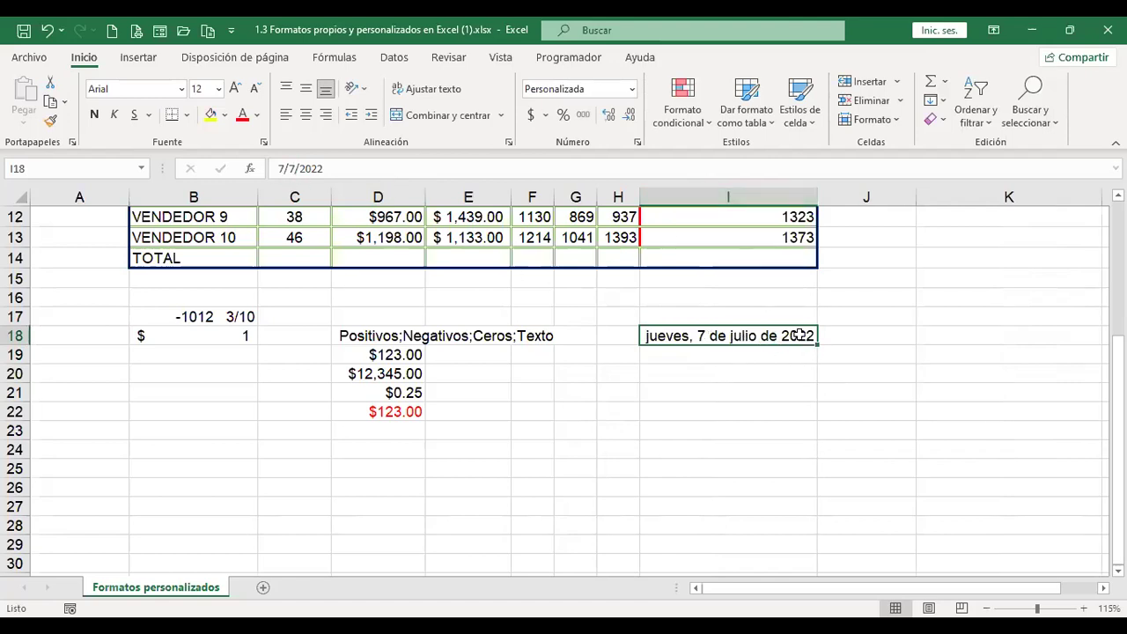
- Check the custom date format code on cell I18 and replace its date with 7/10/22
key("ctrl+1")
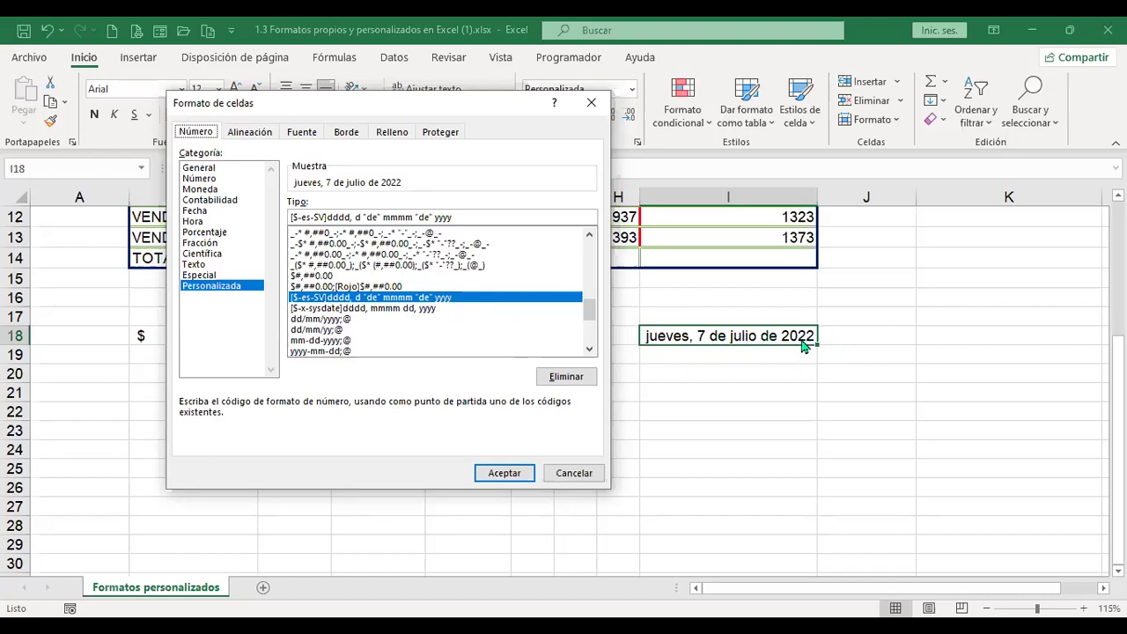
left_click(520, 474)
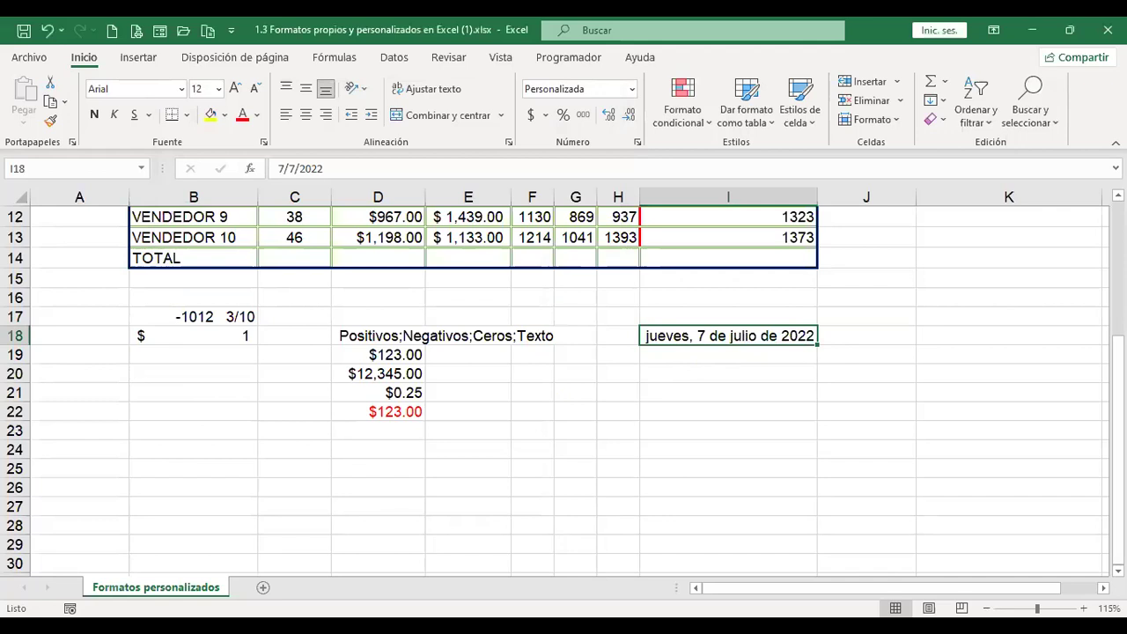
type("7/10/22")
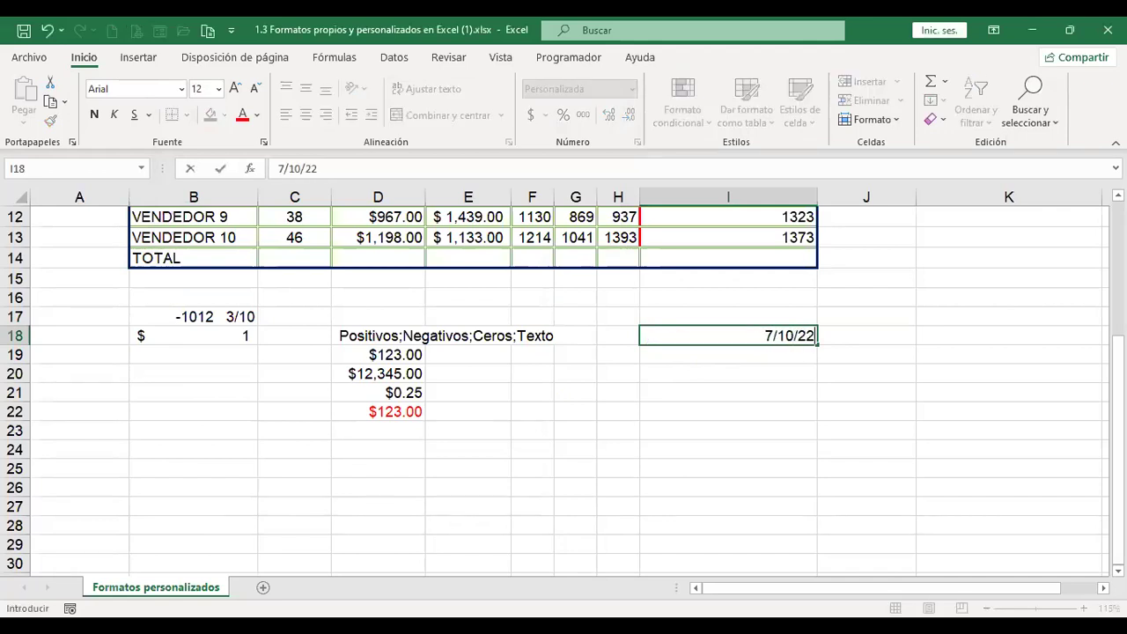
key("Return")
left_click(731, 336)
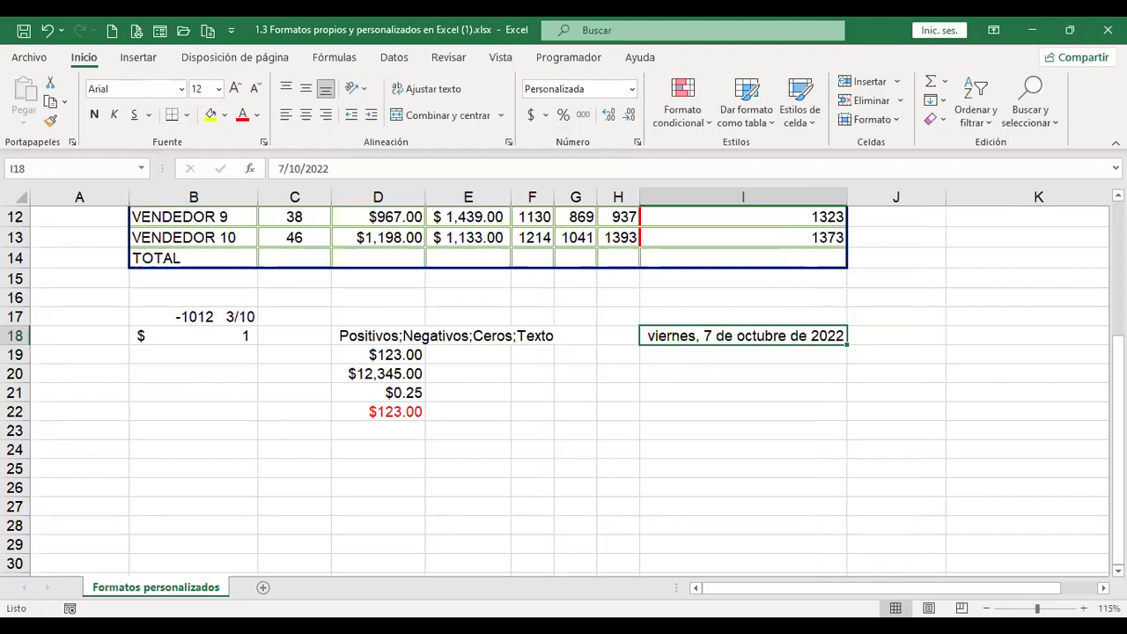
- Try the system long date code [$-x-sysdate]dddd, mmmm dd, yyyy on cell I18
scroll(959, 428, "up", 3)
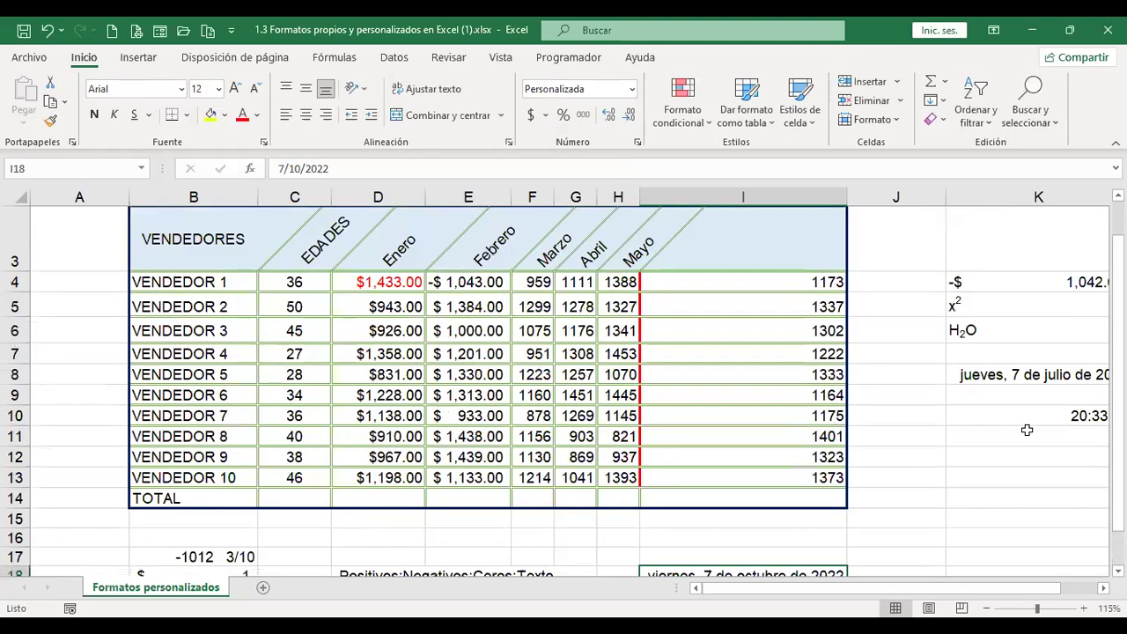
scroll(995, 409, "down", 1)
scroll(781, 402, "down", 1)
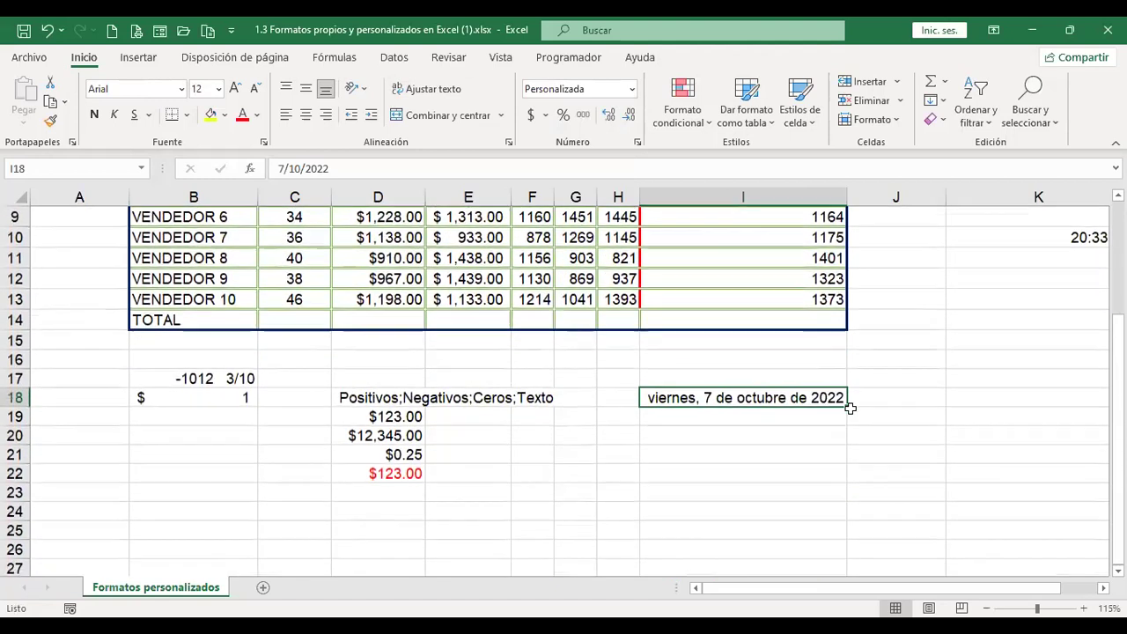
scroll(443, 352, "down", 1)
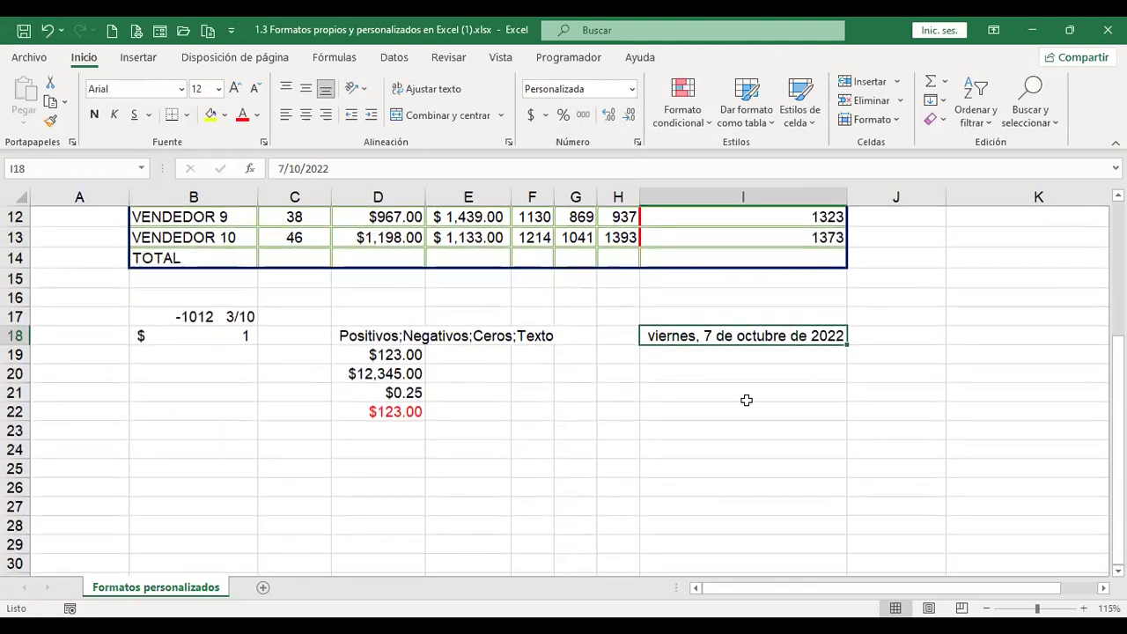
key("ctrl+1")
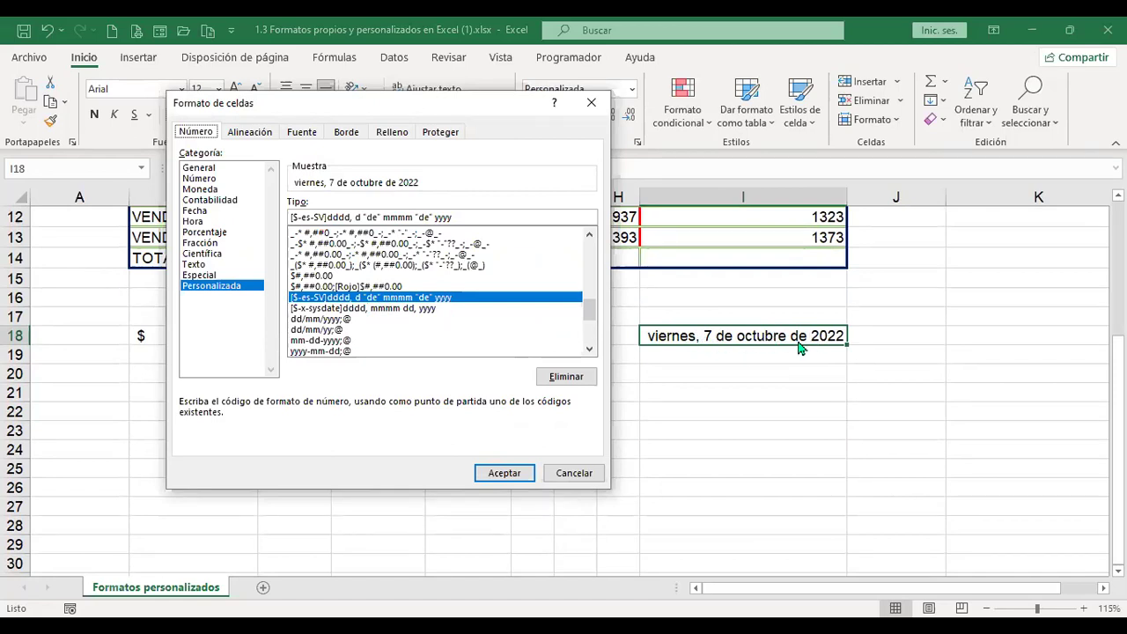
left_click(396, 309)
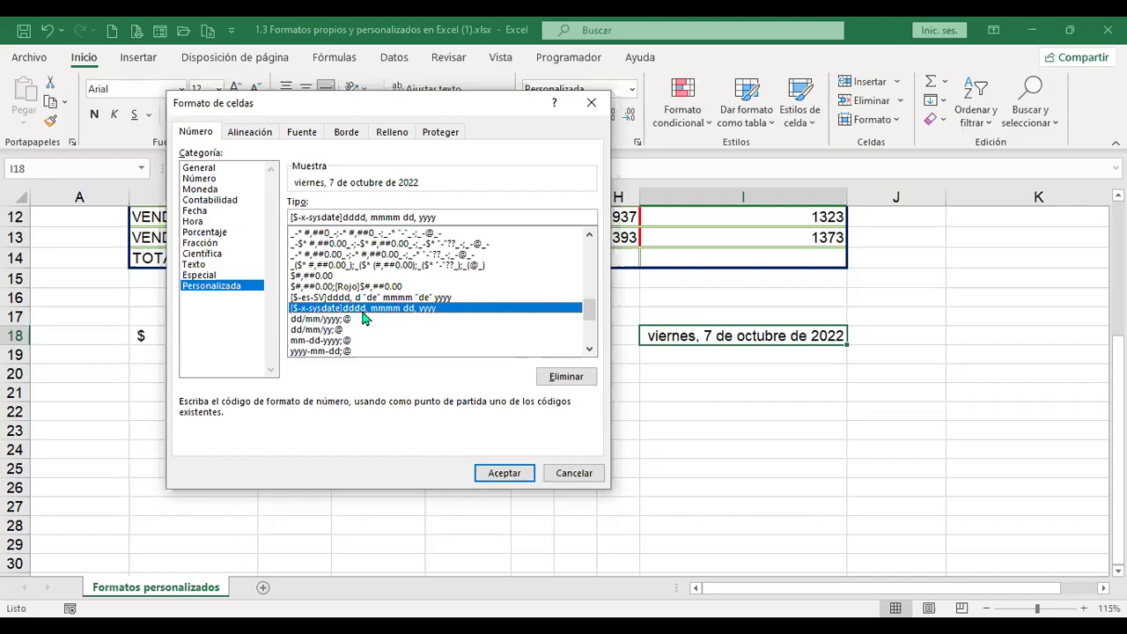
left_click(527, 474)
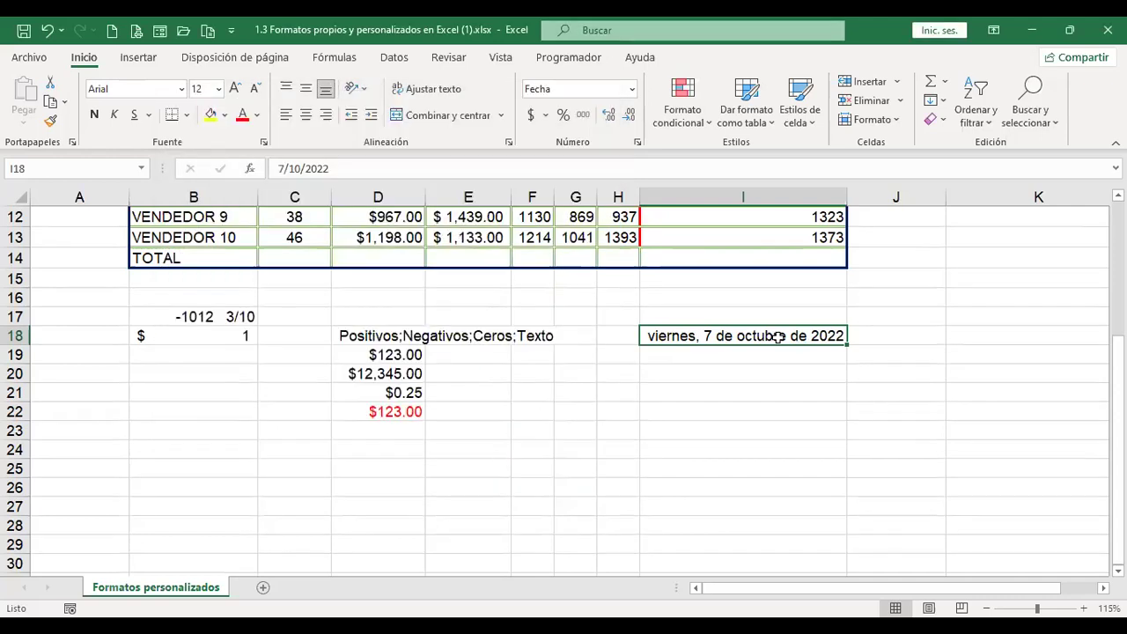
- Check which custom format code corresponds to the date format applied to cell I18
key("ctrl+1")
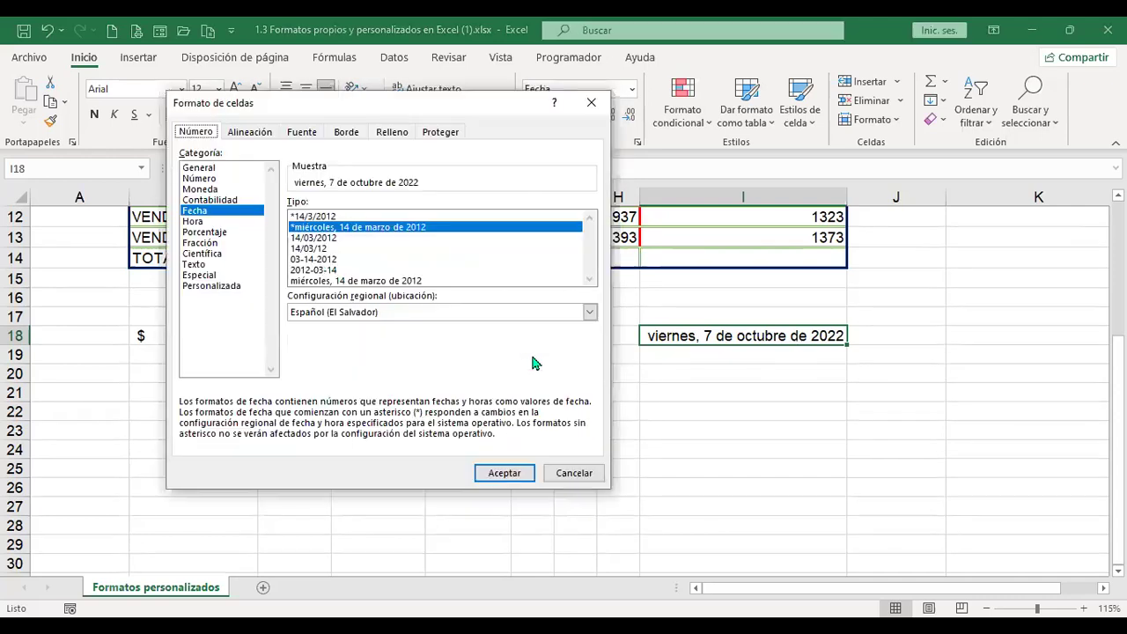
left_click(231, 288)
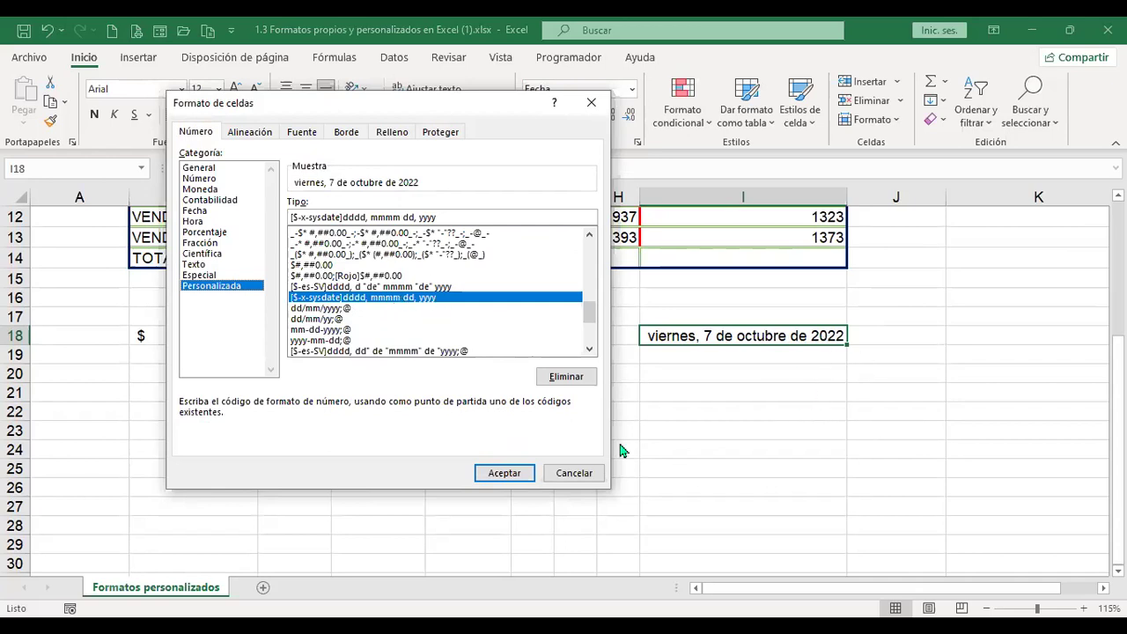
left_click(523, 473)
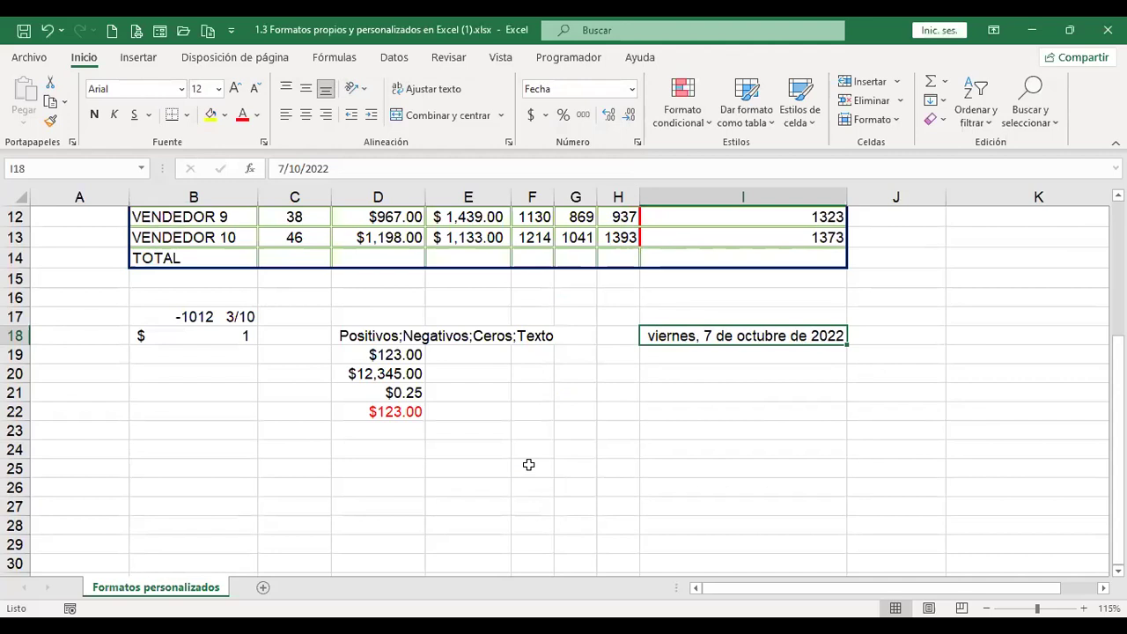
- Apply the custom date code dd/mm/yyyy;@ to cell I18
key("ctrl+1")
left_click(216, 286)
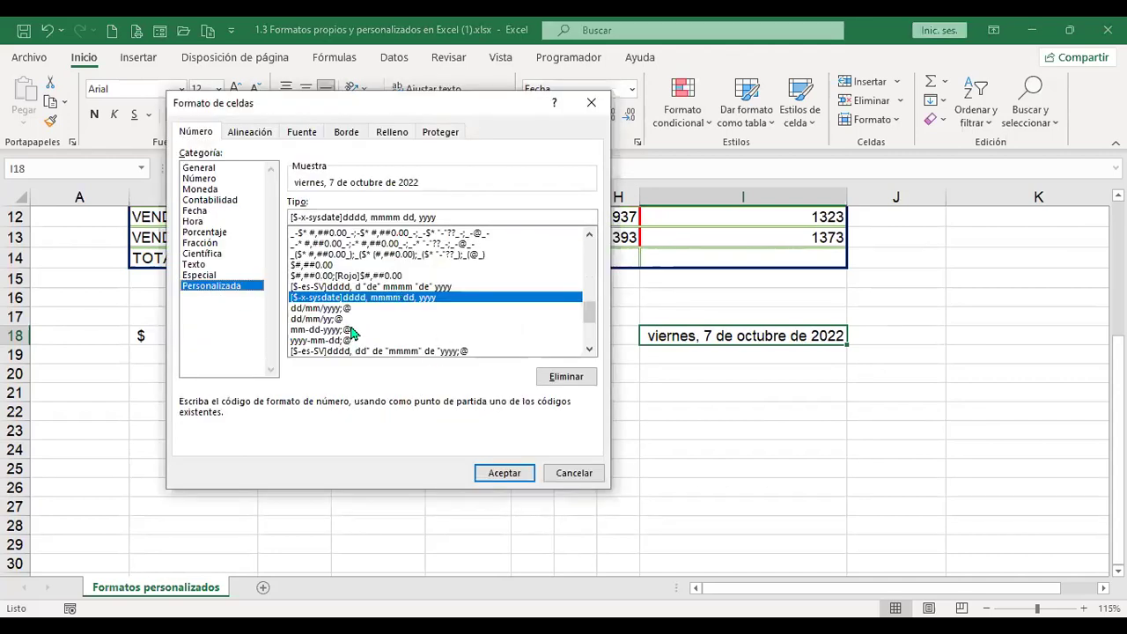
left_click(319, 309)
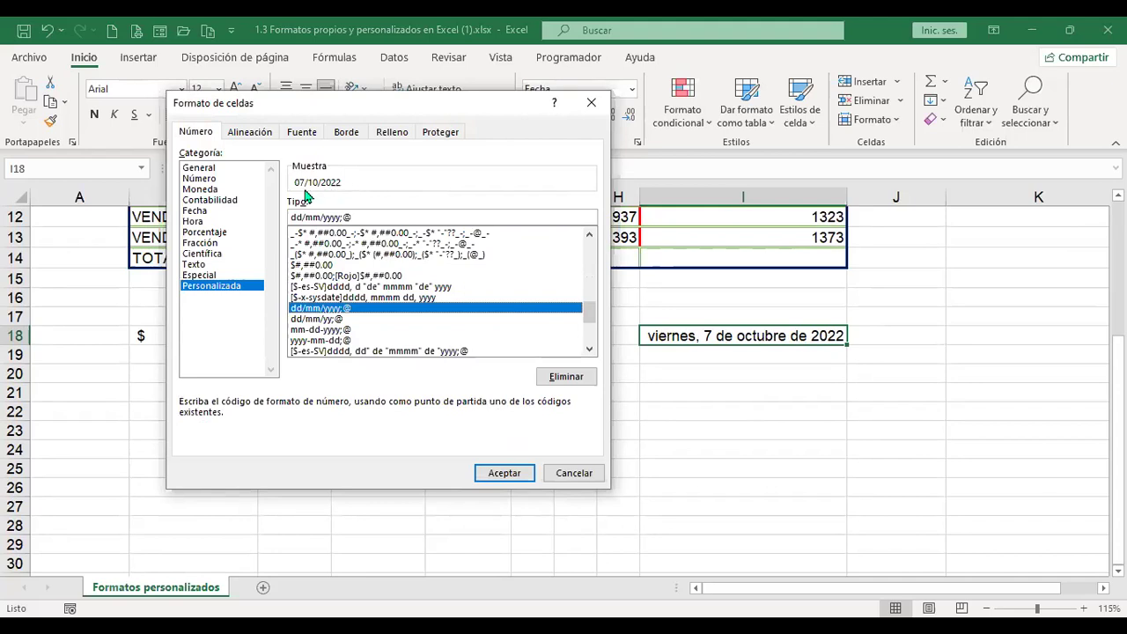
left_click(487, 476)
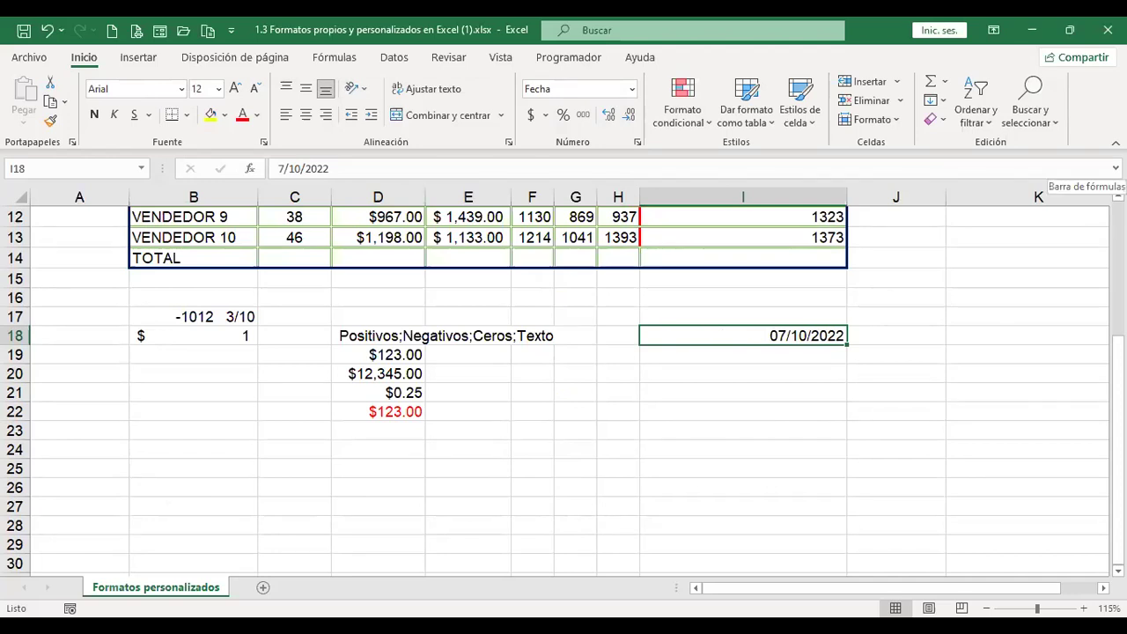
- Try the text t in cell I18 to test the format's text section, and undo the entry
type("t")
key("Return")
left_click(742, 336)
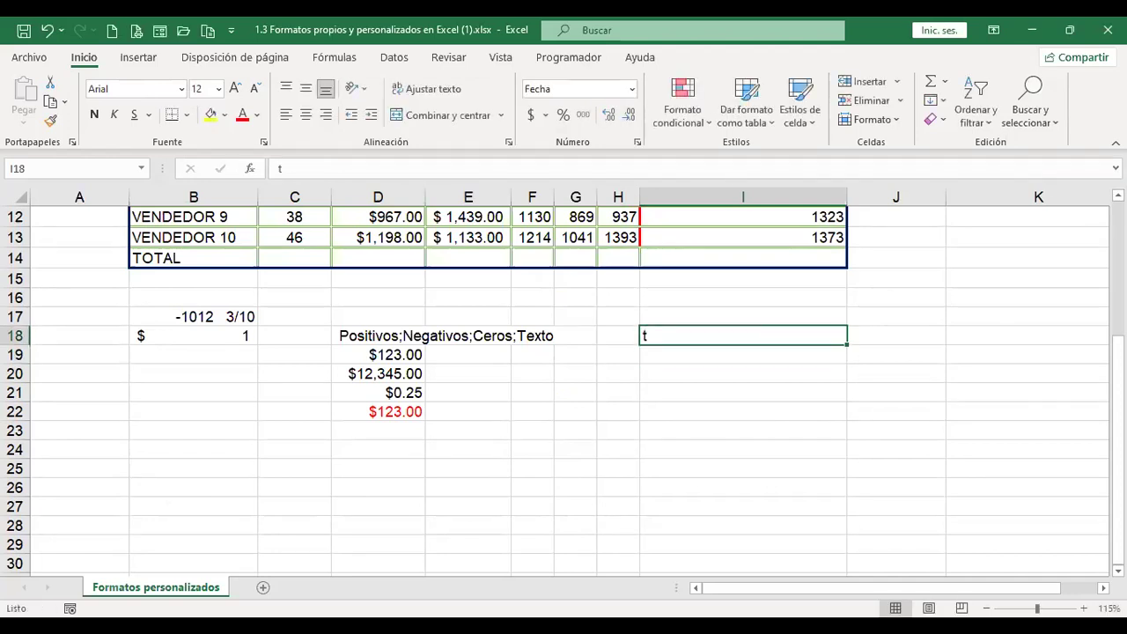
key("ctrl+z")
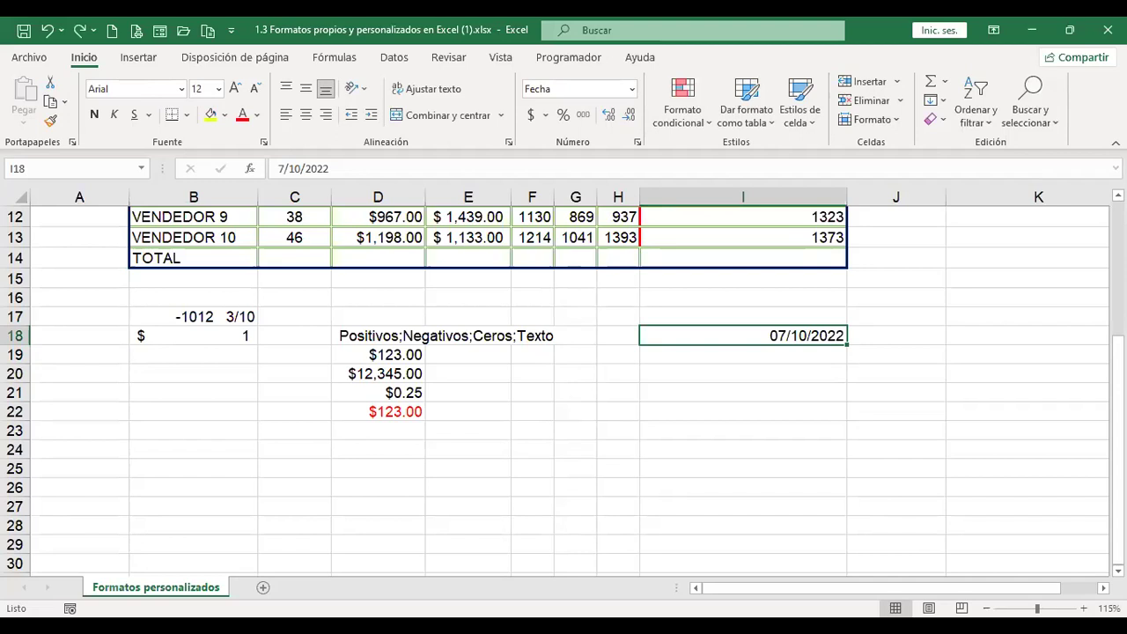
- Preview the date codes mm-dd-yyyy;@, yyyy-mm-dd;@ and [$-es-SV]dddd, dd" de "mmmm" de "yyyy;@ on cell I18
key("ctrl+1")
left_click(220, 285)
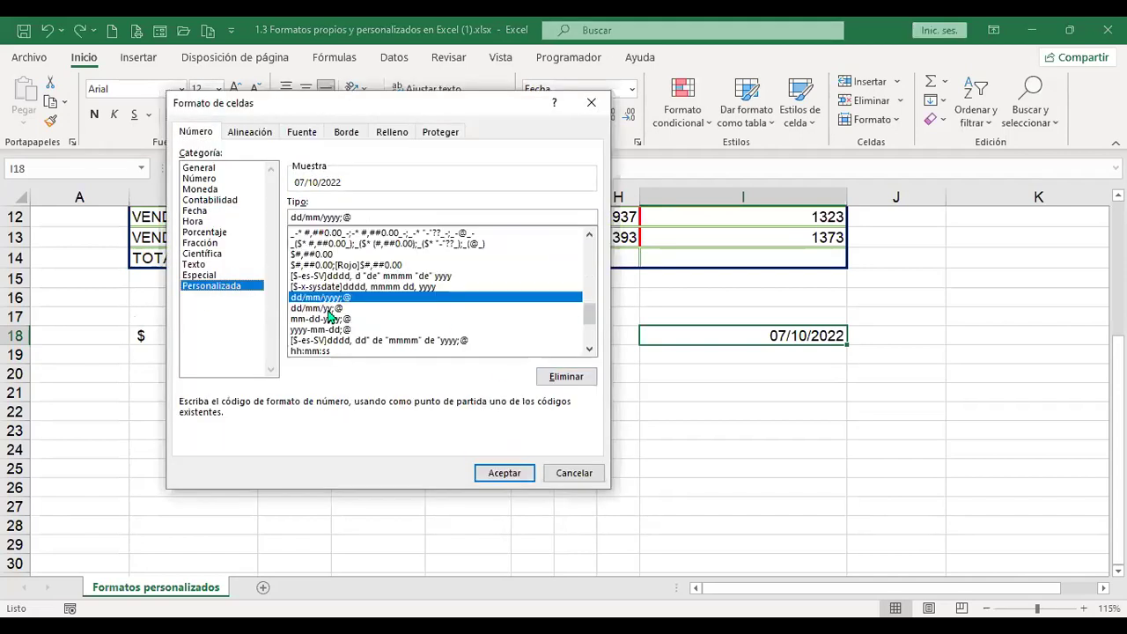
left_click(333, 319)
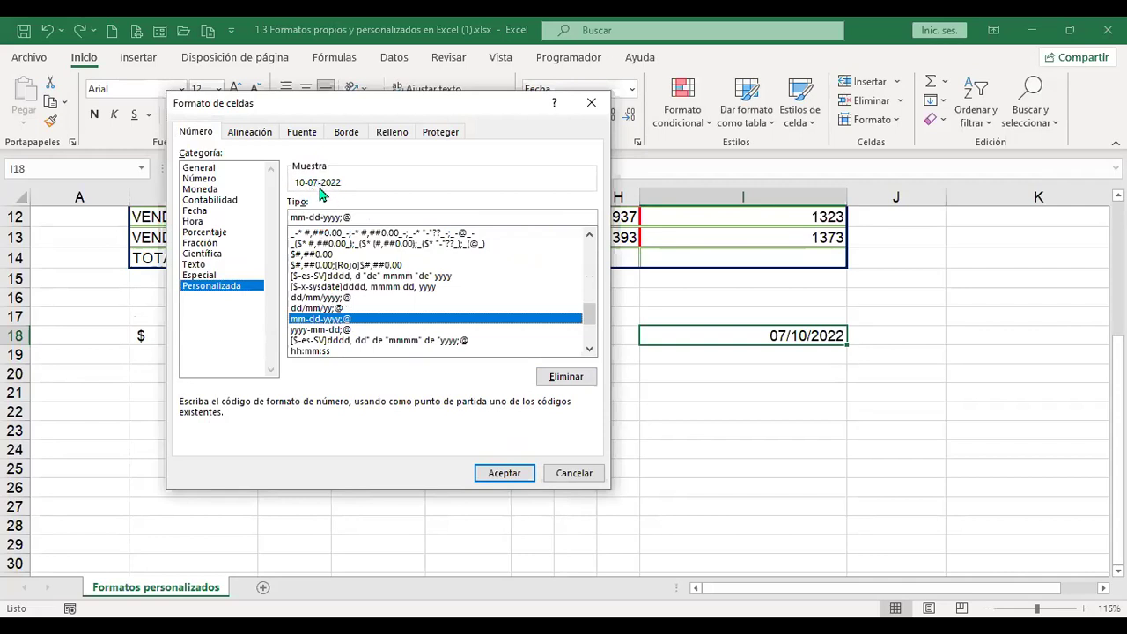
left_click(346, 330)
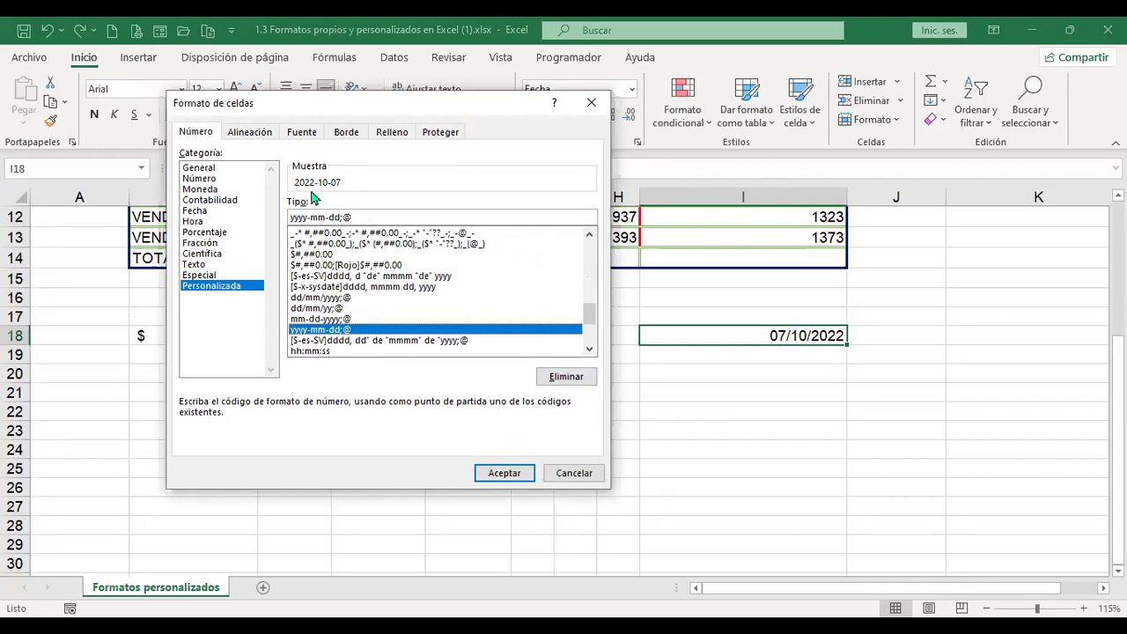
left_click(377, 341)
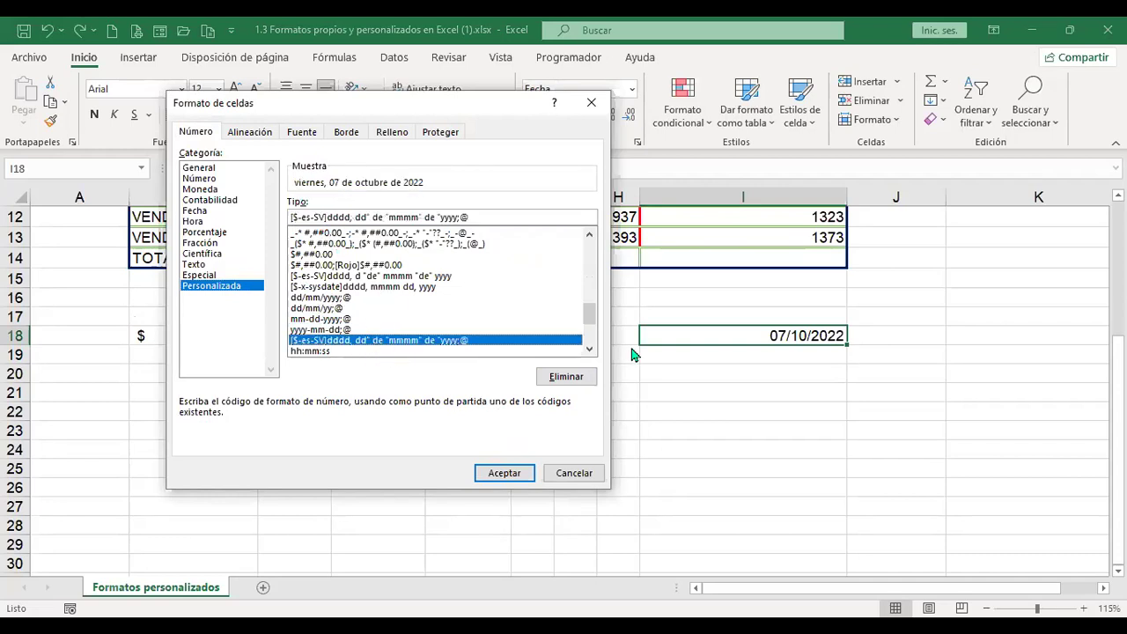
- Preview the custom time codes on cell I18, from hh:mm:ss and [$-x-systime]h:mm:ss AM/PM to hh:mm:ss;@
left_click(590, 349)
left_click(590, 348)
left_click(591, 349)
left_click(590, 349)
left_click(590, 348)
left_click(590, 348)
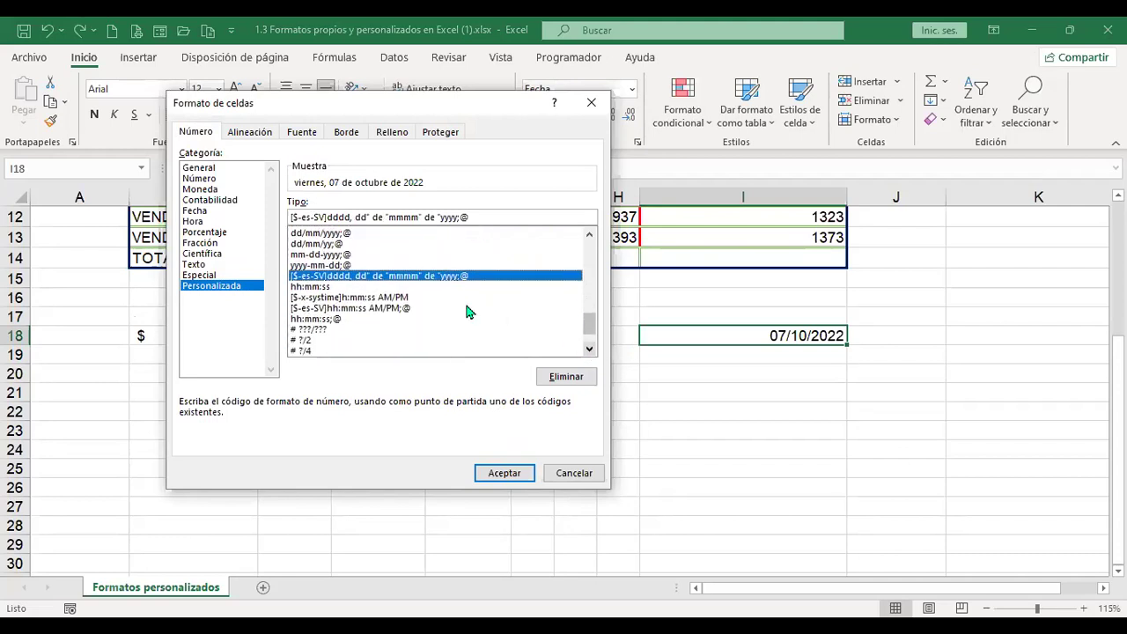
left_click(328, 288)
left_click(328, 299)
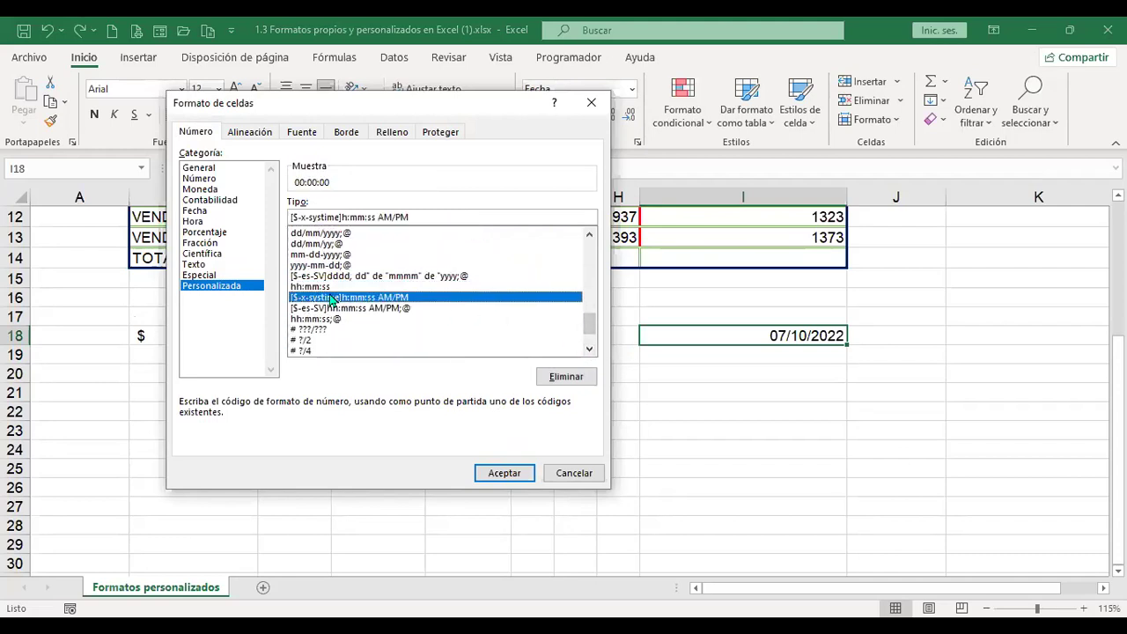
left_click(398, 309)
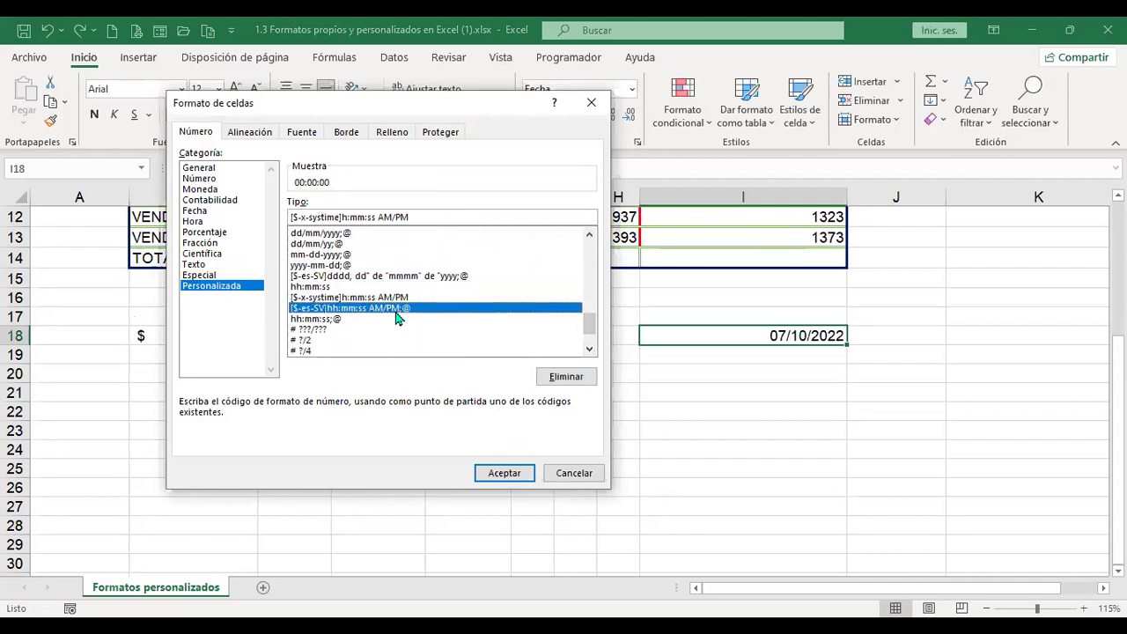
left_click(331, 319)
- Preview the fraction codes from # ???/??? to # ??/100 on cell I18 and leave the format settings without applying any
left_click(325, 330)
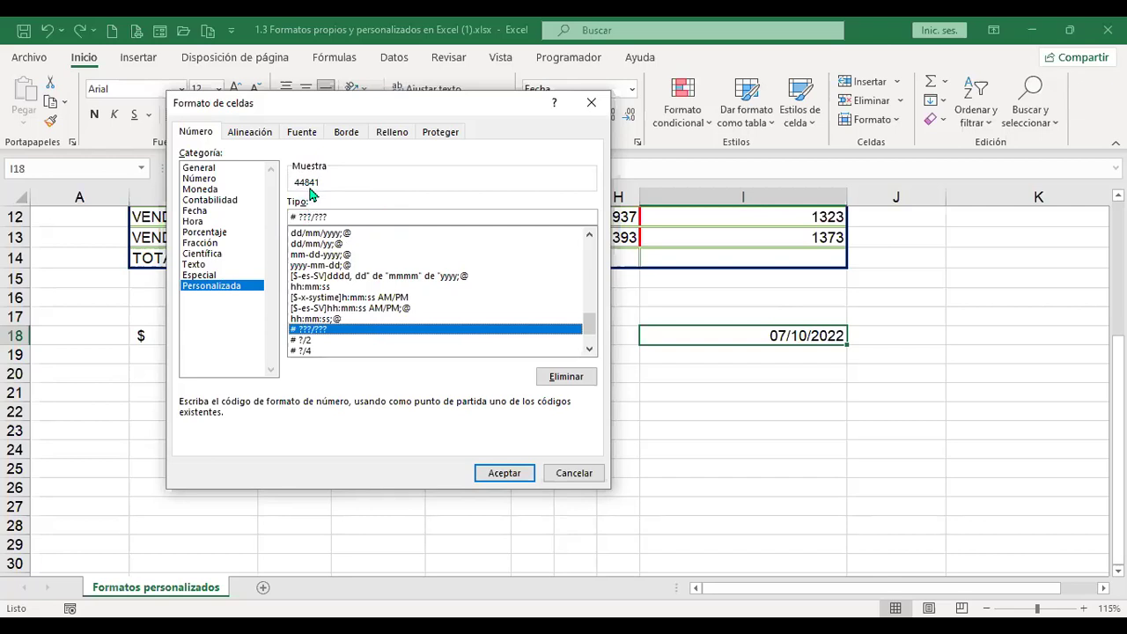
left_click(308, 342)
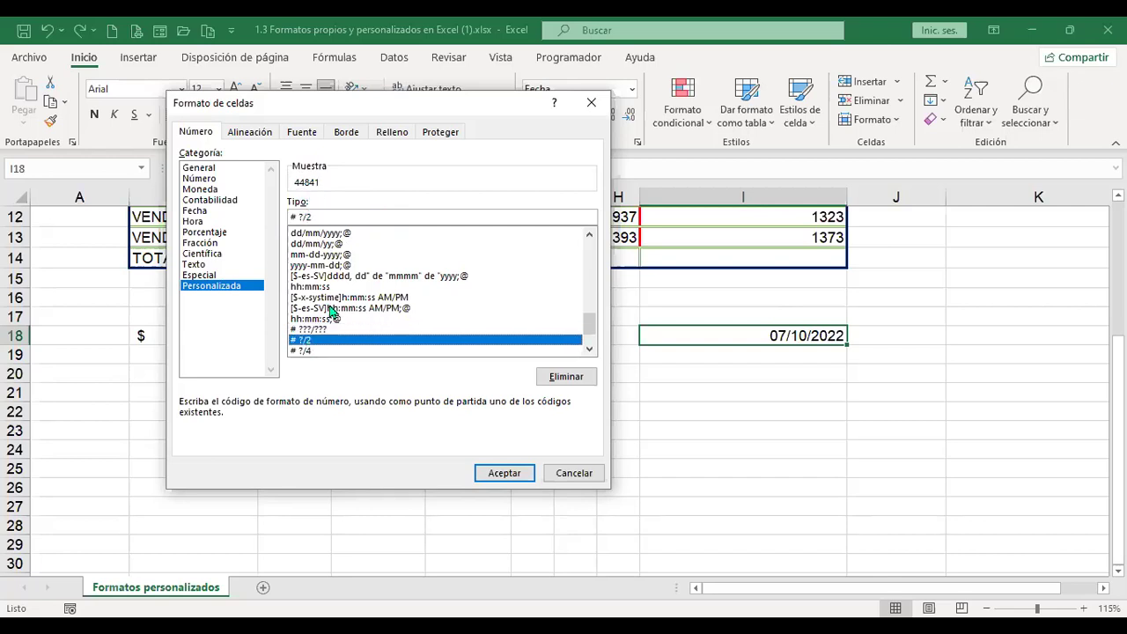
left_click(308, 351)
scroll(426, 341, "down", 2)
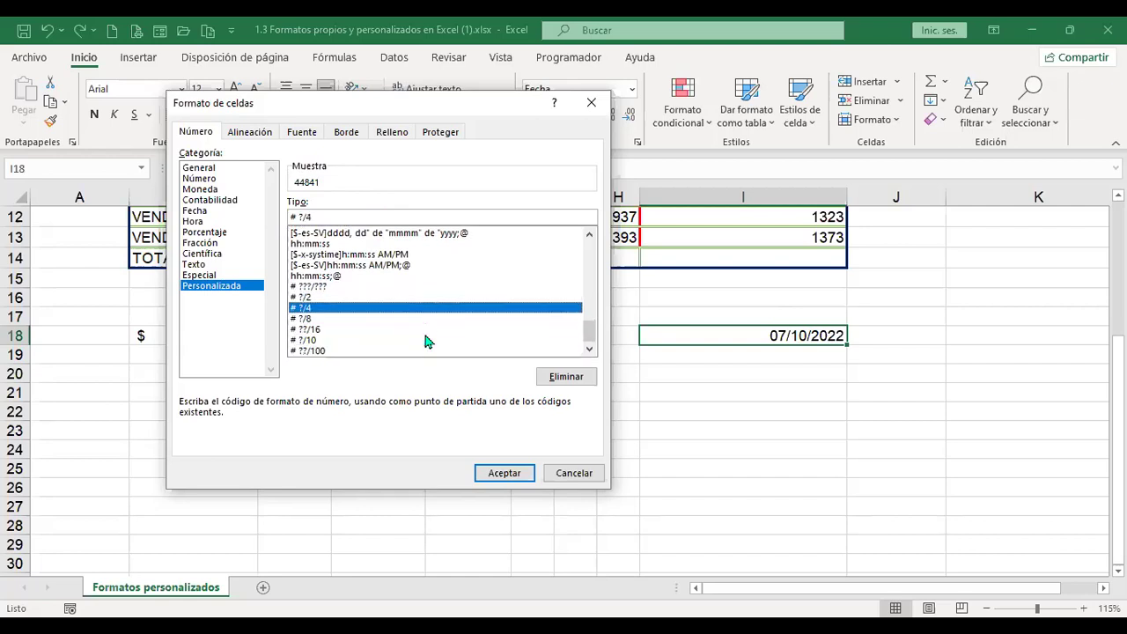
left_click(304, 318)
left_click(308, 329)
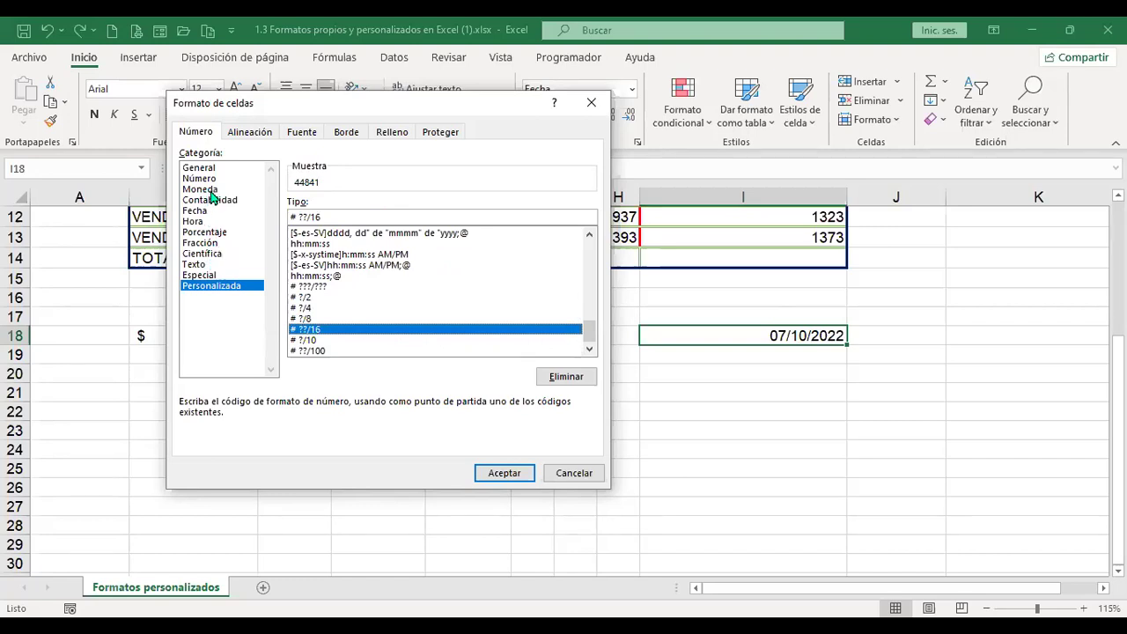
left_click(212, 243)
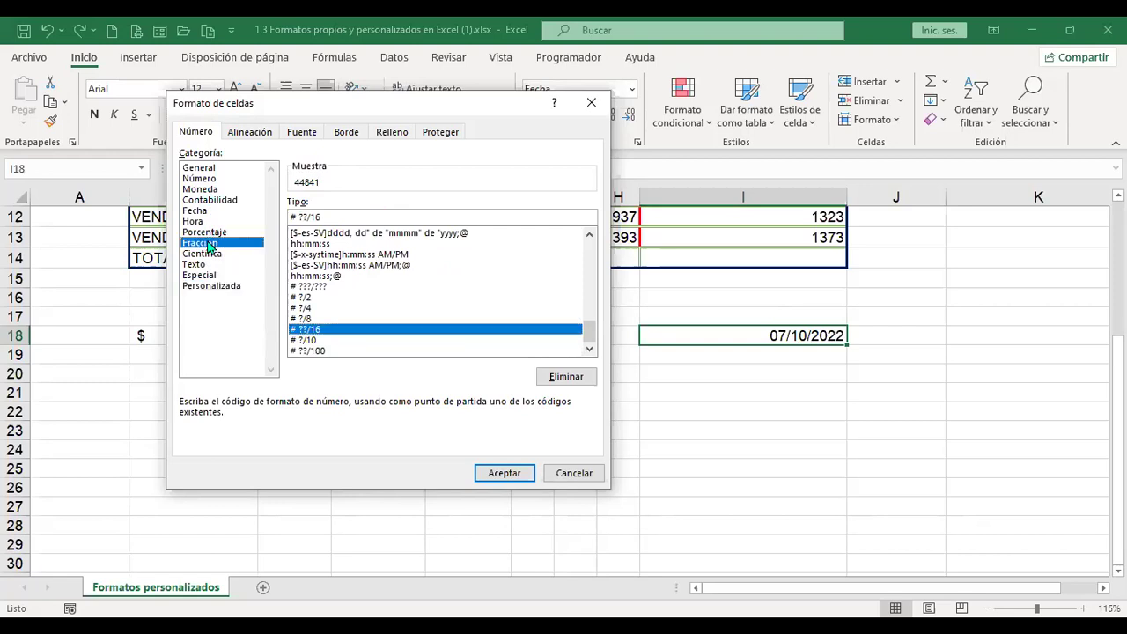
left_click(219, 289)
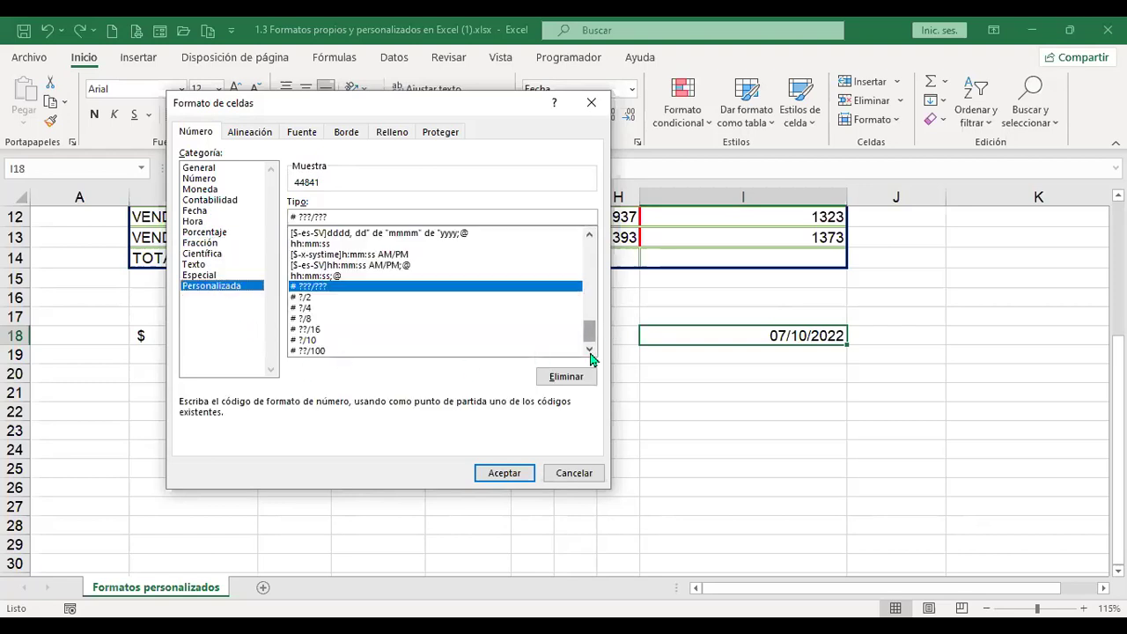
left_click(315, 351)
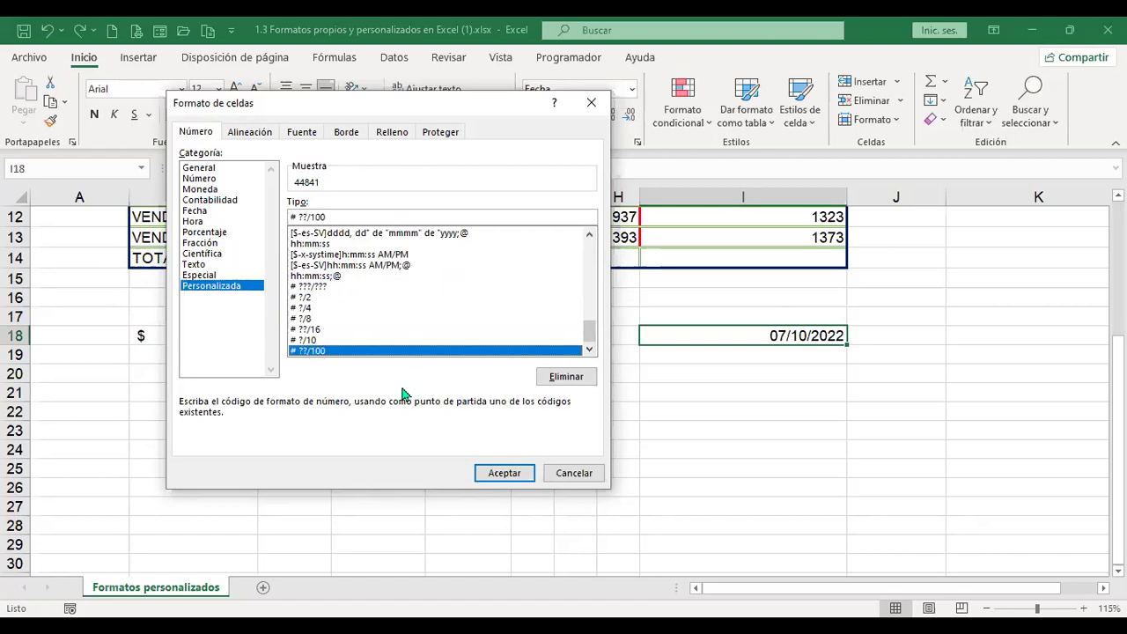
left_click(574, 473)
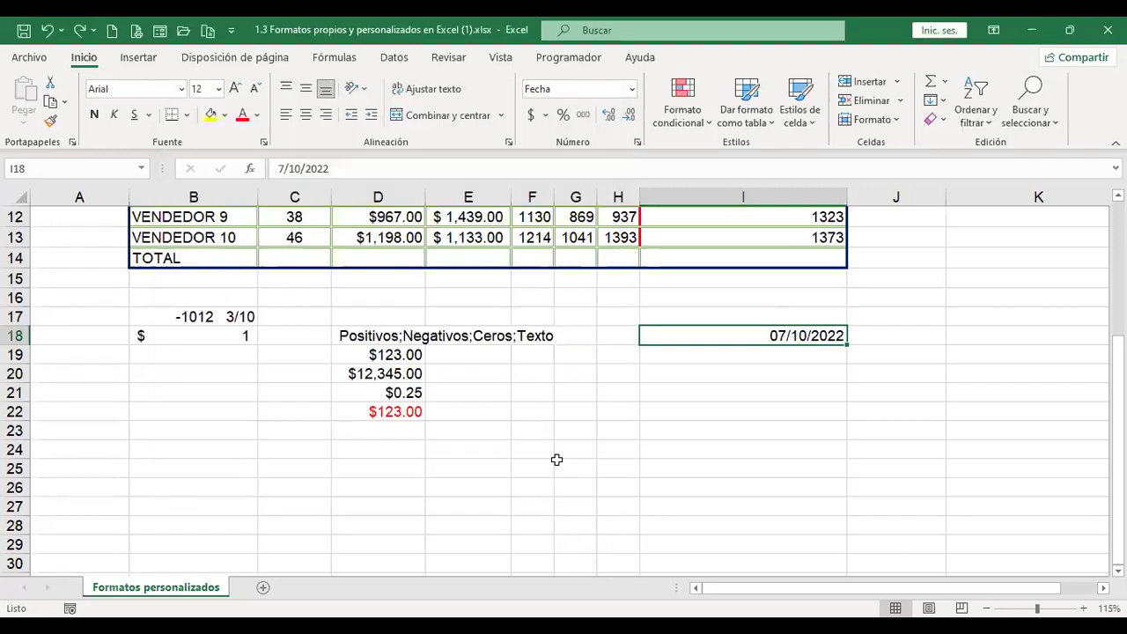
- Apply the custom number format 0 "km" to the March values in F4:F13
left_click(712, 350)
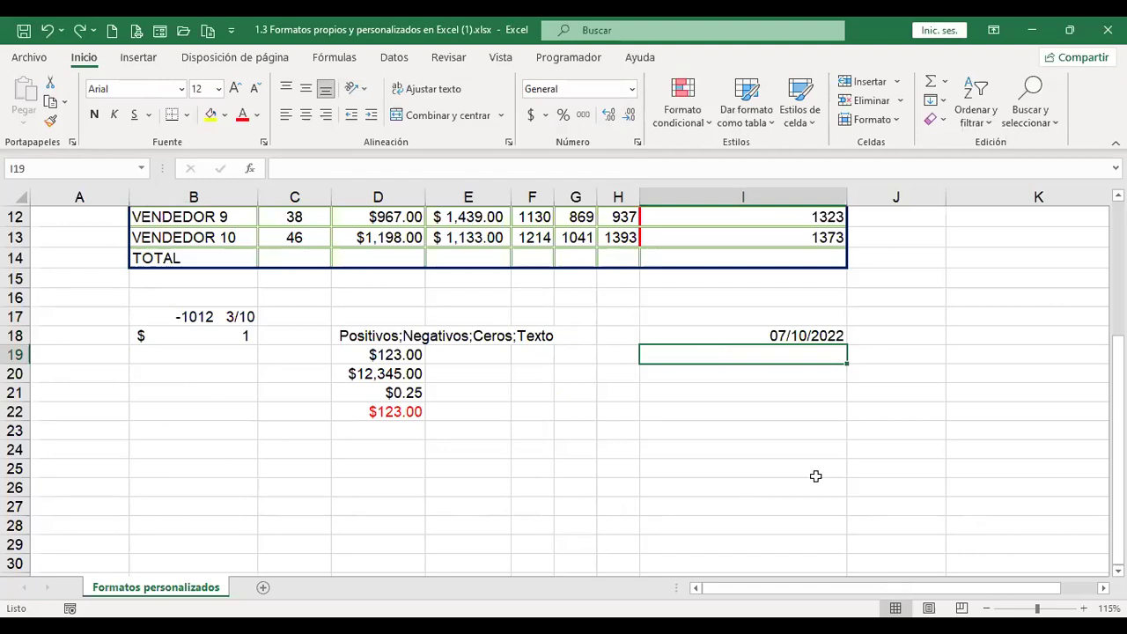
scroll(786, 393, "up", 3)
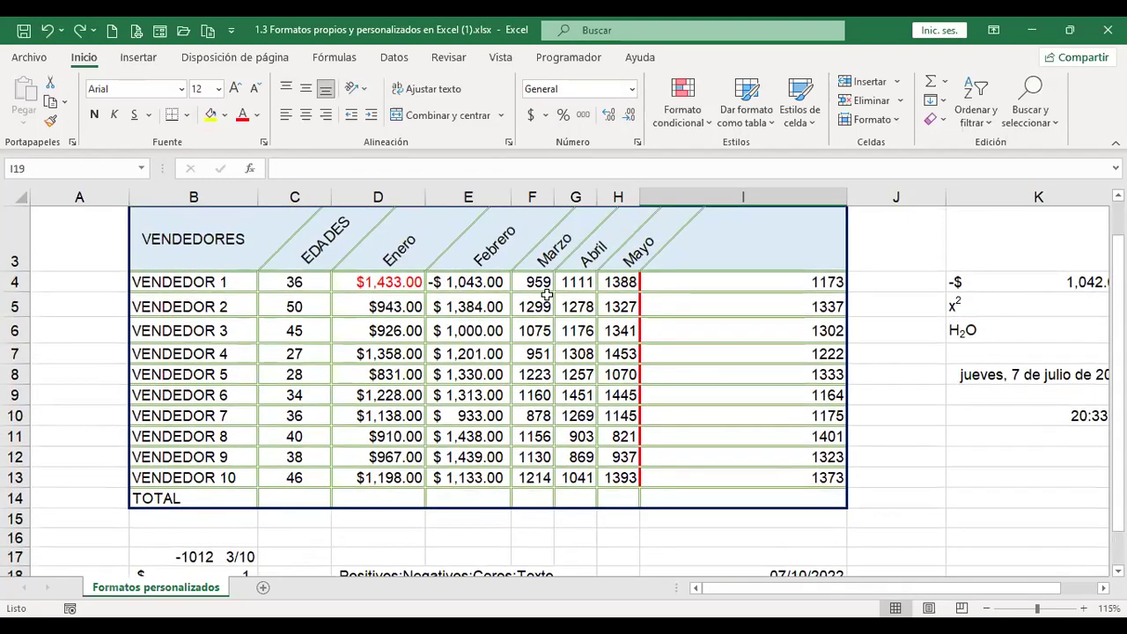
left_click(539, 290)
left_click_drag(539, 291, 539, 480)
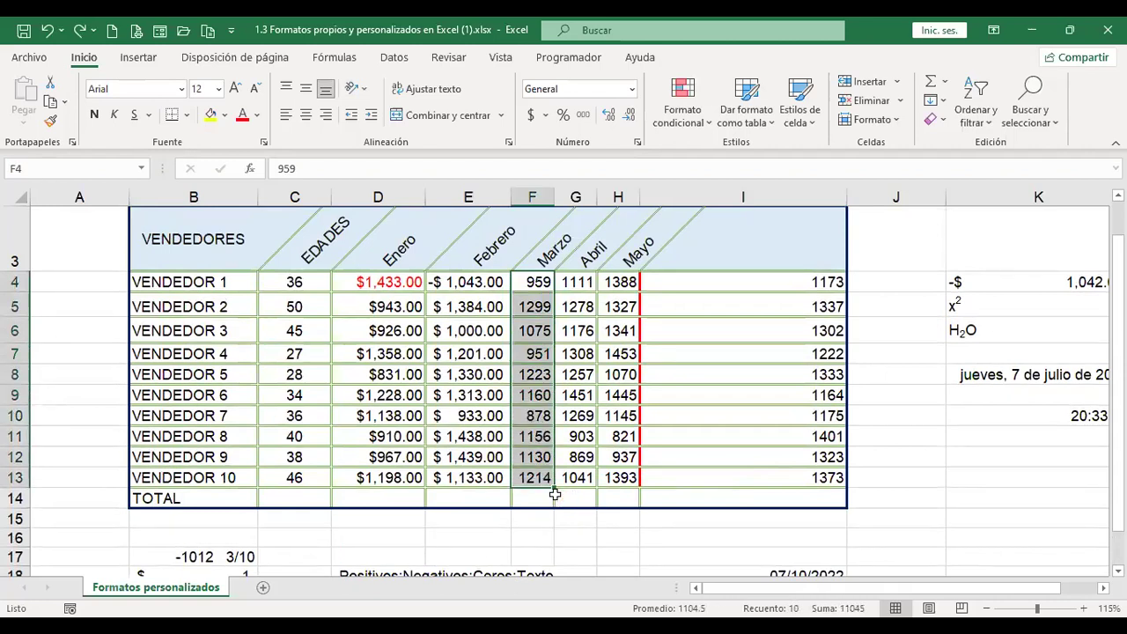
key("ctrl+1")
left_click(217, 287)
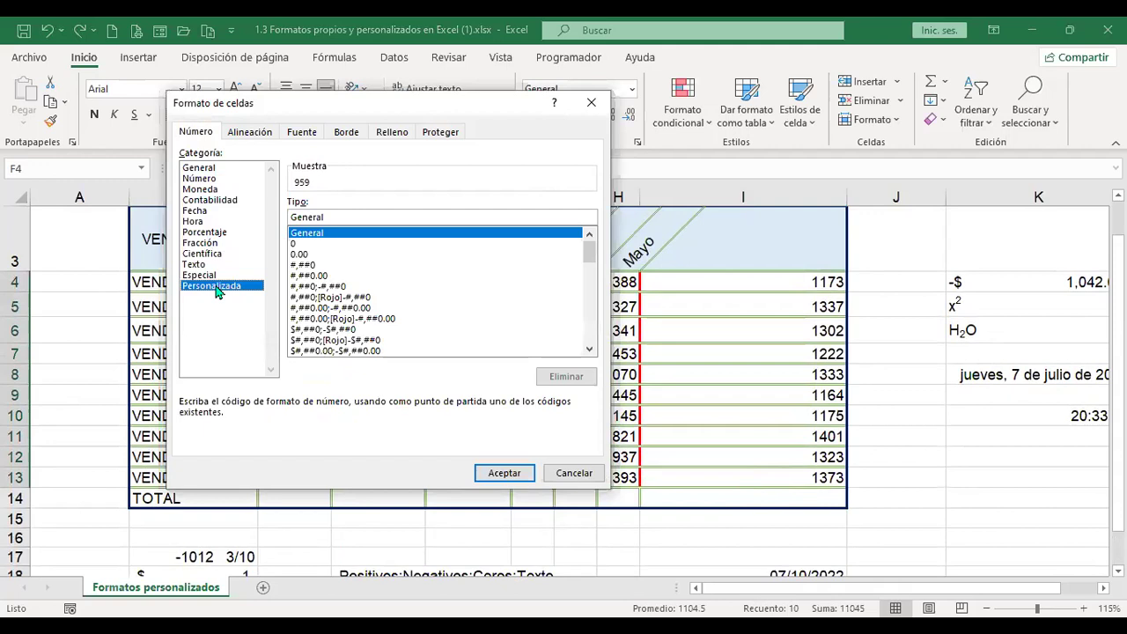
left_click(295, 246)
left_click(298, 216)
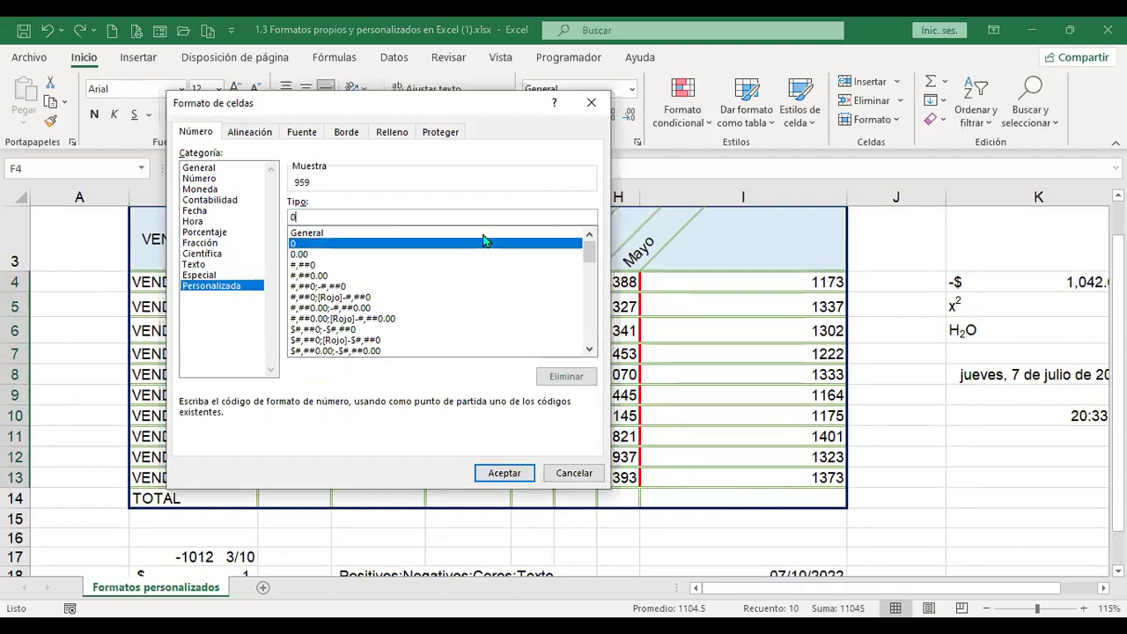
type("\"km\"")
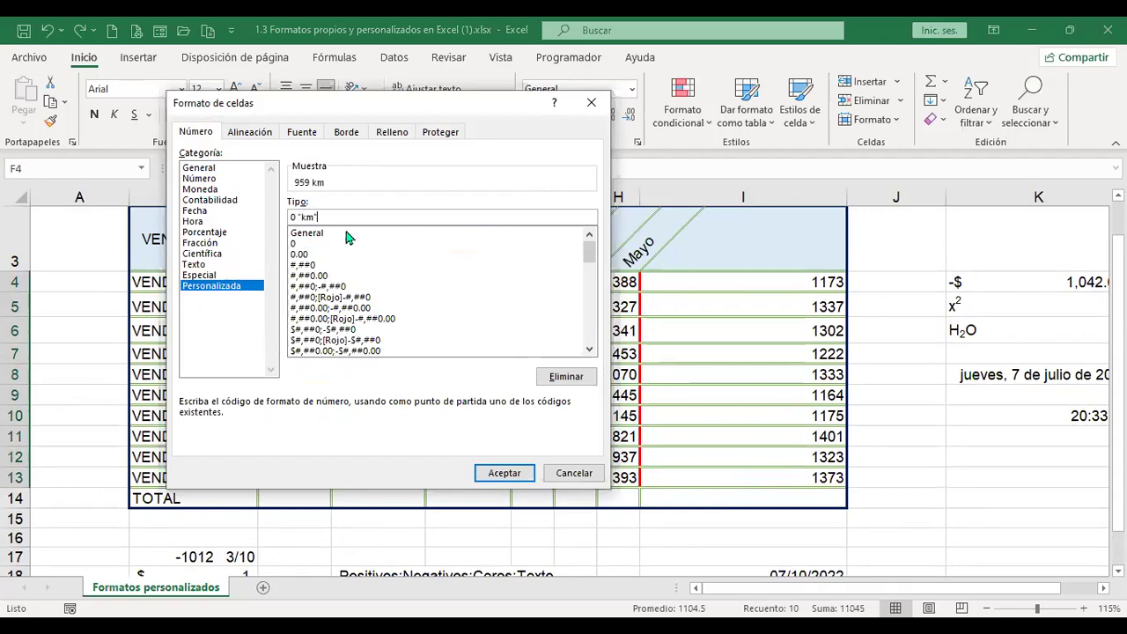
left_click(504, 473)
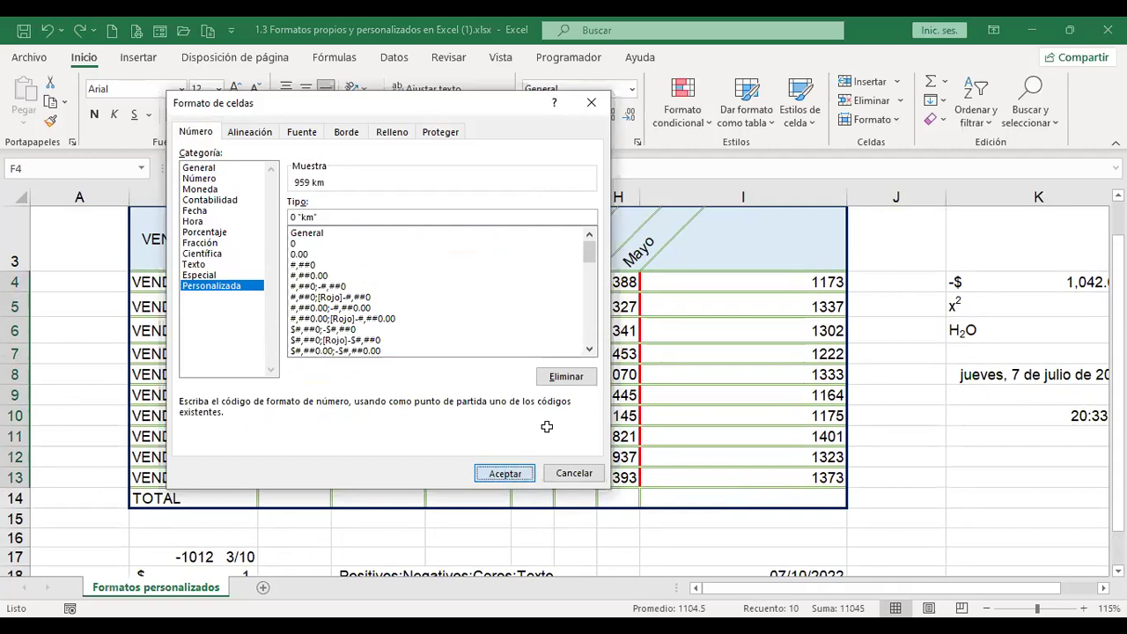
- Total the March column in cell F14 with AutoSum
scroll(560, 360, "down", 1)
left_click(537, 390)
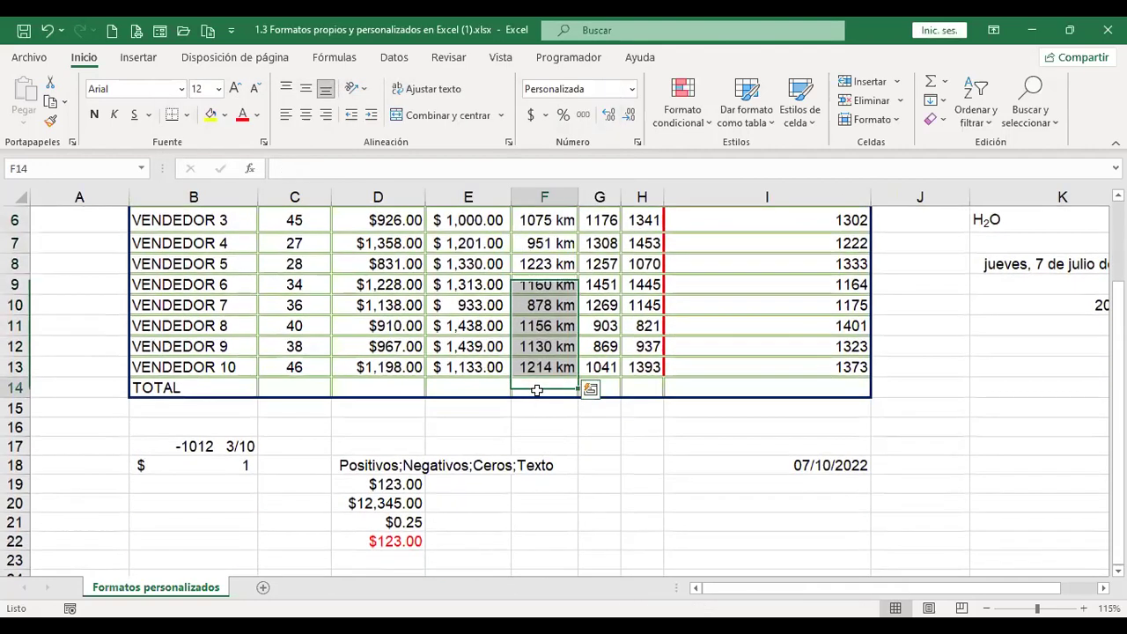
scroll(616, 387, "up", 1)
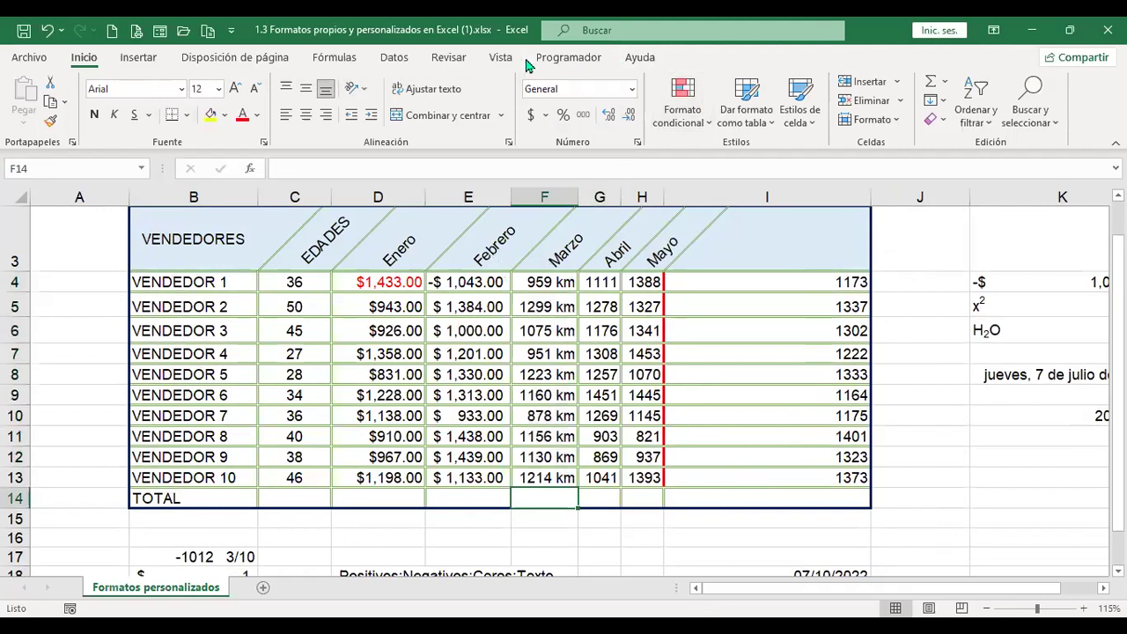
left_click(930, 81)
scroll(680, 438, "down", 1)
key("Return")
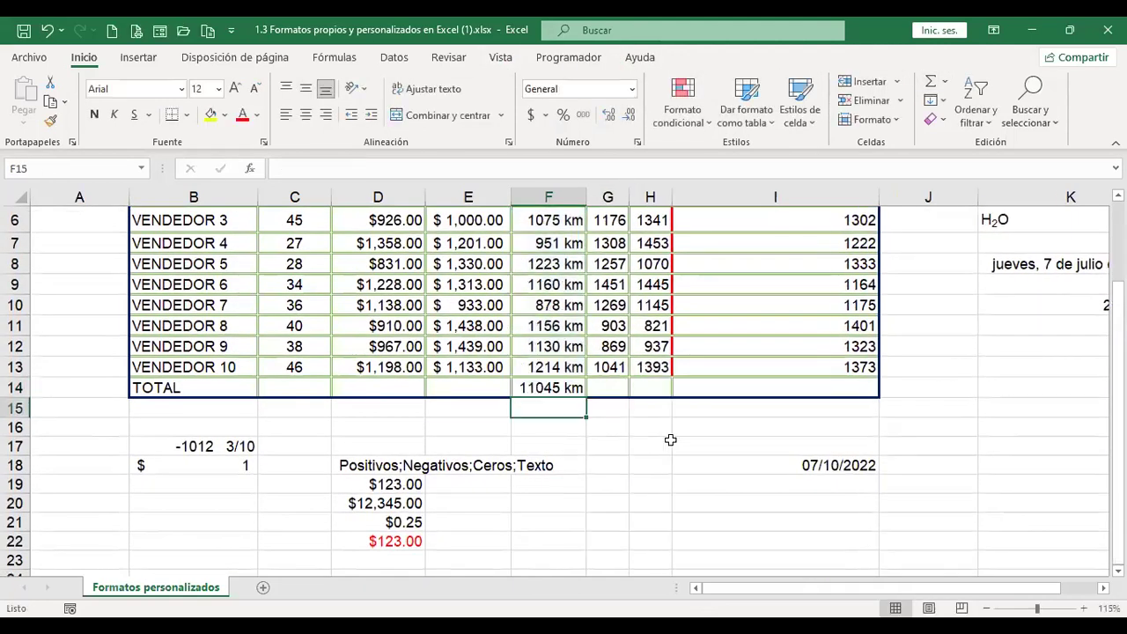
- Check the value of cell F12 and its custom format code in the cell format settings
left_click(560, 349)
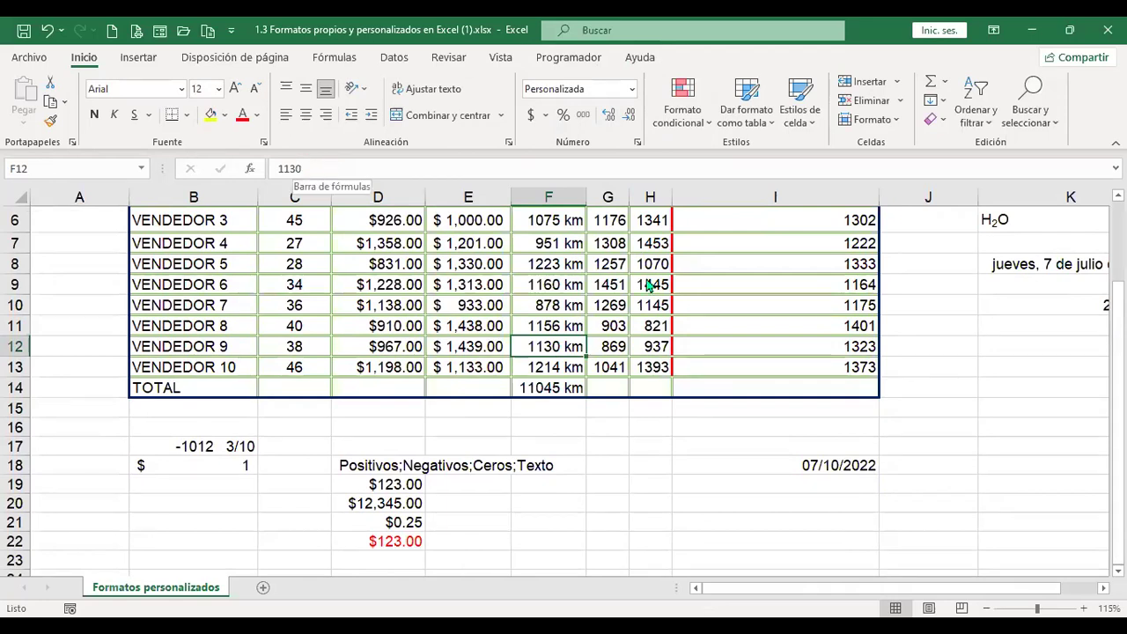
key("ctrl+1")
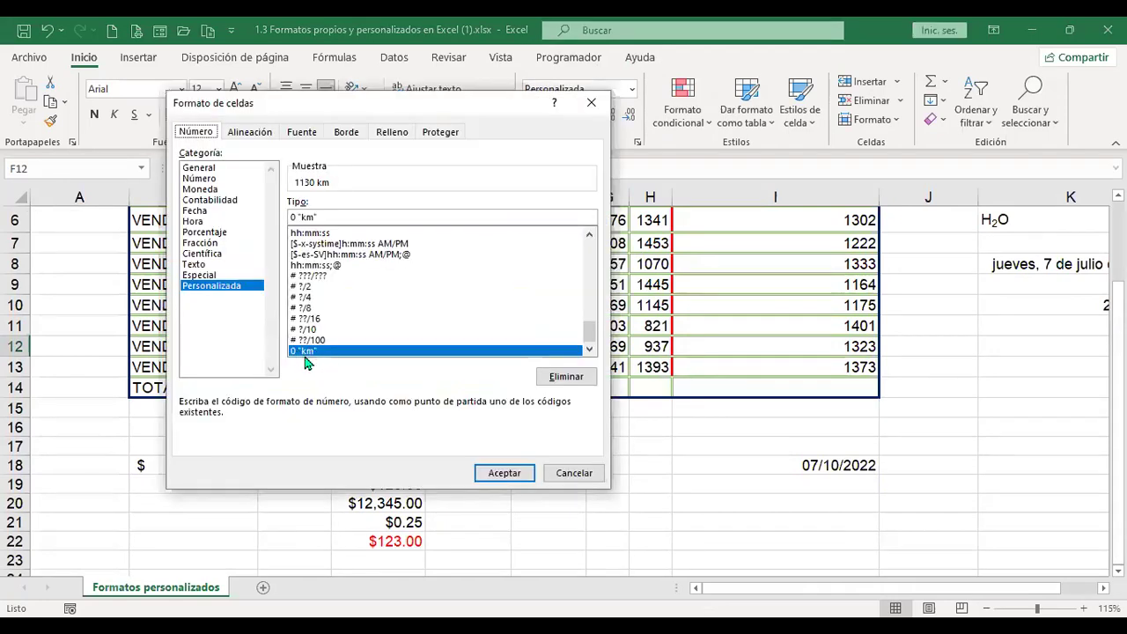
left_click(520, 475)
left_click(645, 441)
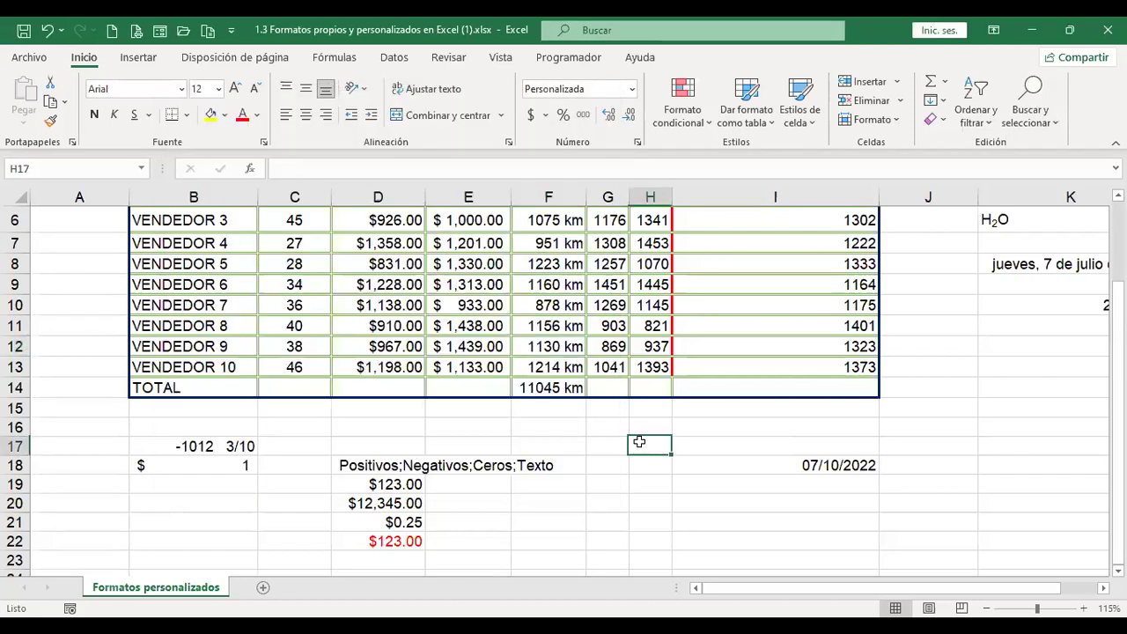